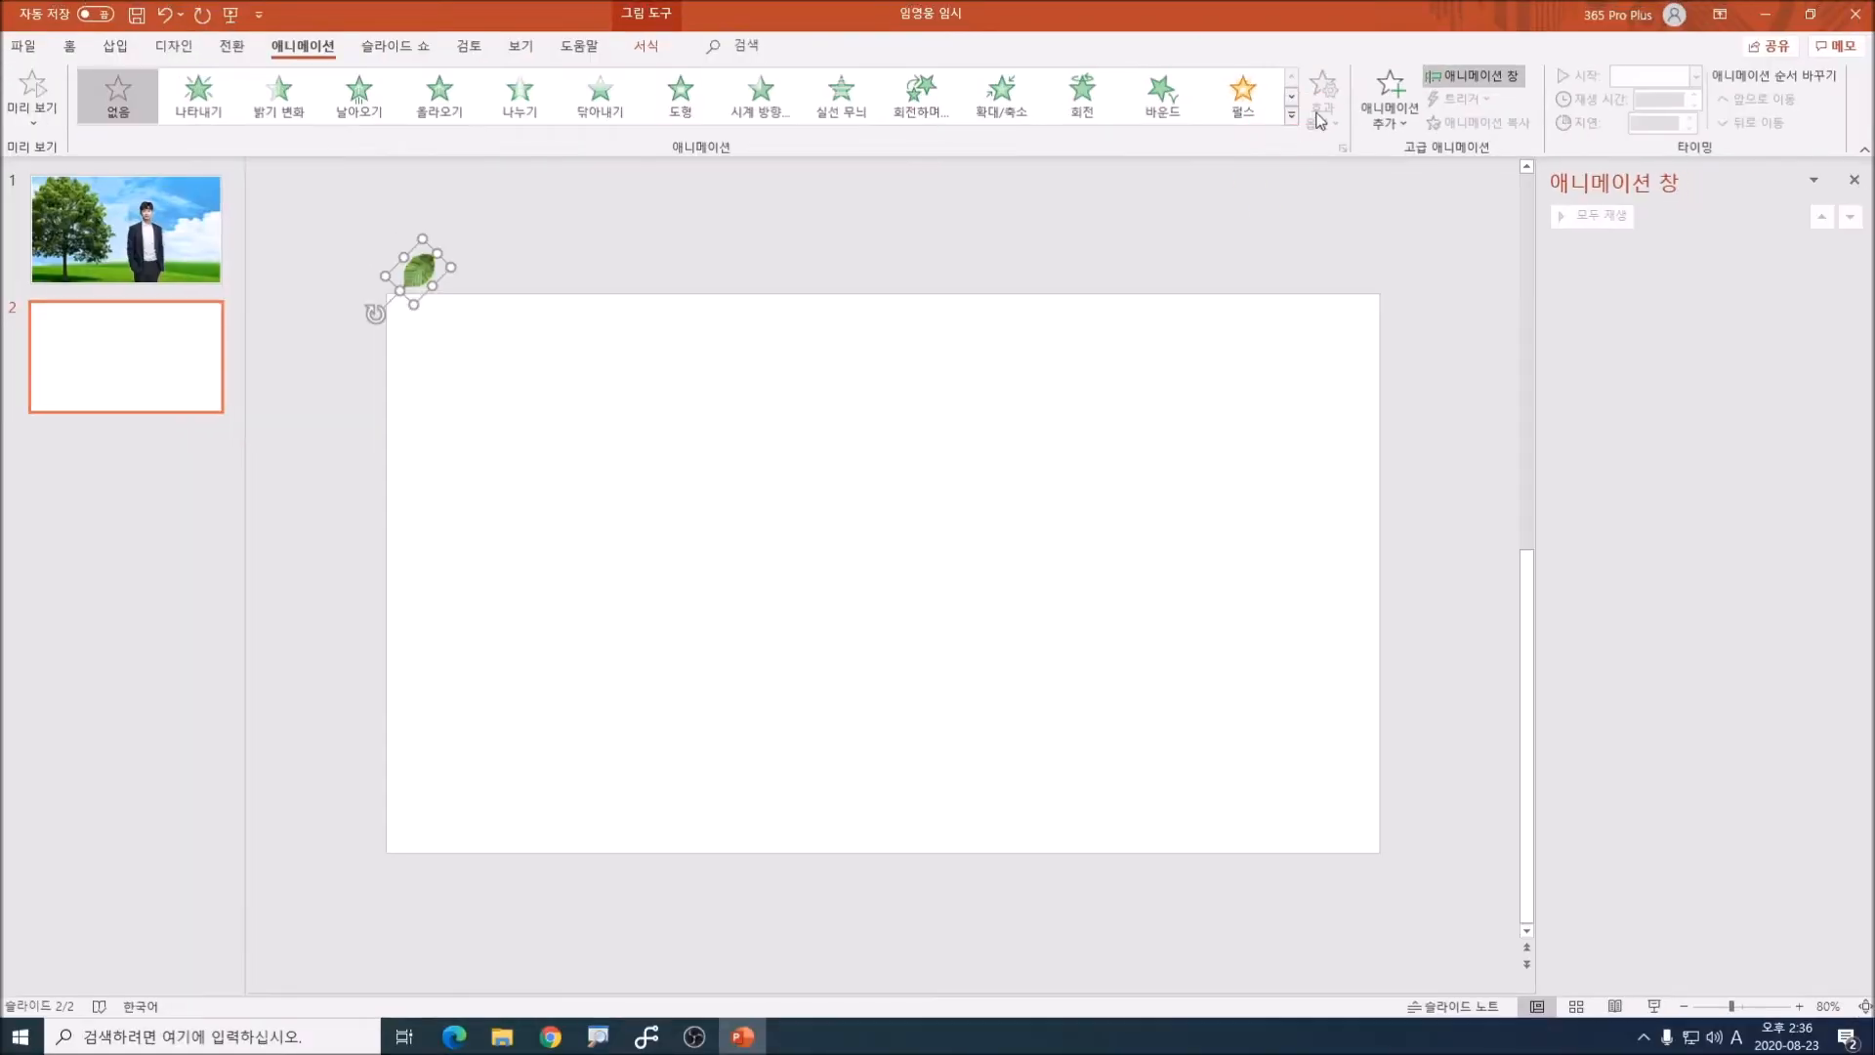
Step: Apply a custom motion path to the leaf, drawn as a curve from the slide's upper-left corner down past its bottom edge
click(1276, 89)
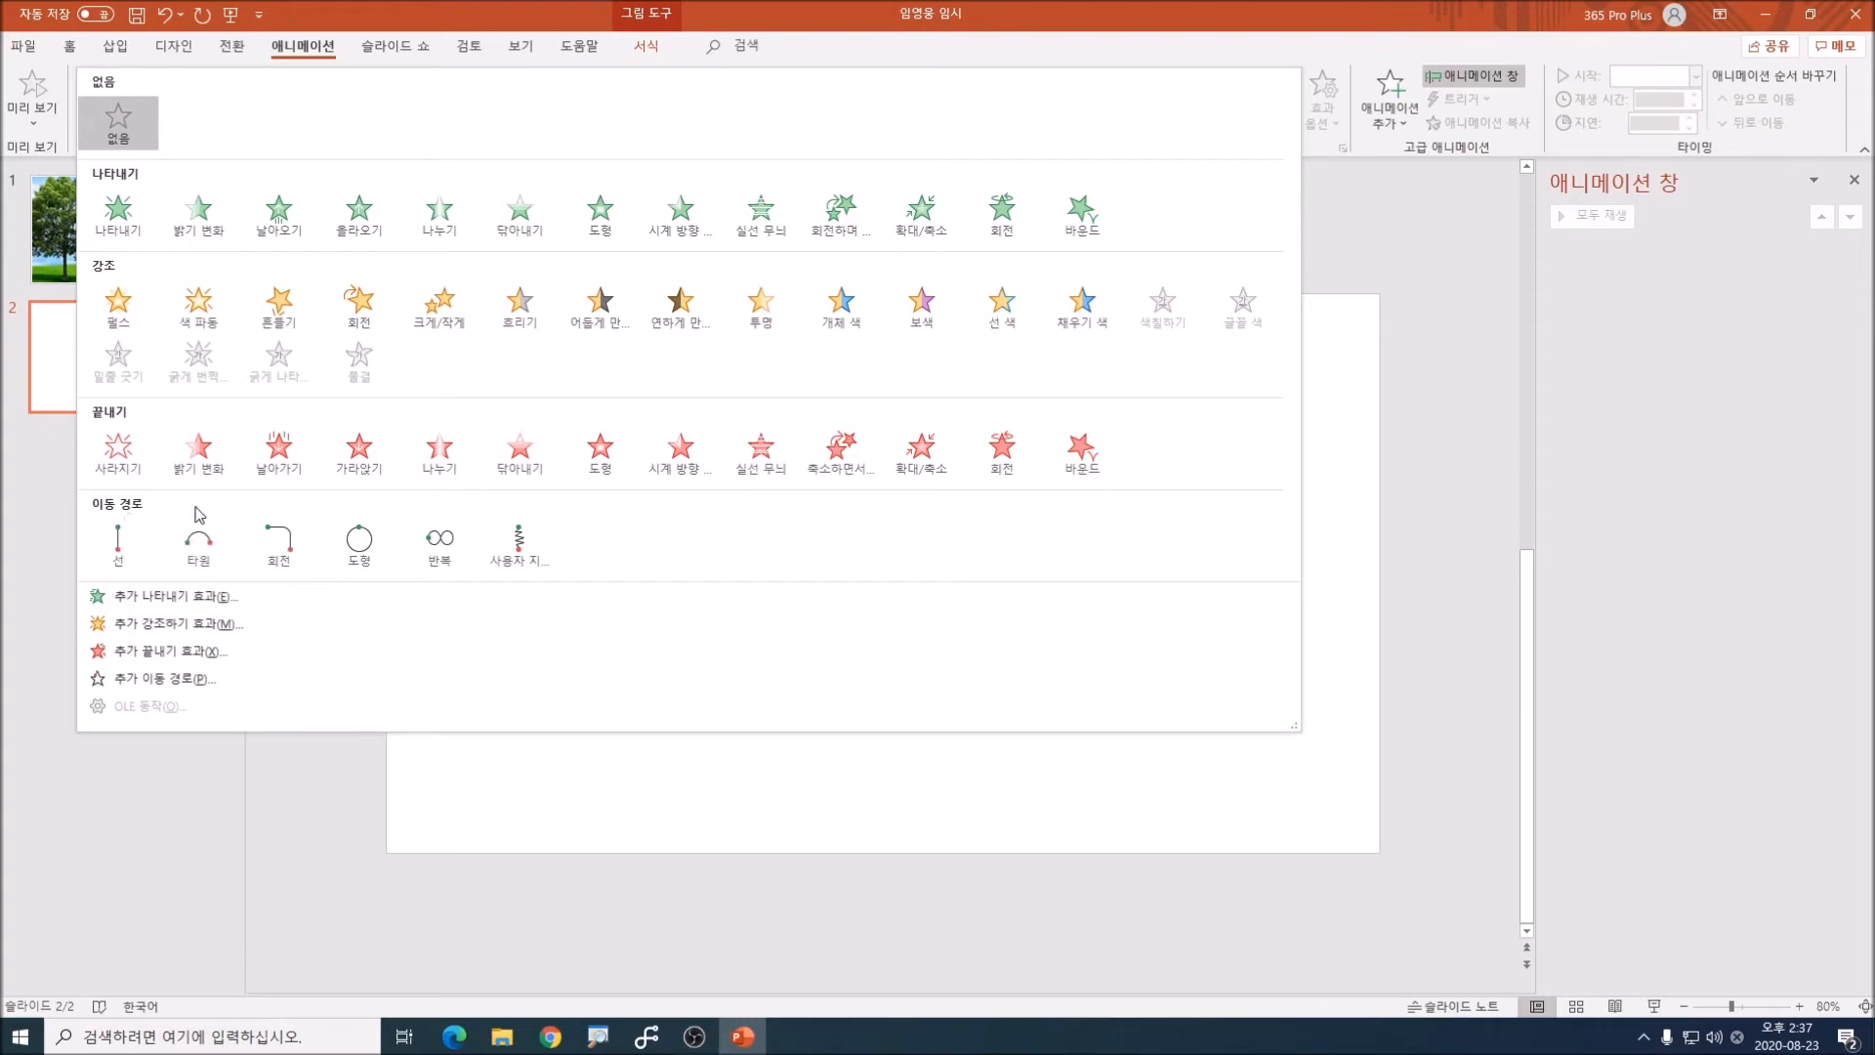
click(526, 552)
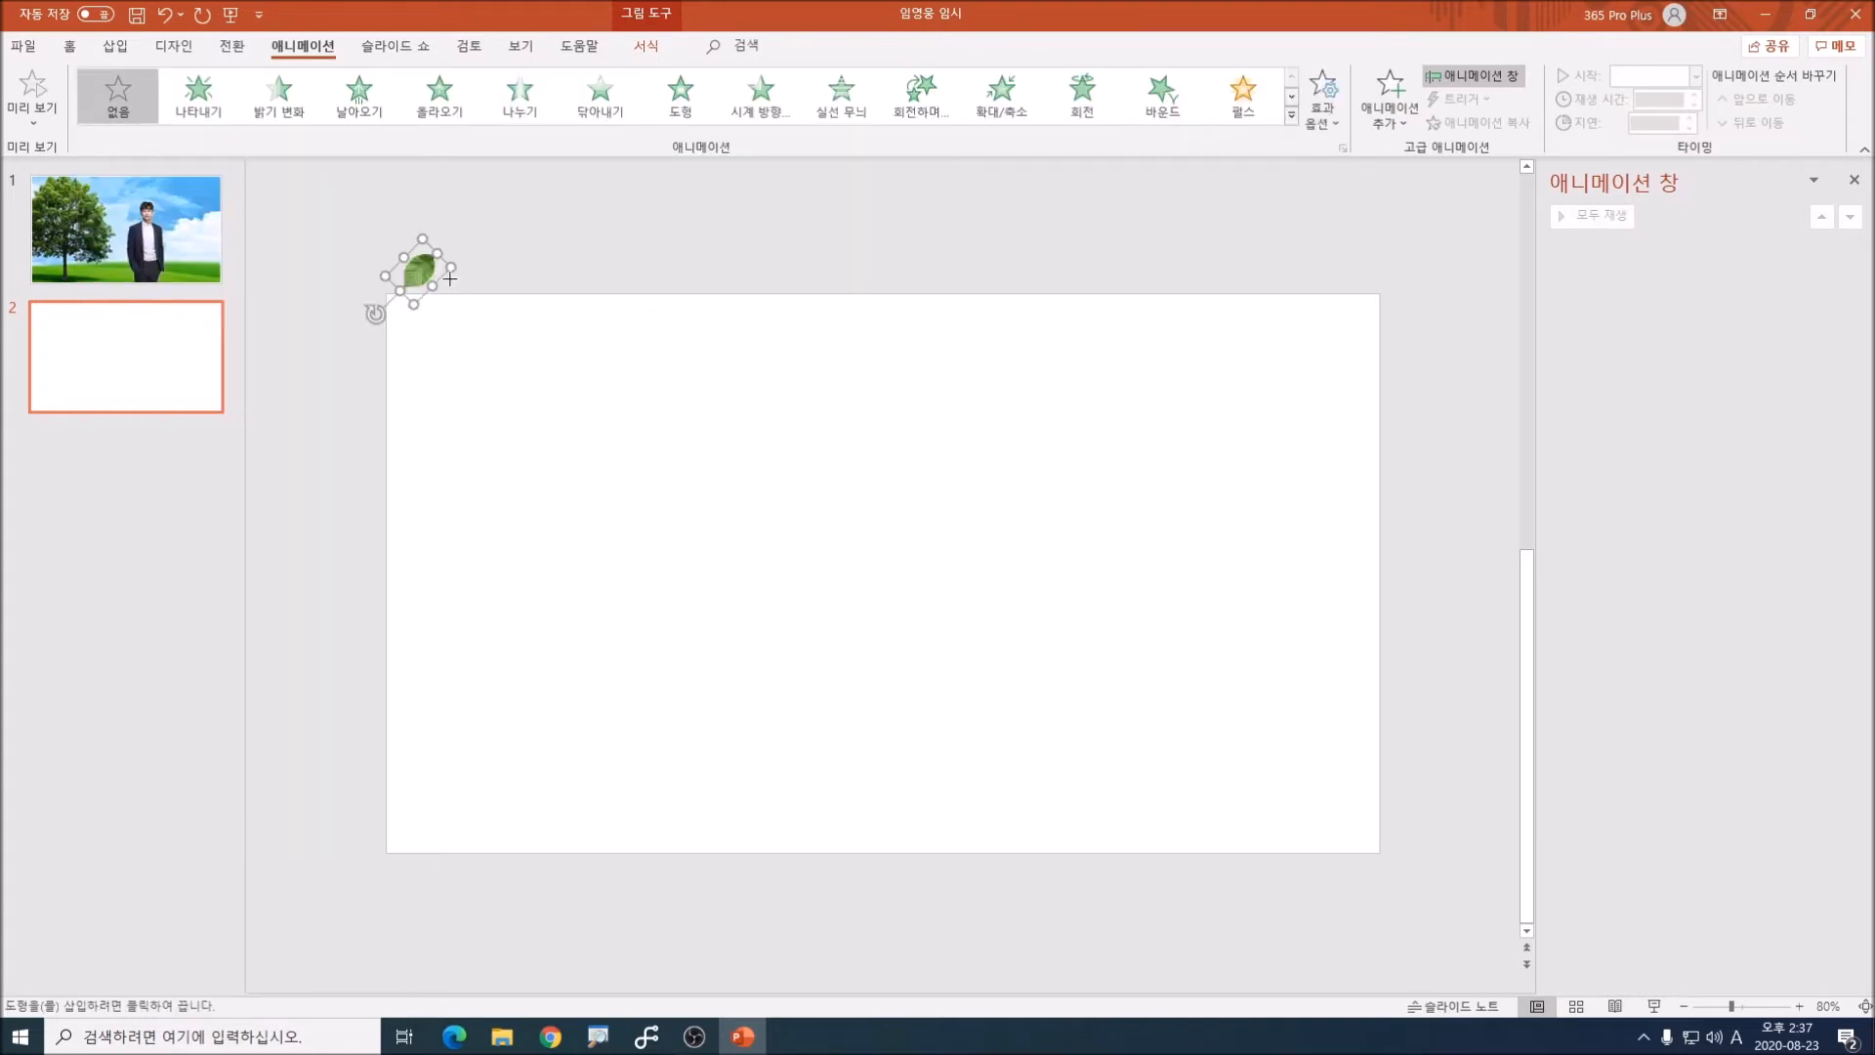
mouse_move(447, 278)
mouse_down()
mouse_move(565, 494)
mouse_move(681, 880)
mouse_up()
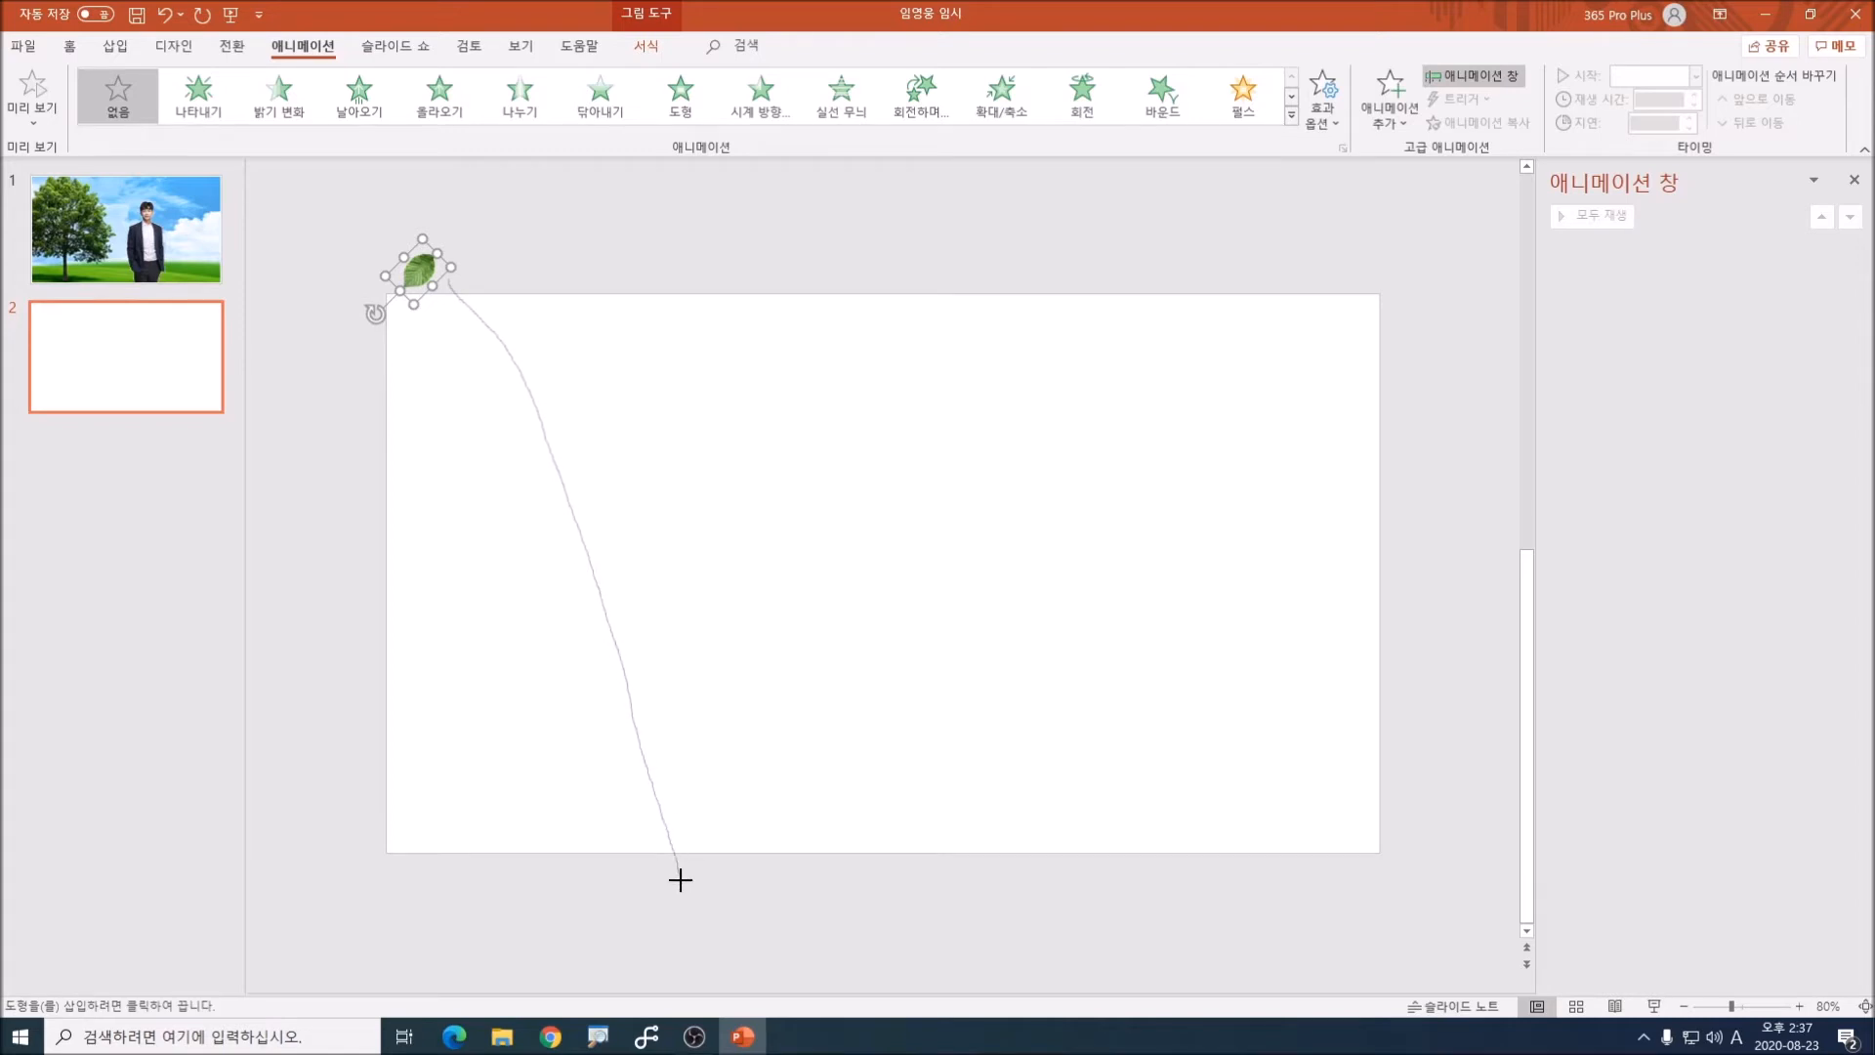
drag(680, 879, 682, 881)
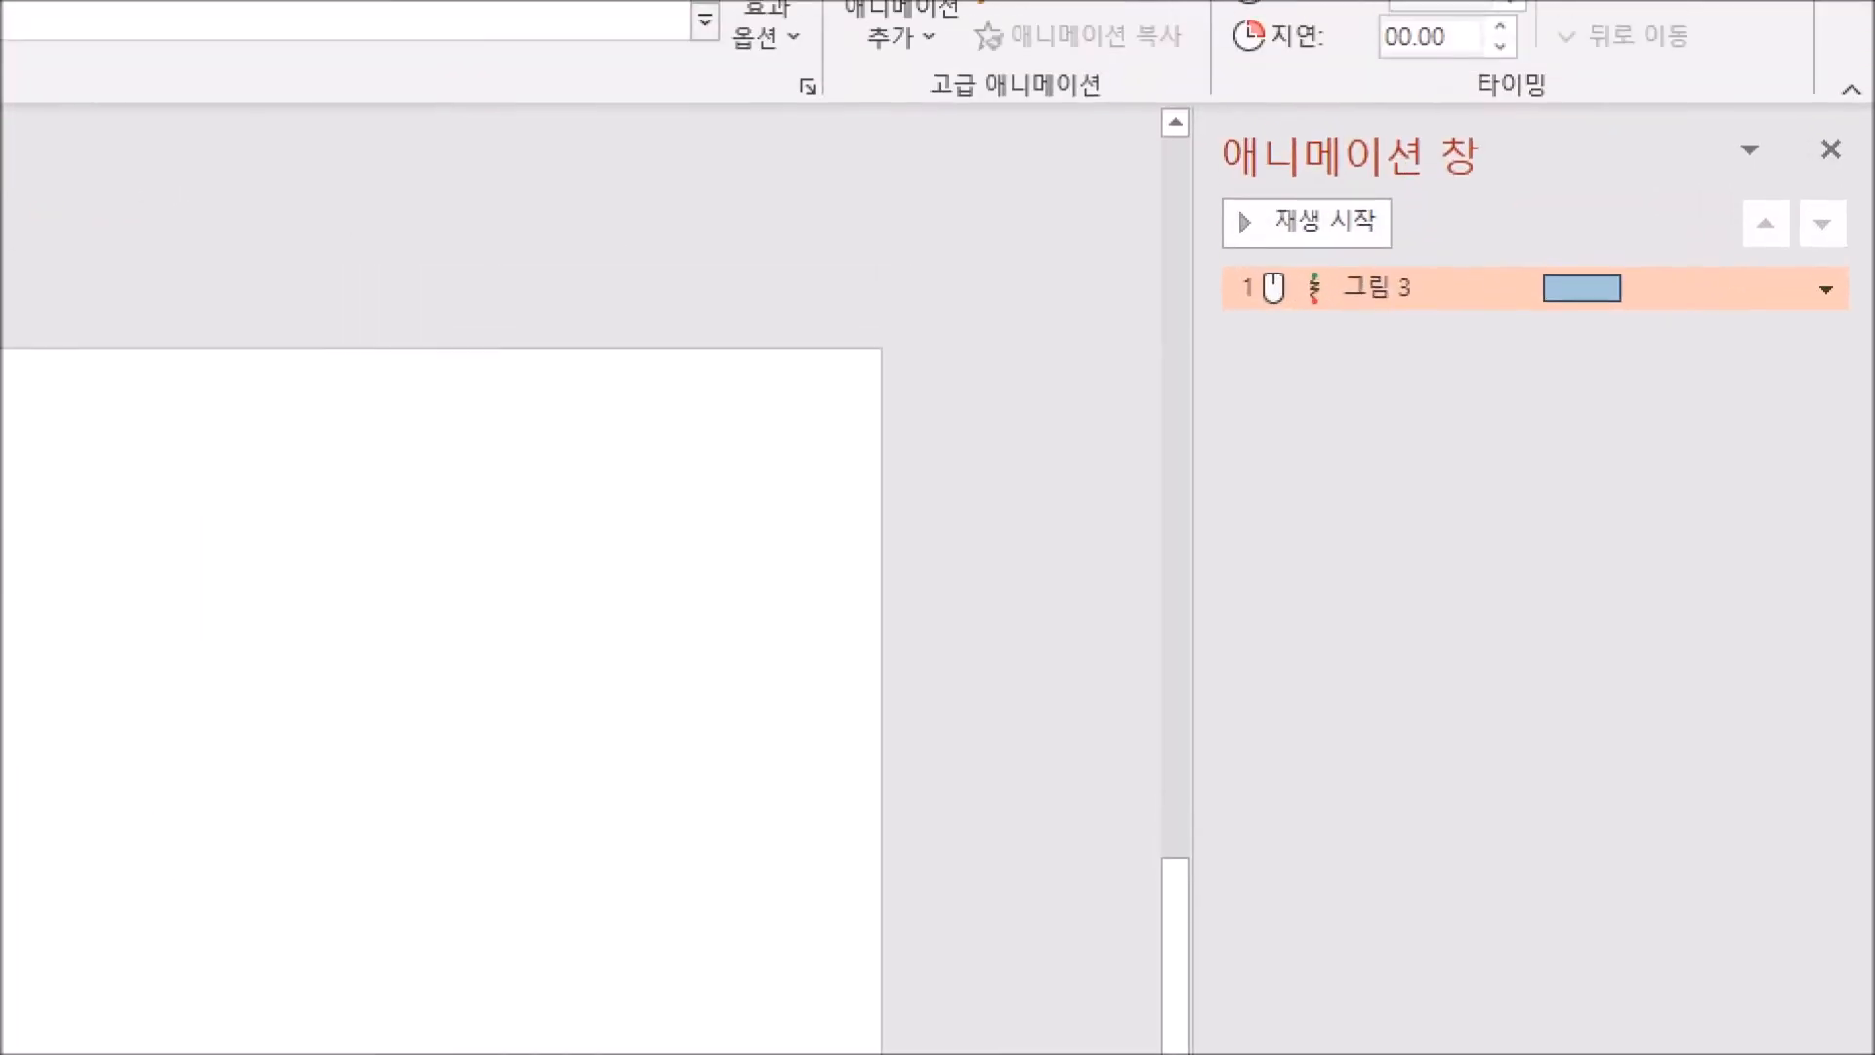
drag(1253, 379, 1431, 385)
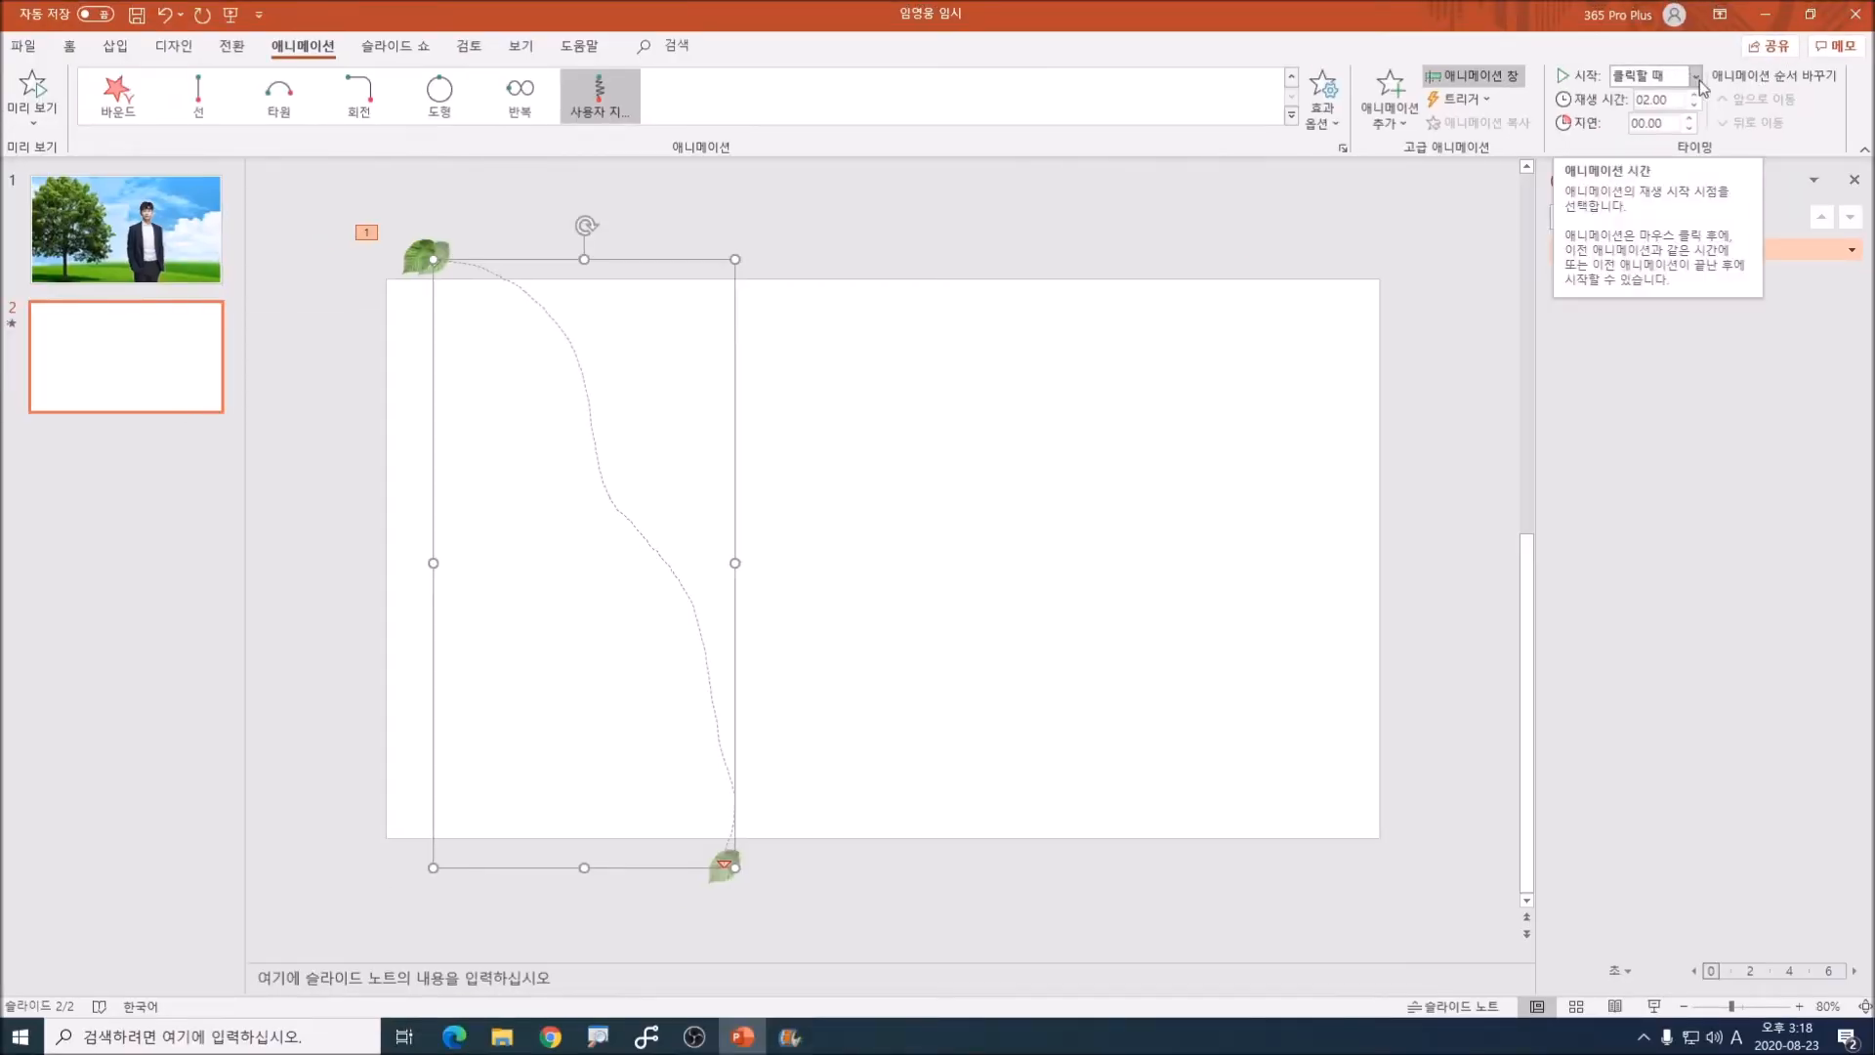
Step: Set the leaf's motion path to start with the previous effect (이전 효과와 함께) and last 8 seconds
click(1696, 76)
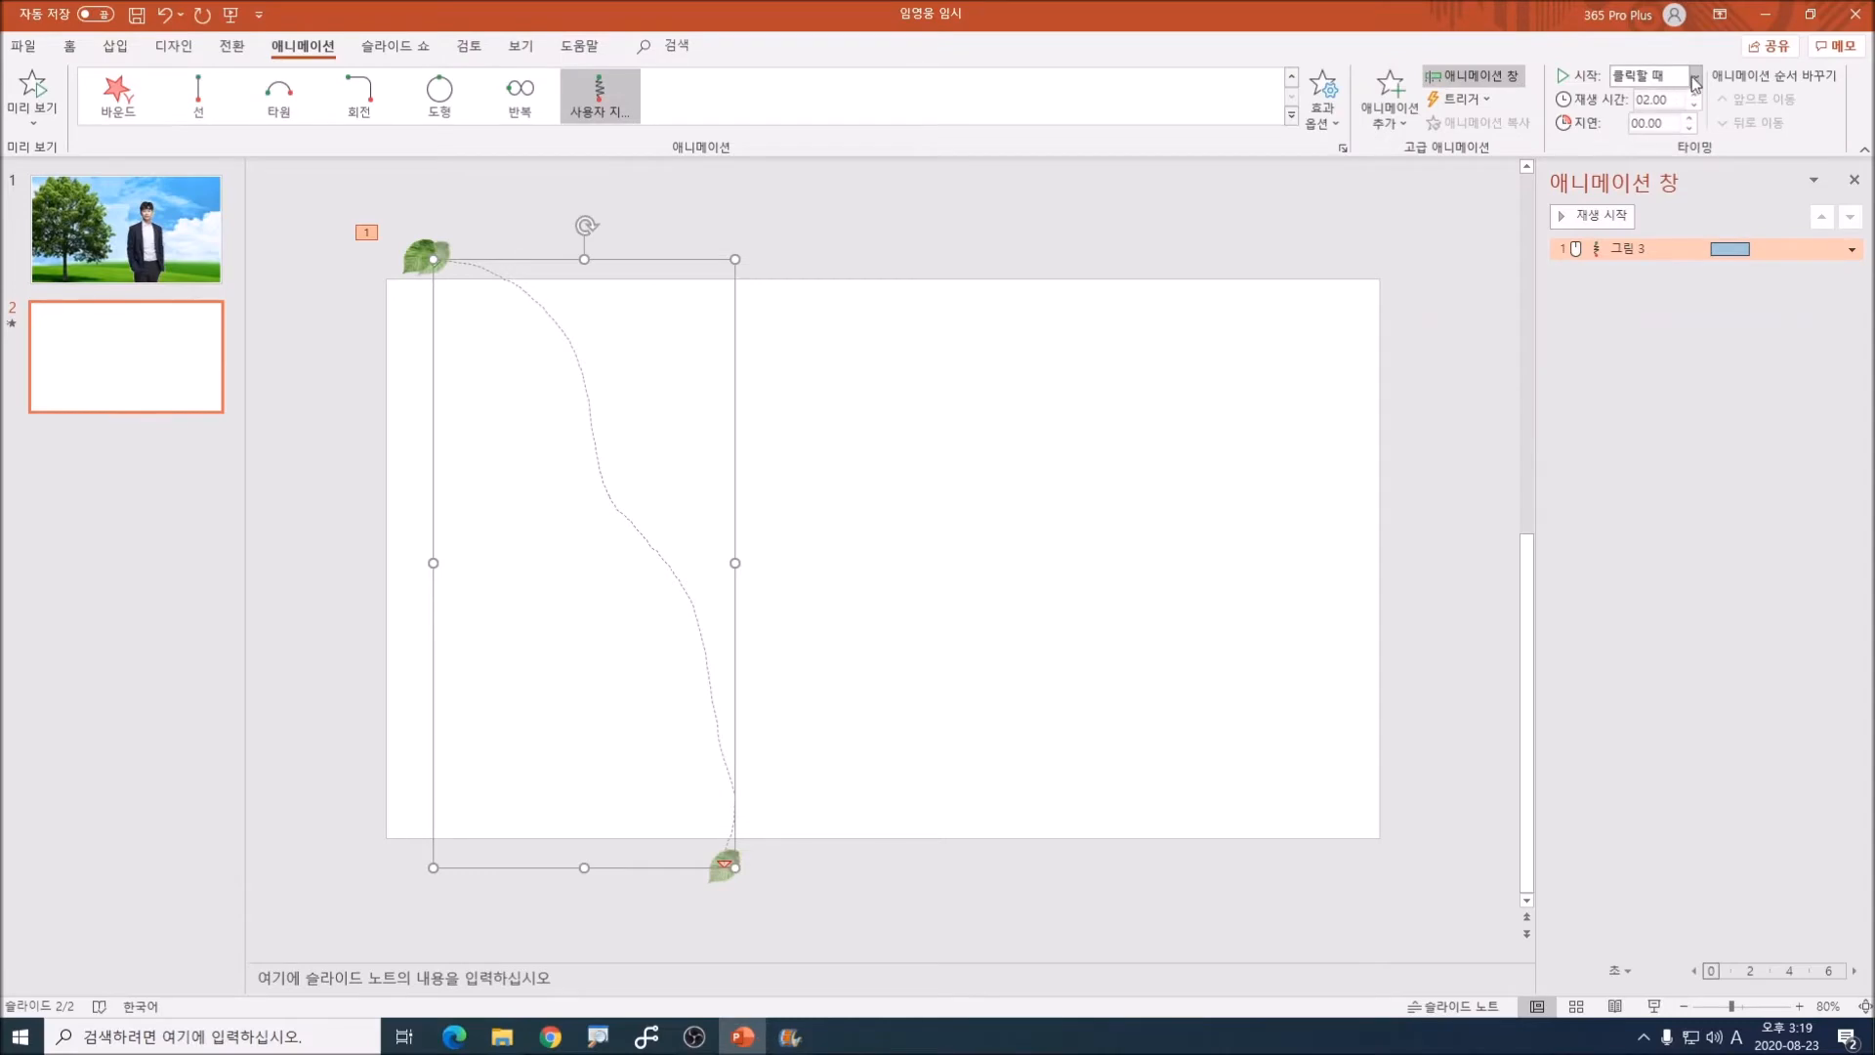
click(1694, 83)
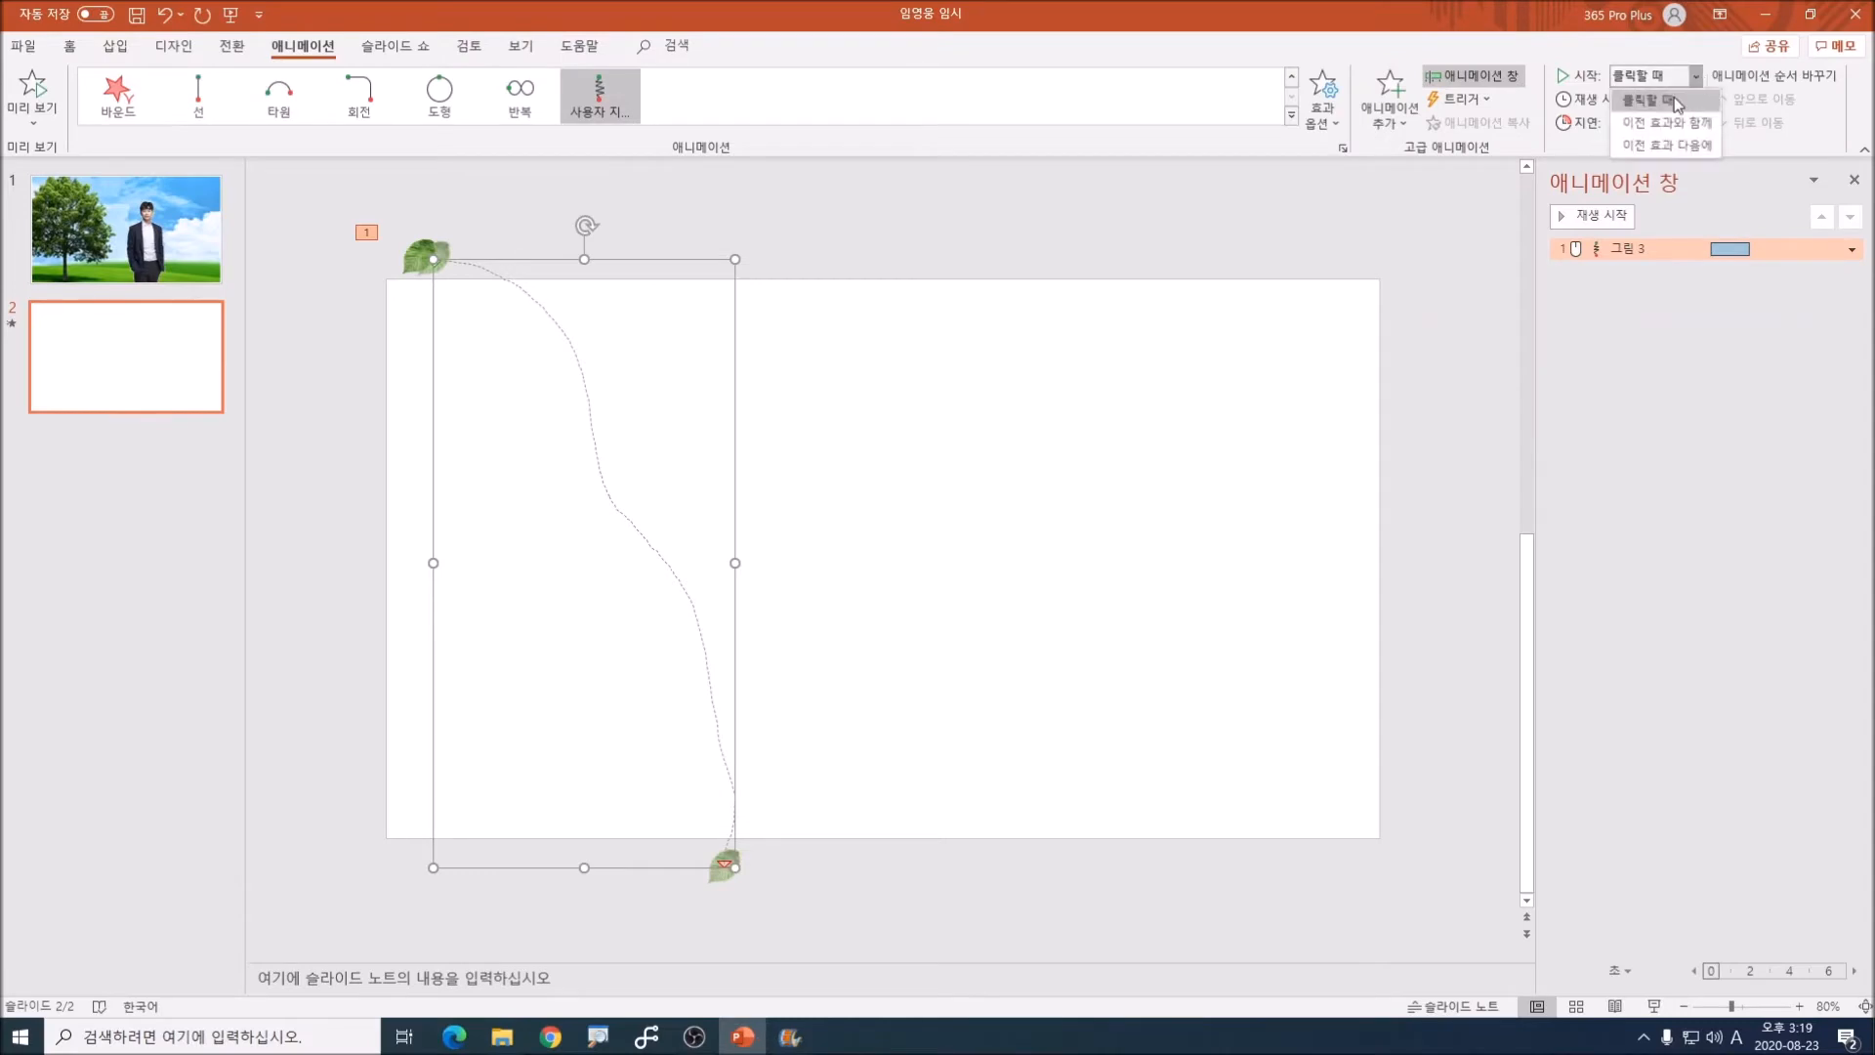
click(1655, 116)
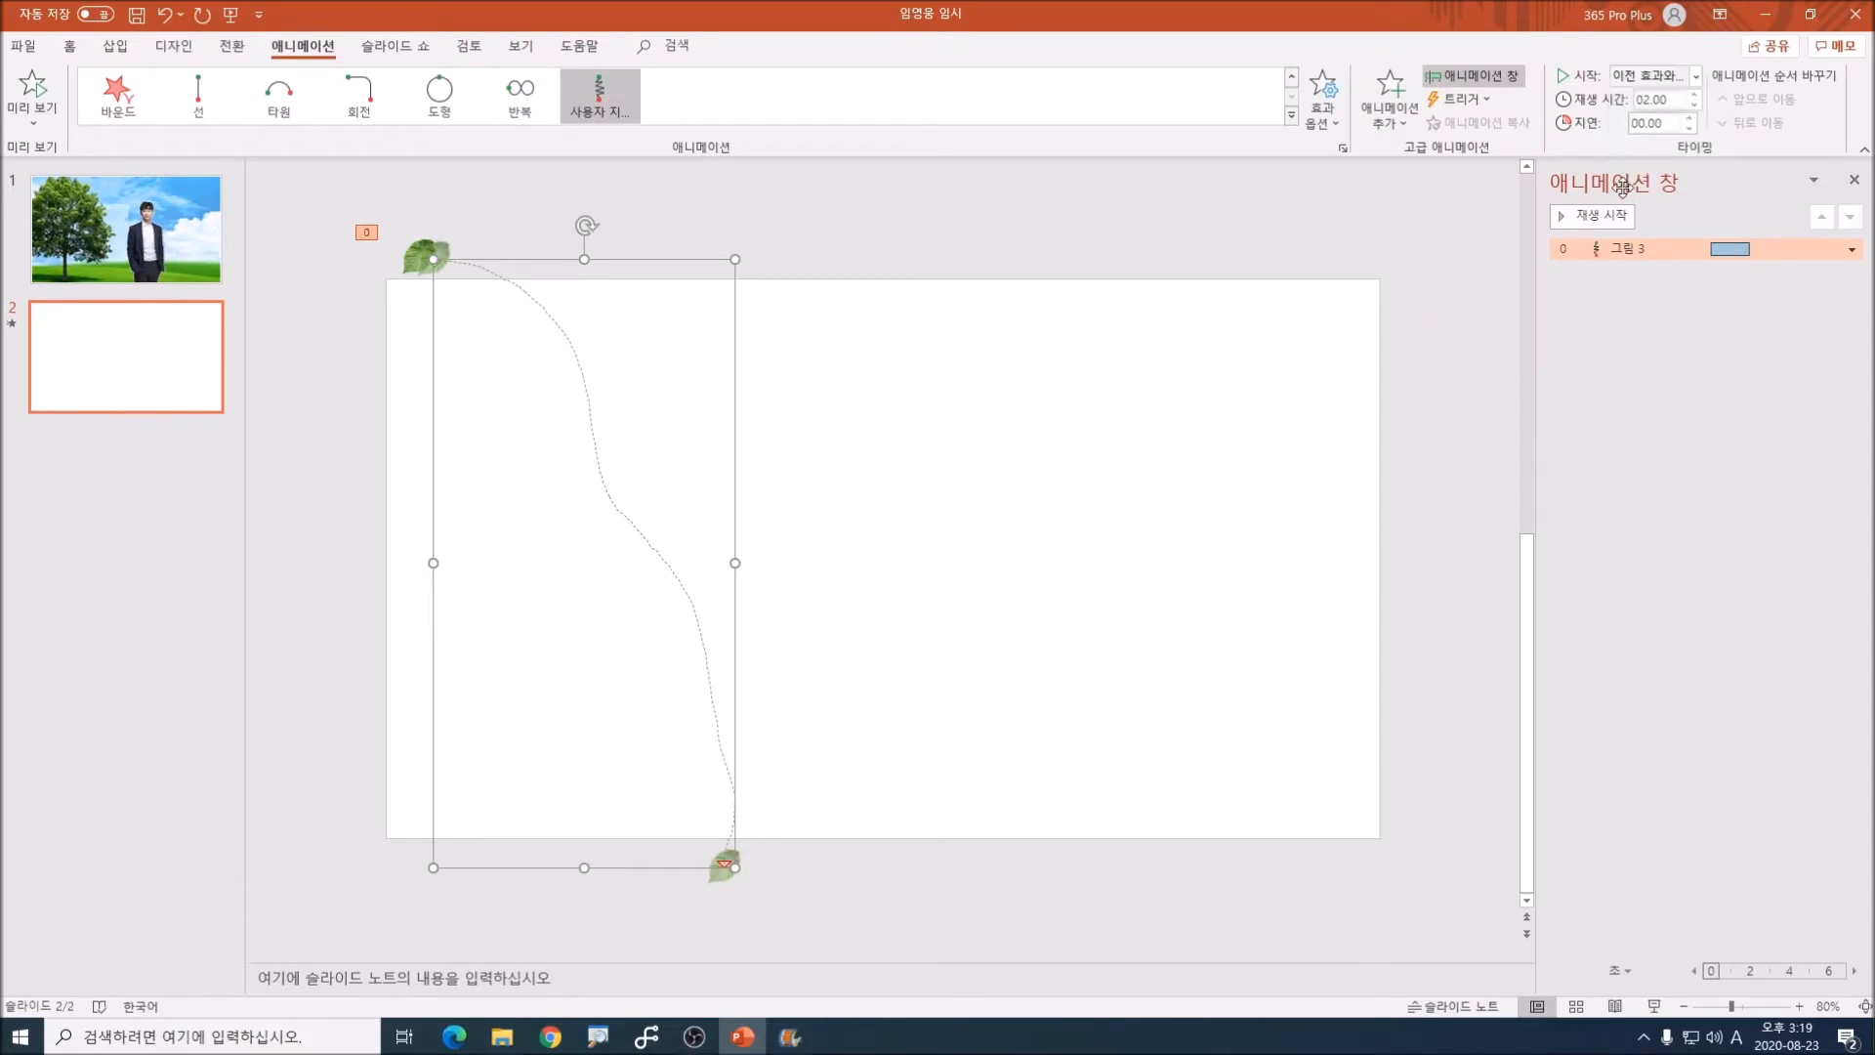
click(1685, 106)
text(8)
key(Return)
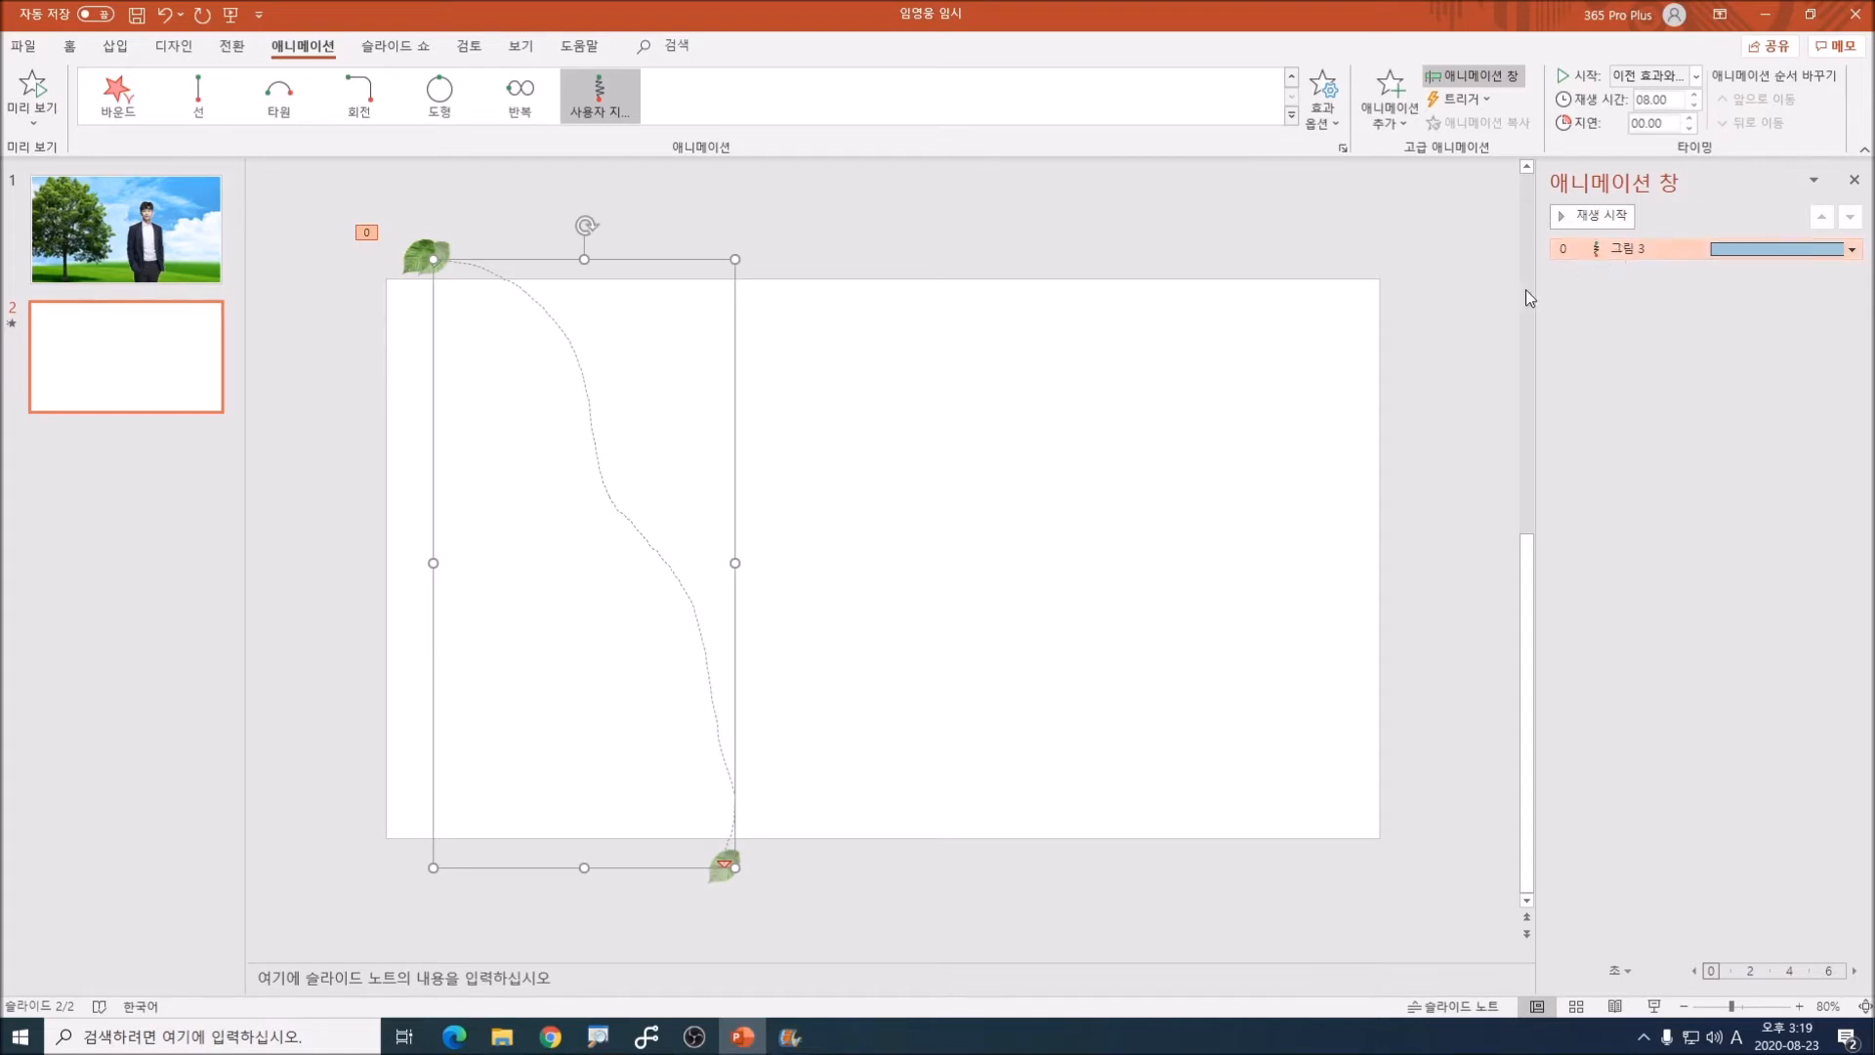
Step: Add the 회전 (Spin) emphasis effect to the leaf and set it to start with the previous effect
click(1145, 216)
click(416, 255)
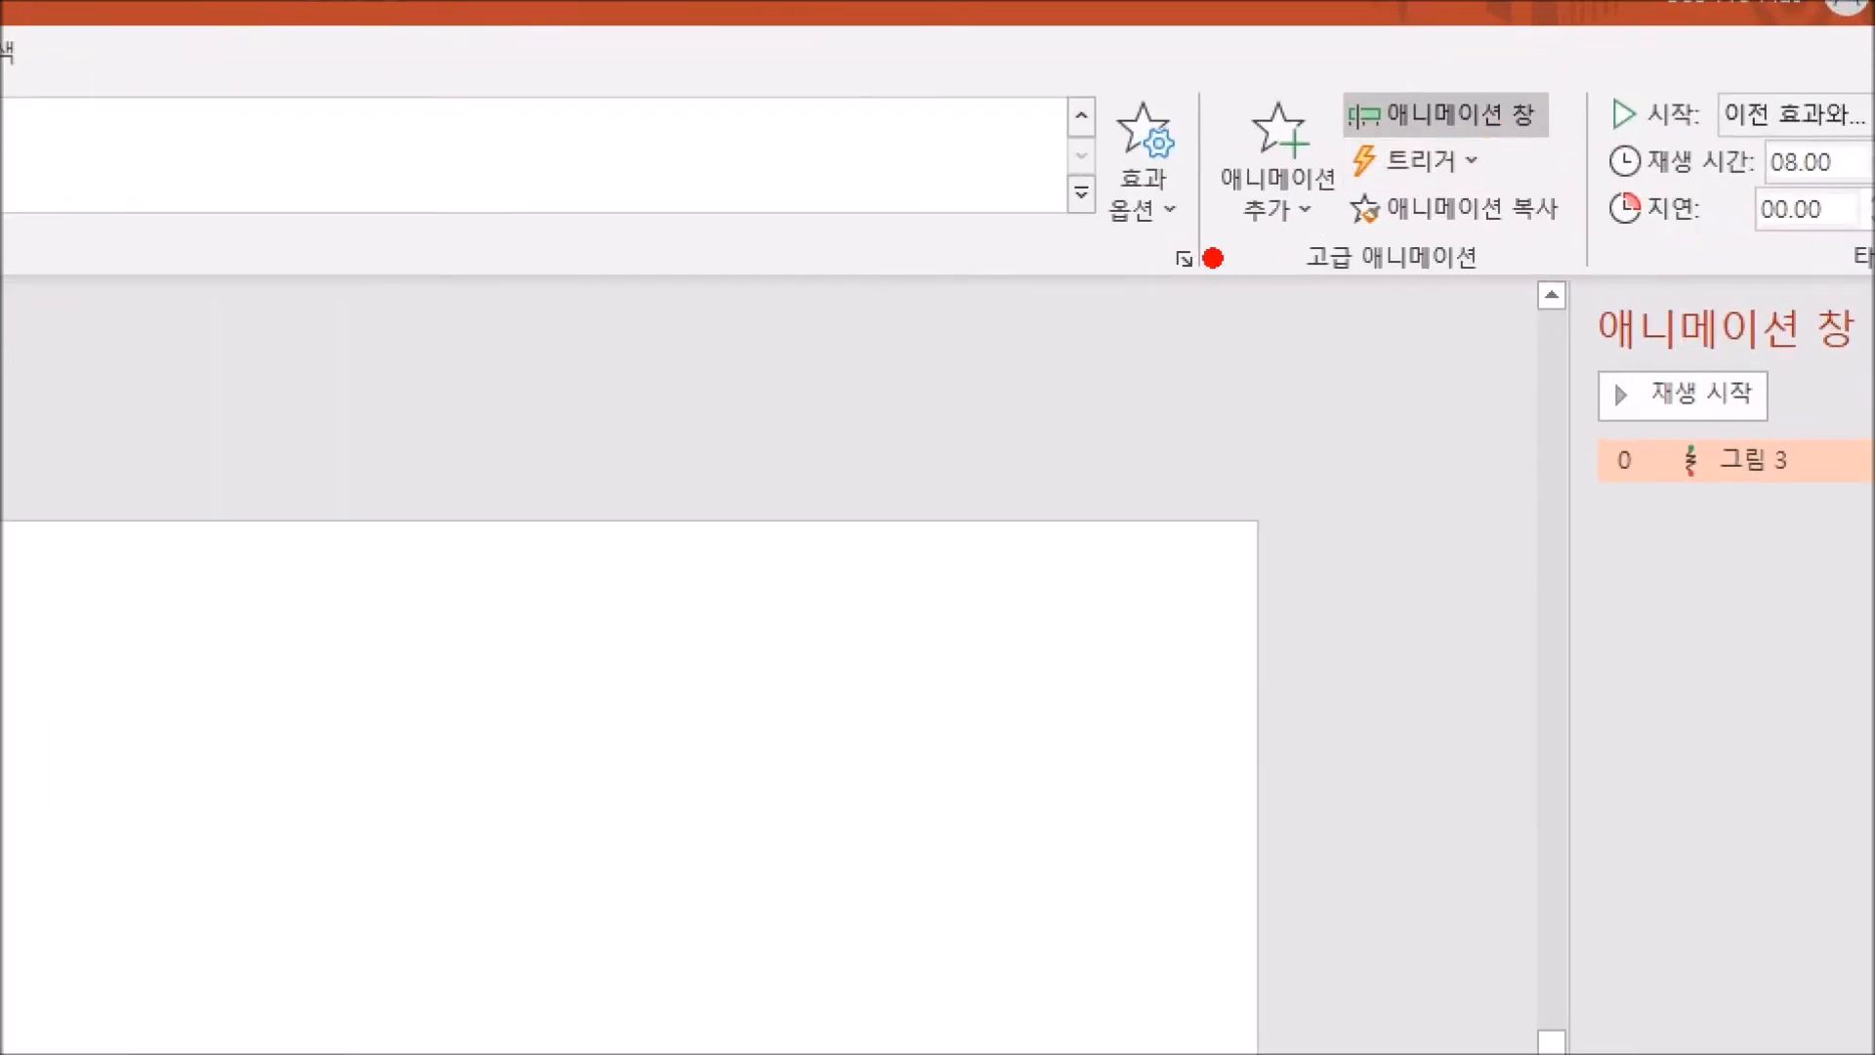
drag(1213, 258, 1348, 260)
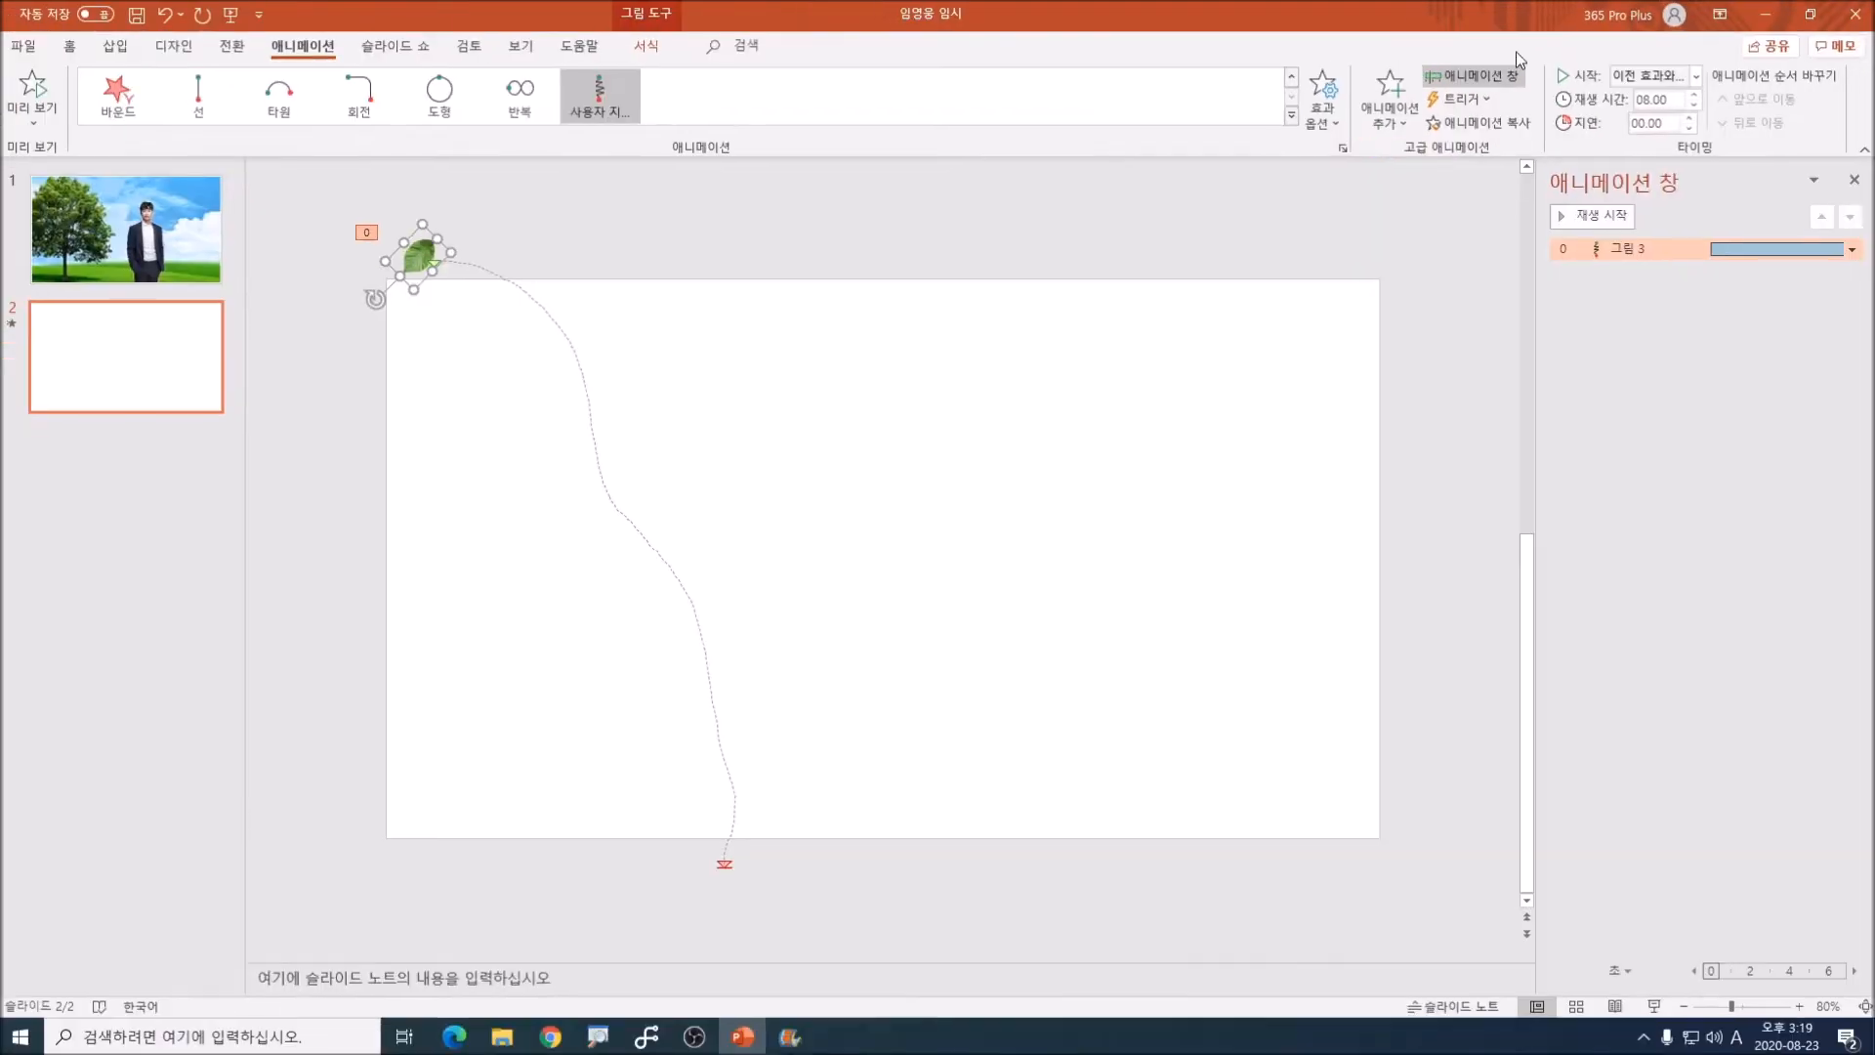
click(1390, 97)
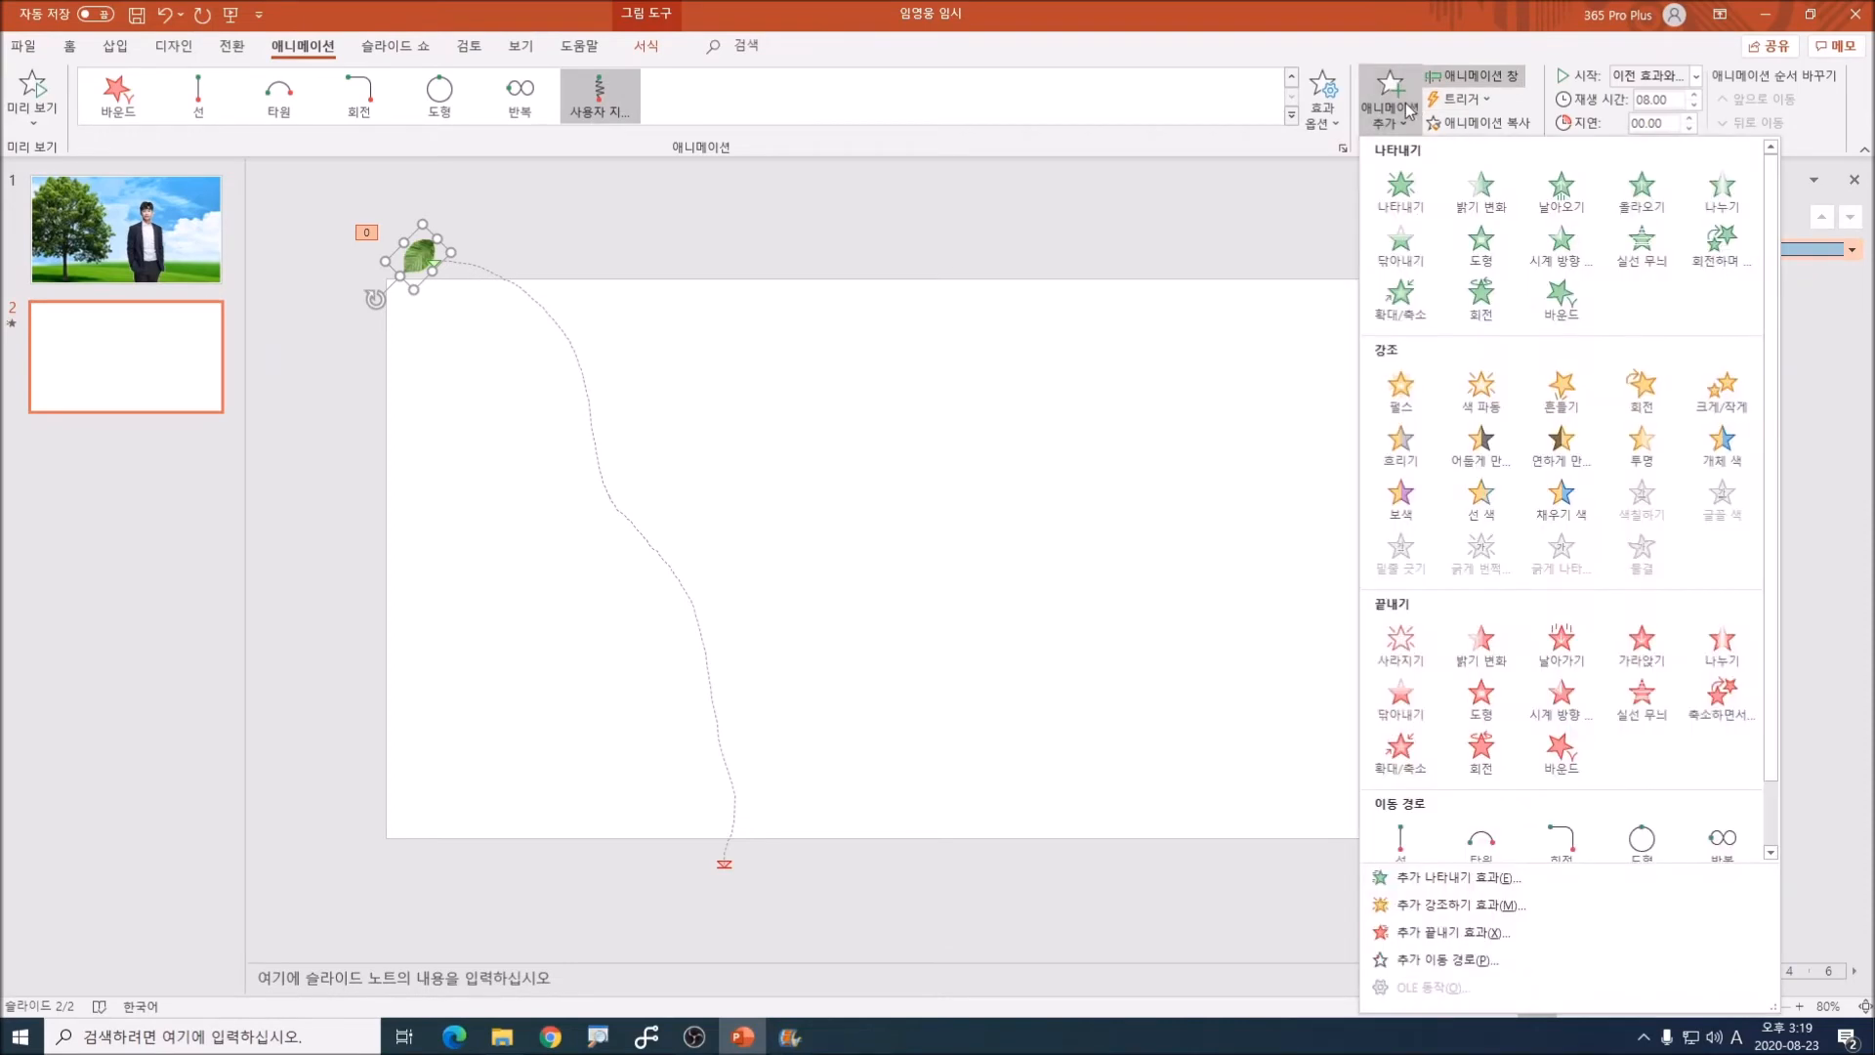
click(1645, 396)
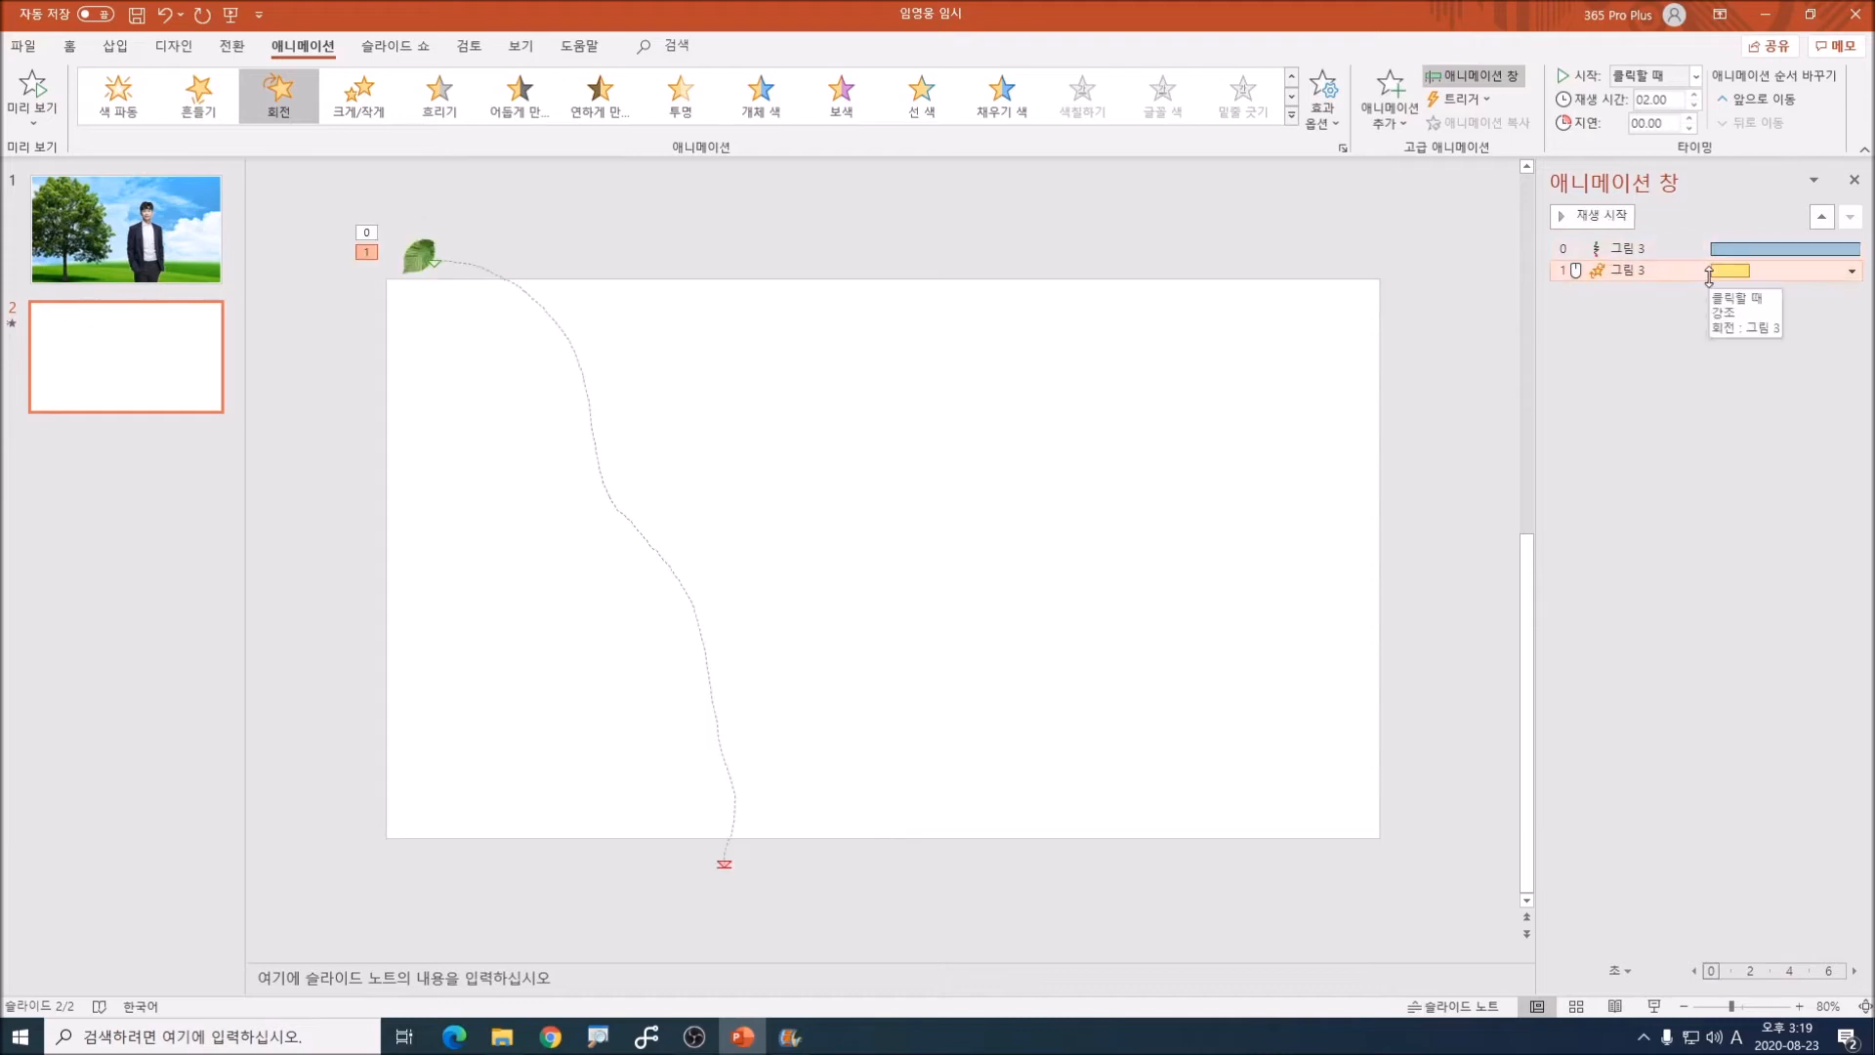
click(1696, 77)
click(1665, 120)
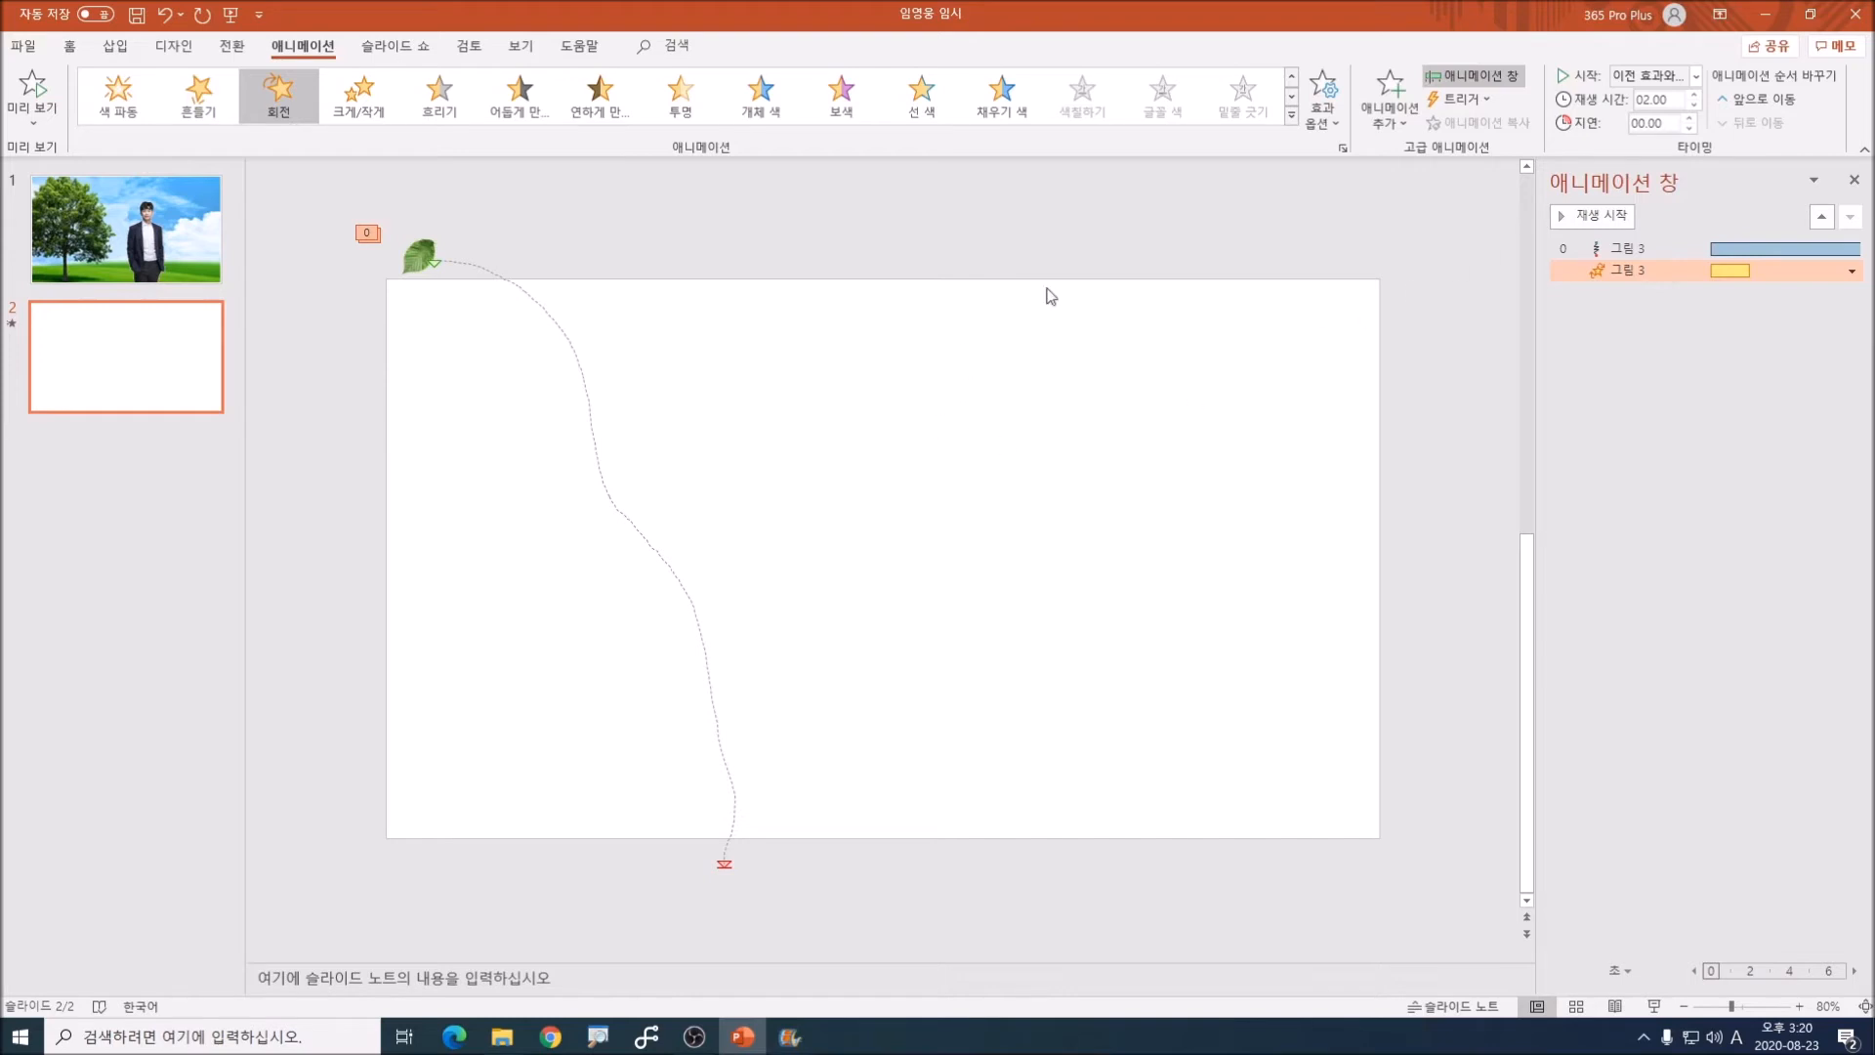
Step: Add the turning entrance effect (회전하며…) to the leaf and set it to start with the previous effect
click(568, 243)
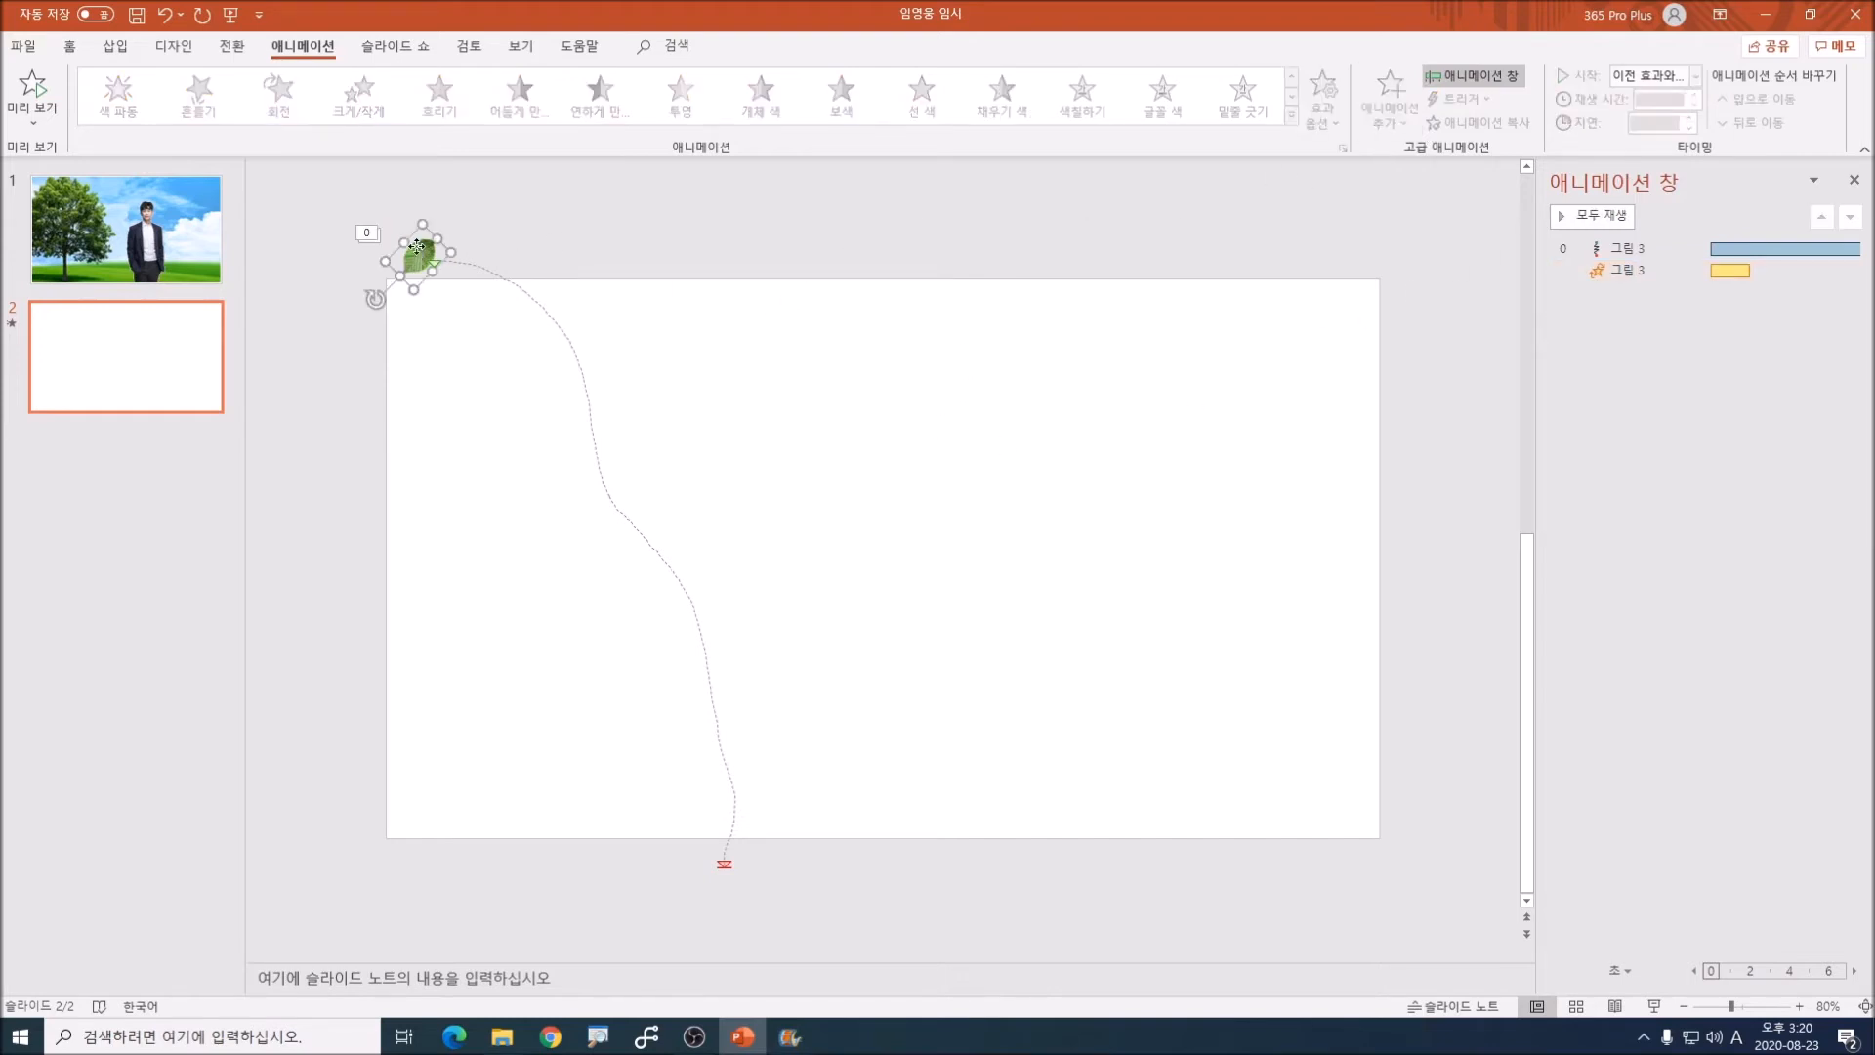
click(417, 247)
click(1403, 121)
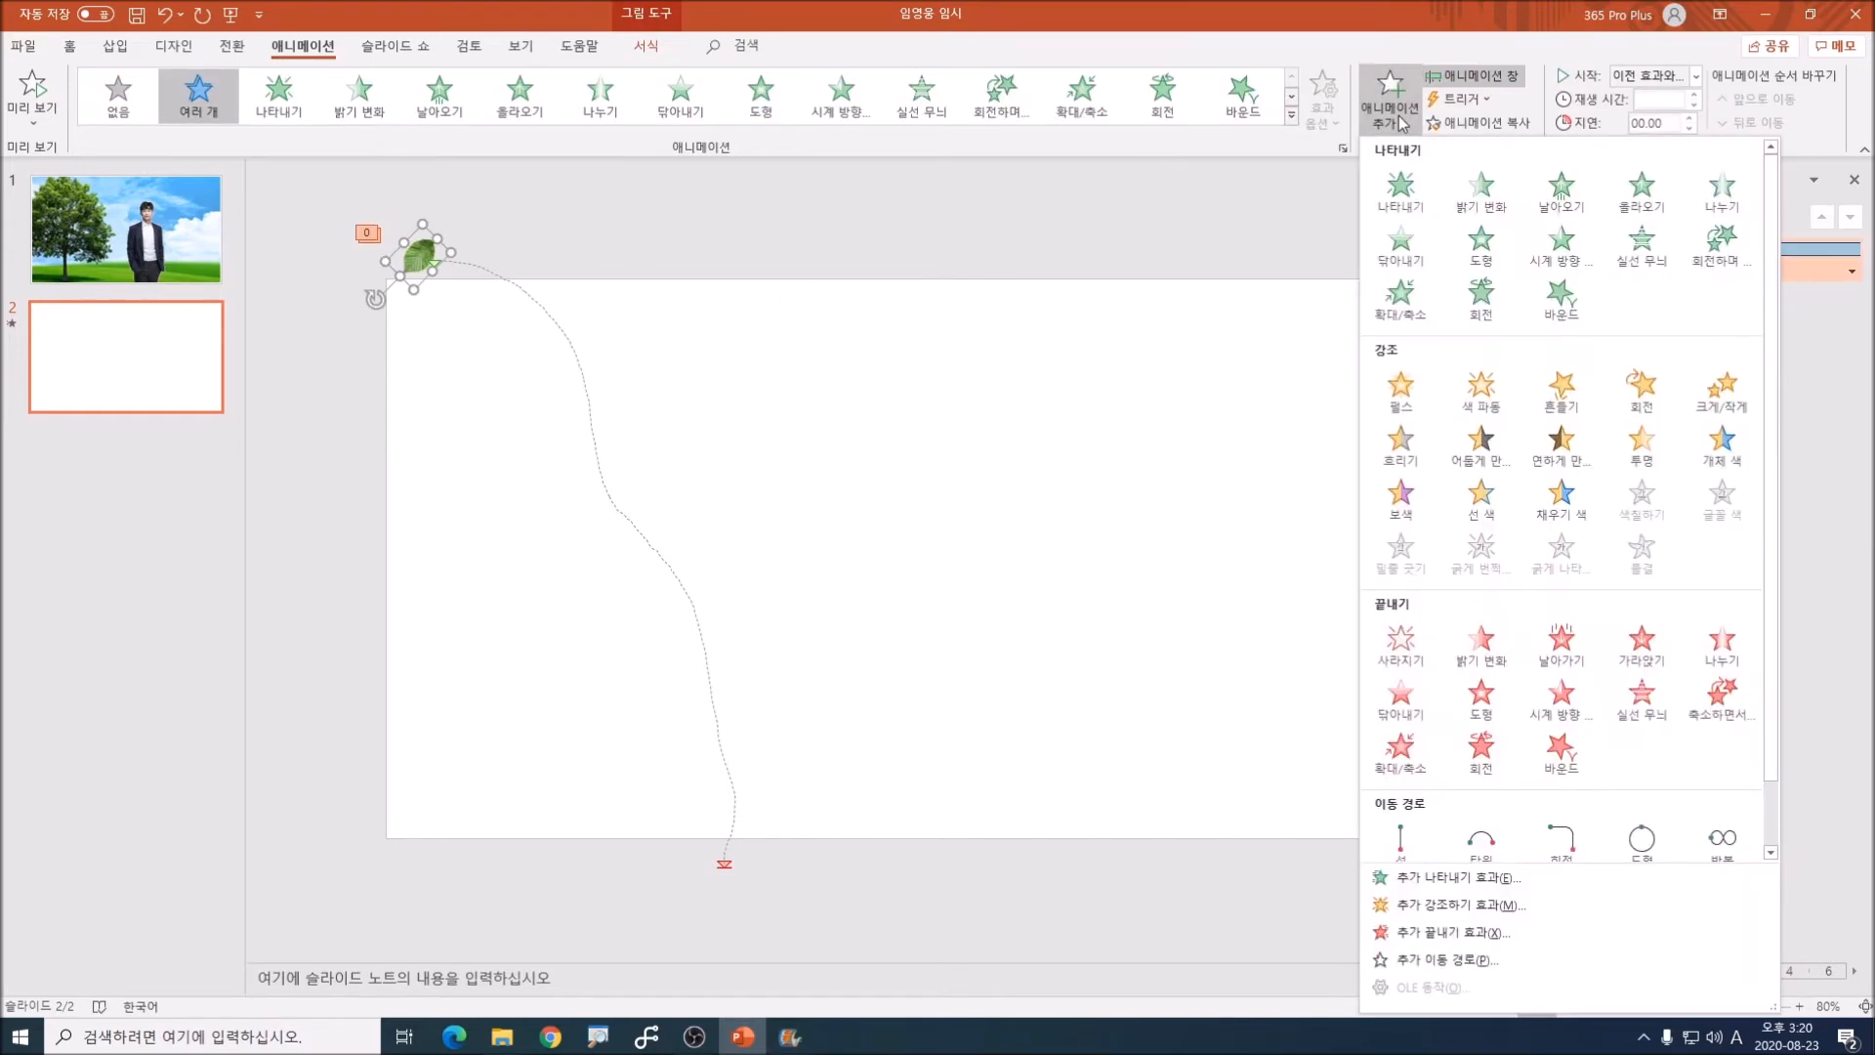
click(1723, 261)
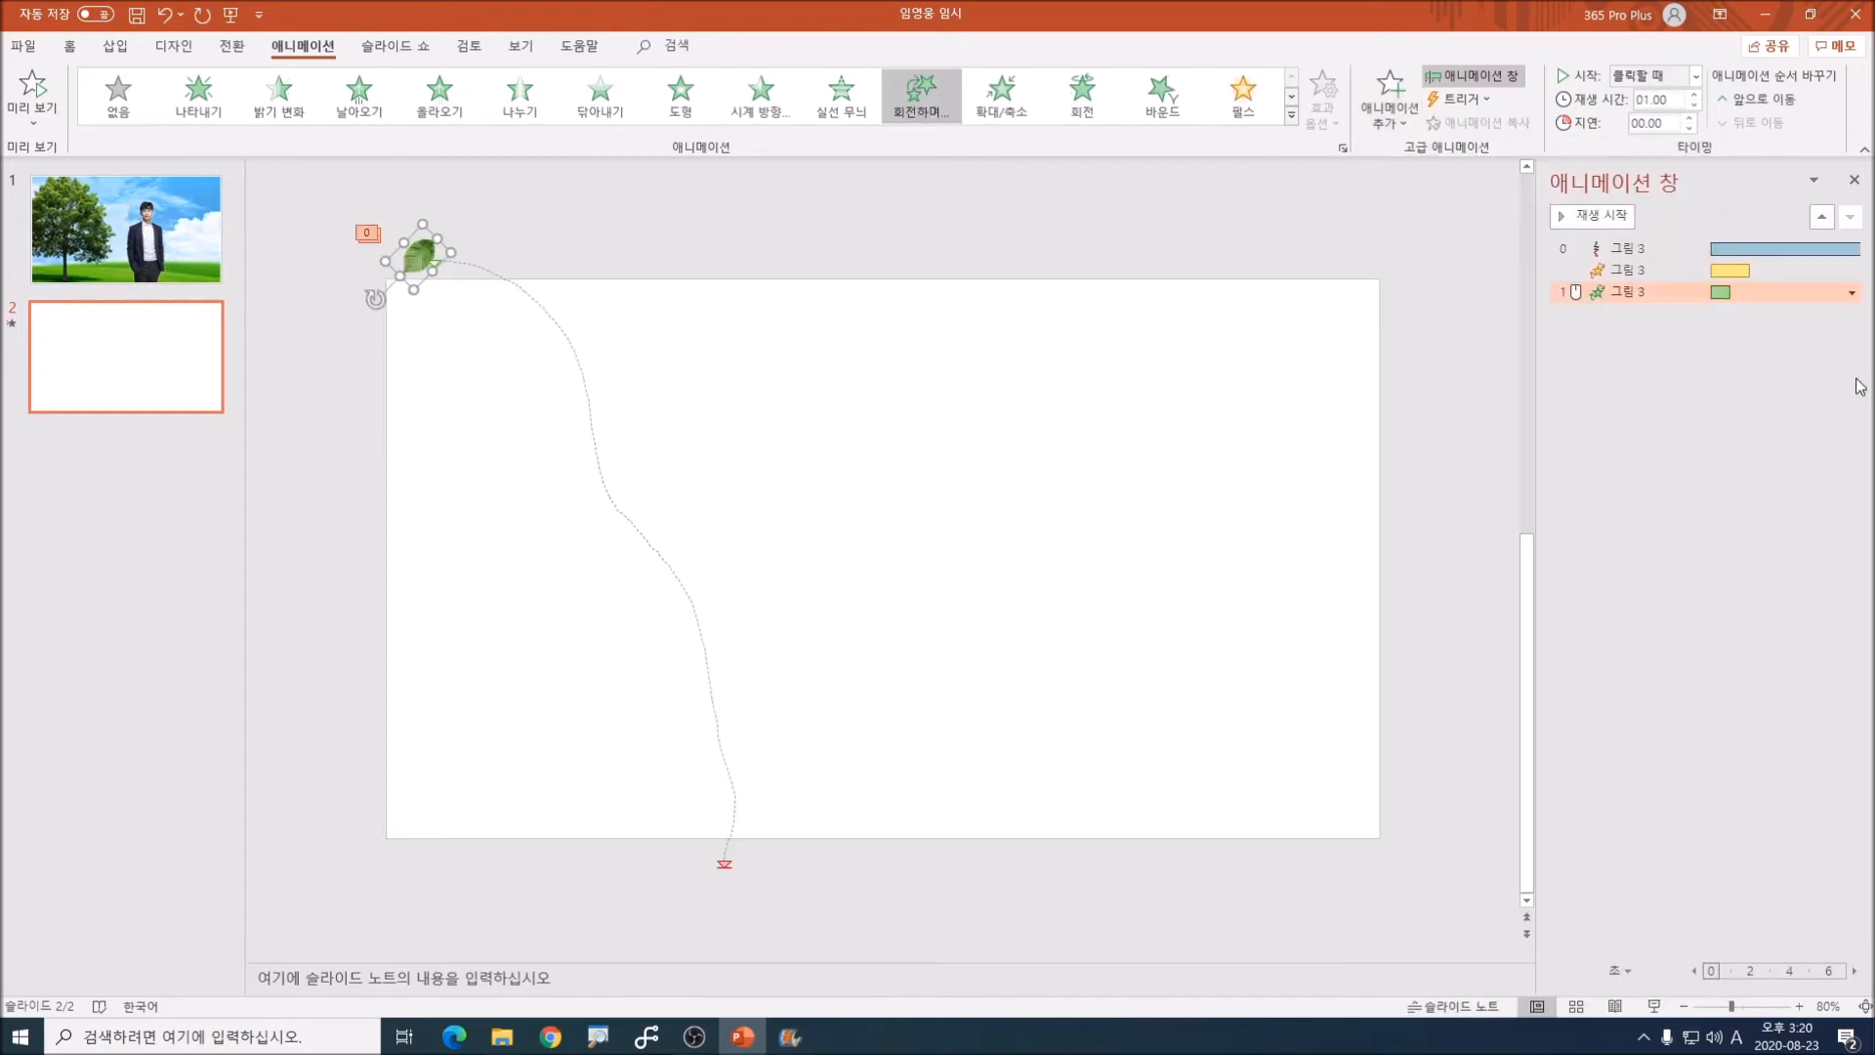
click(1695, 76)
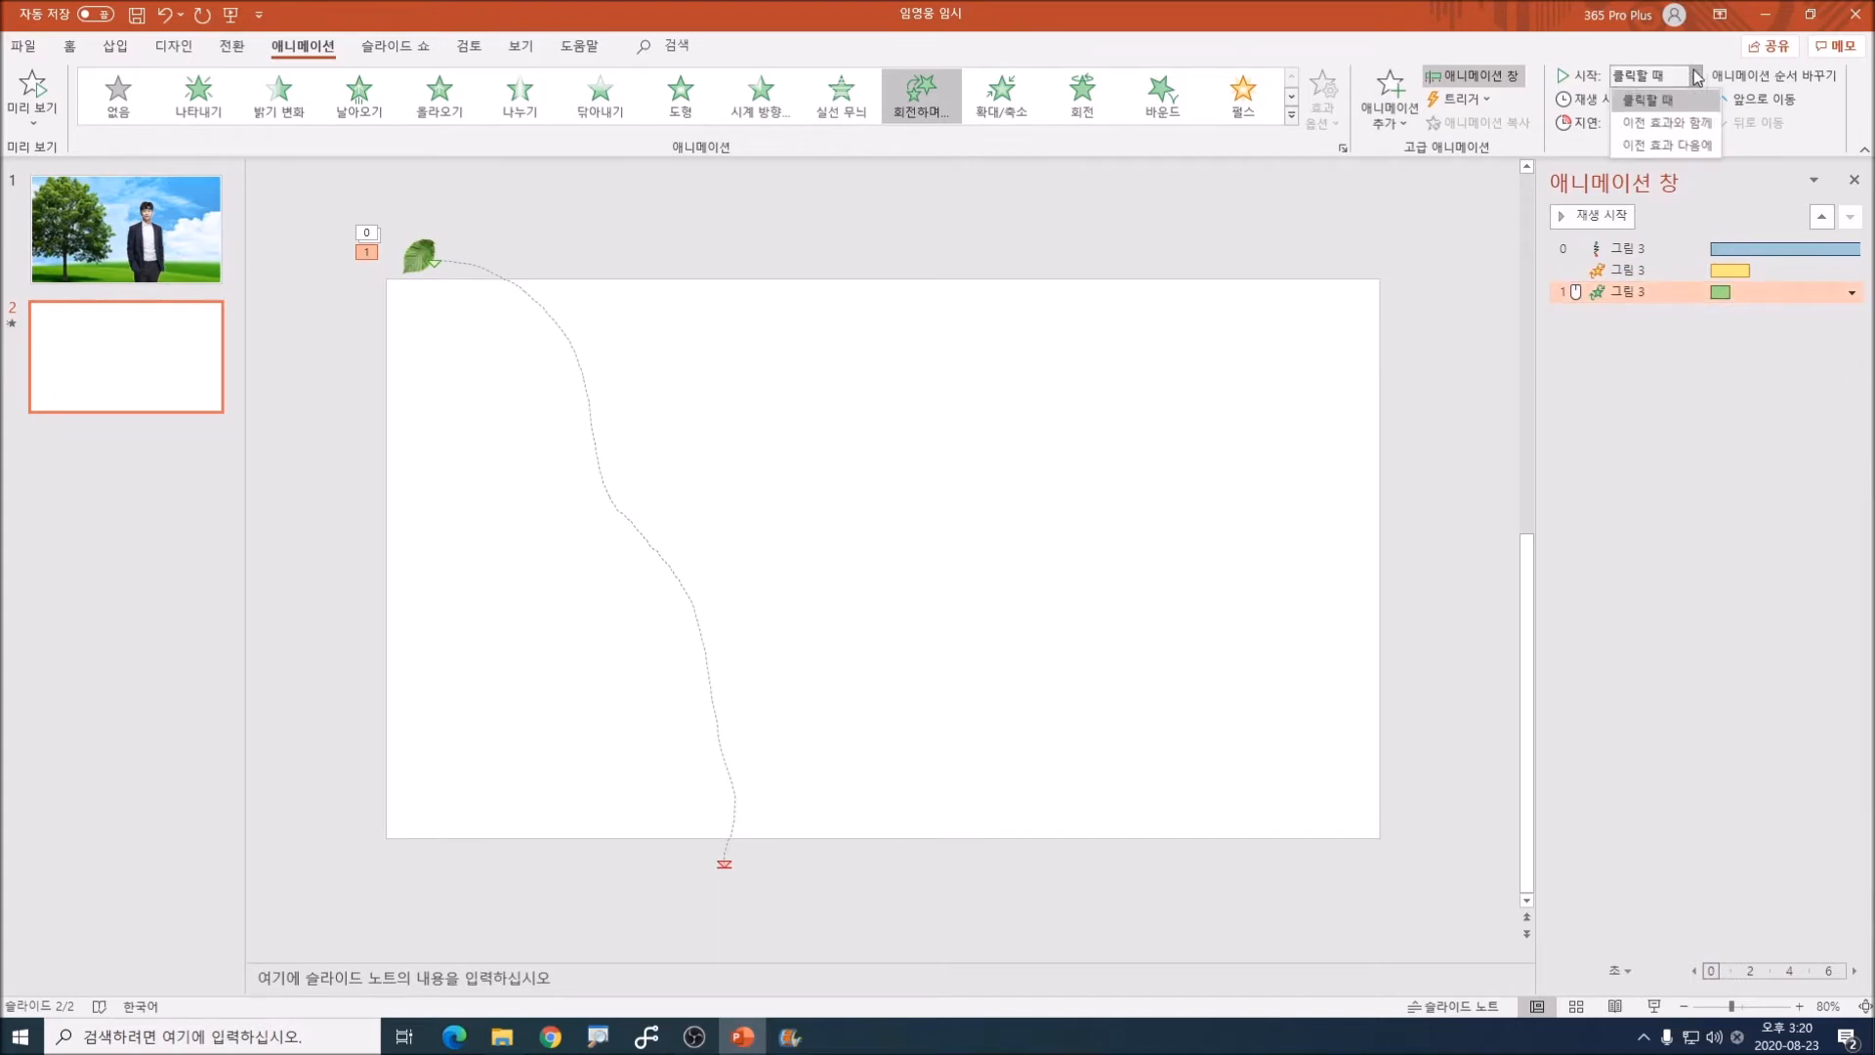
click(1665, 127)
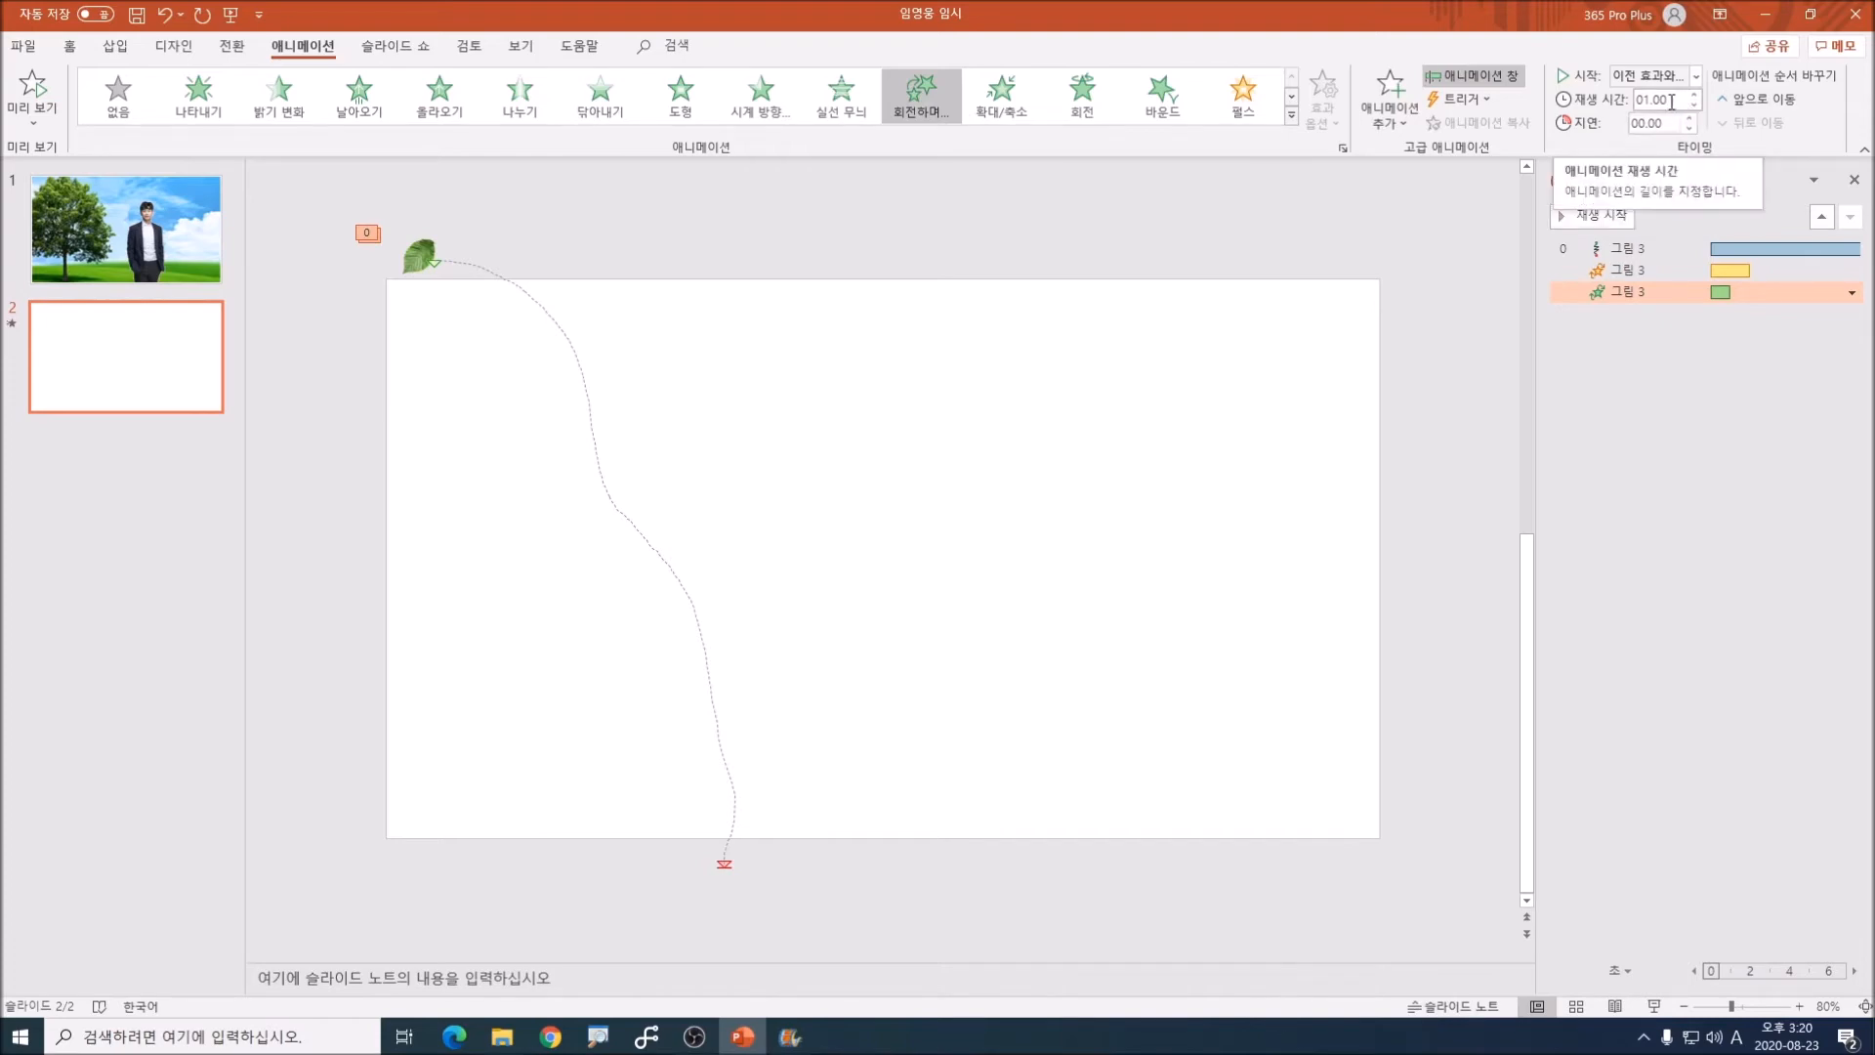
Step: Set the duration of the leaf's turning entrance effect to 8 seconds
click(1672, 102)
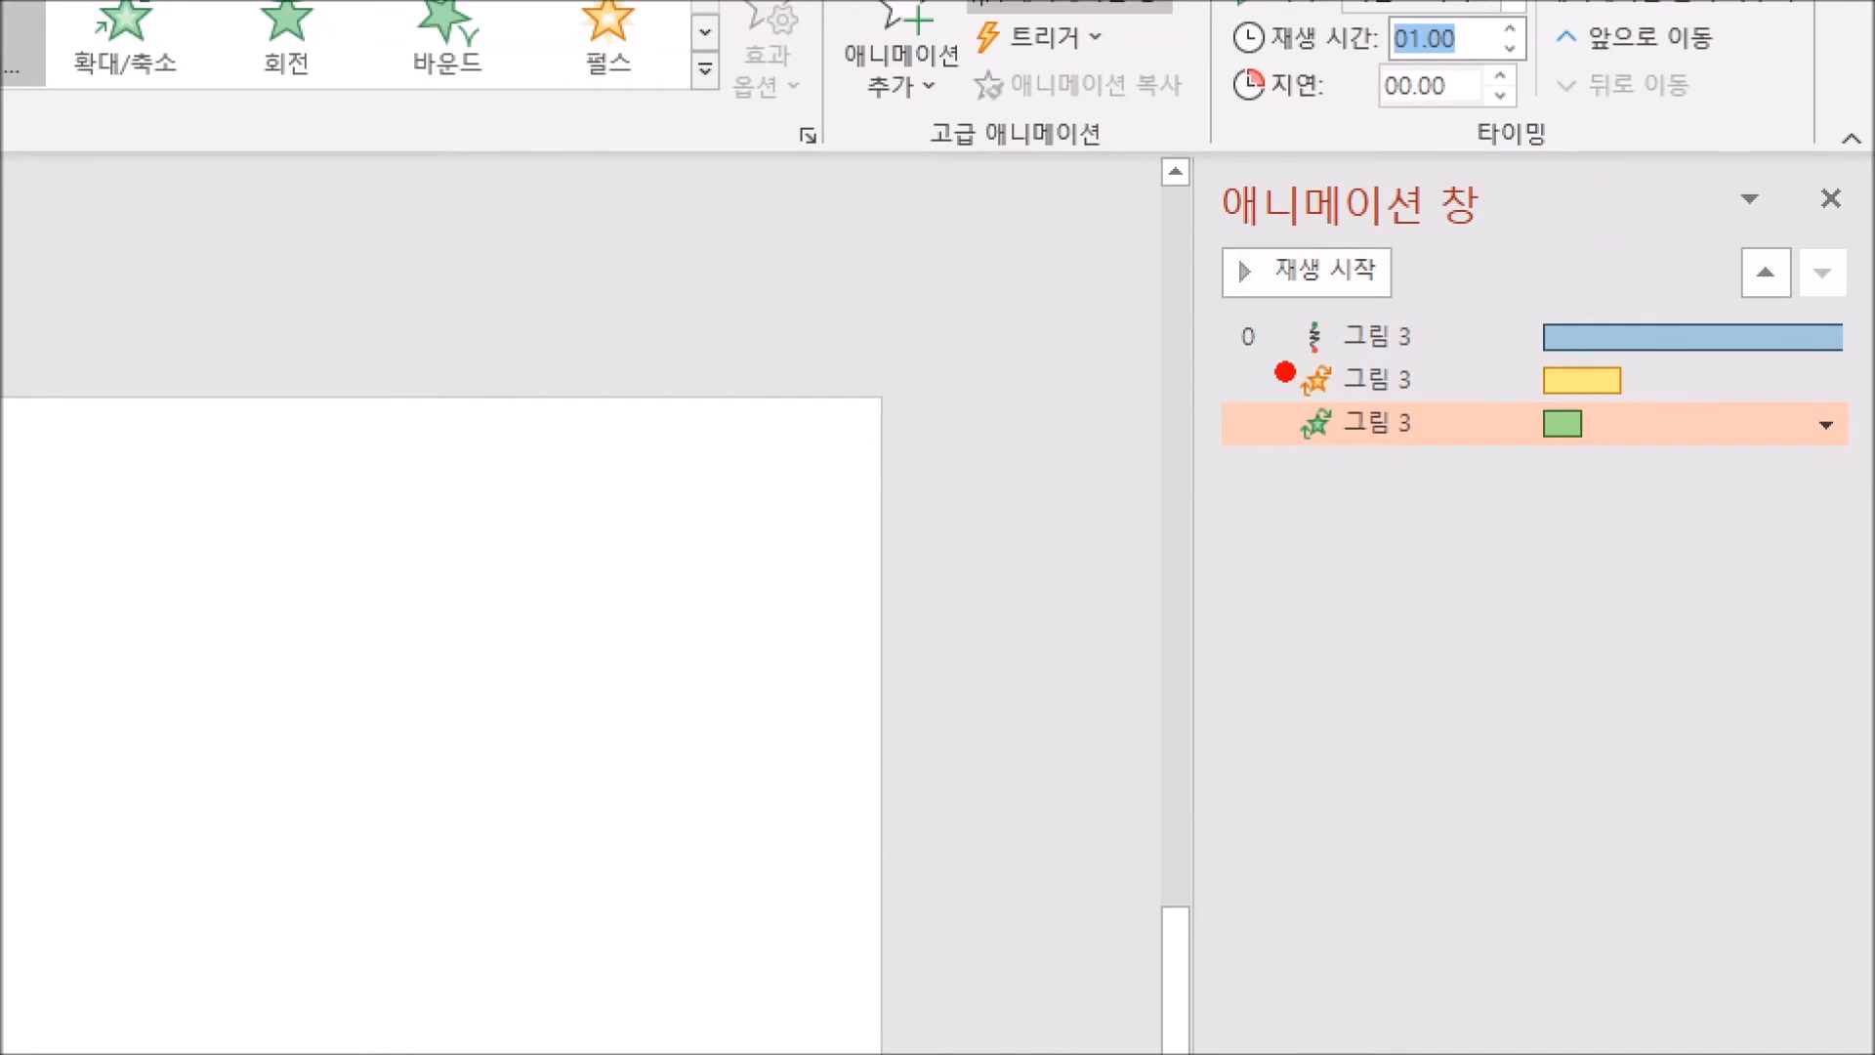
drag(1285, 372, 1441, 369)
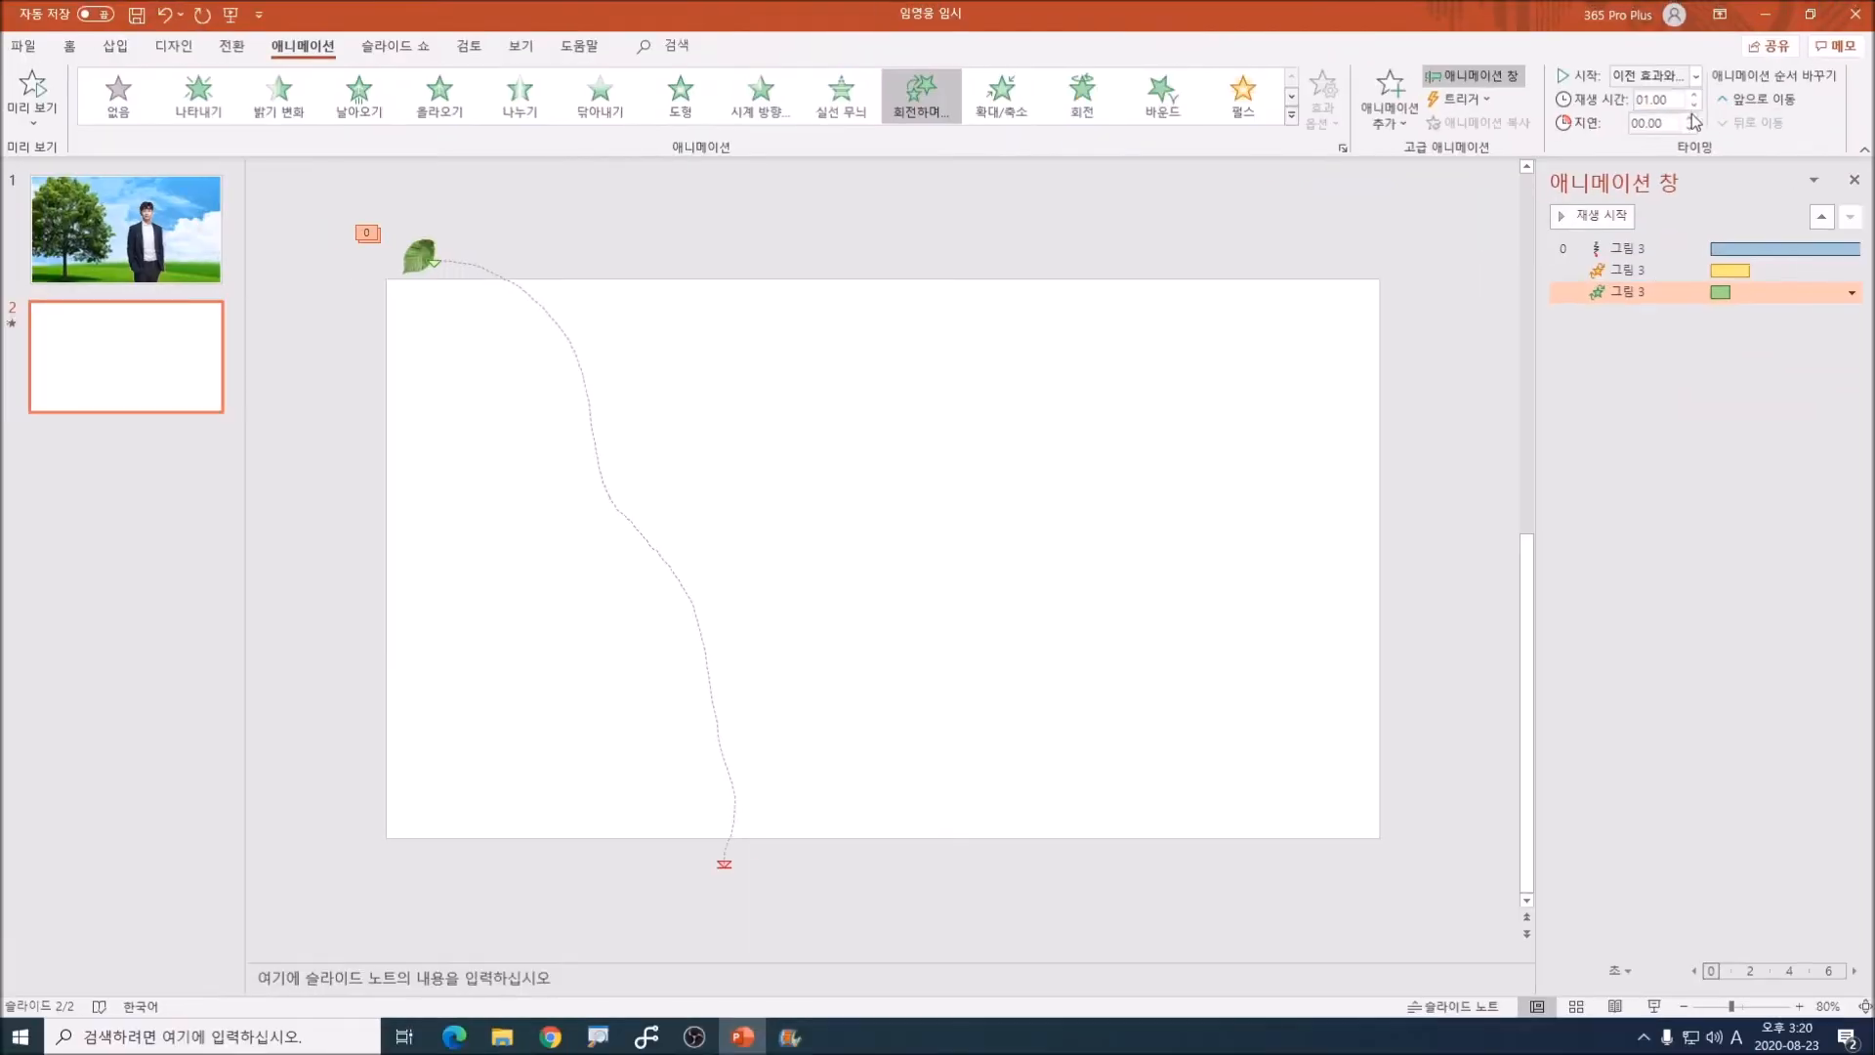
click(1674, 100)
text(8)
key(Return)
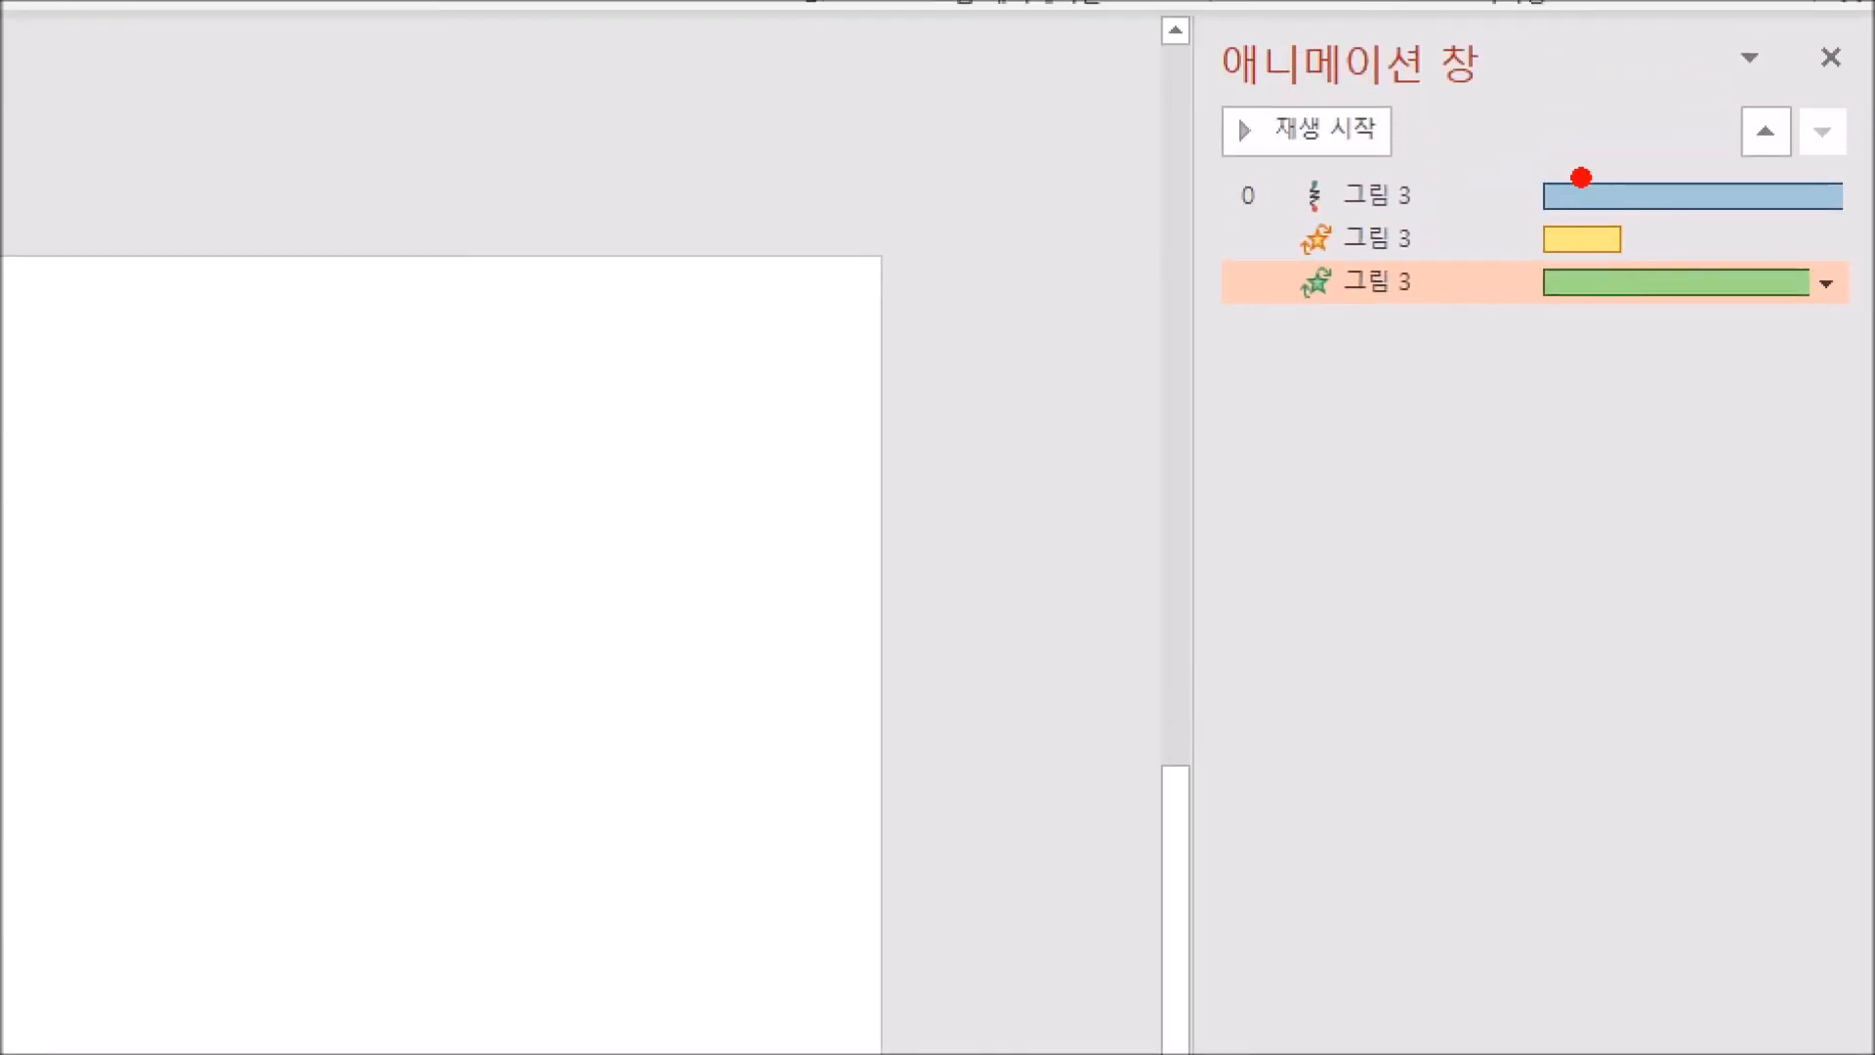
mouse_move(1713, 180)
mouse_down()
mouse_move(1734, 198)
mouse_move(1700, 163)
mouse_up()
mouse_move(1617, 333)
mouse_down()
mouse_move(1621, 280)
mouse_move(1614, 330)
mouse_up()
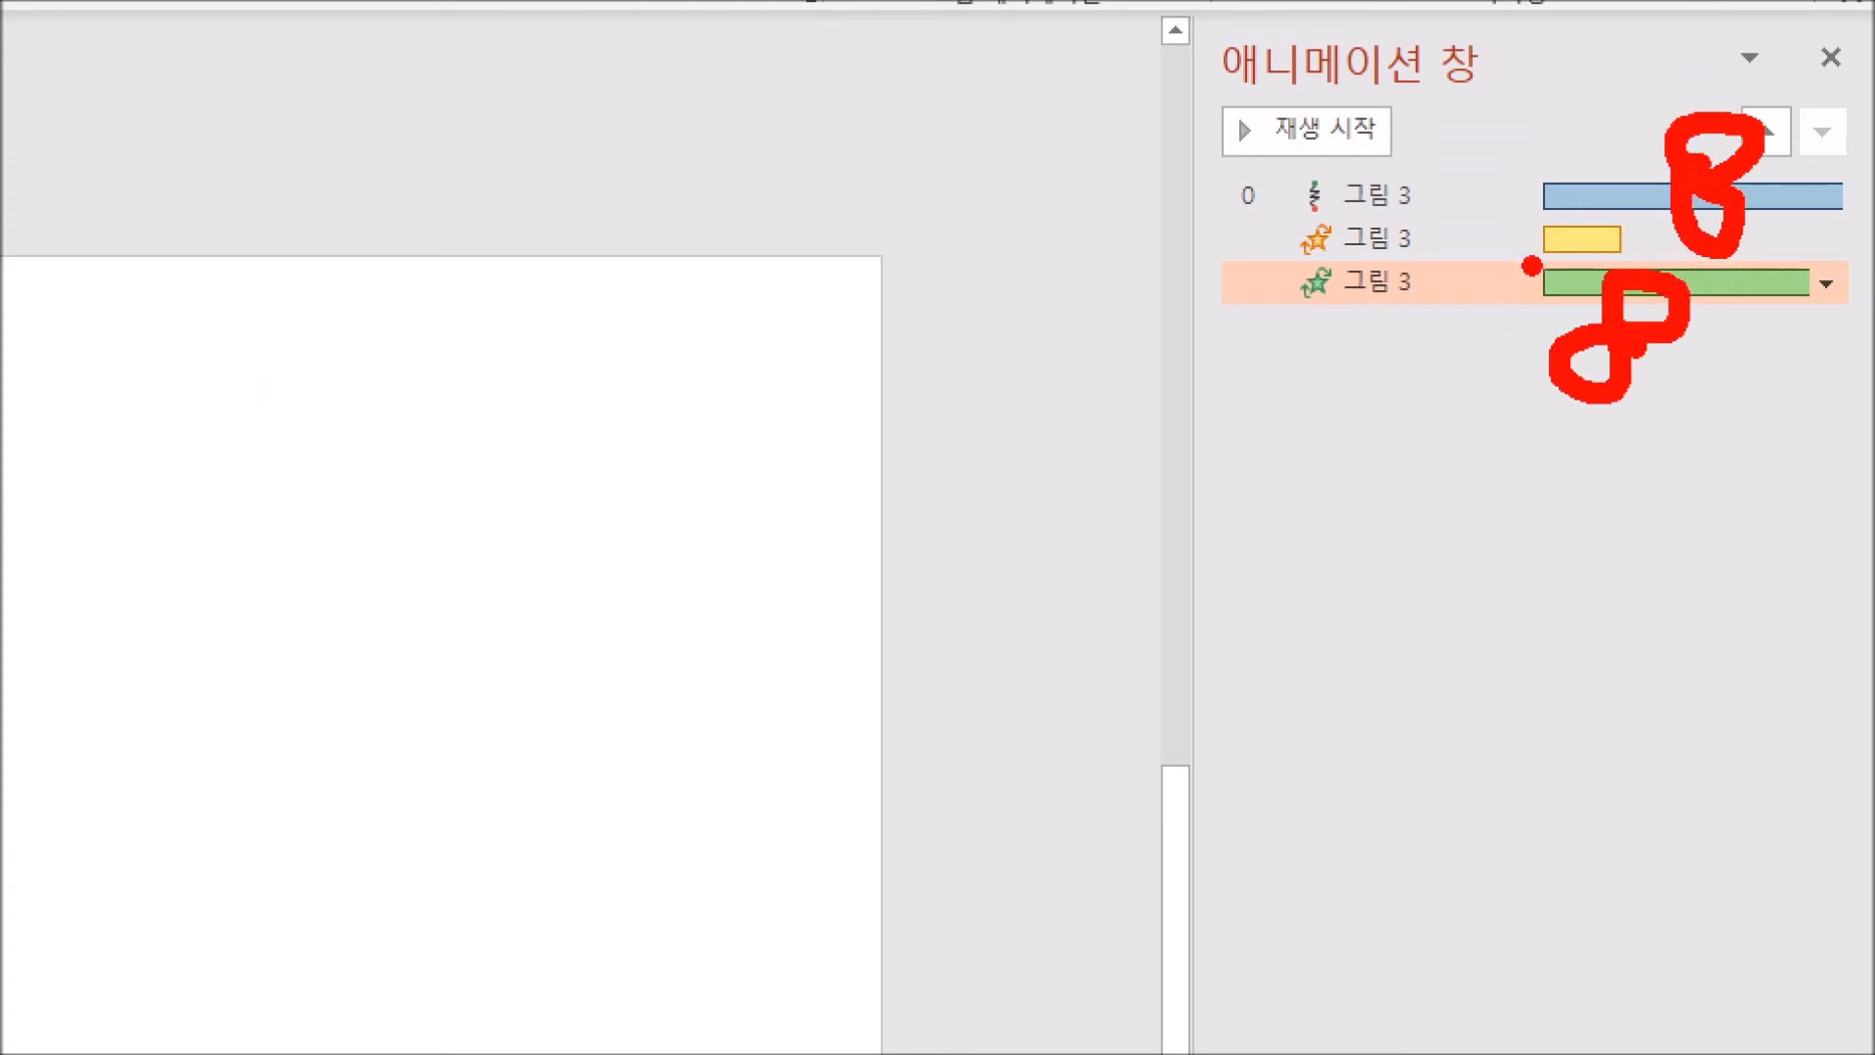
mouse_move(1411, 259)
mouse_down()
mouse_move(1665, 259)
mouse_move(1484, 207)
mouse_move(1572, 256)
mouse_up()
key(Escape)
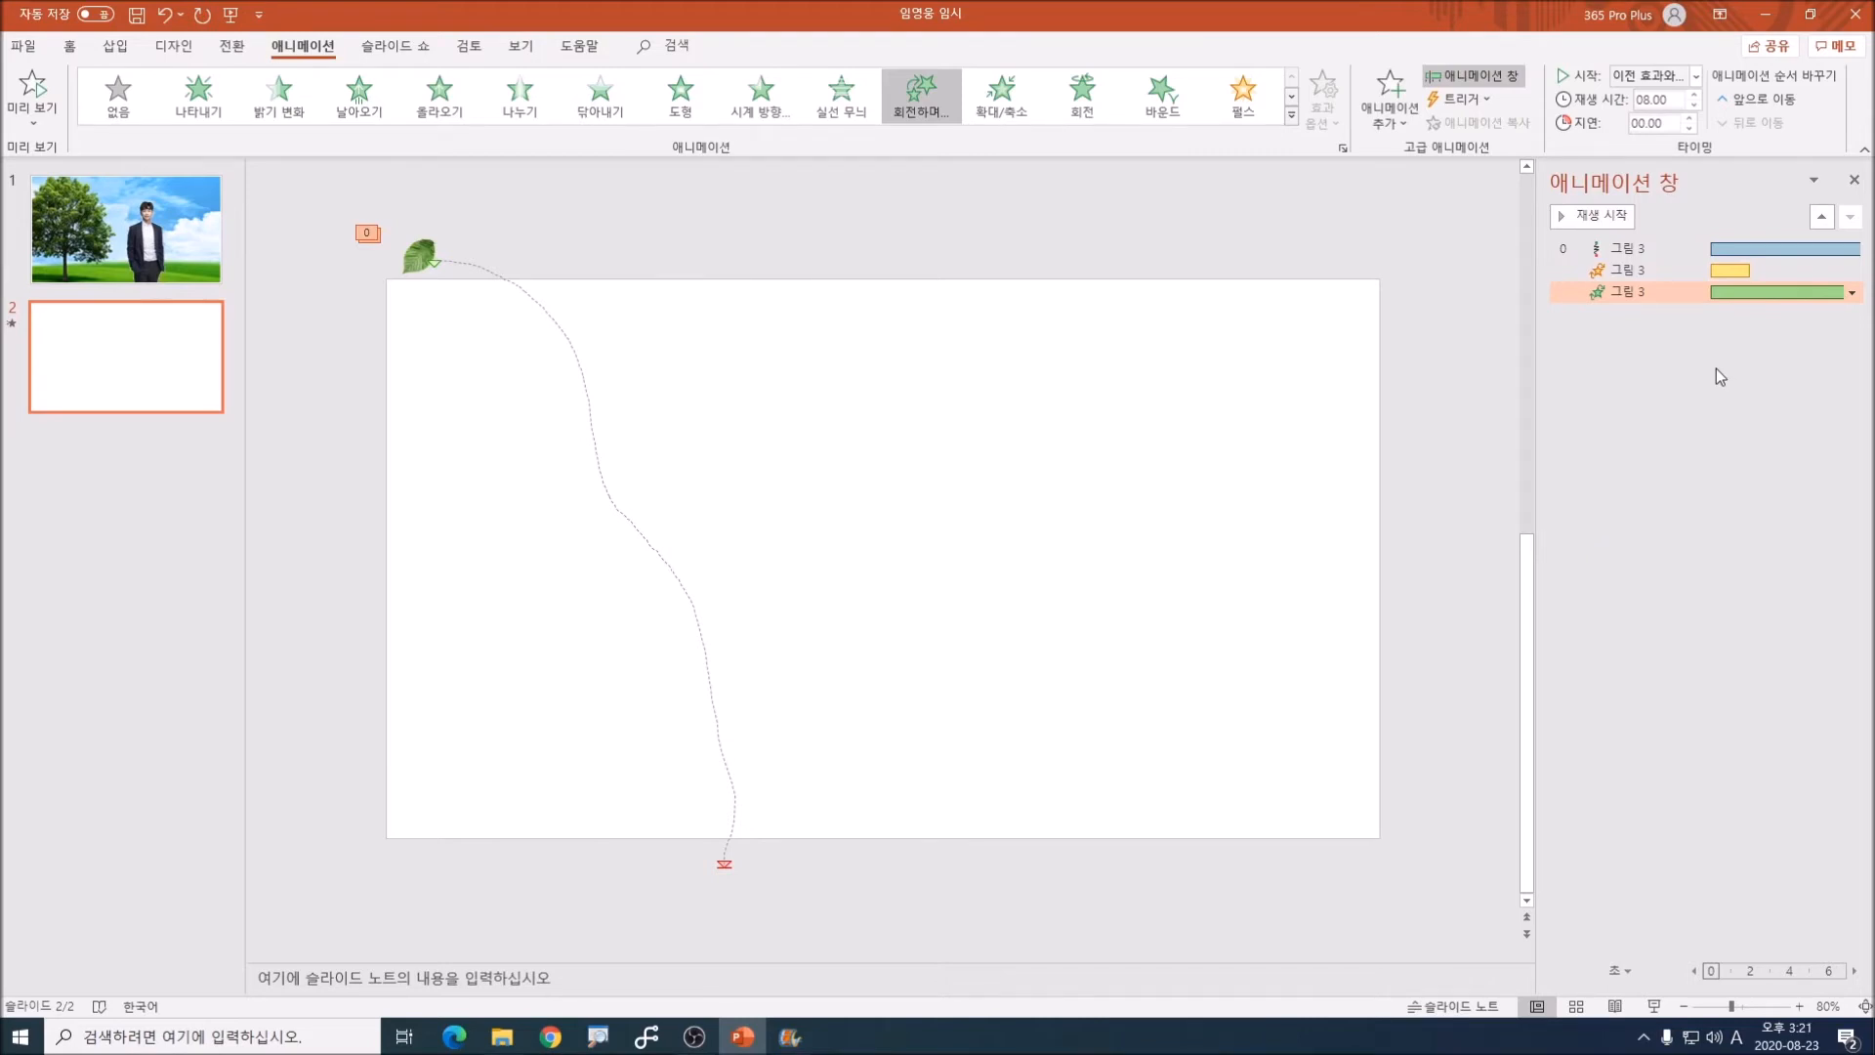
Step: Set all three of the leaf's animation effects to repeat until the end of the slide (슬라이드가 끝날 때까지)
shift+click(1649, 248)
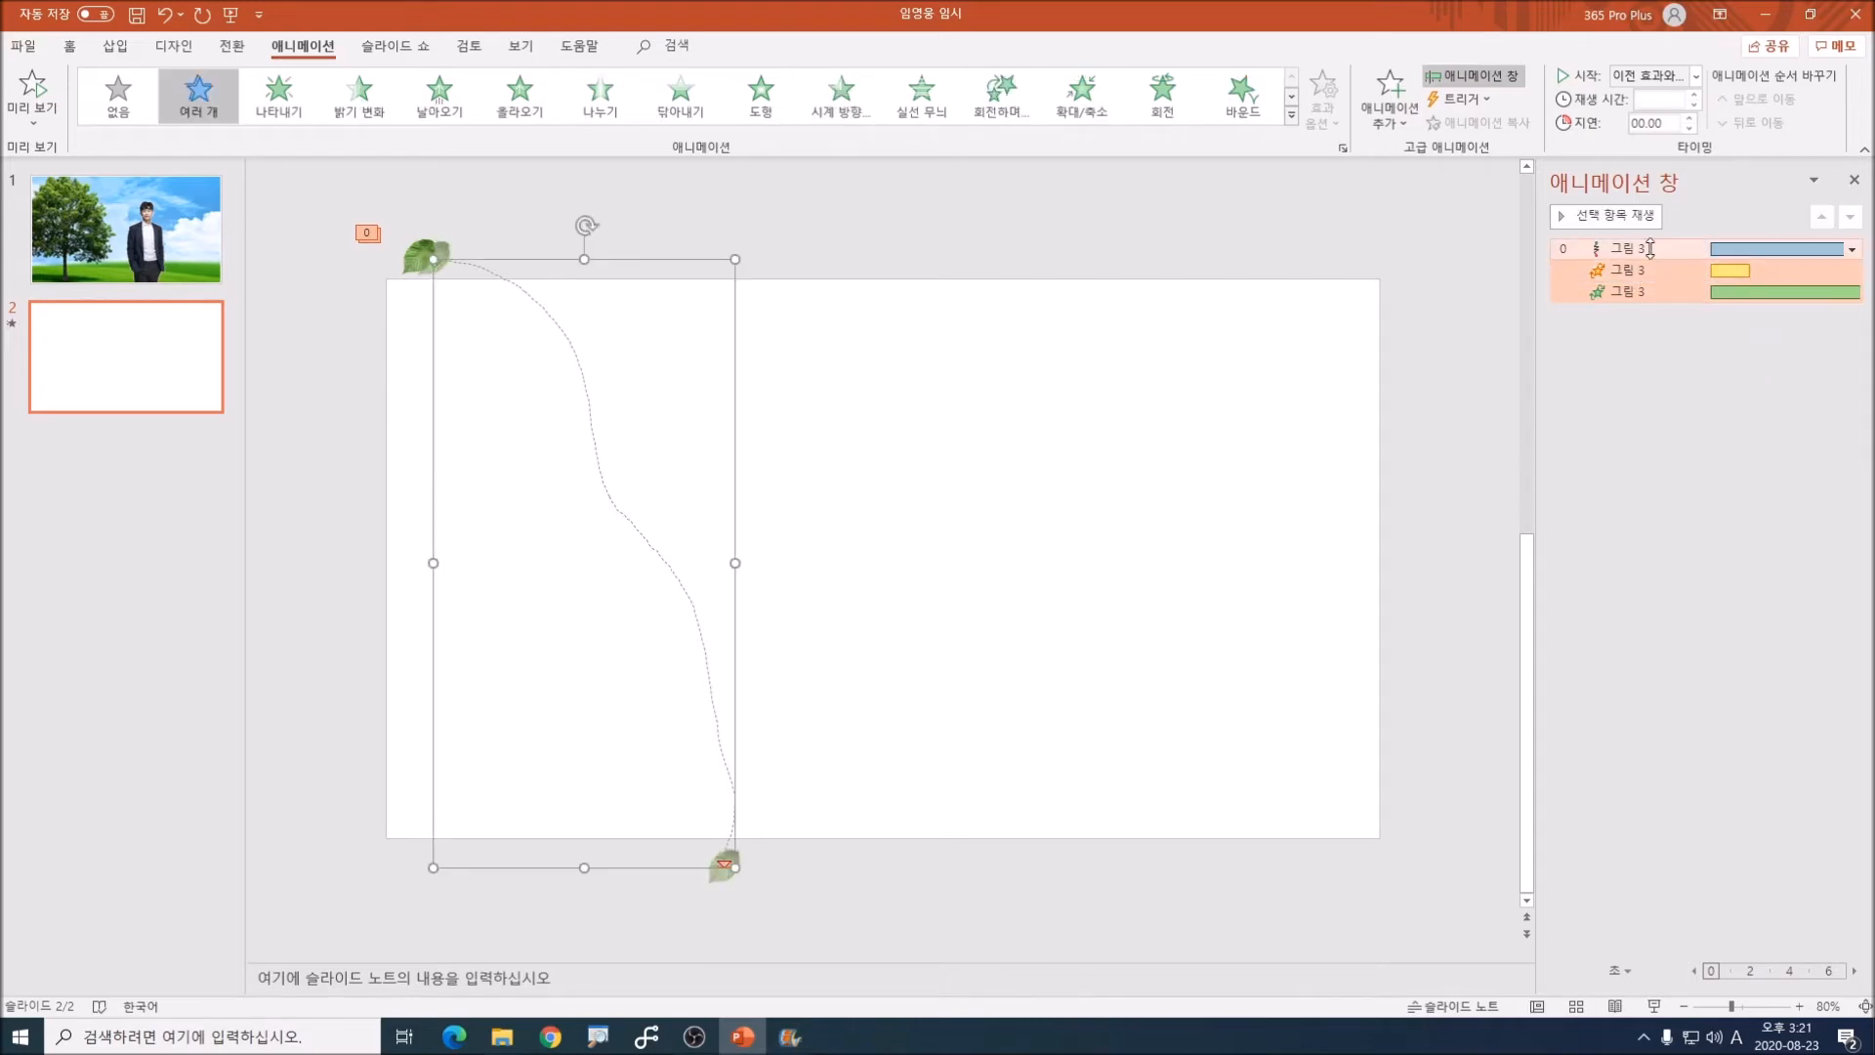
key(ctrl+1)
click(1815, 366)
drag(1252, 255, 1726, 273)
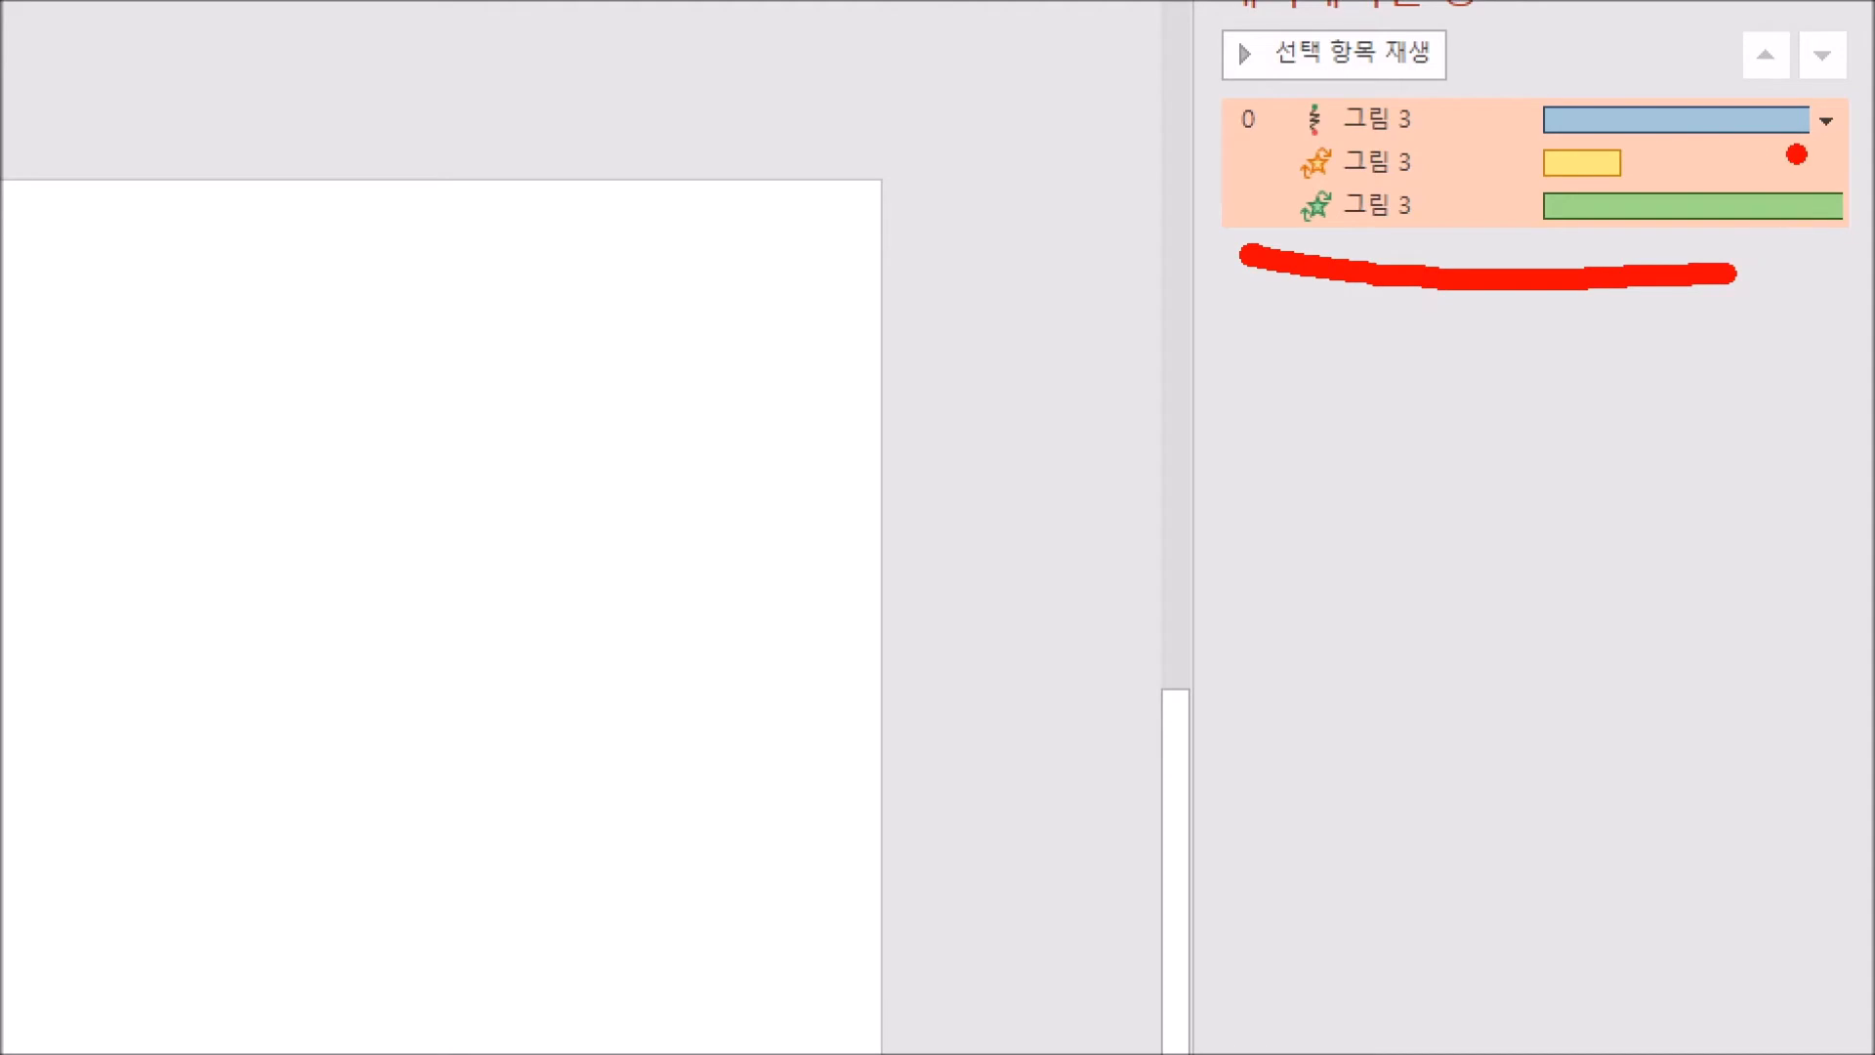
mouse_move(1845, 146)
mouse_down()
mouse_move(1802, 86)
mouse_move(1866, 116)
mouse_move(1840, 149)
mouse_up()
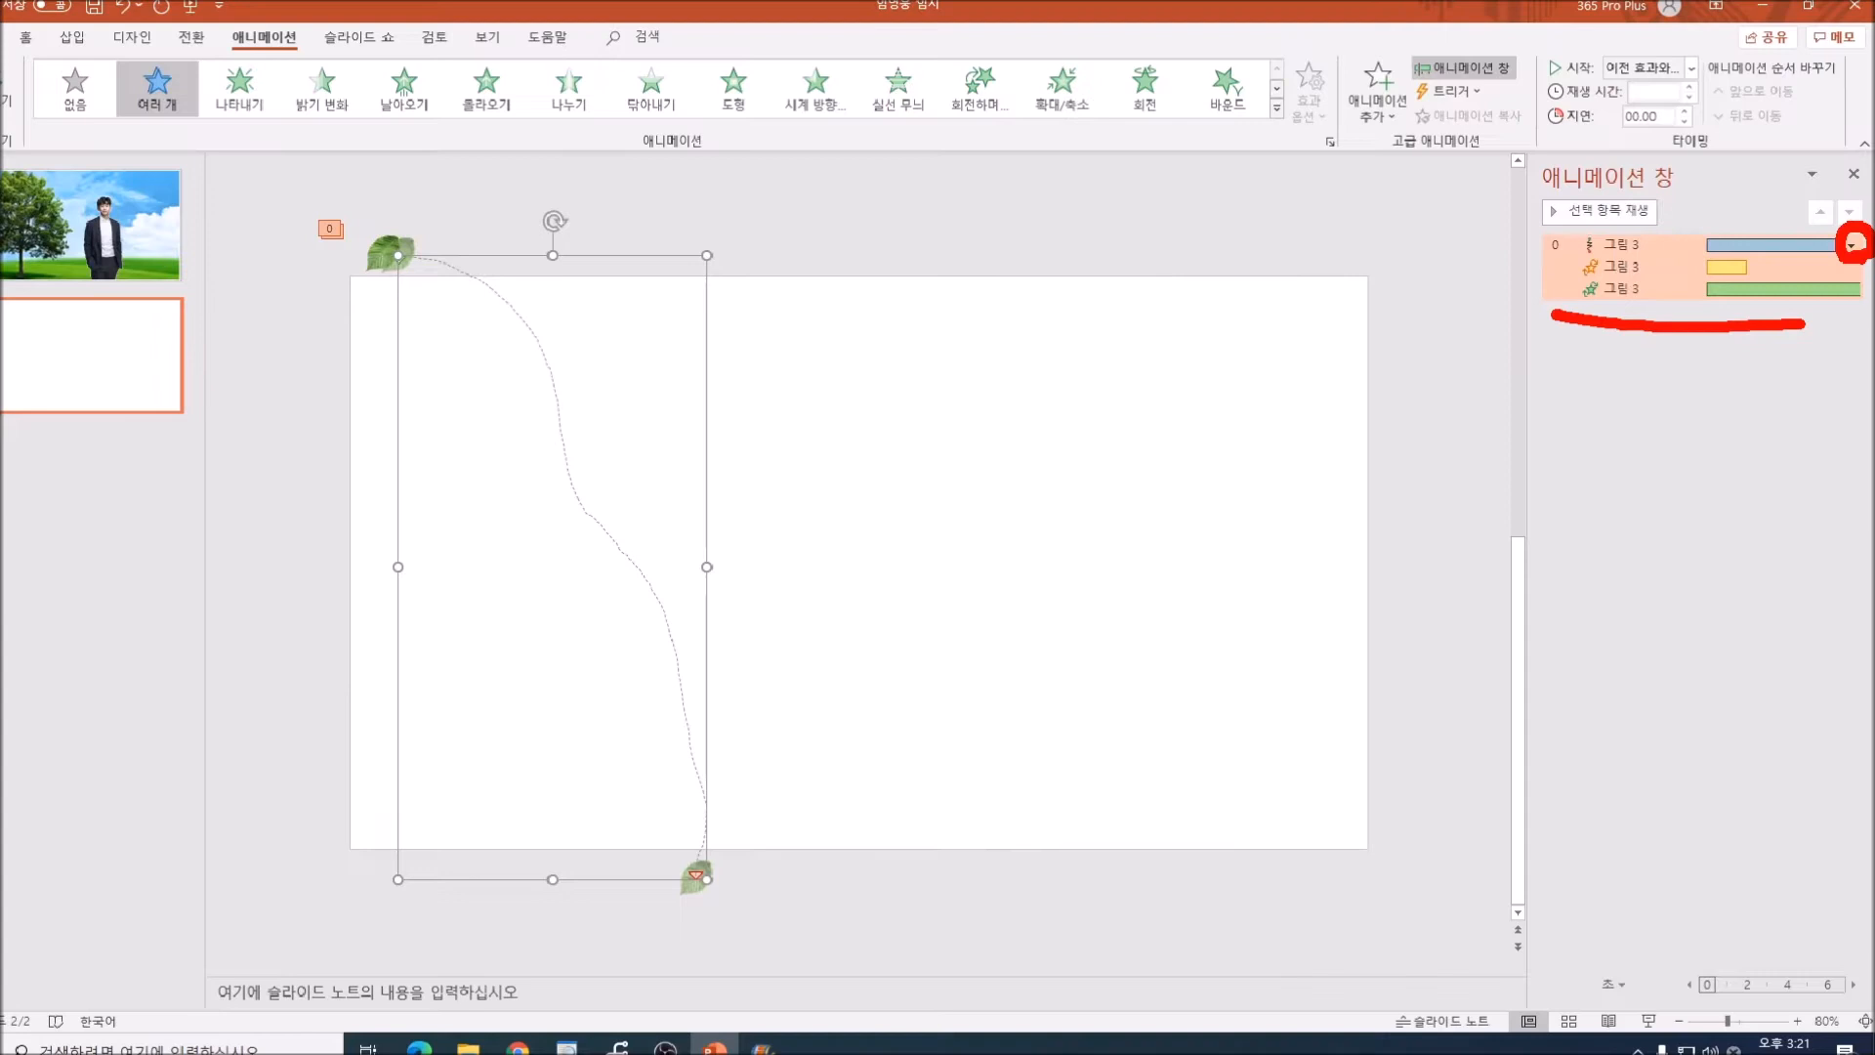
click(1852, 245)
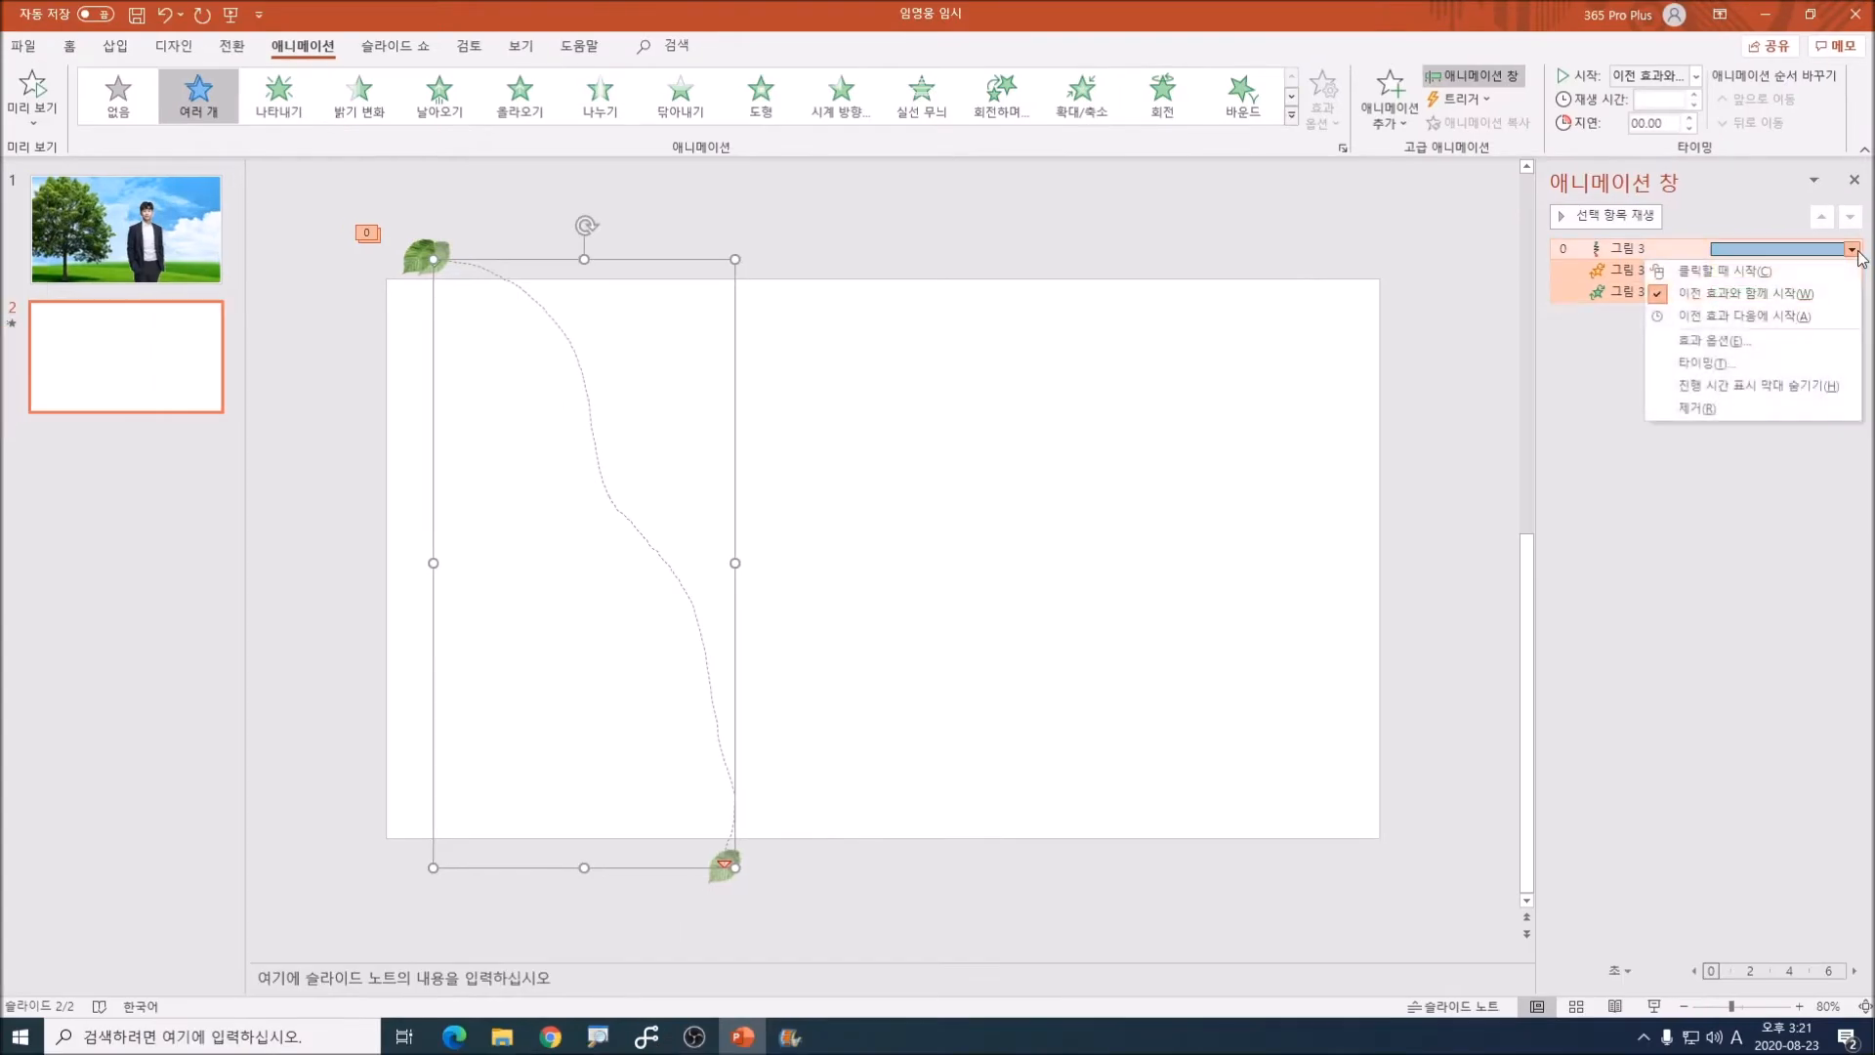
click(1783, 372)
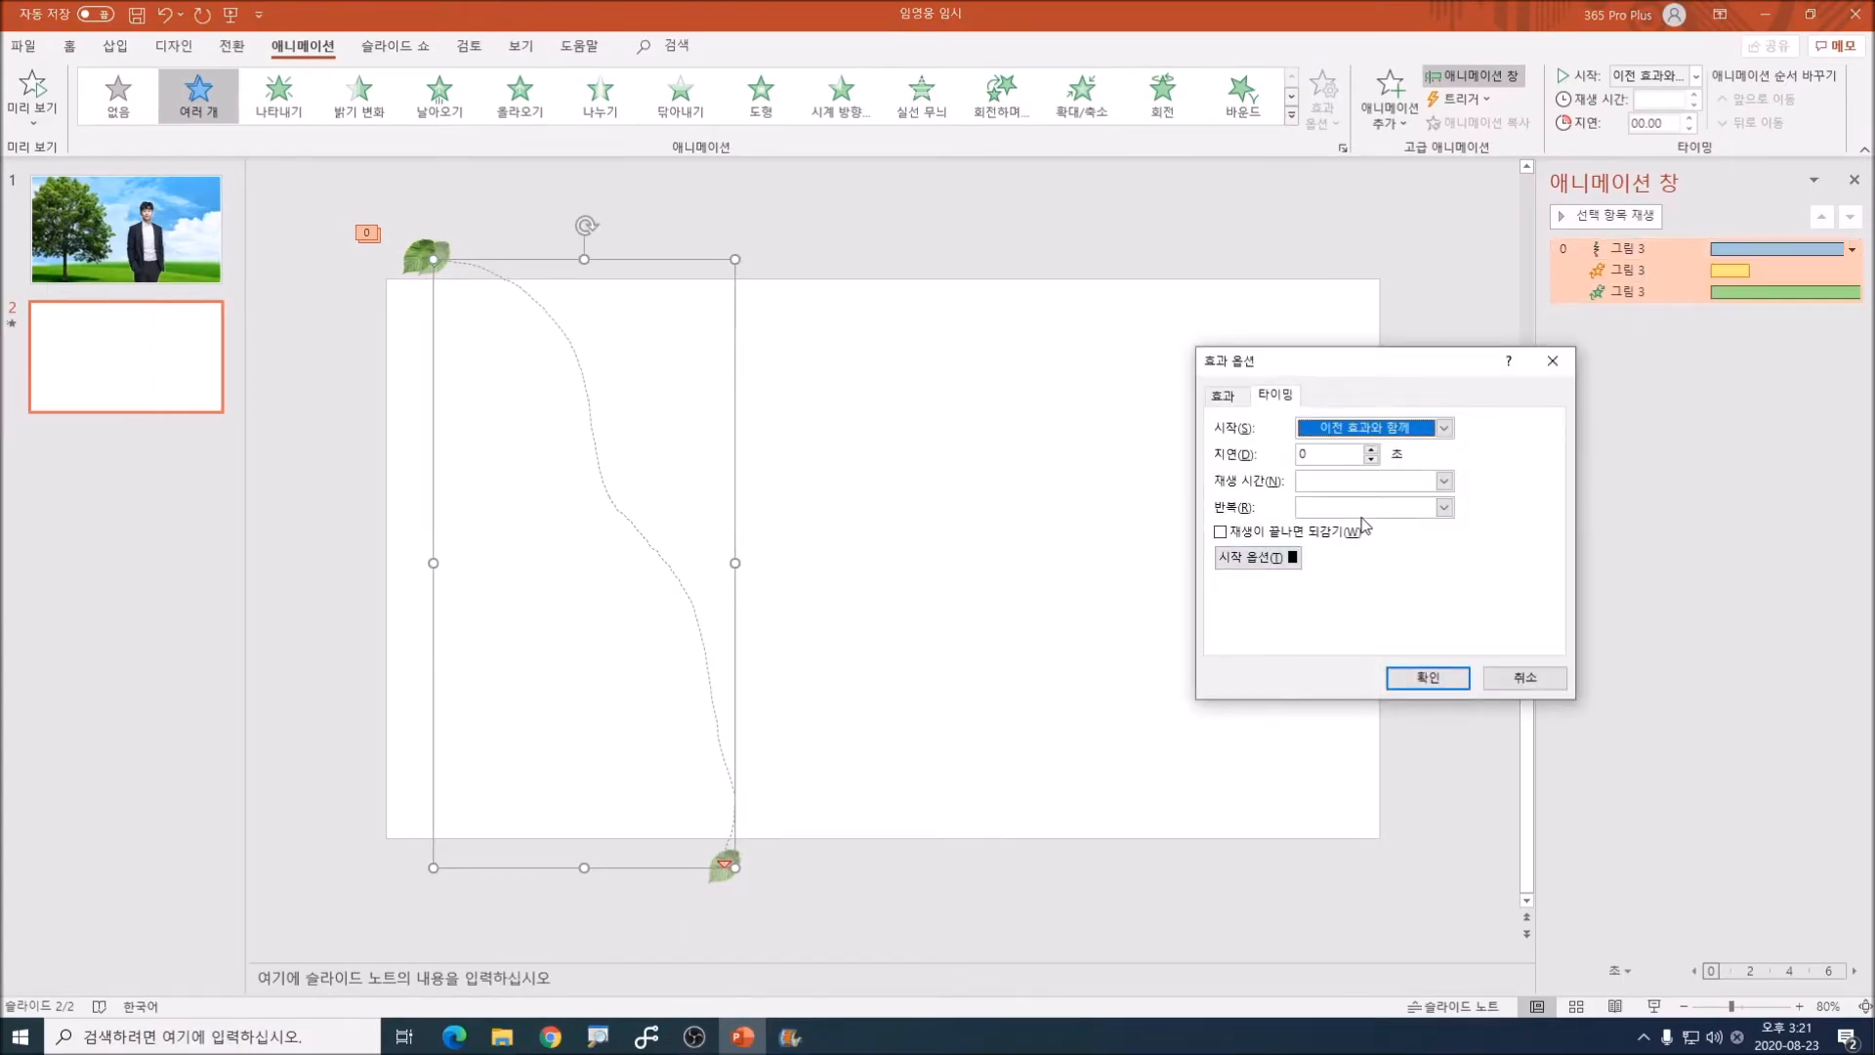
click(1444, 508)
click(1363, 654)
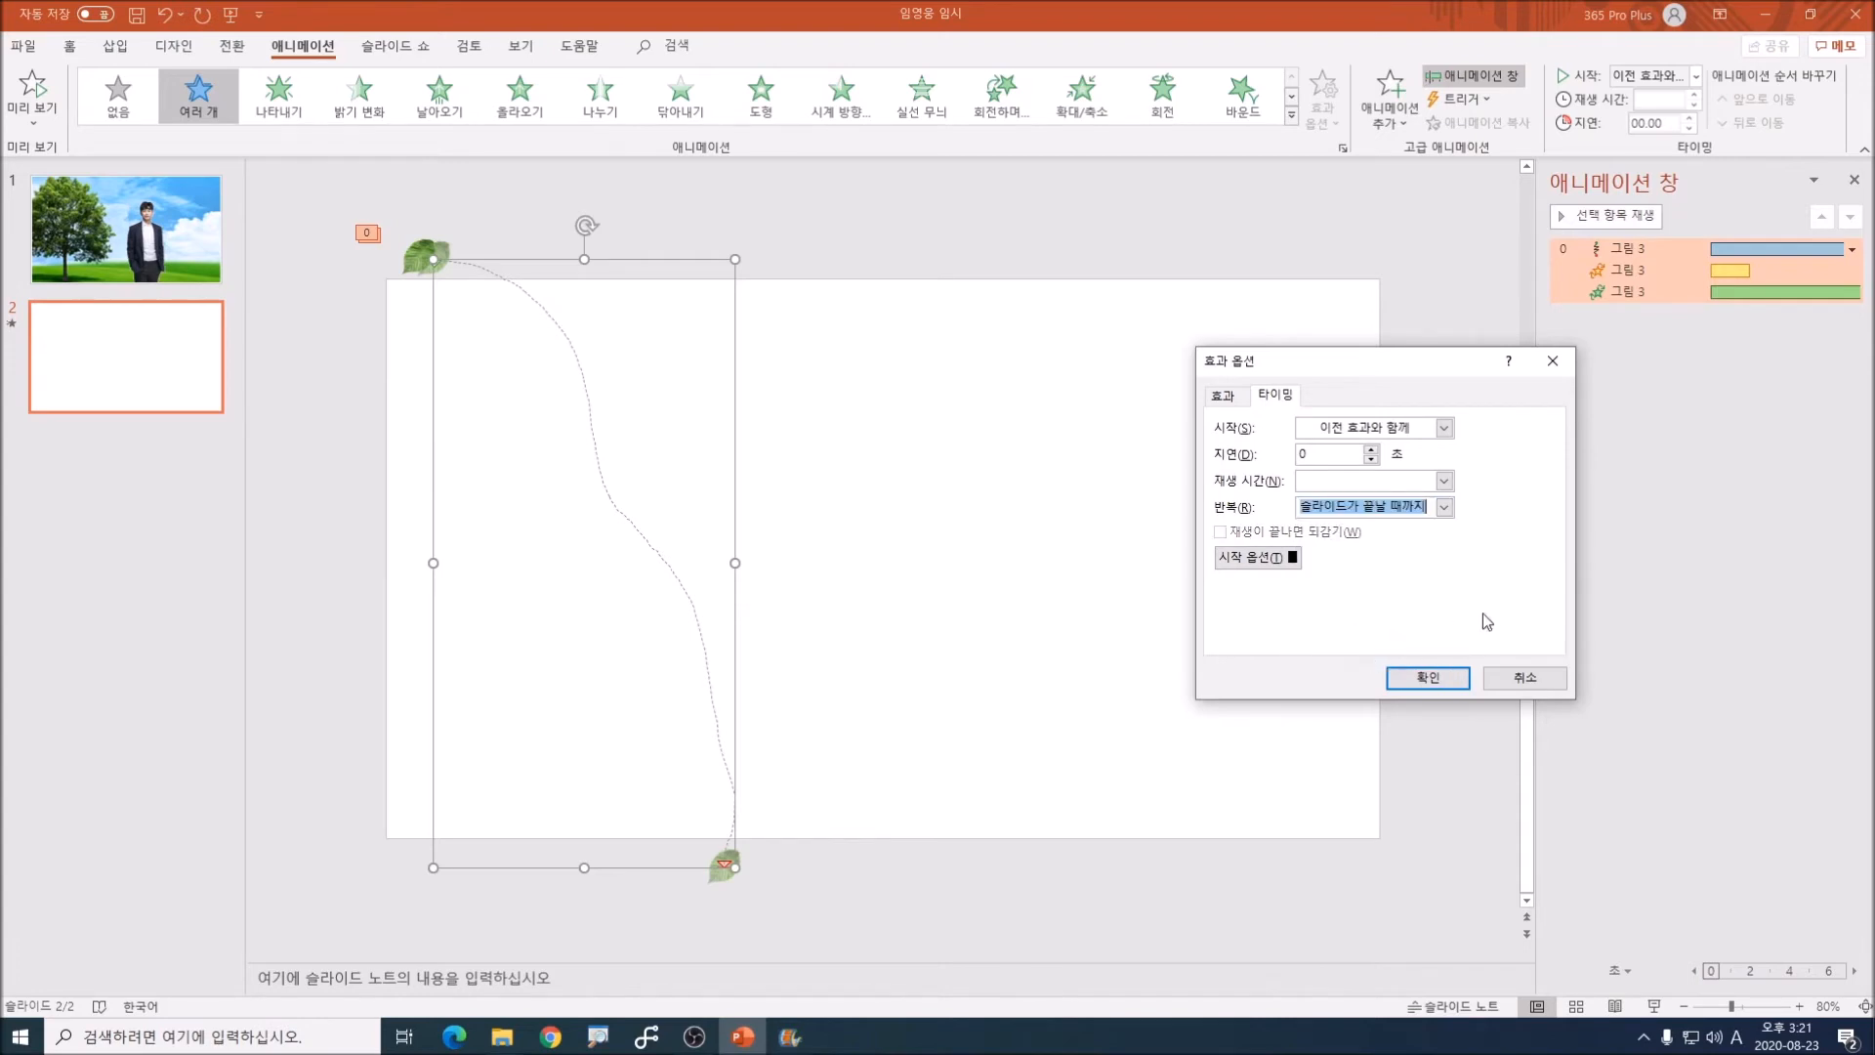
click(1427, 678)
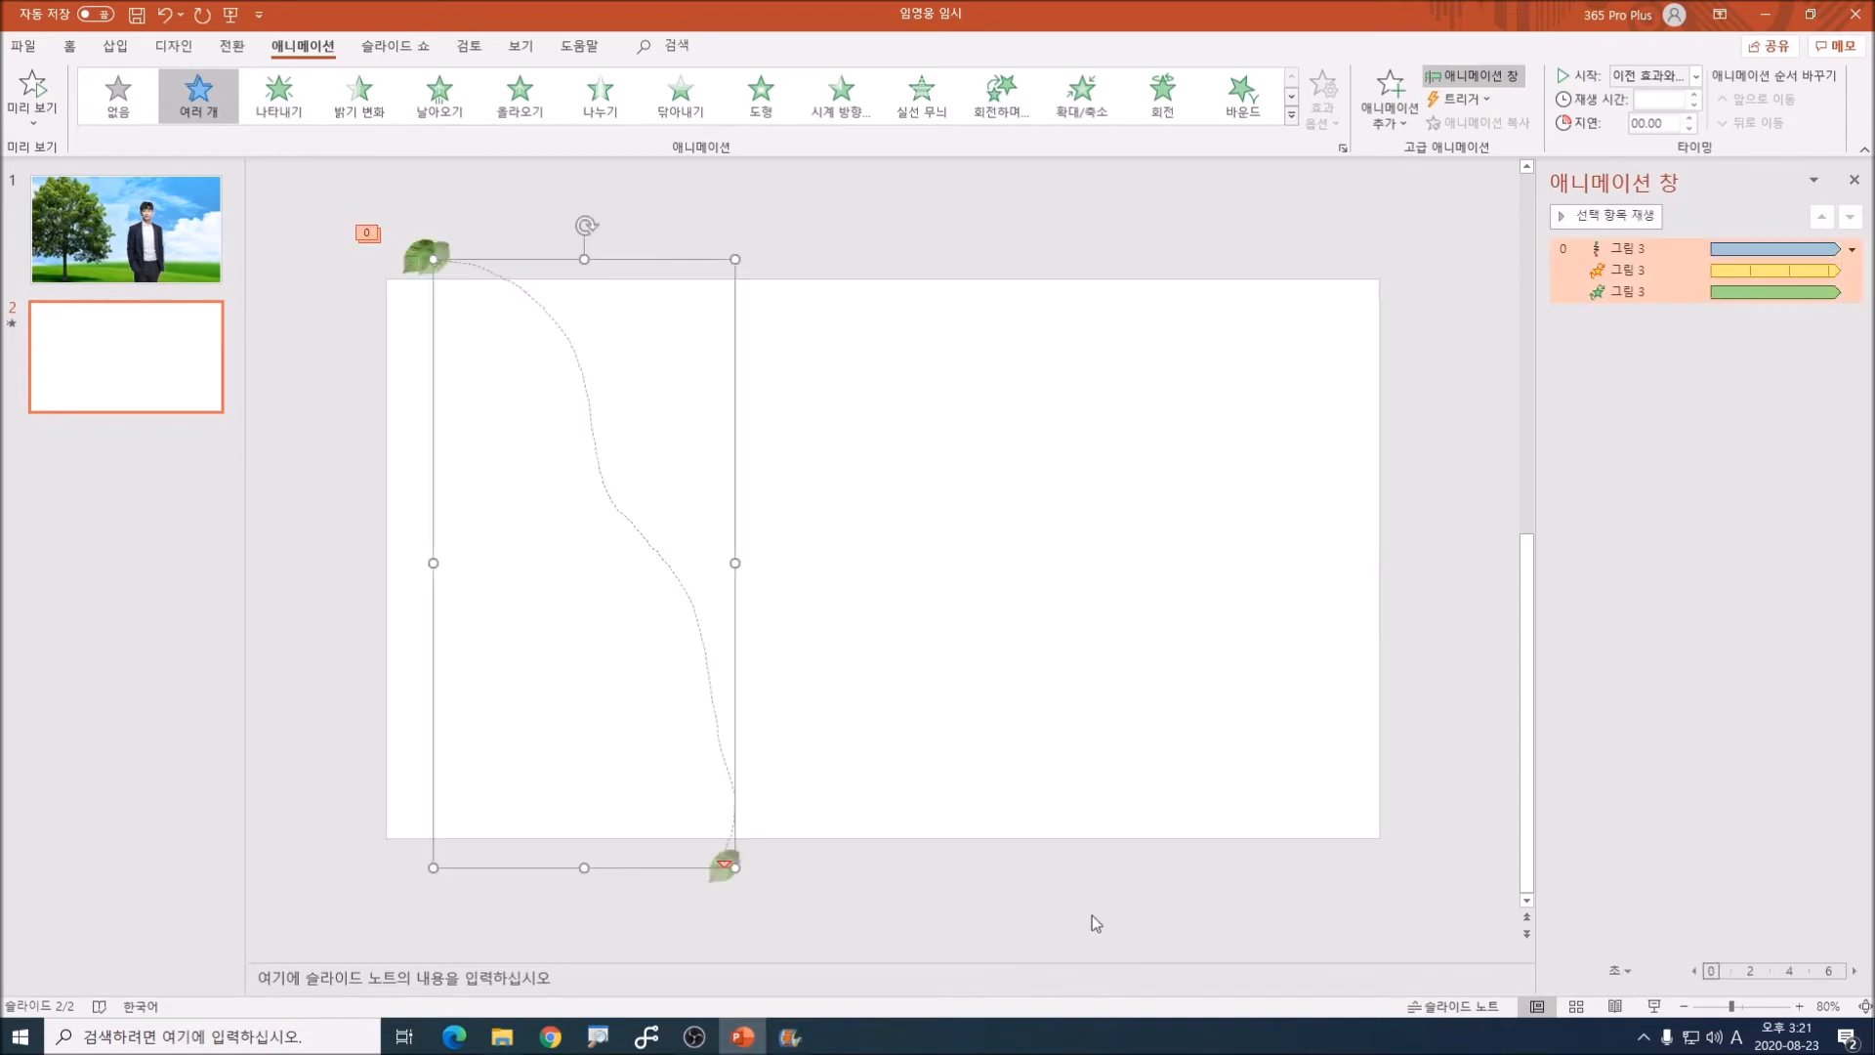
Step: Duplicate the animated leaf together with its effects and place the copy just to the right of the original
click(1432, 424)
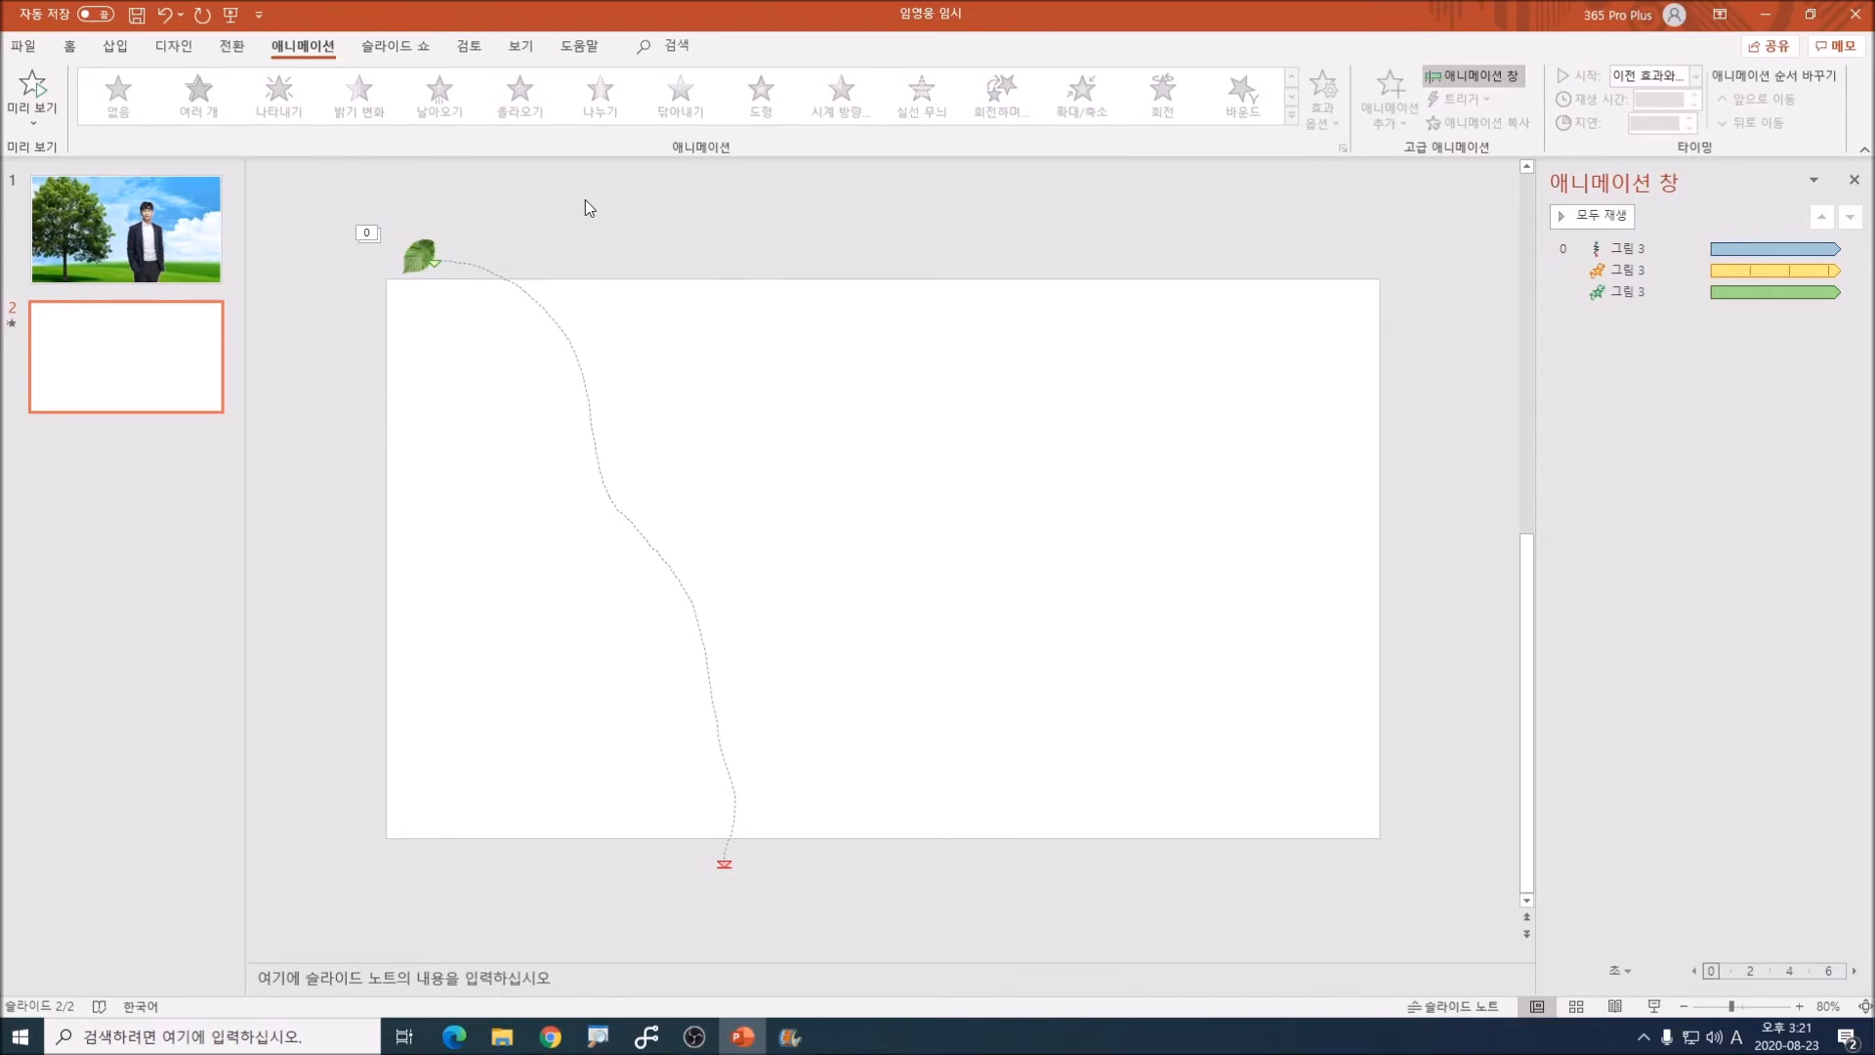
click(418, 257)
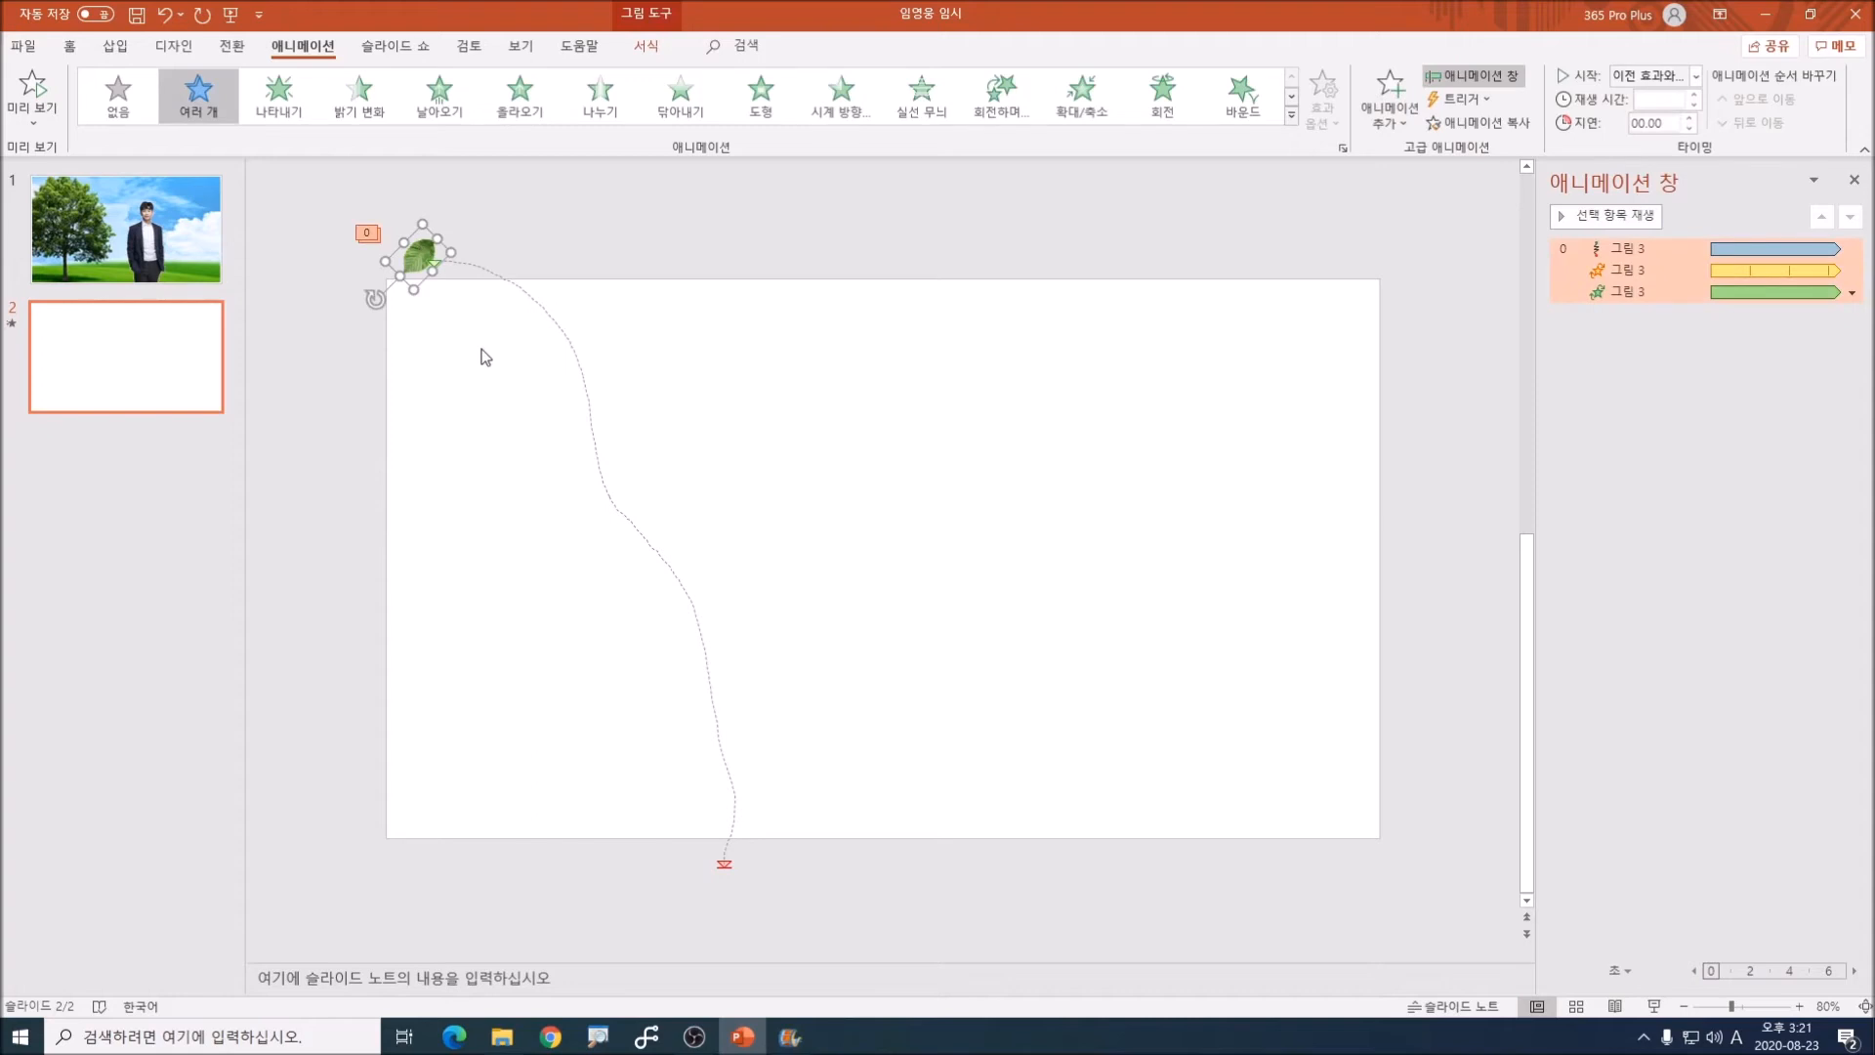
drag(421, 256, 541, 231)
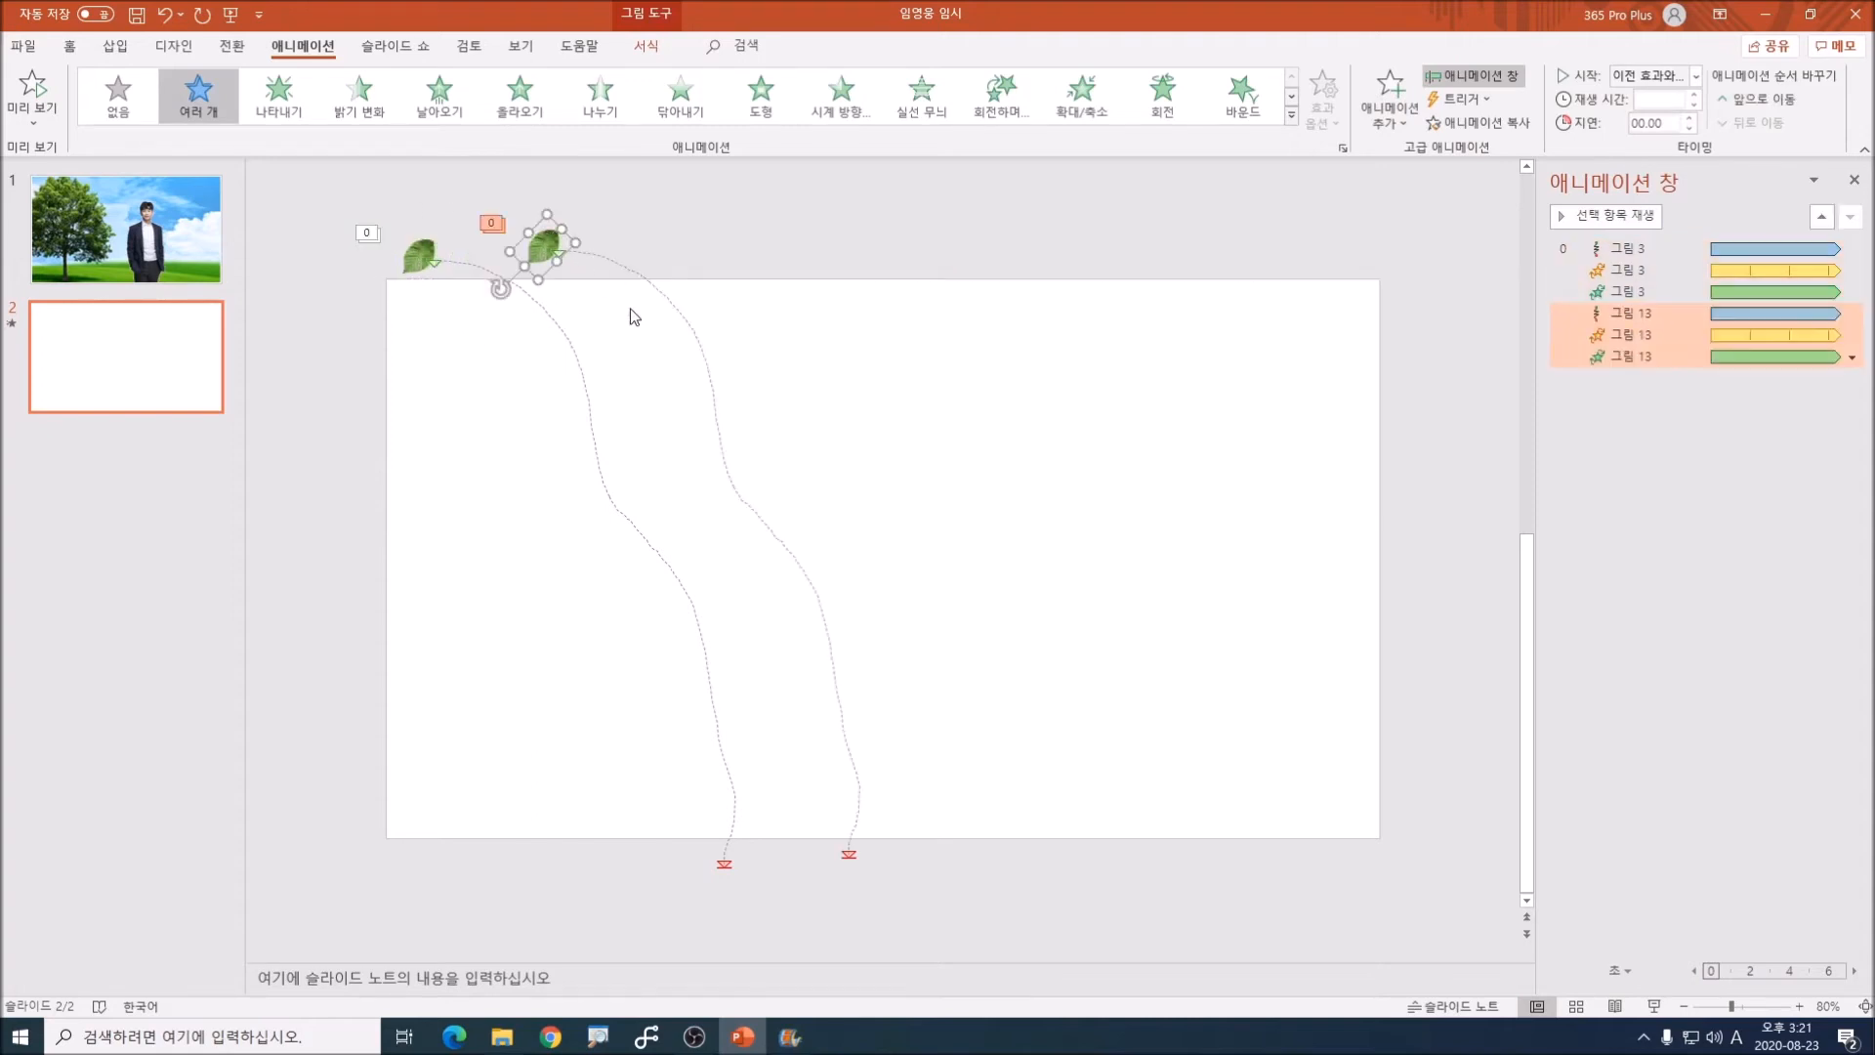
Step: Rotate and shrink the copied leaf, and stretch its motion path so it ends just beyond the slide's right edge
drag(500, 293, 557, 255)
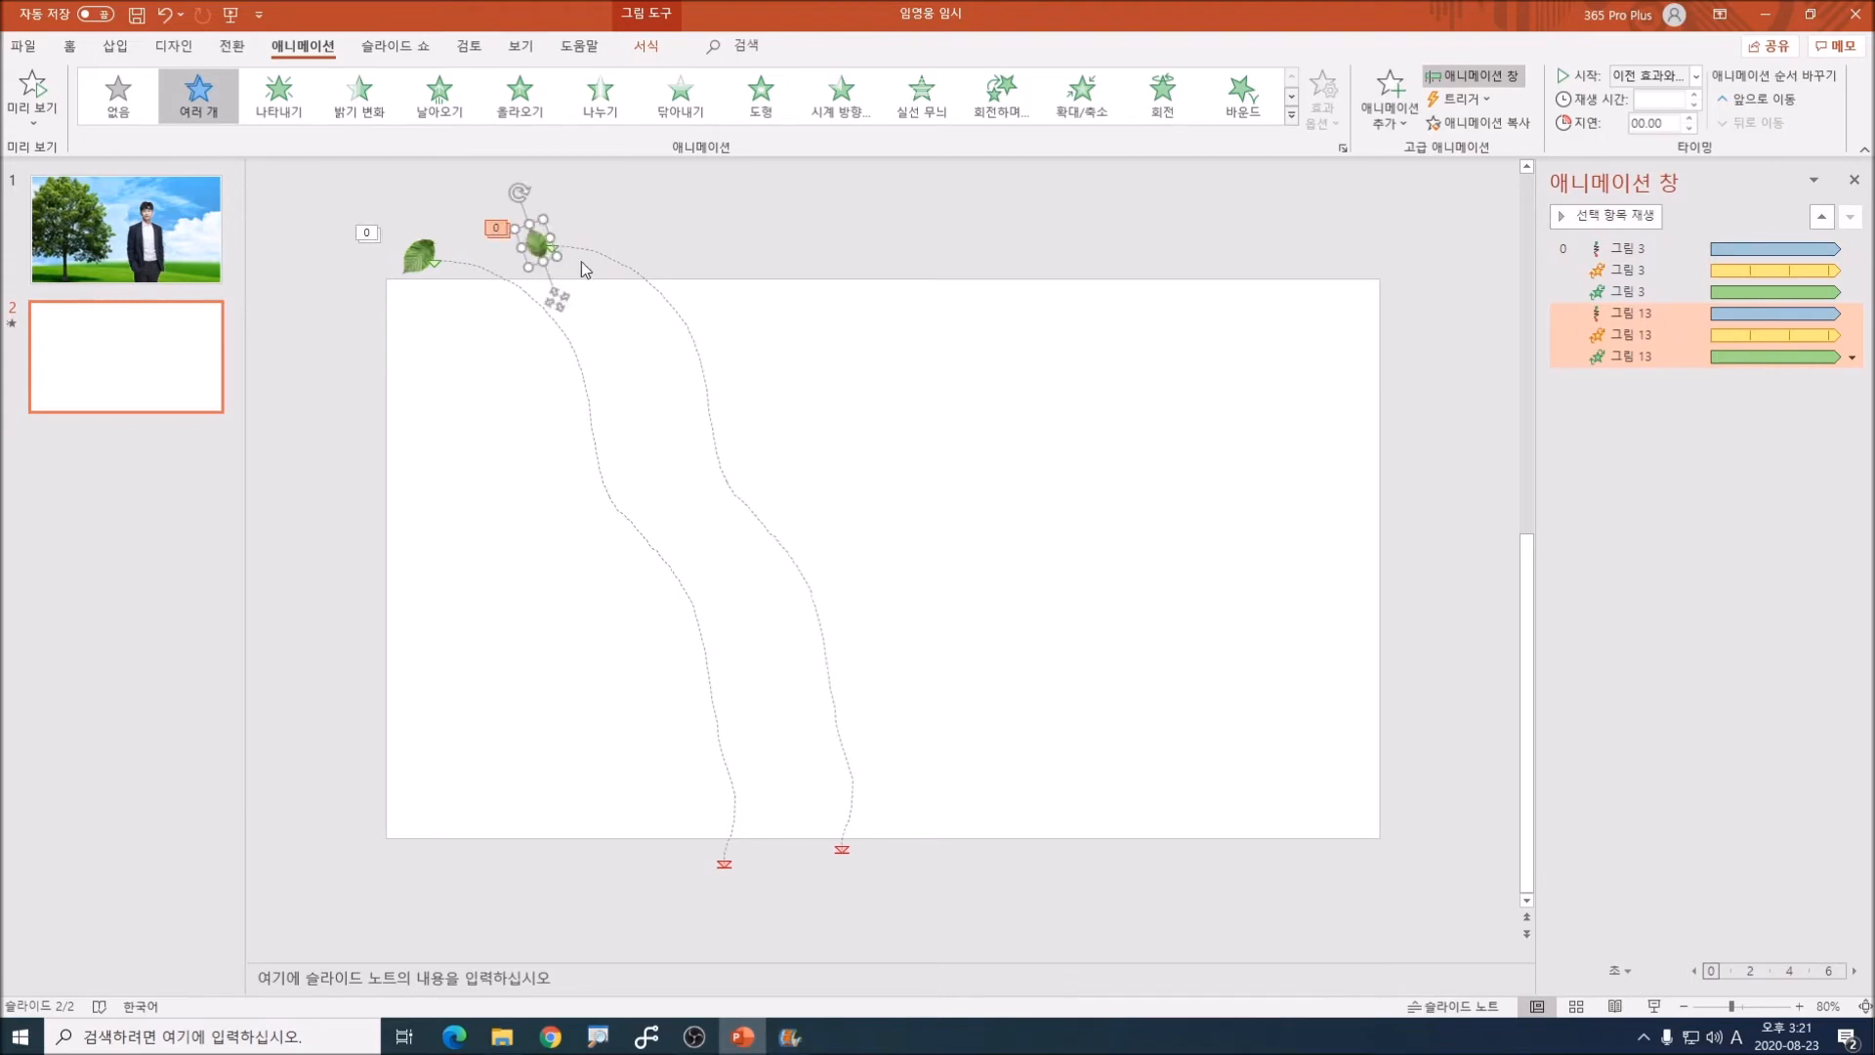
click(840, 849)
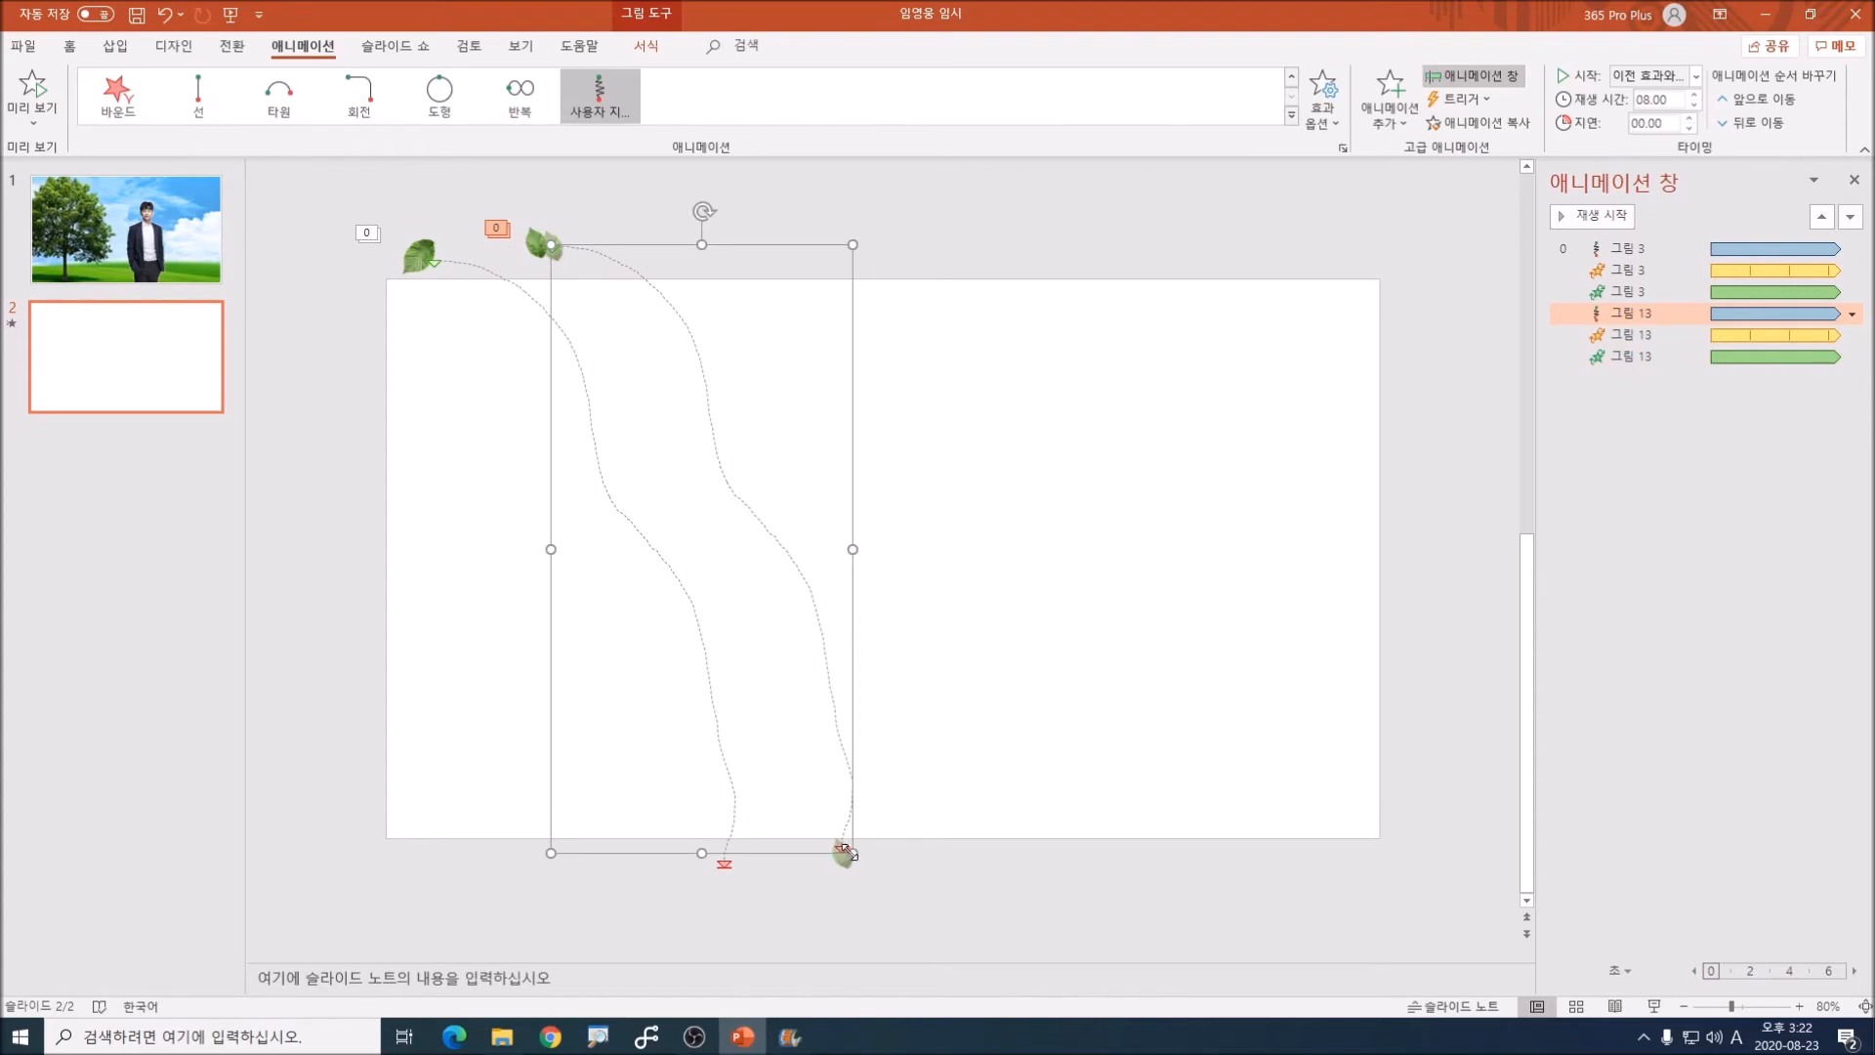
drag(849, 852, 1435, 523)
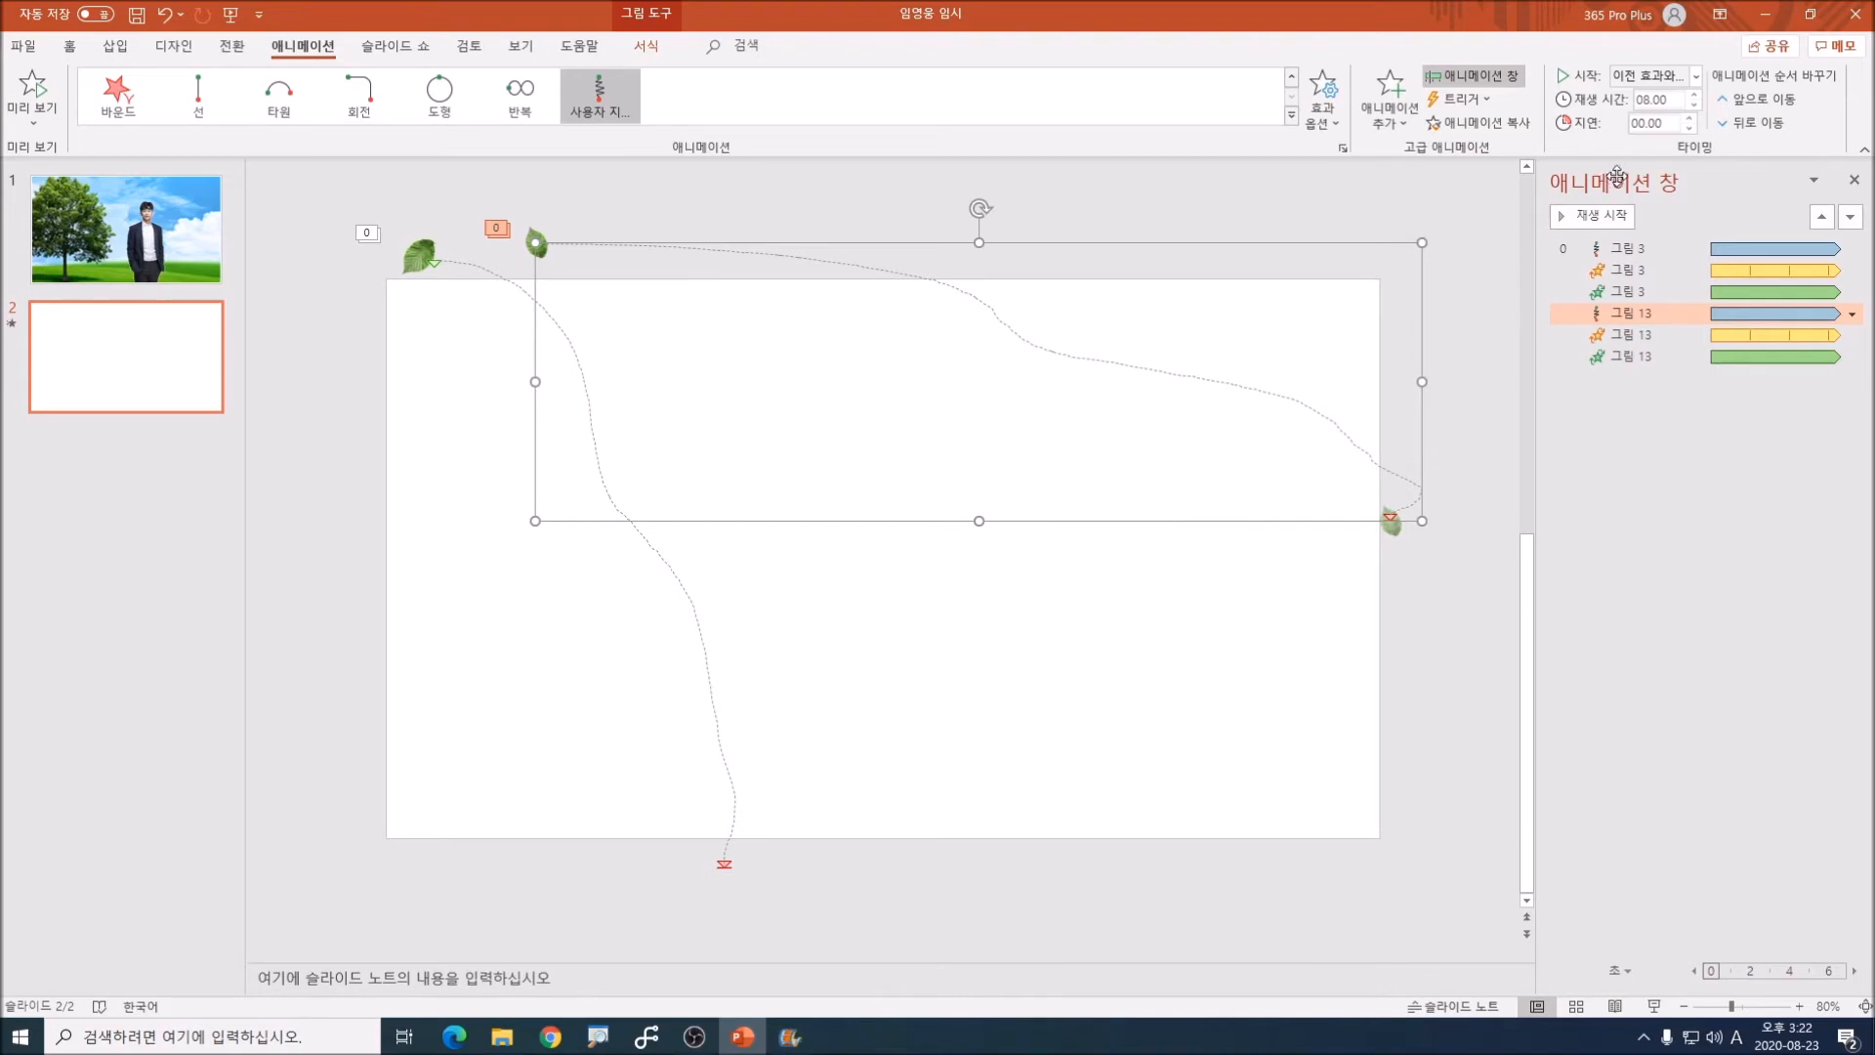
Step: Set the delay of all three effects on the second leaf to 1.5 seconds
click(549, 205)
click(537, 239)
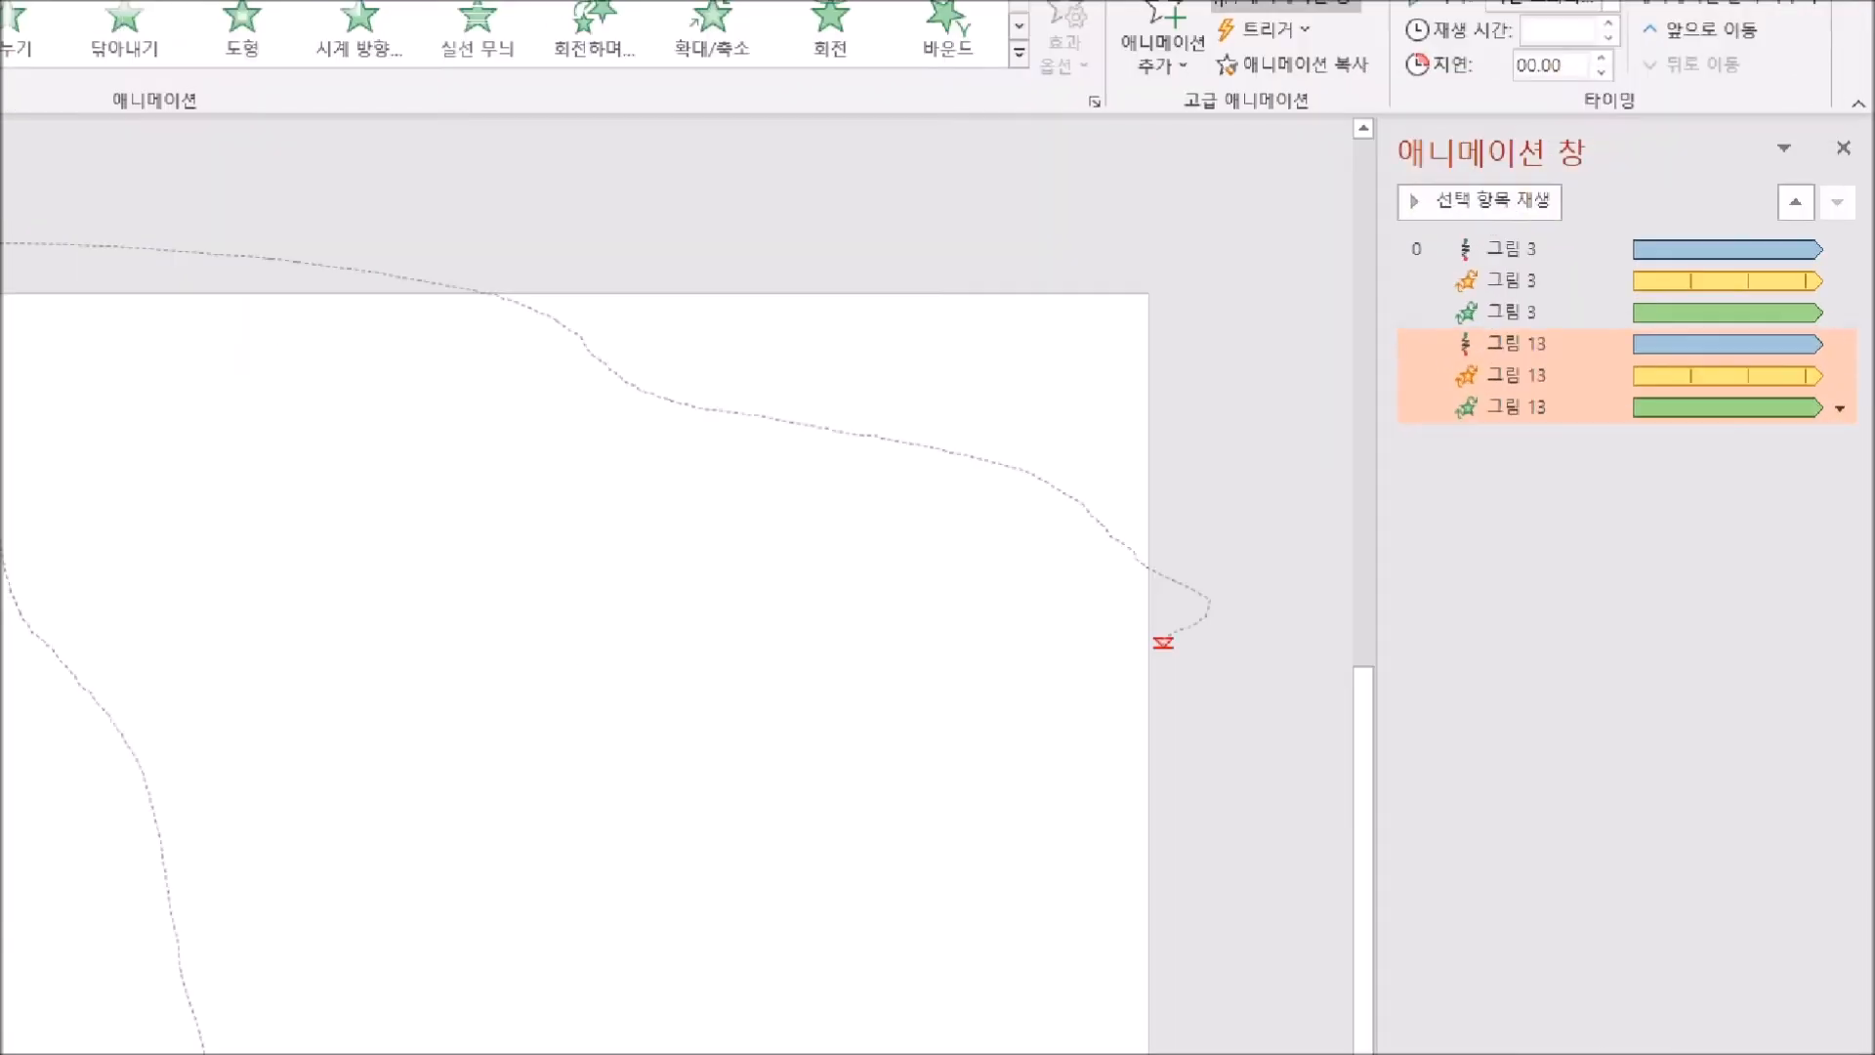
mouse_move(1256, 393)
mouse_down()
mouse_move(1203, 449)
mouse_move(1332, 534)
mouse_up()
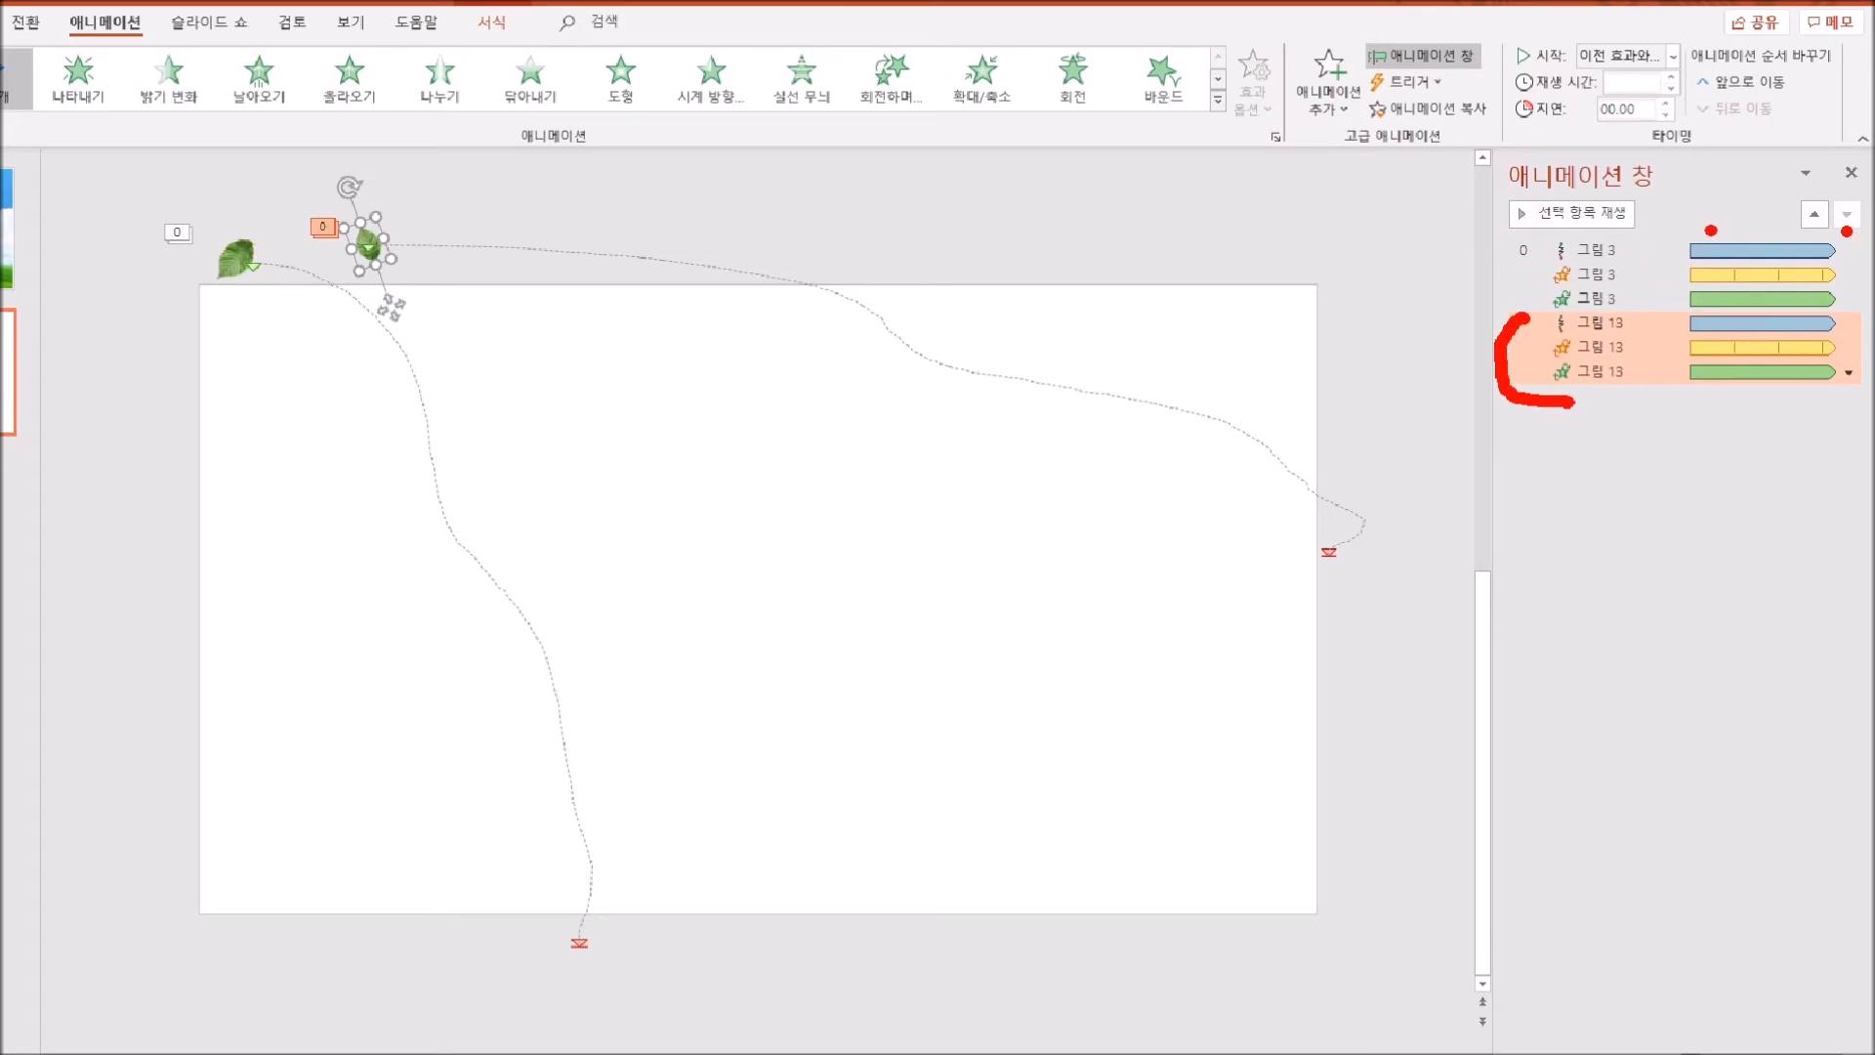
mouse_move(1591, 126)
mouse_down()
mouse_move(1676, 123)
mouse_move(1593, 117)
mouse_up()
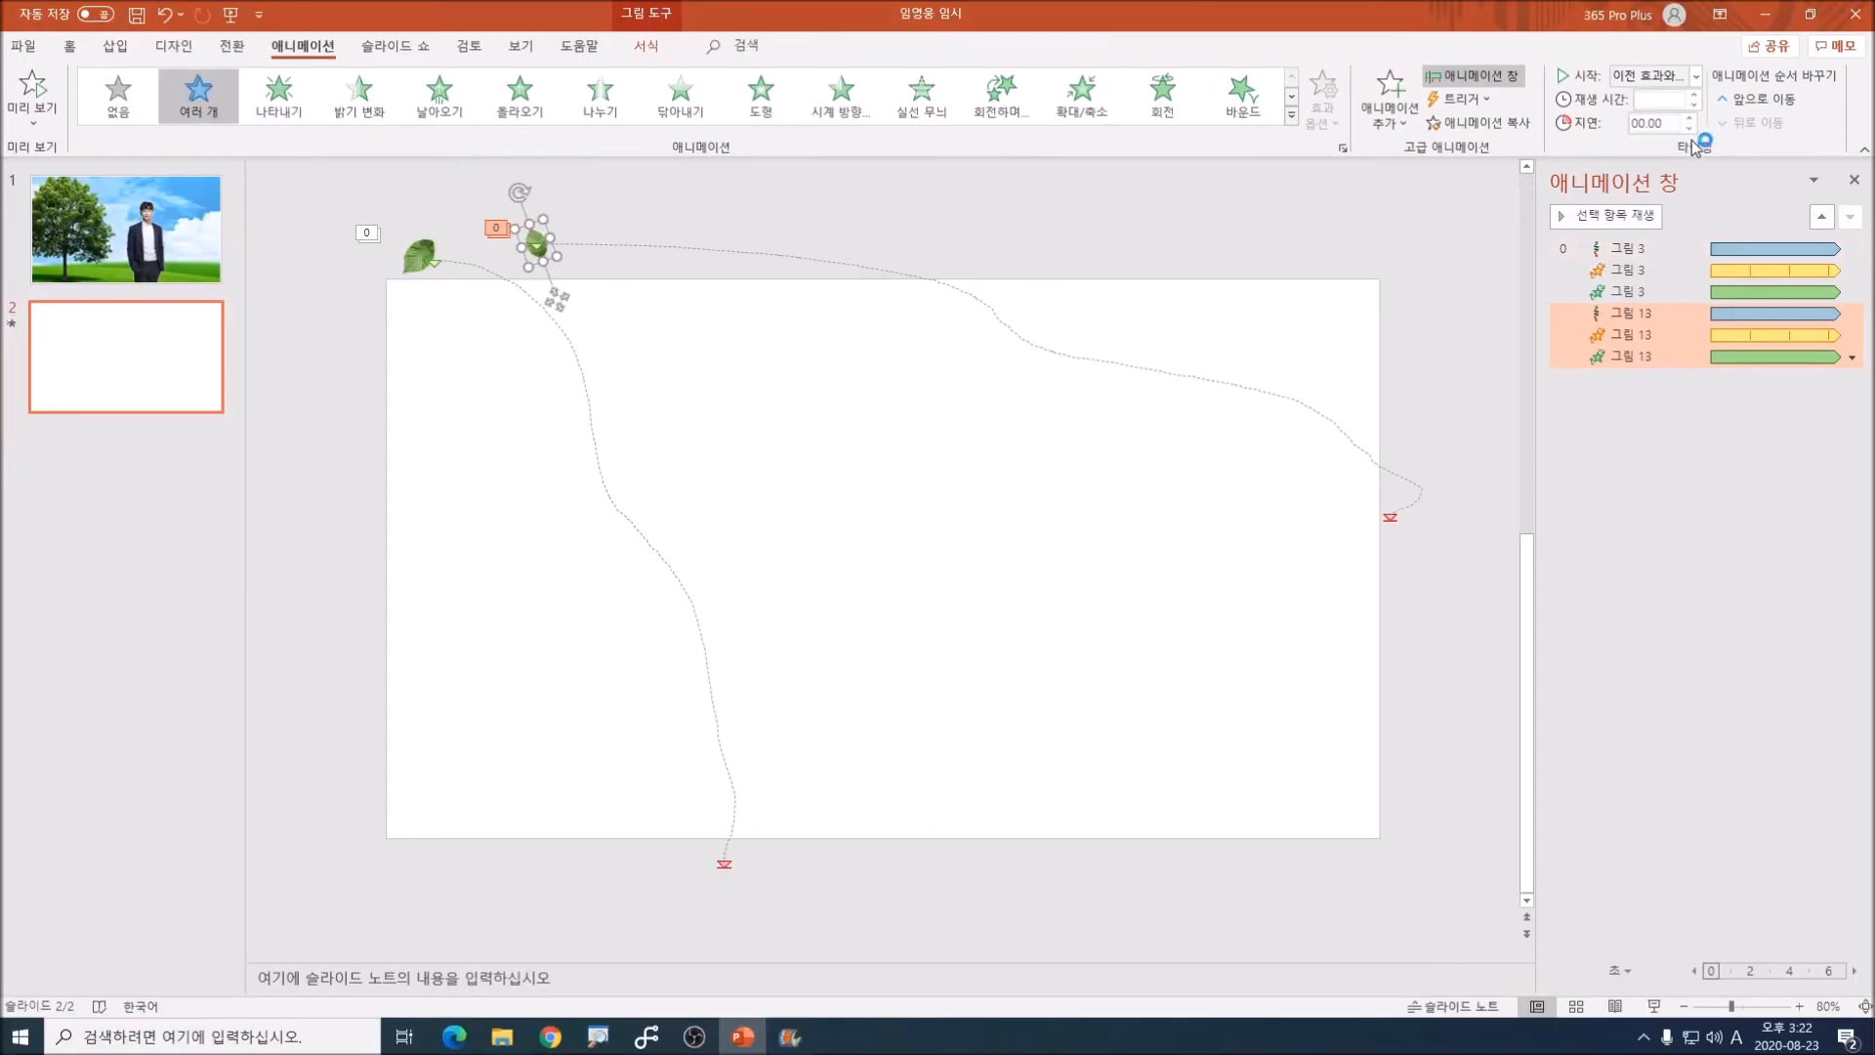
click(1668, 102)
click(1668, 102)
click(1689, 118)
click(1688, 117)
click(1688, 118)
click(1688, 118)
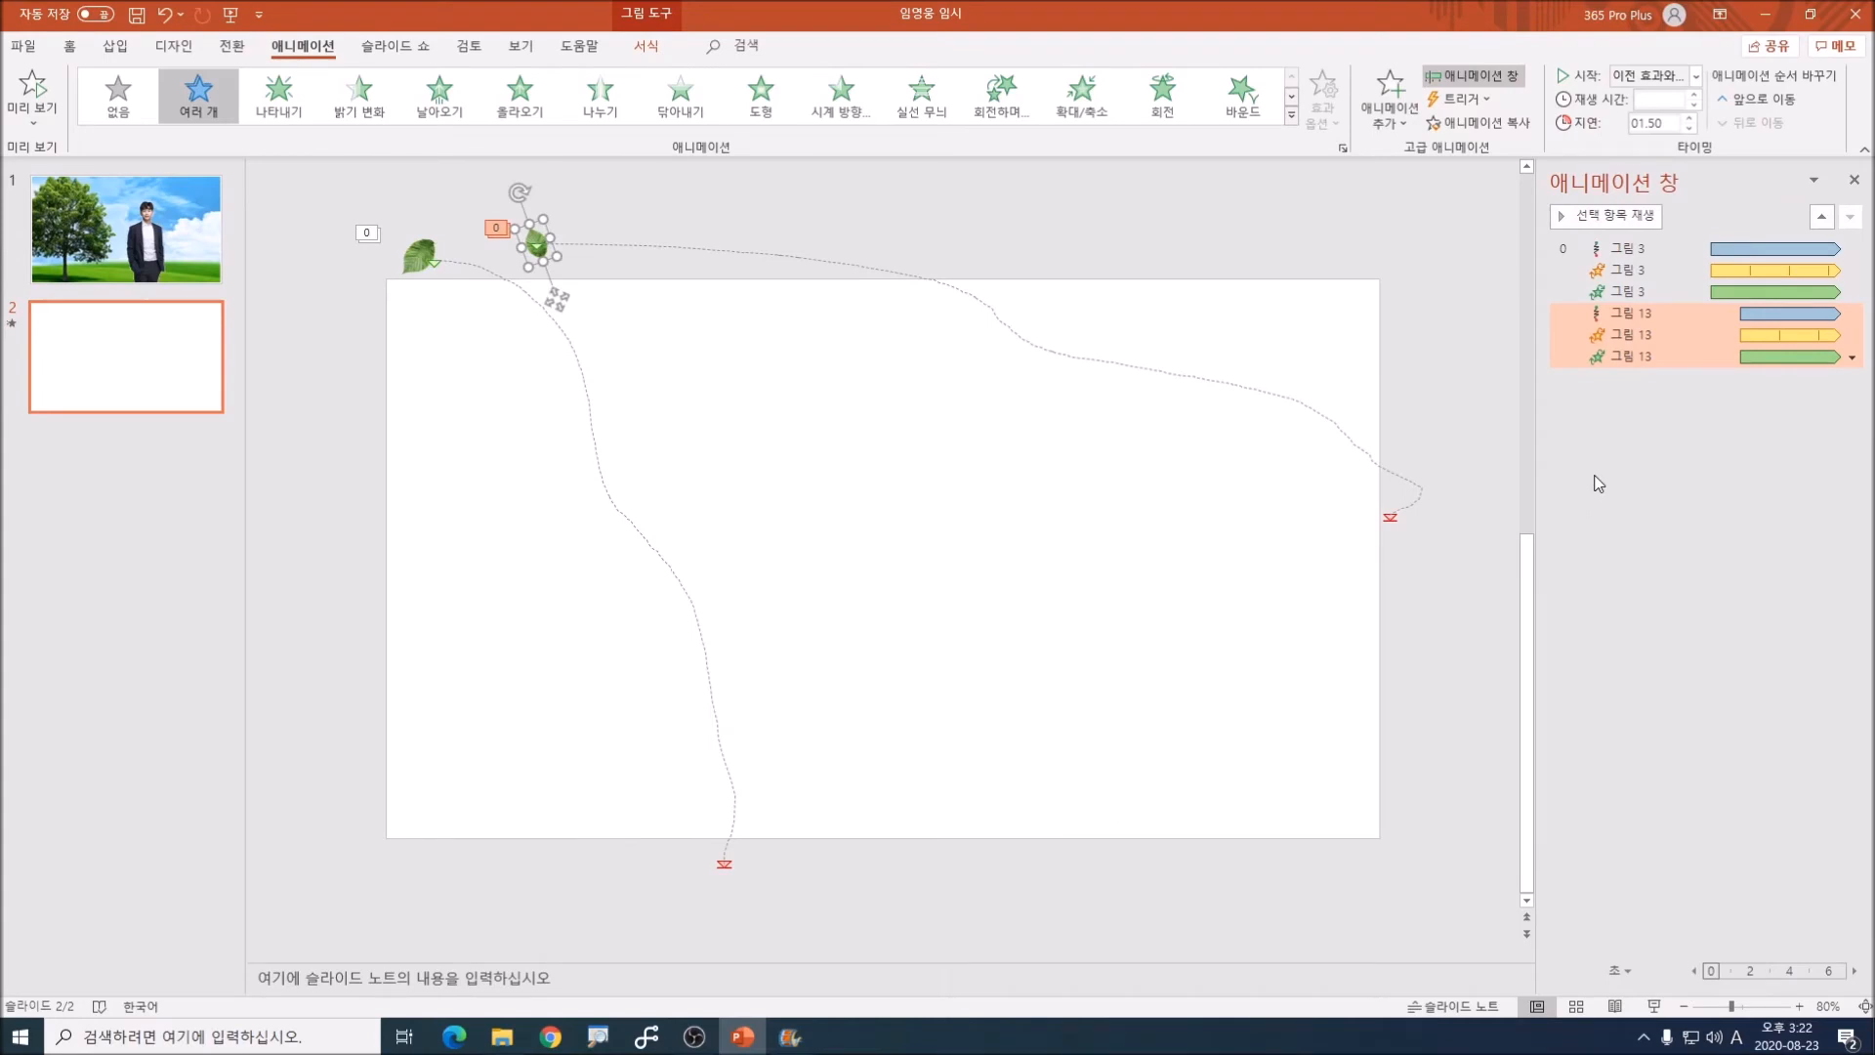
Step: Duplicate the second leaf with its effects, and place the rotated copy outside the slide's left edge near the upper corner
click(590, 192)
click(530, 234)
mouse_move(337, 379)
mouse_down()
mouse_move(353, 346)
mouse_move(330, 293)
mouse_move(297, 360)
mouse_move(398, 388)
mouse_move(352, 349)
mouse_up()
click(348, 457)
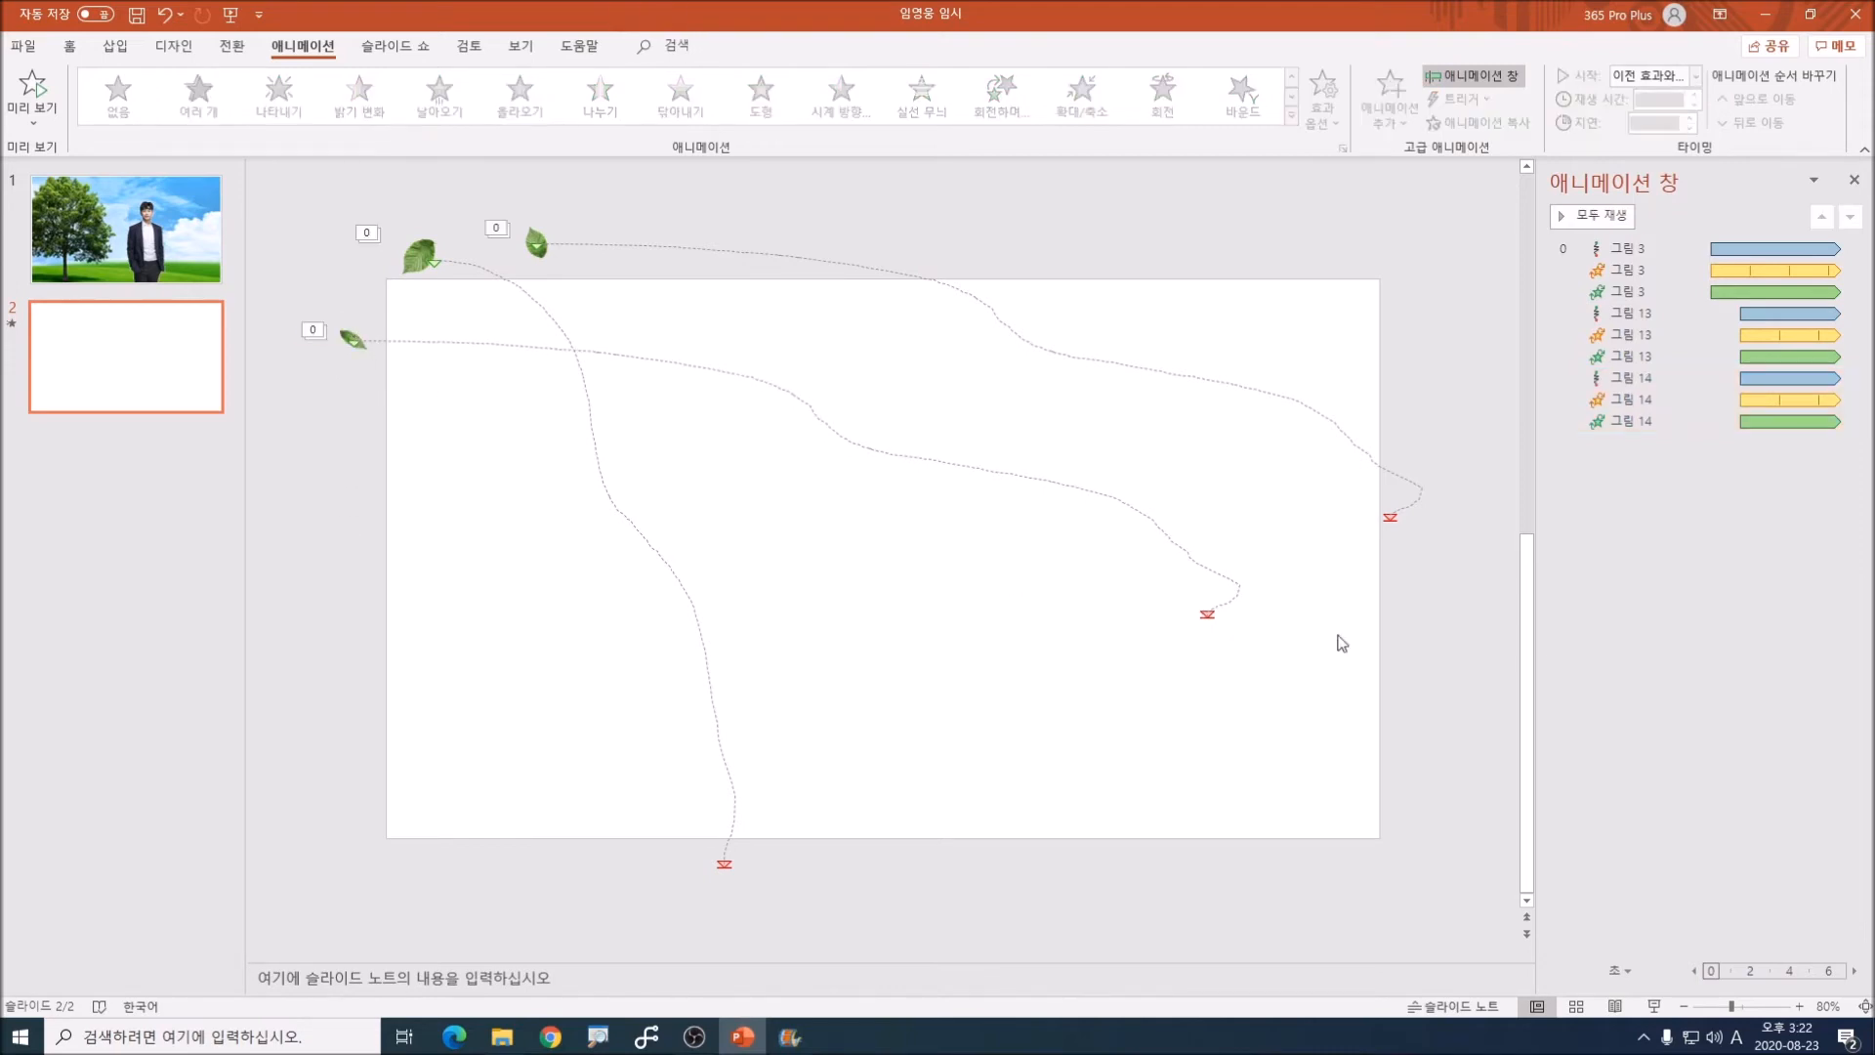
Step: Stretch the third leaf's motion path downward so it ends just below the slide's bottom edge
click(1049, 483)
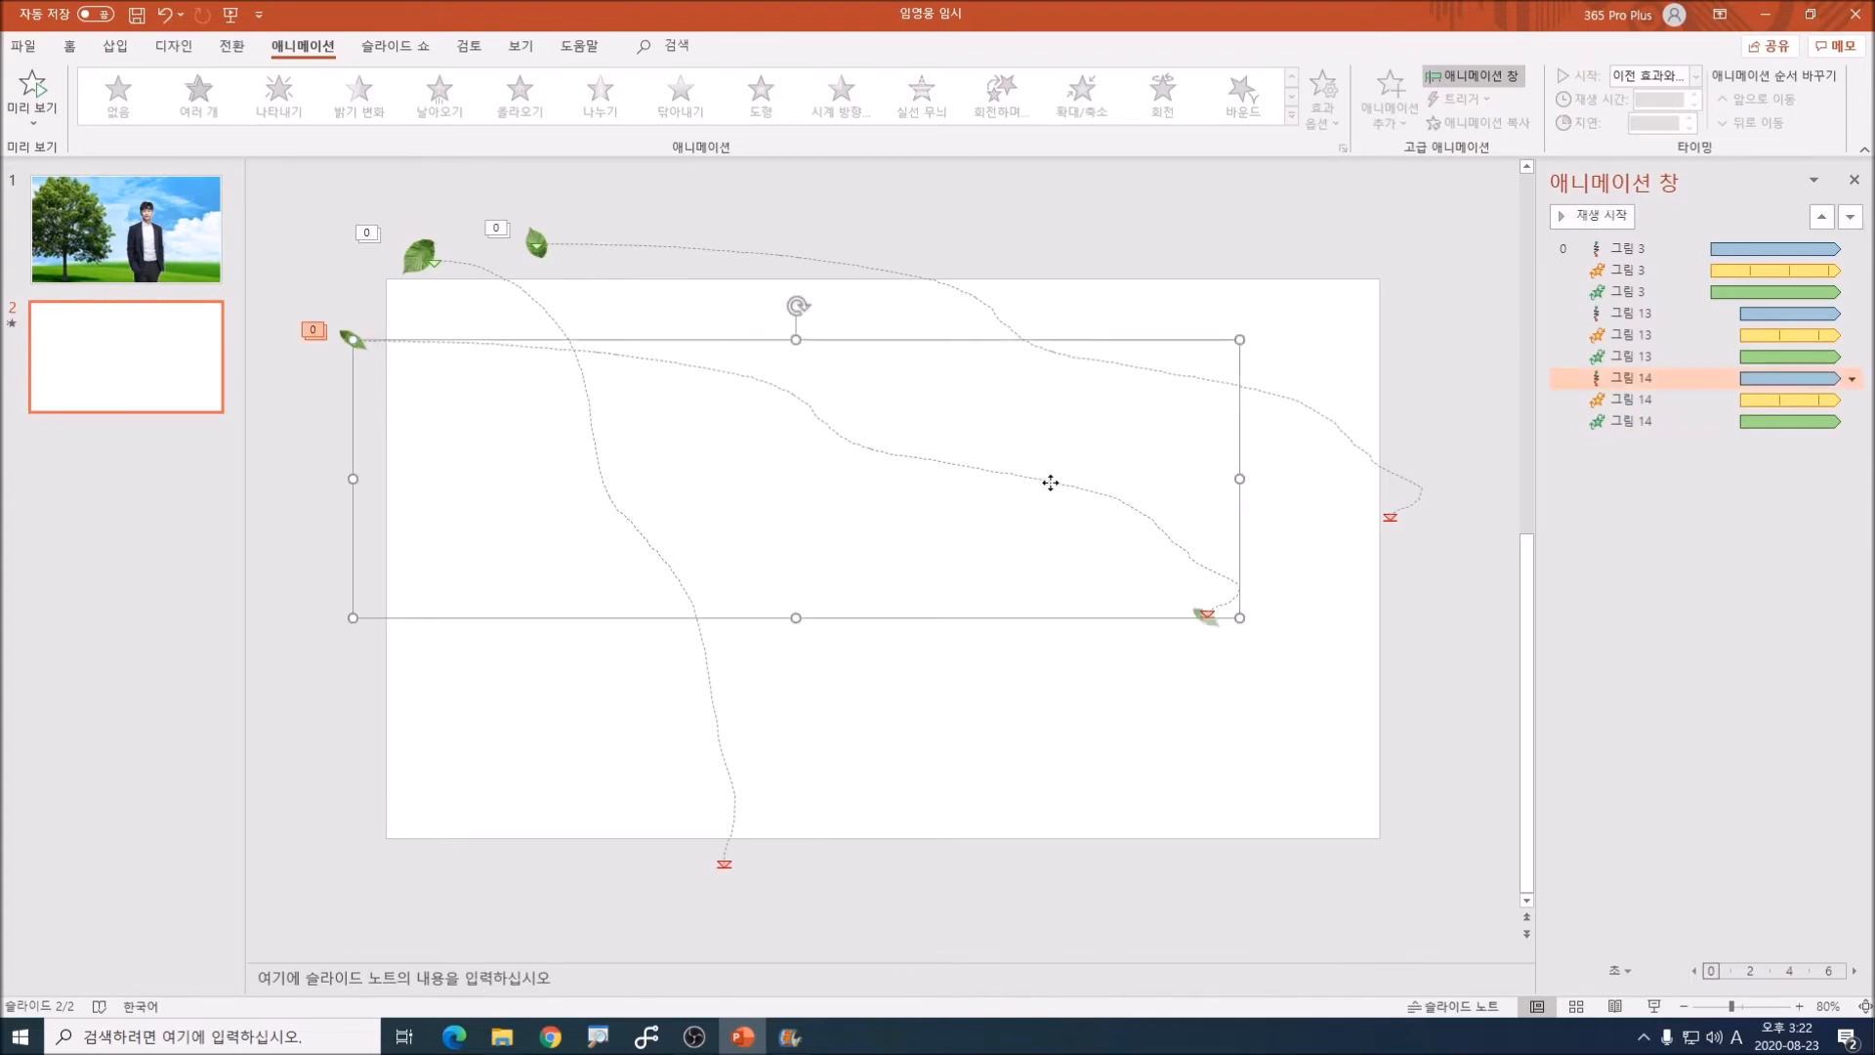
drag(1240, 623, 1267, 858)
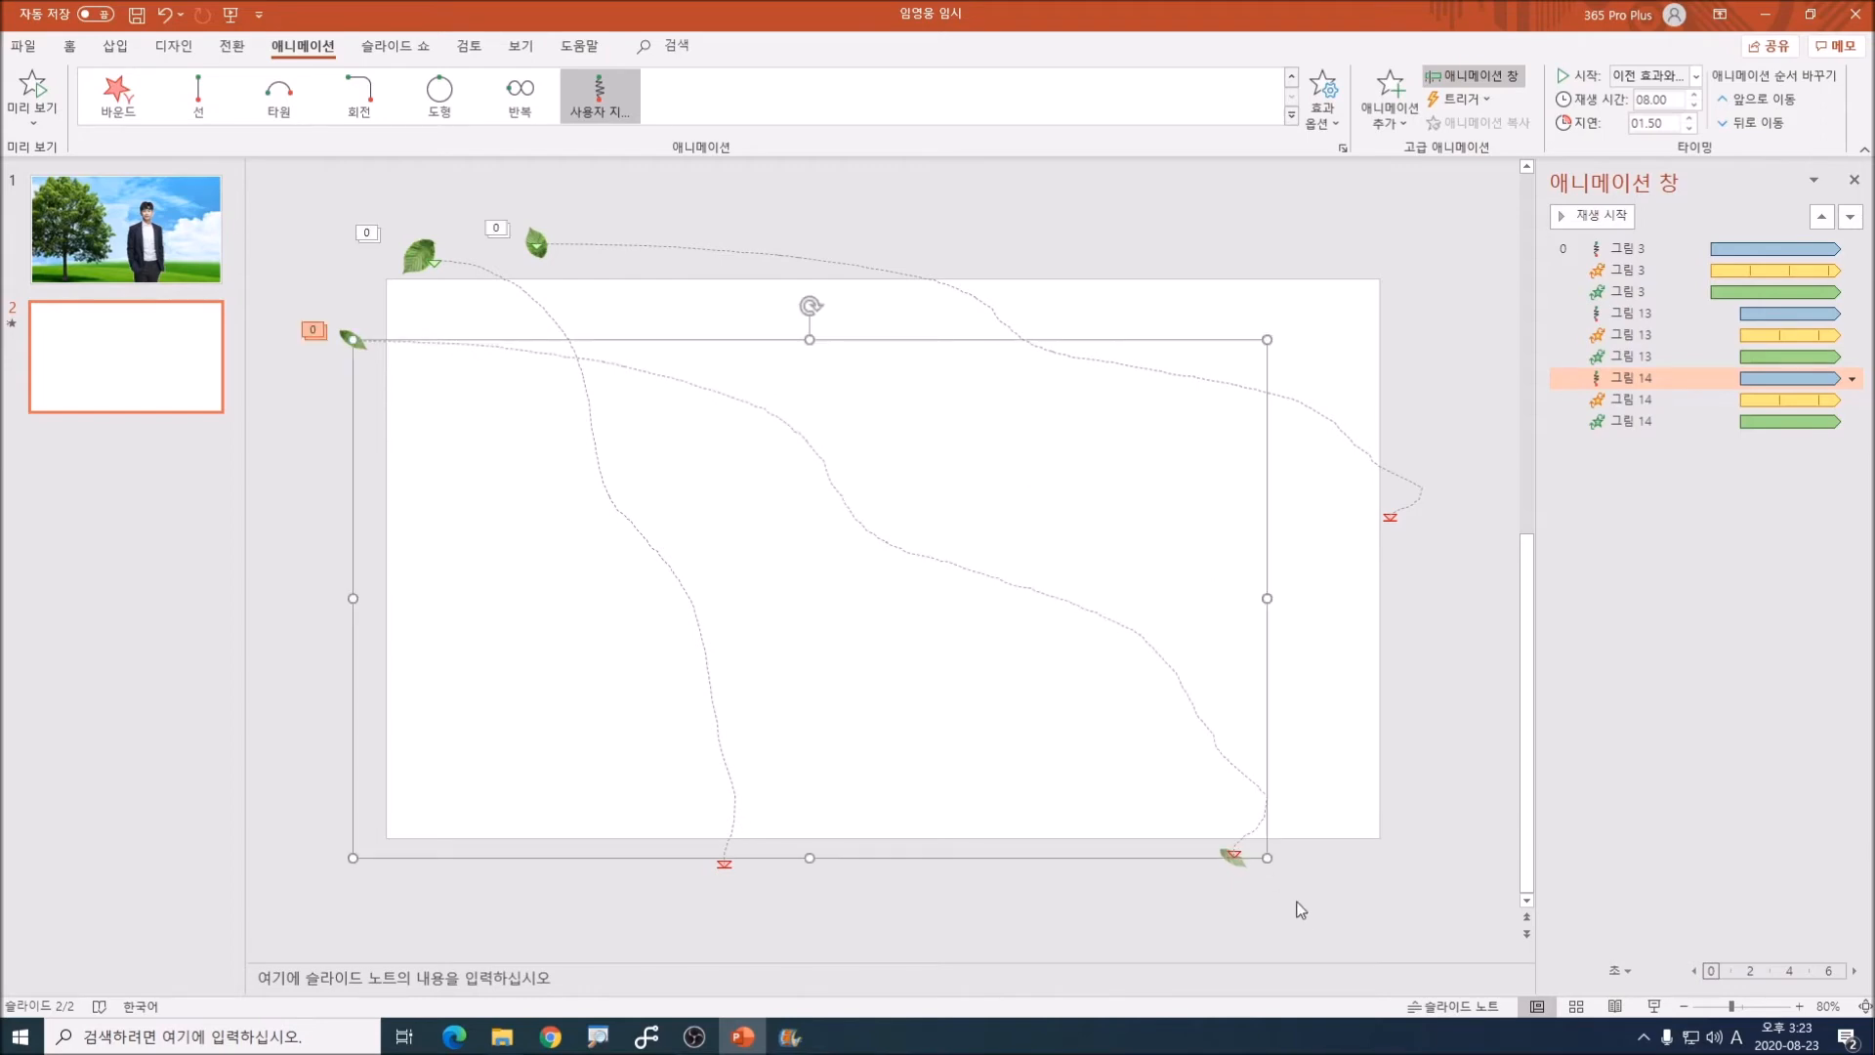
click(1445, 923)
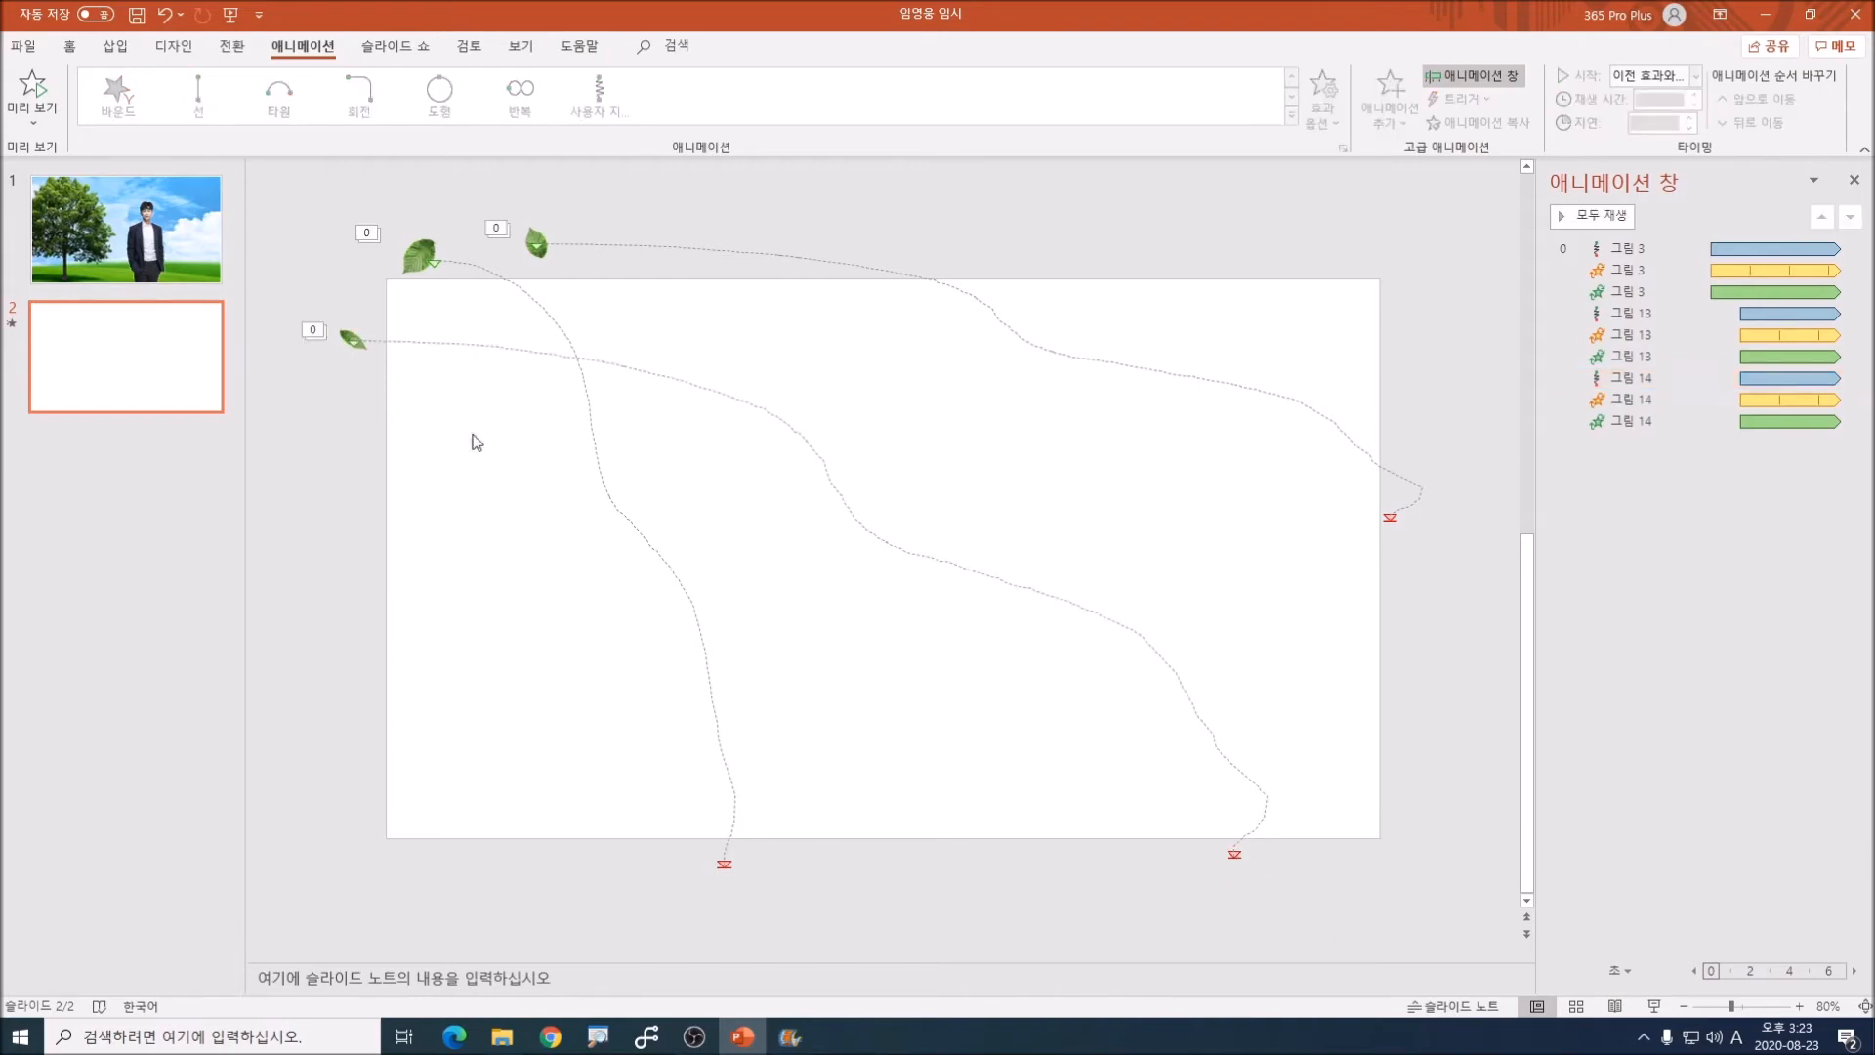
Step: Set the delay of all three effects on the third leaf to 2.5 seconds
click(352, 338)
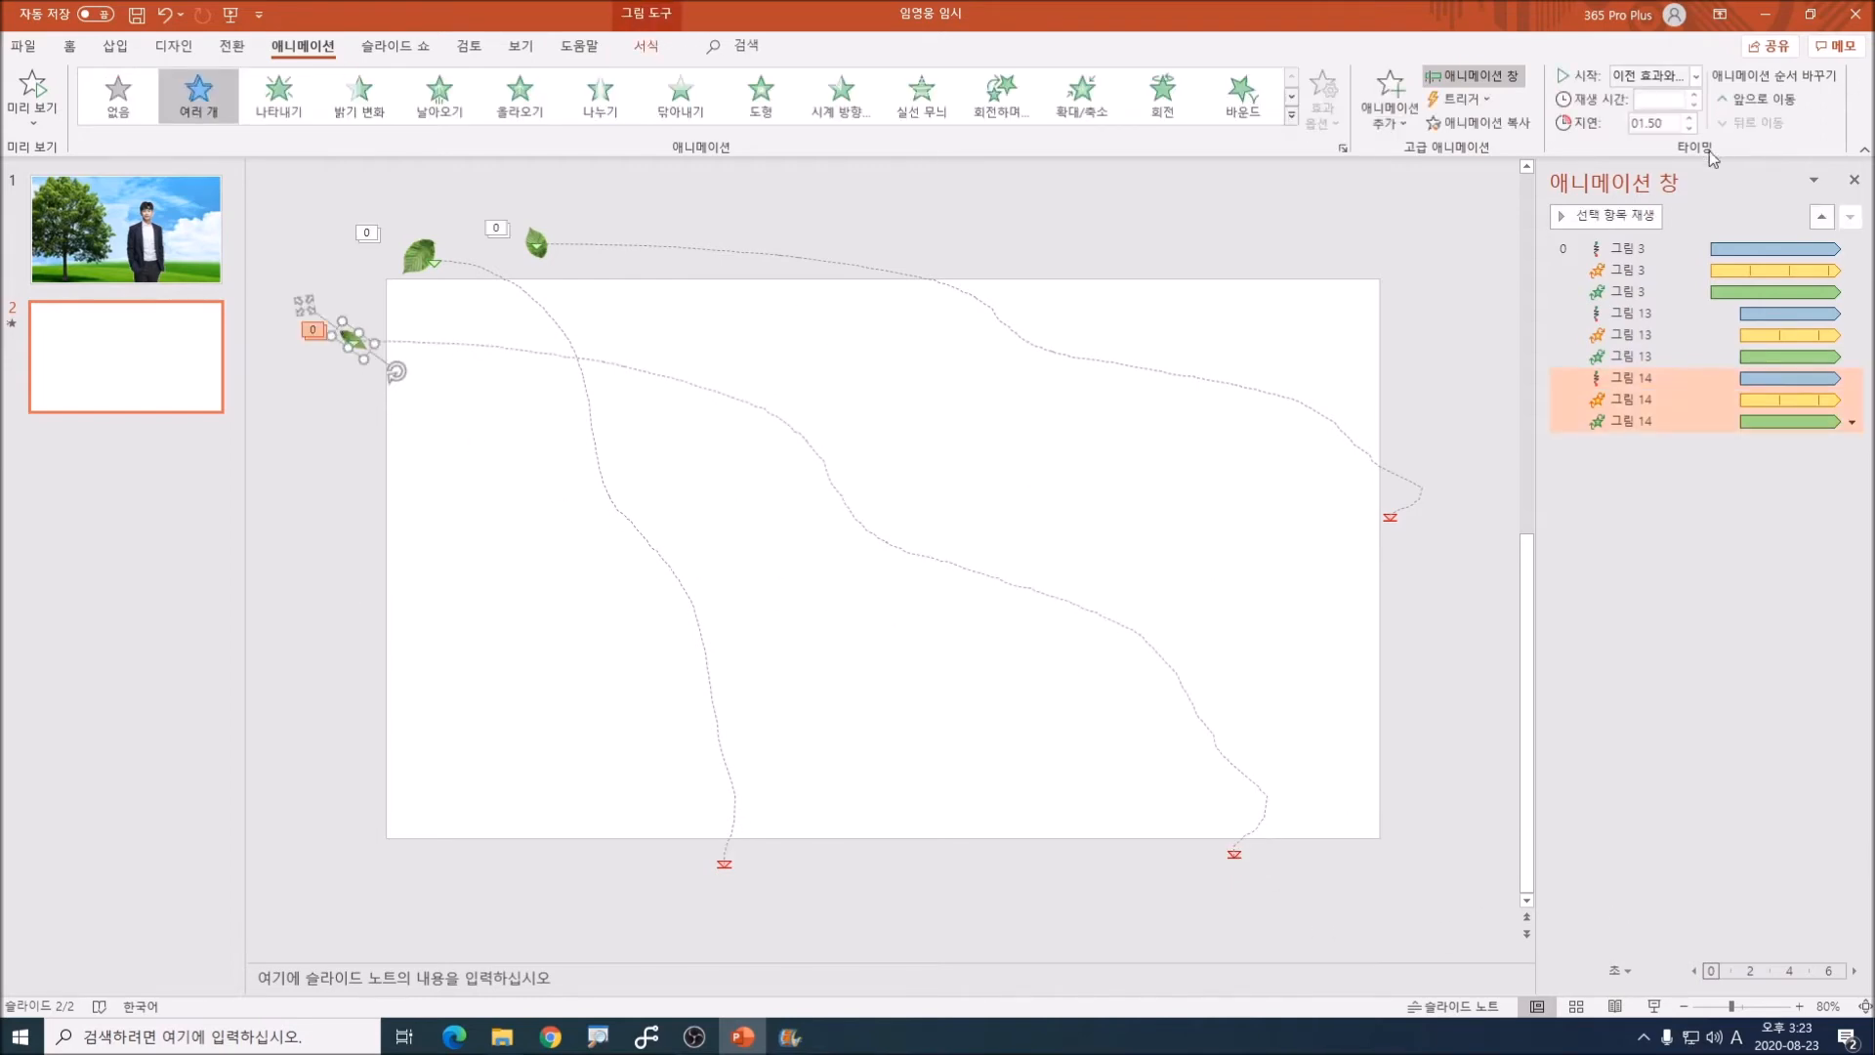
click(1690, 117)
click(1690, 118)
click(1690, 117)
click(1484, 307)
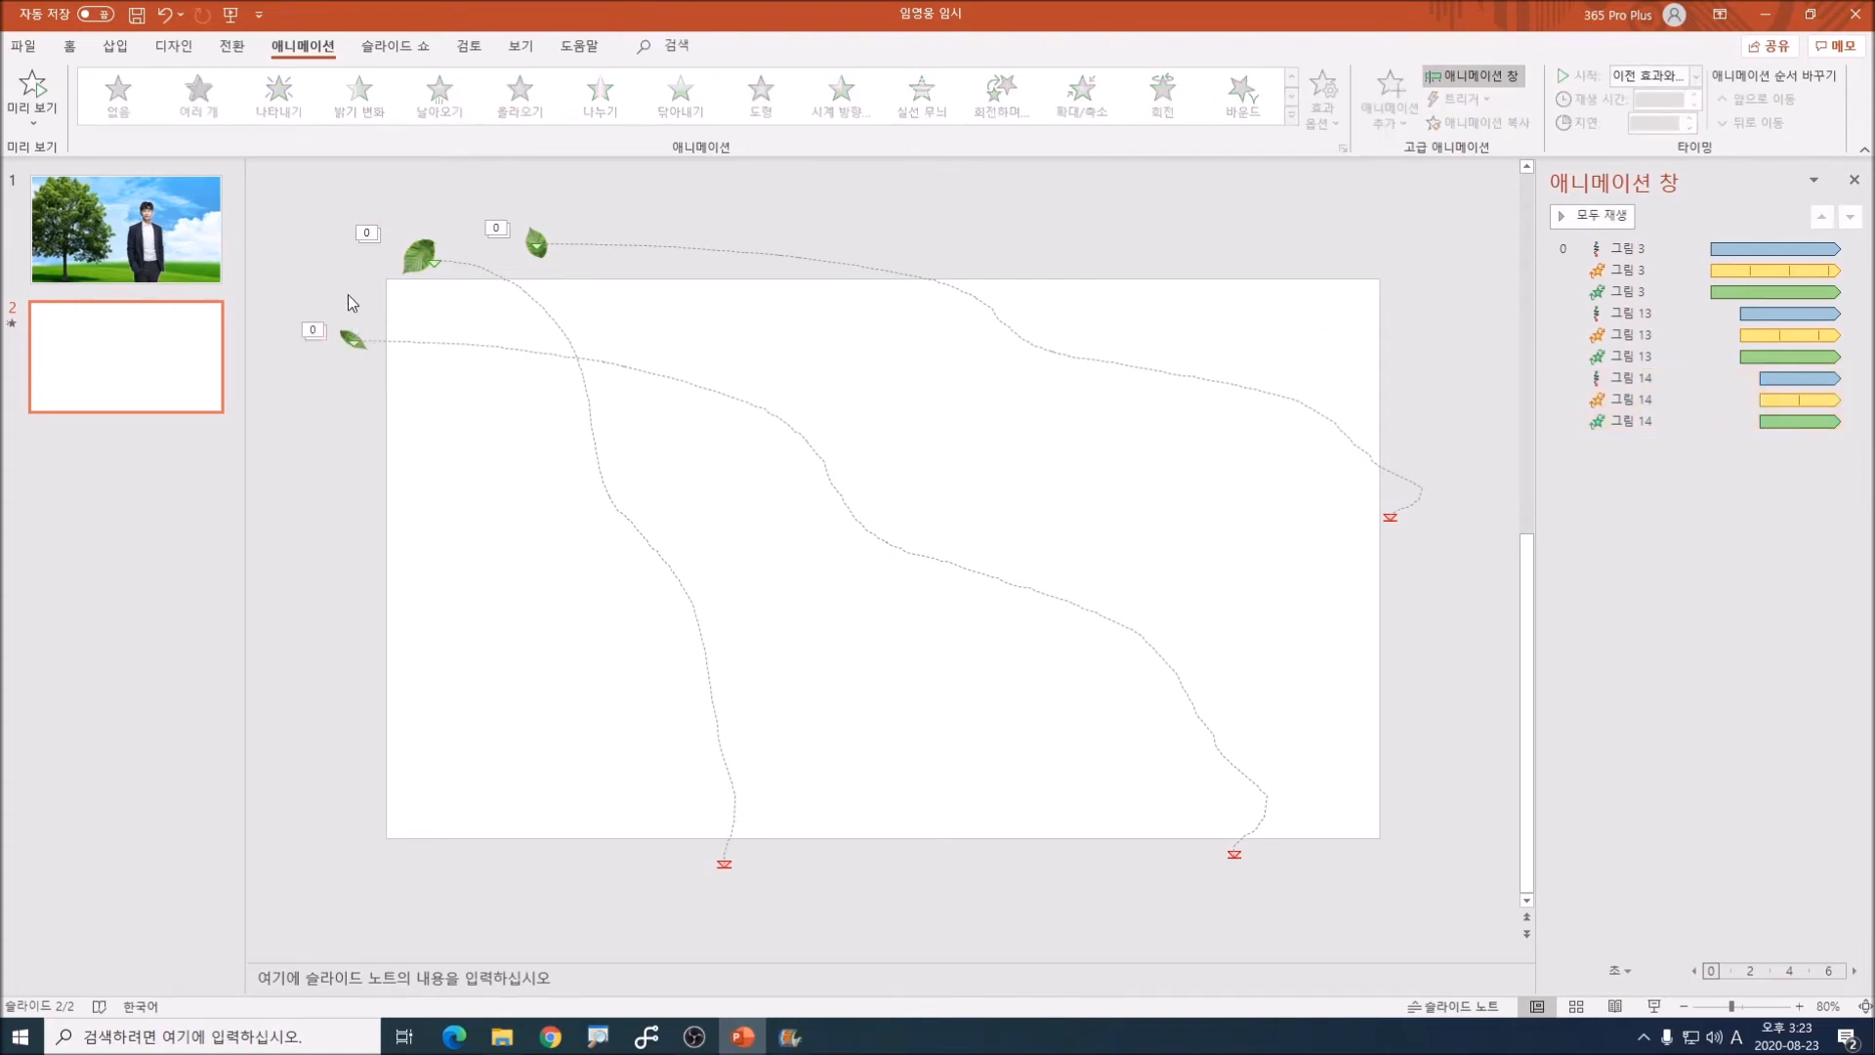
Step: Duplicate the third leaf above the slide beside the second leaf, and narrow its motion path to end below the slide's bottom edge
drag(350, 338, 615, 260)
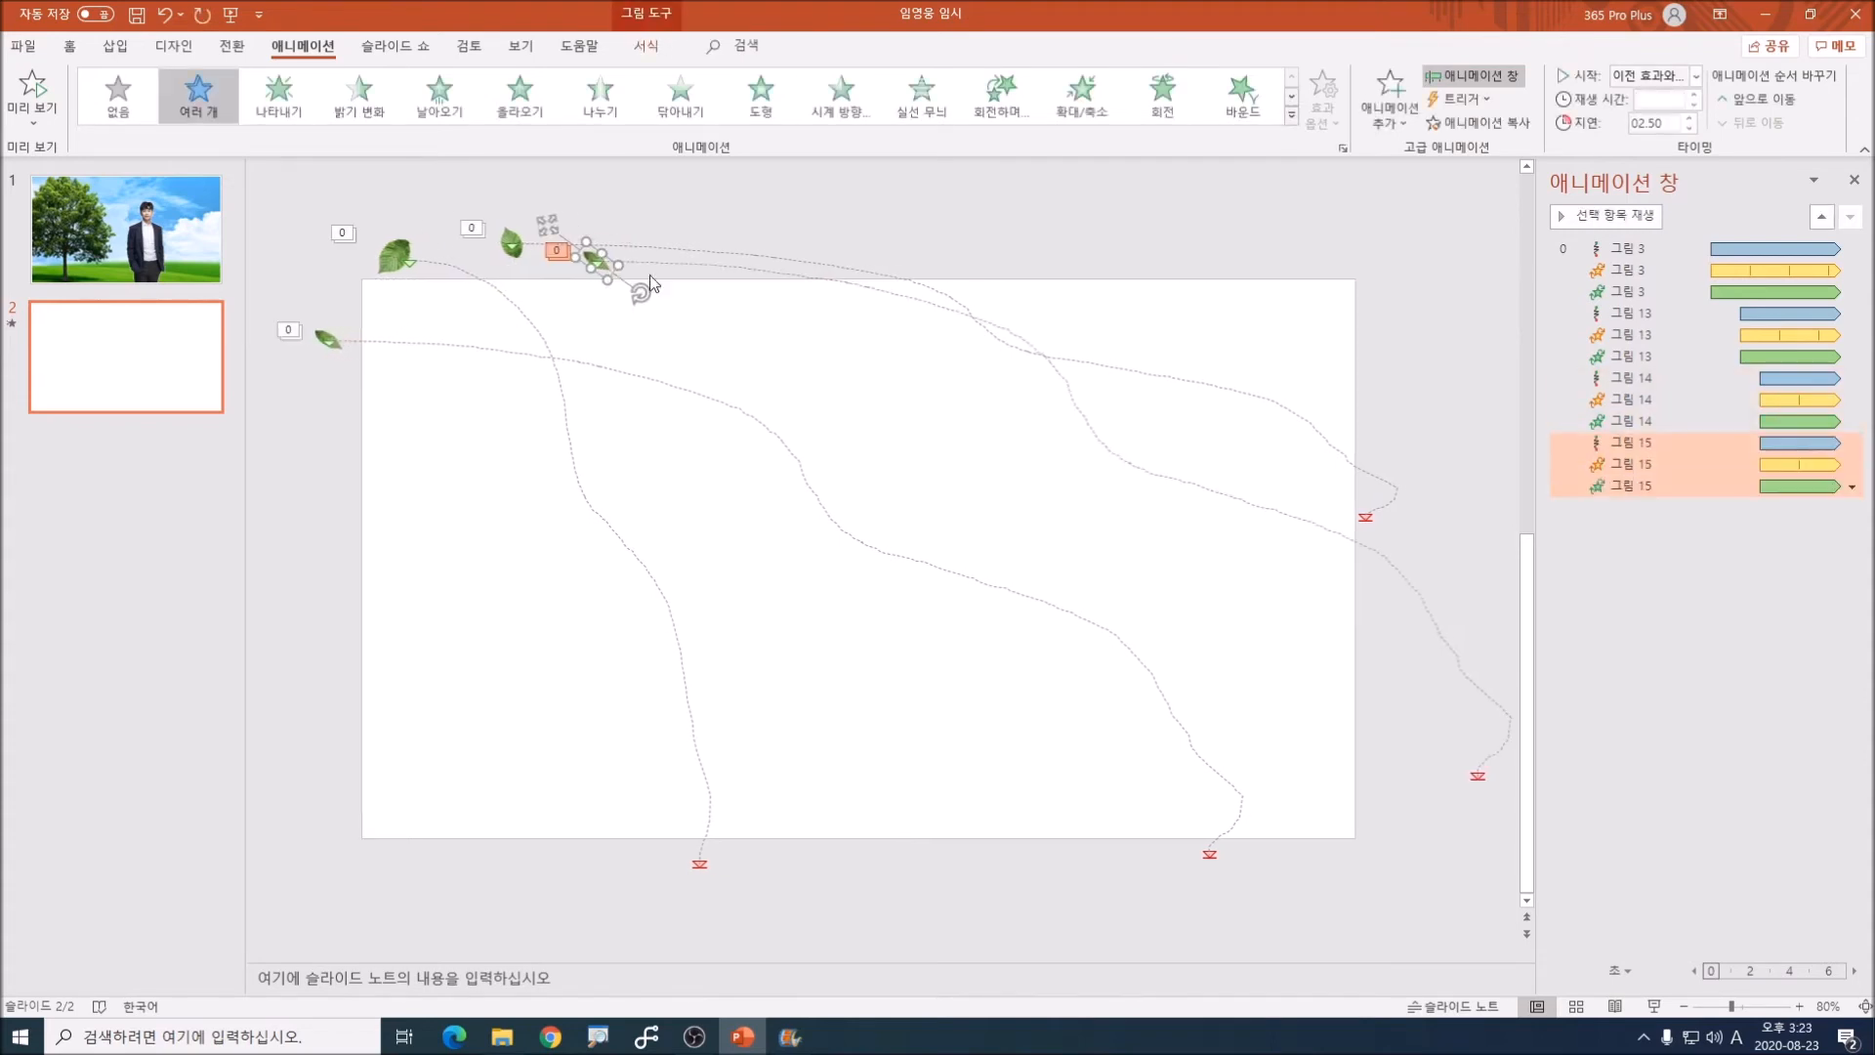
click(1477, 779)
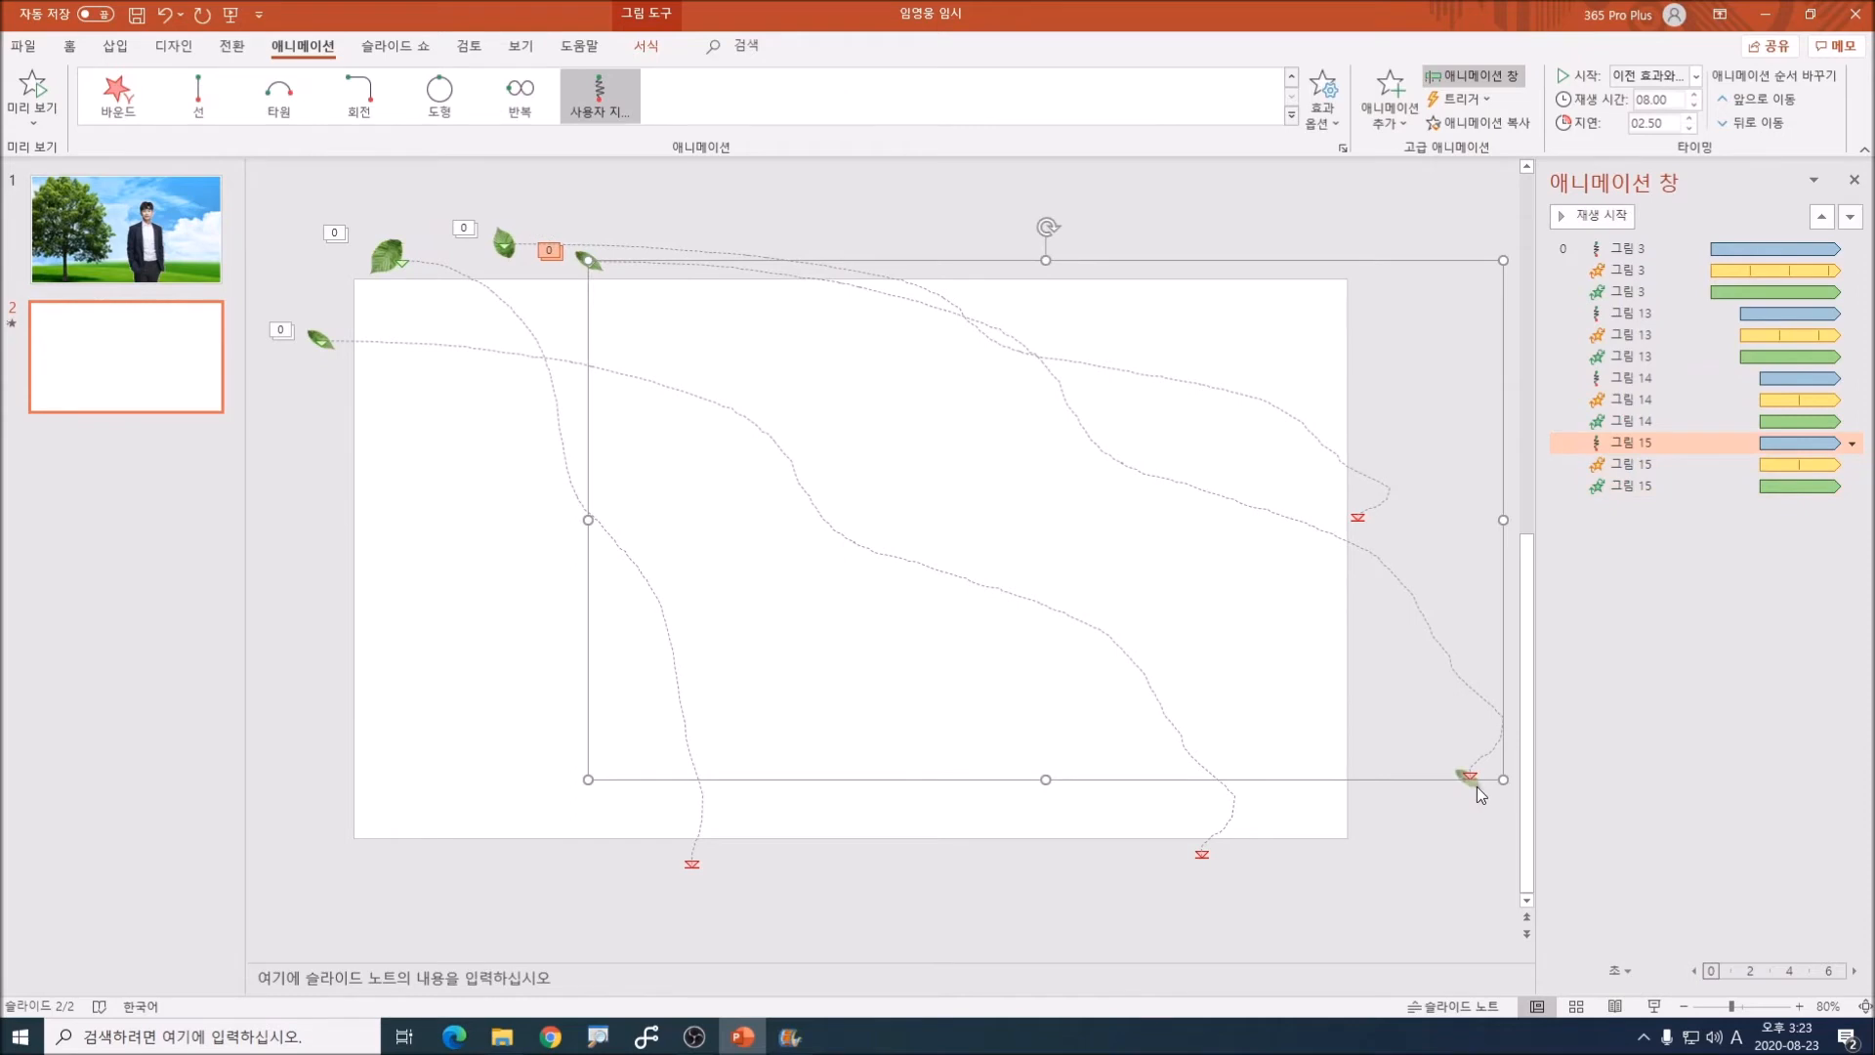
drag(1503, 781, 1054, 859)
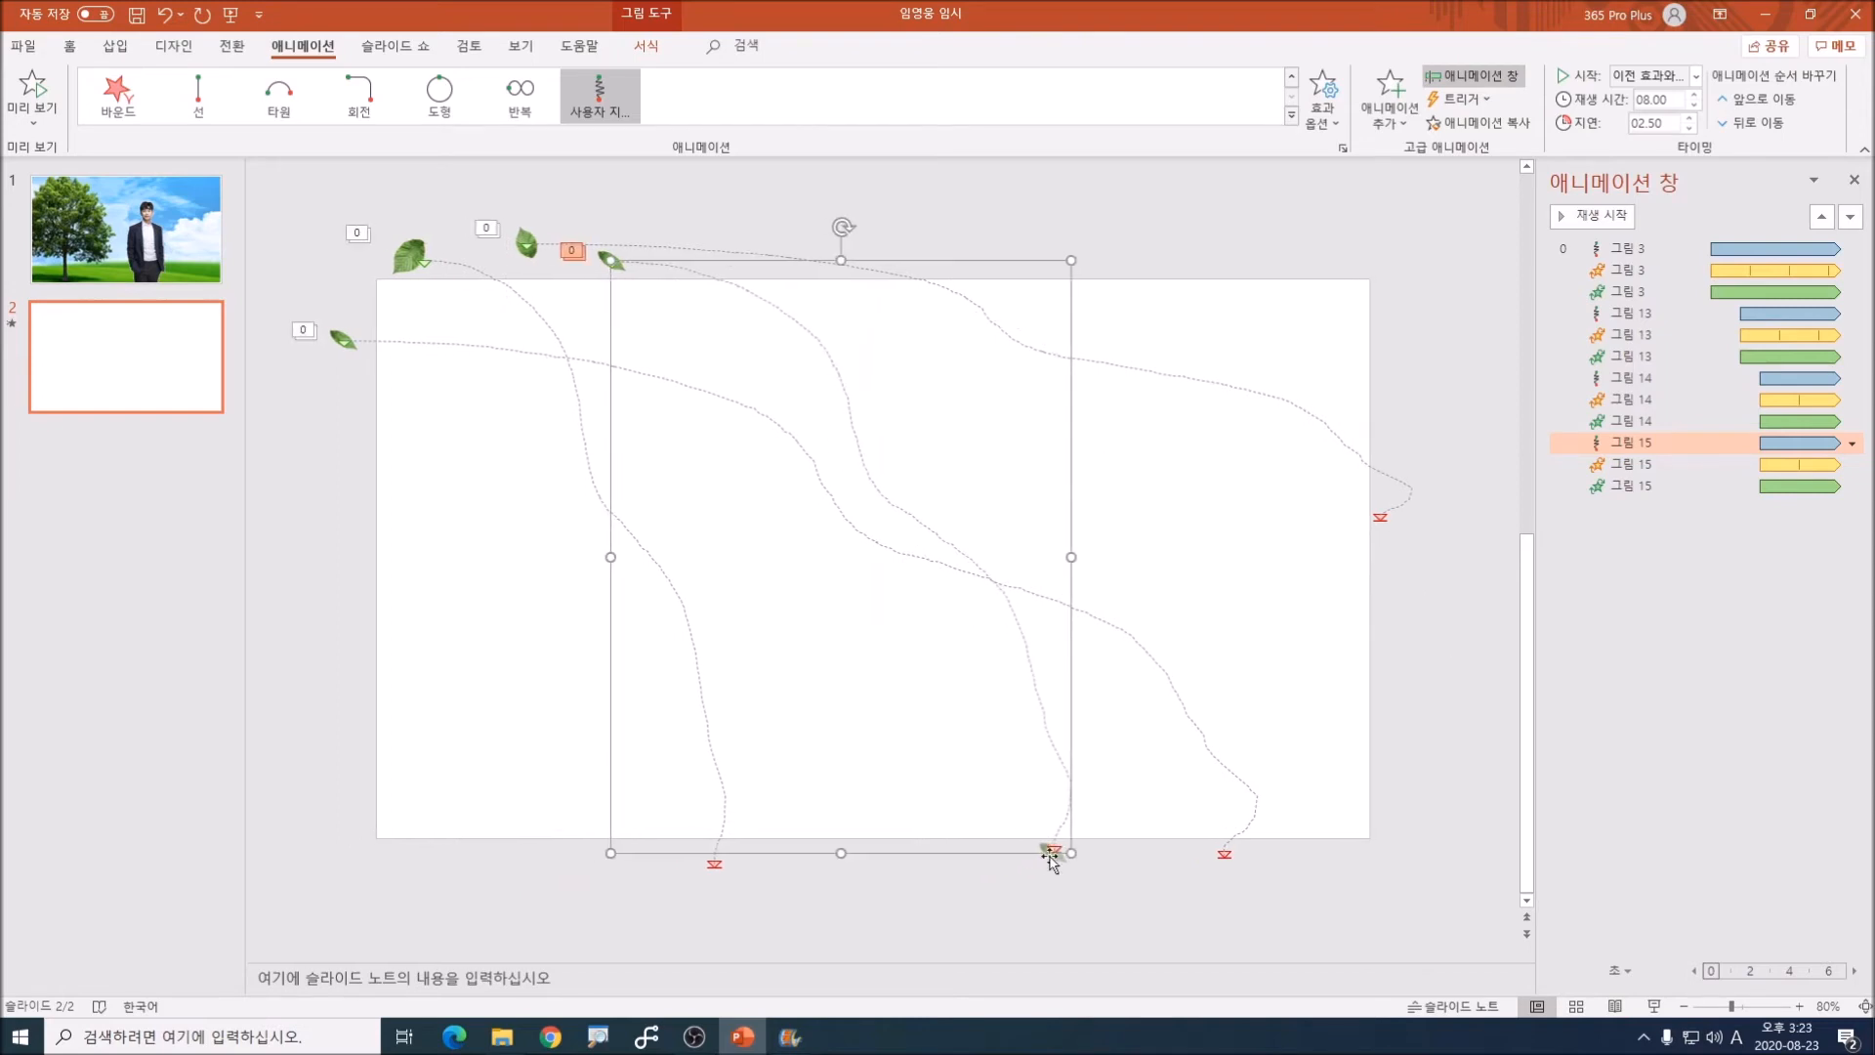
click(1013, 920)
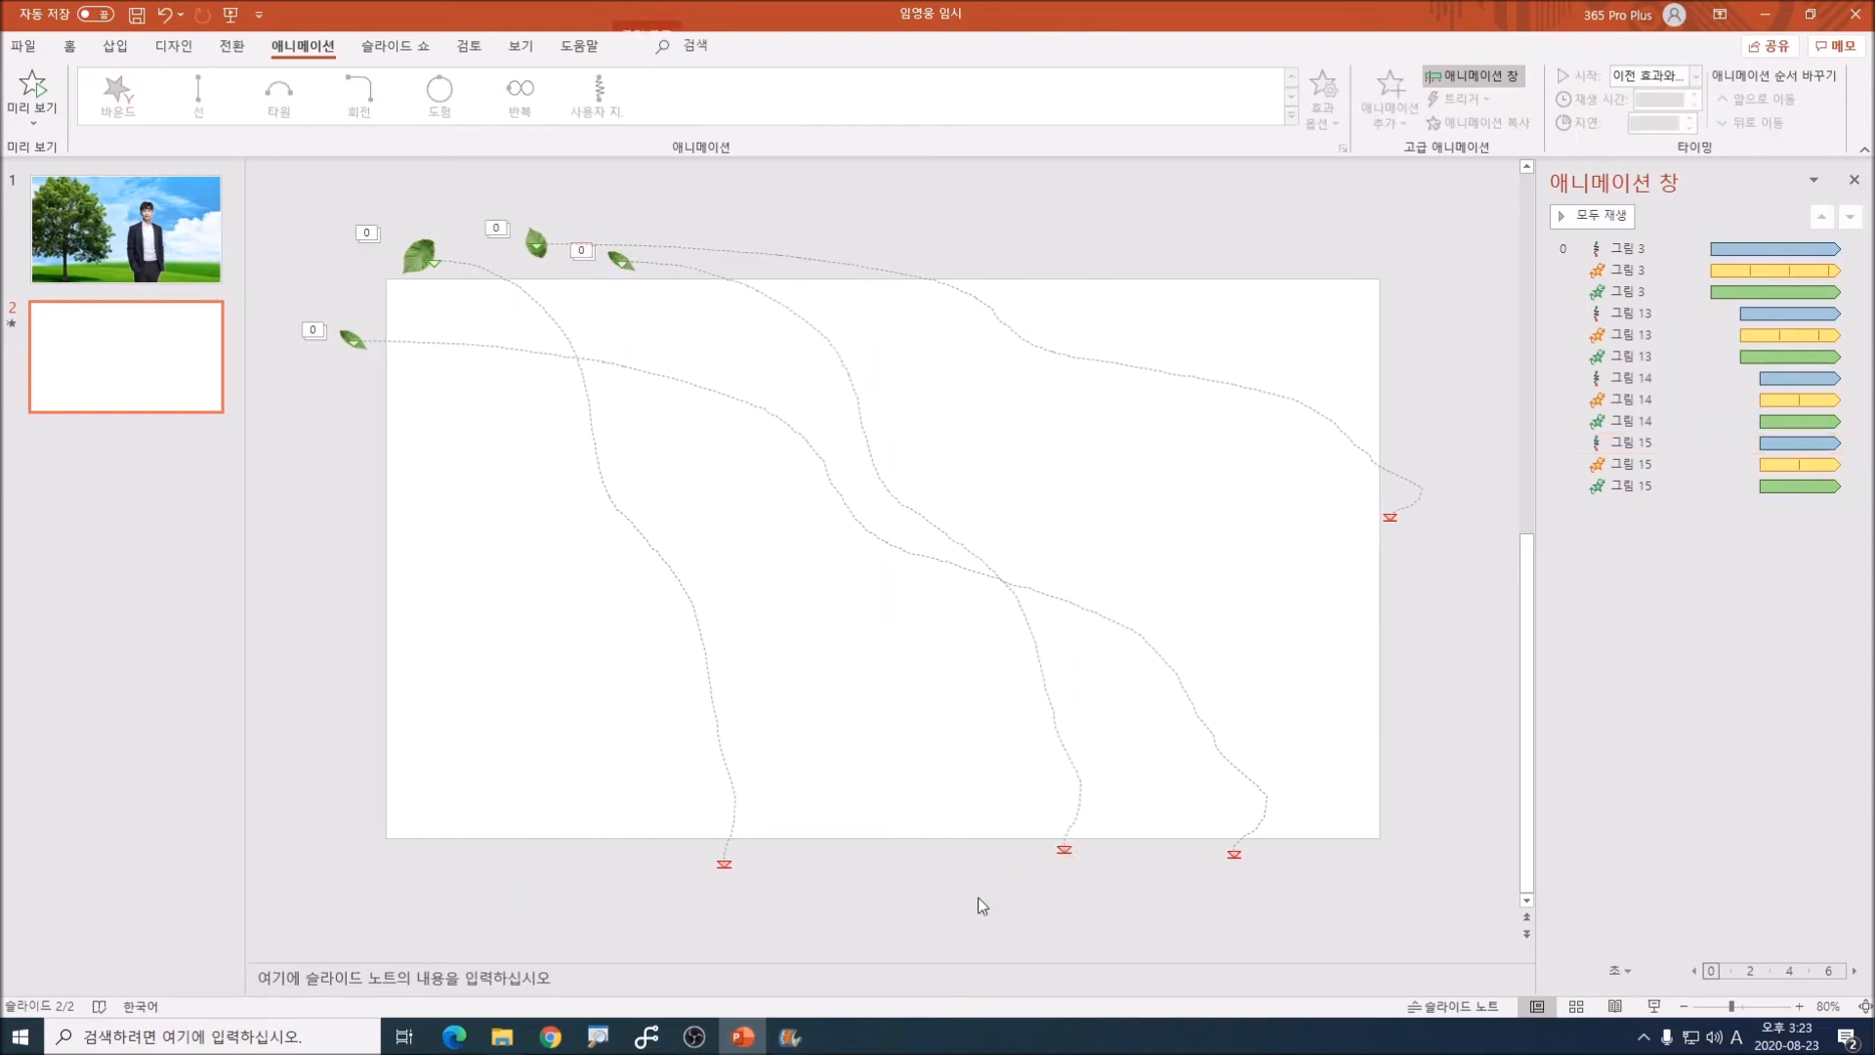
Step: Increase the delay of all three effects on the fourth leaf so it starts later than the third leaf
click(616, 260)
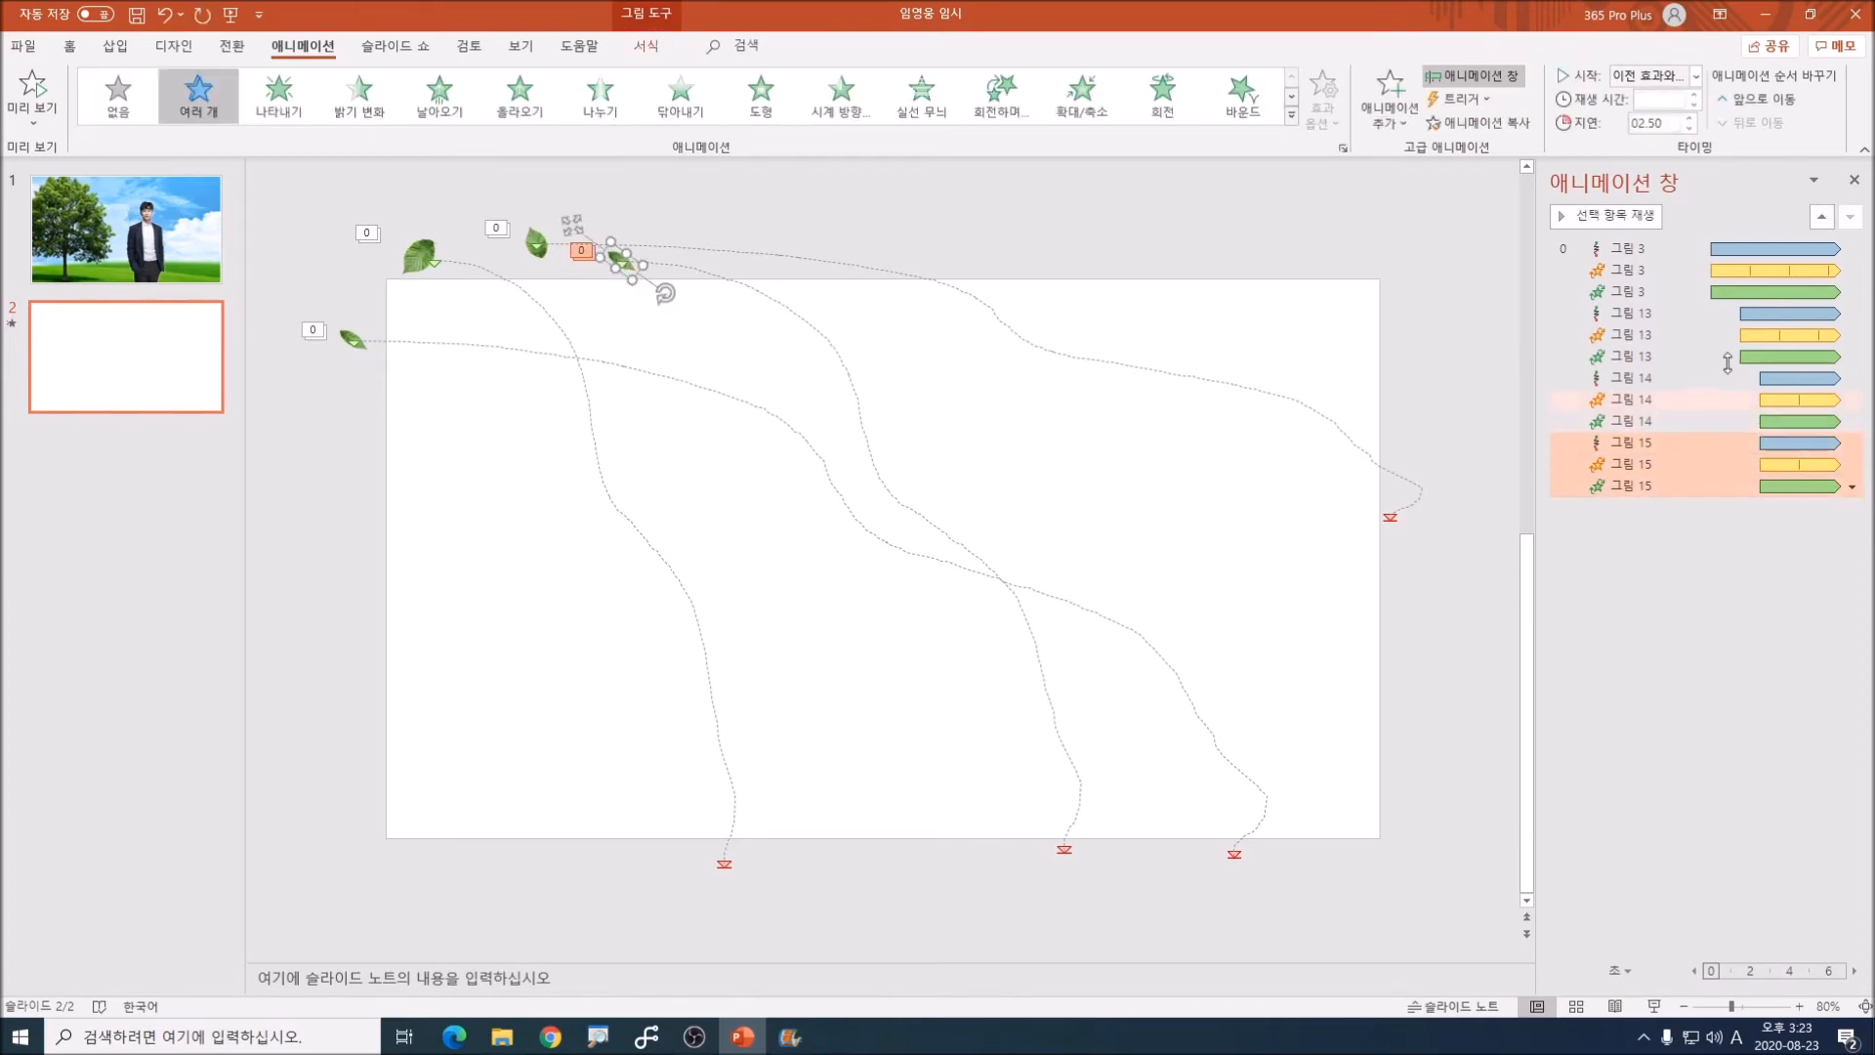
click(1688, 118)
click(1688, 118)
click(1688, 118)
click(778, 234)
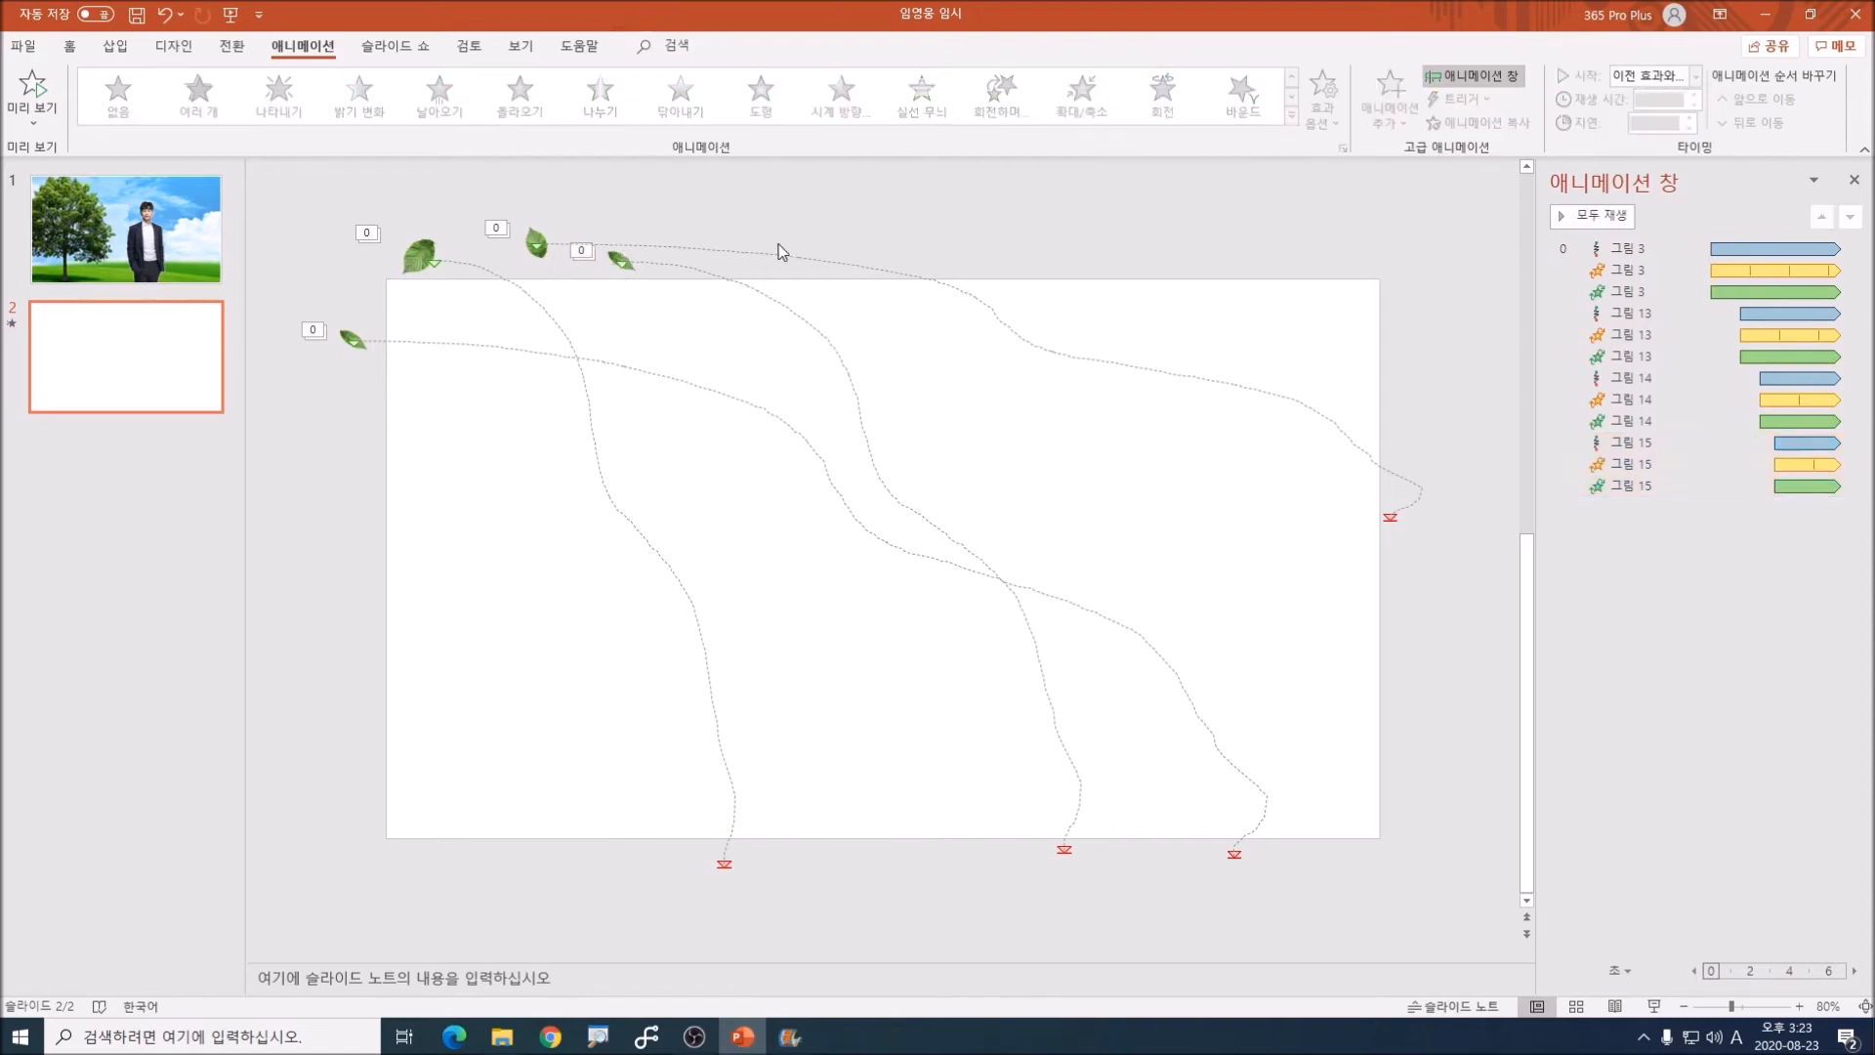
Step: Duplicate the original leaf below the leaf at the slide's left edge, rotate it, and reshape its path to end just below the slide
click(419, 256)
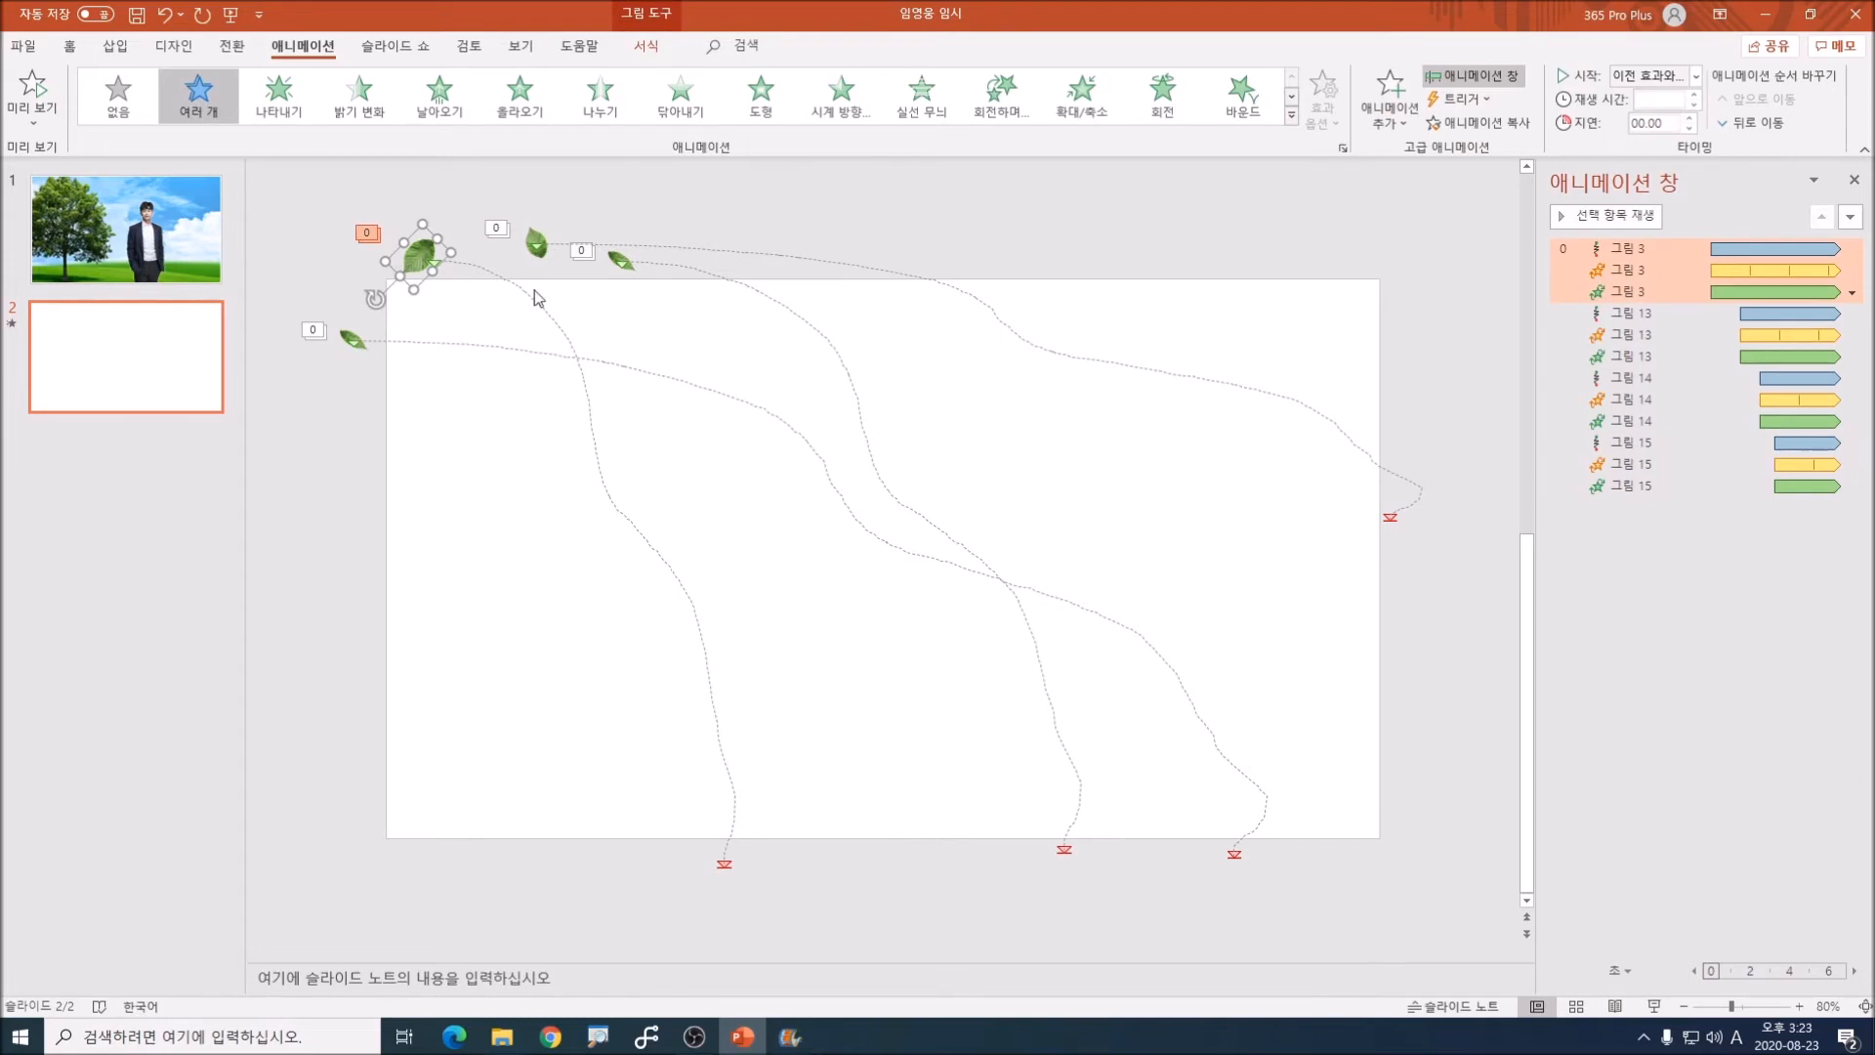
drag(417, 257, 397, 339)
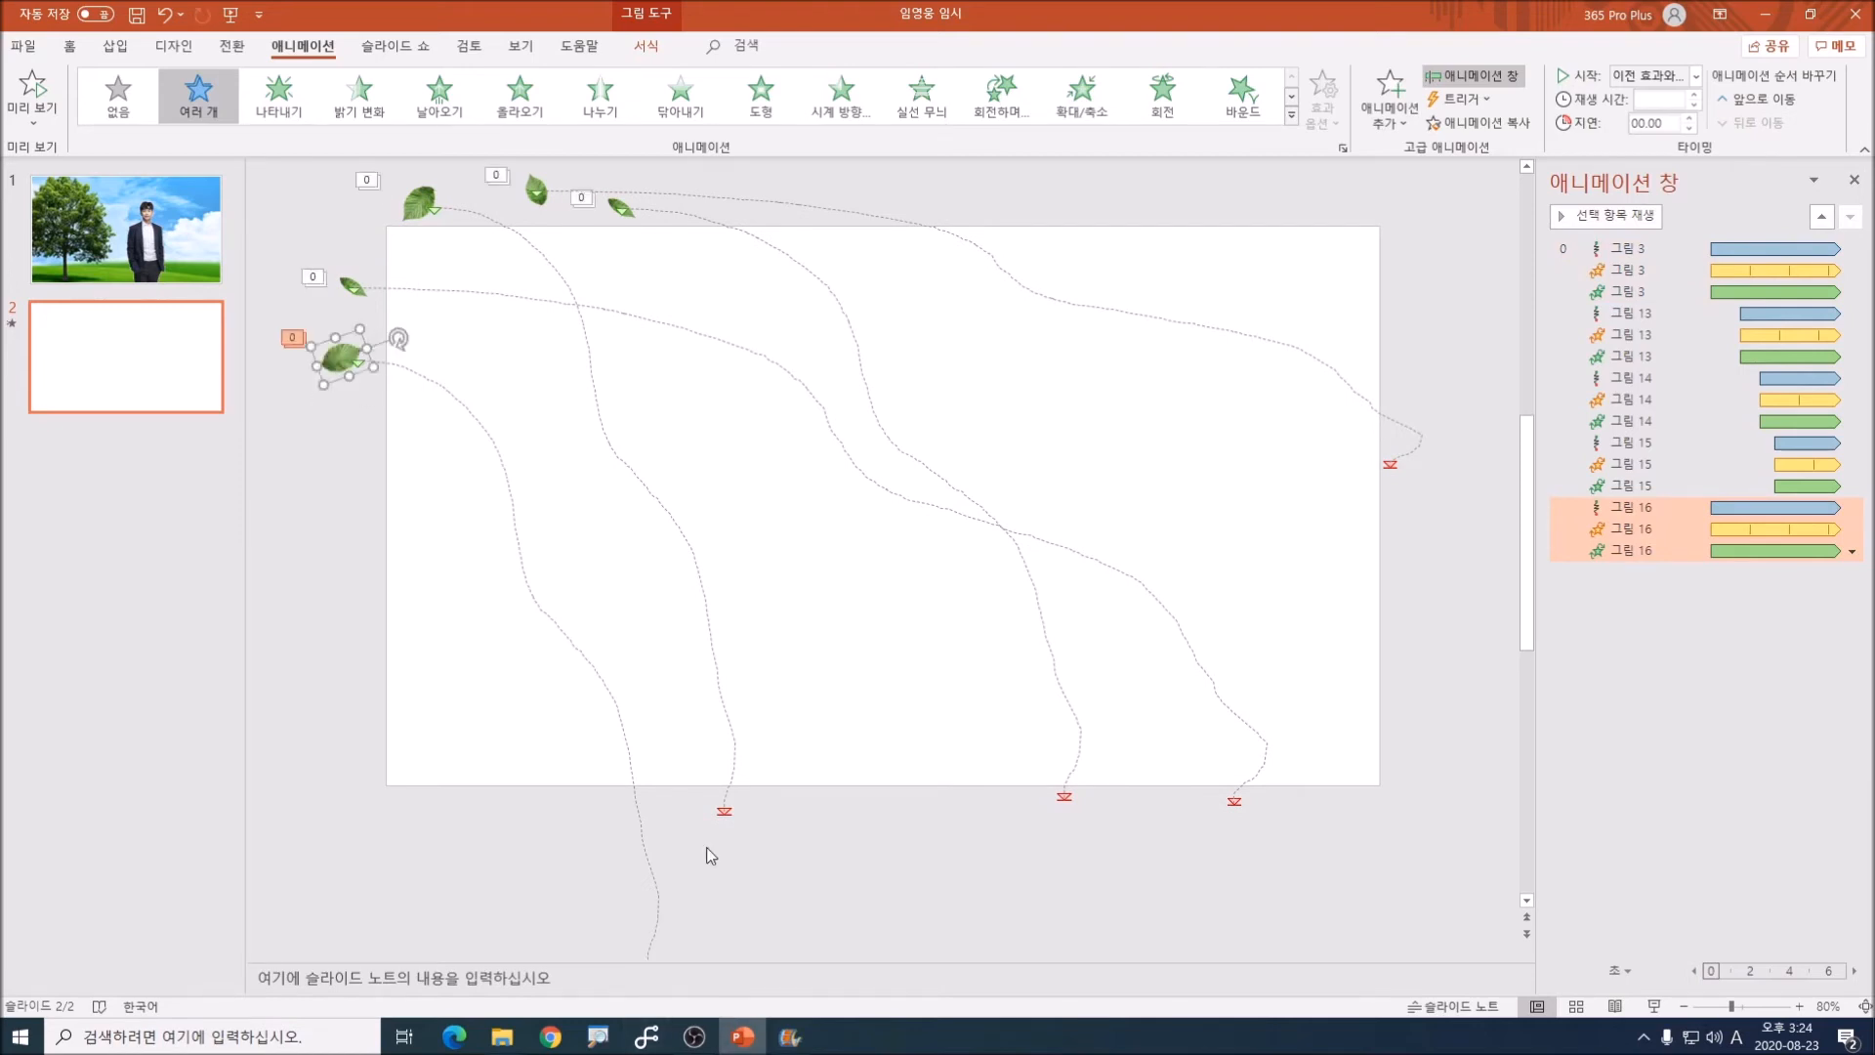
scroll(728, 826, down, 1)
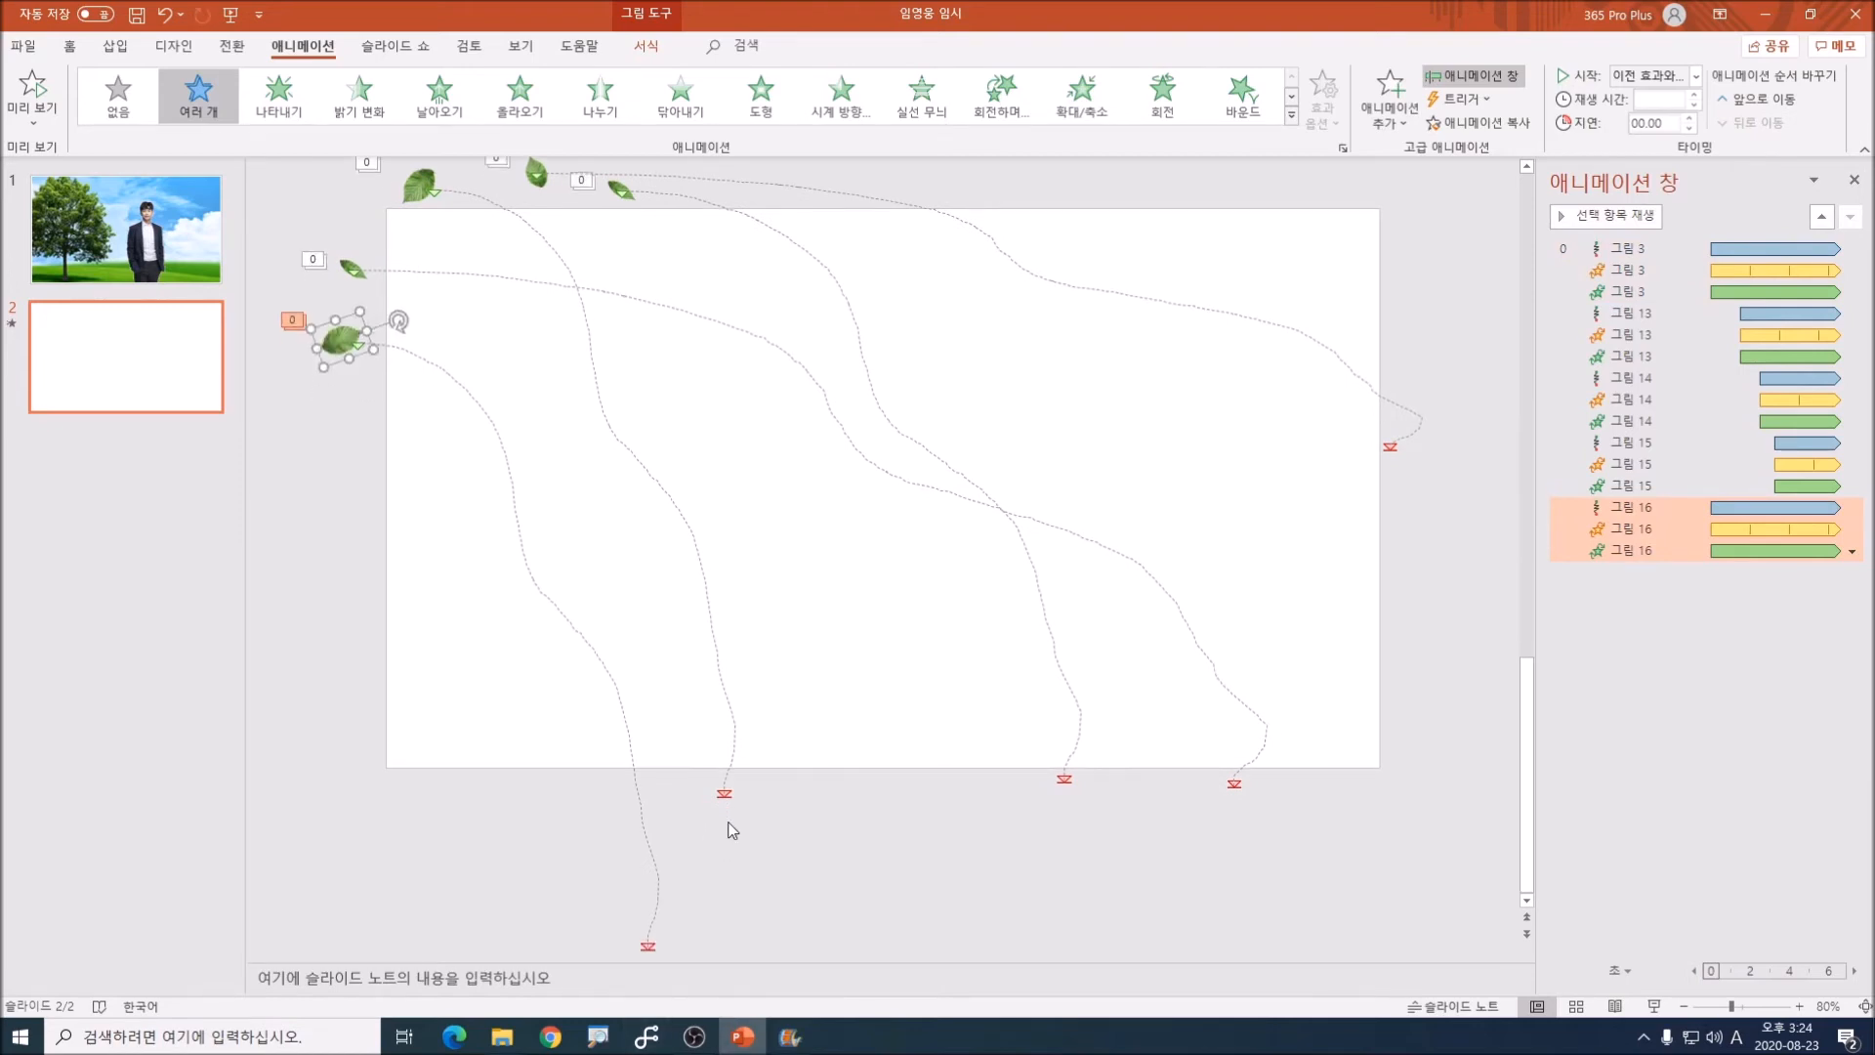
click(648, 947)
drag(650, 949, 913, 791)
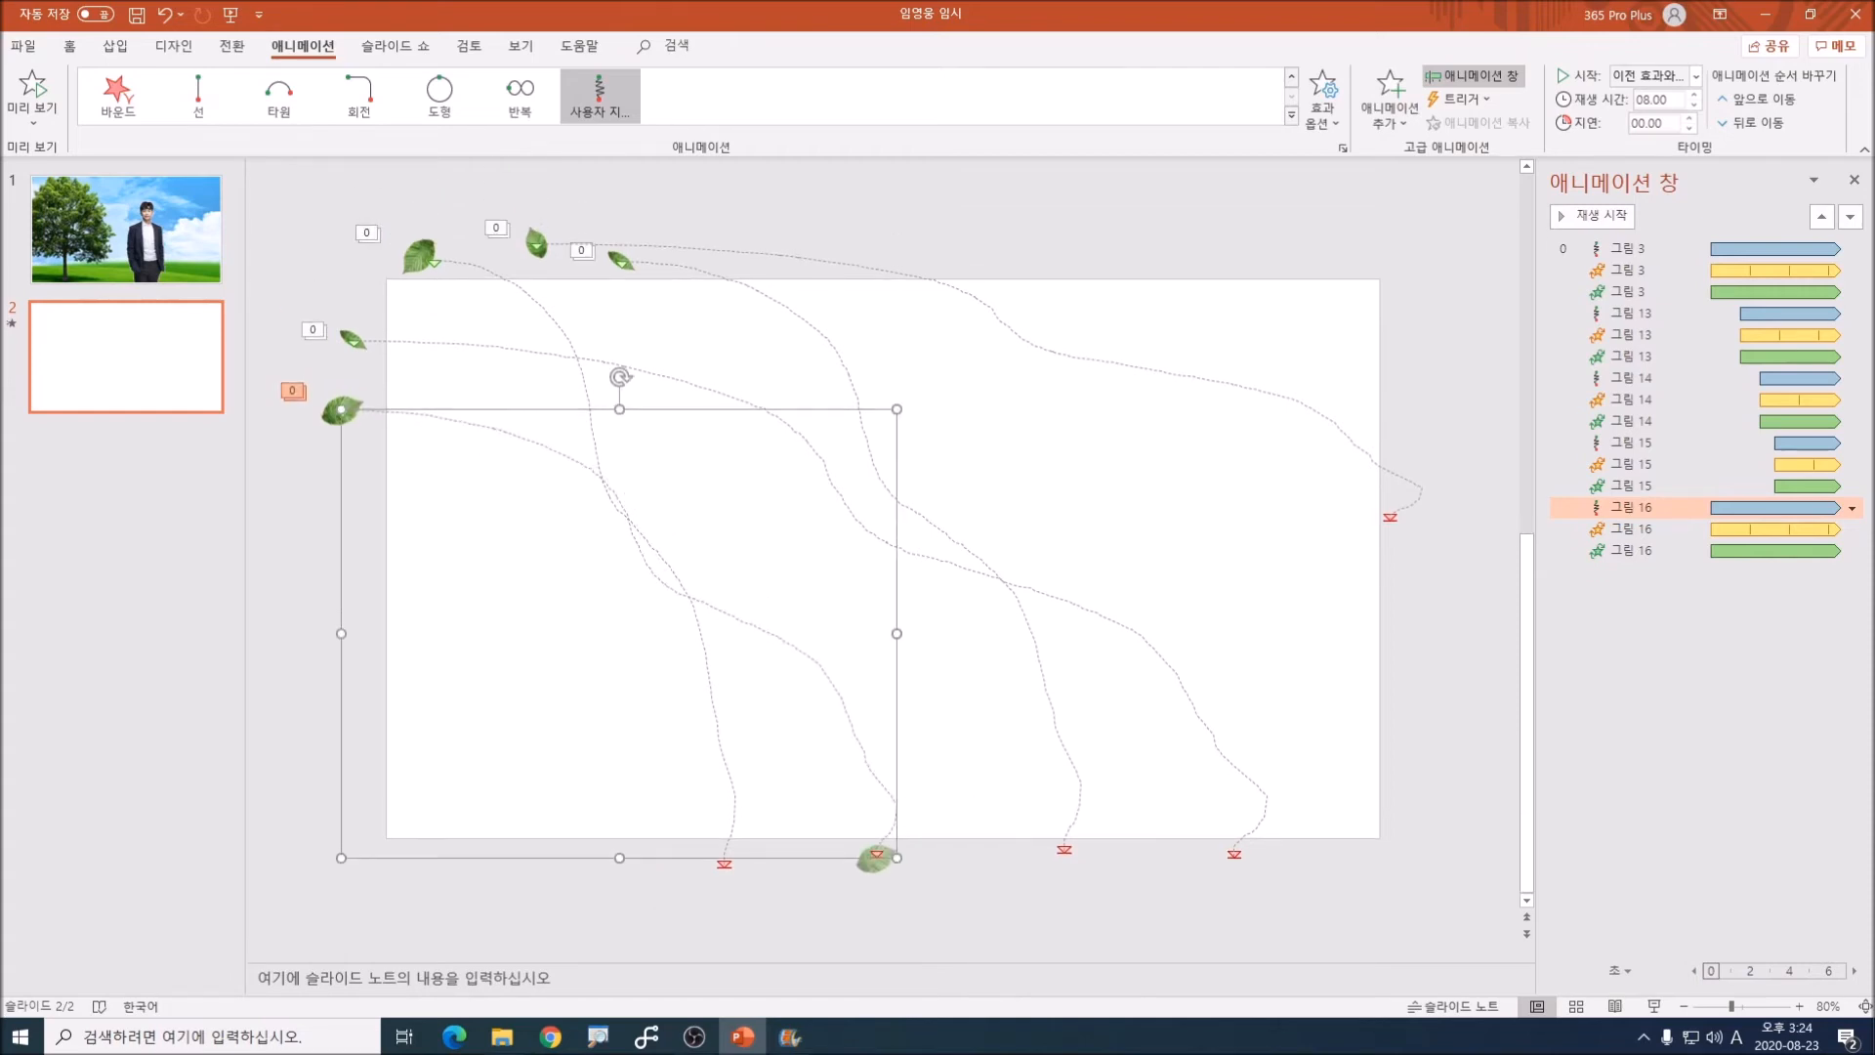
Step: Set the delay of all three effects on the fifth leaf to 4 seconds
click(327, 418)
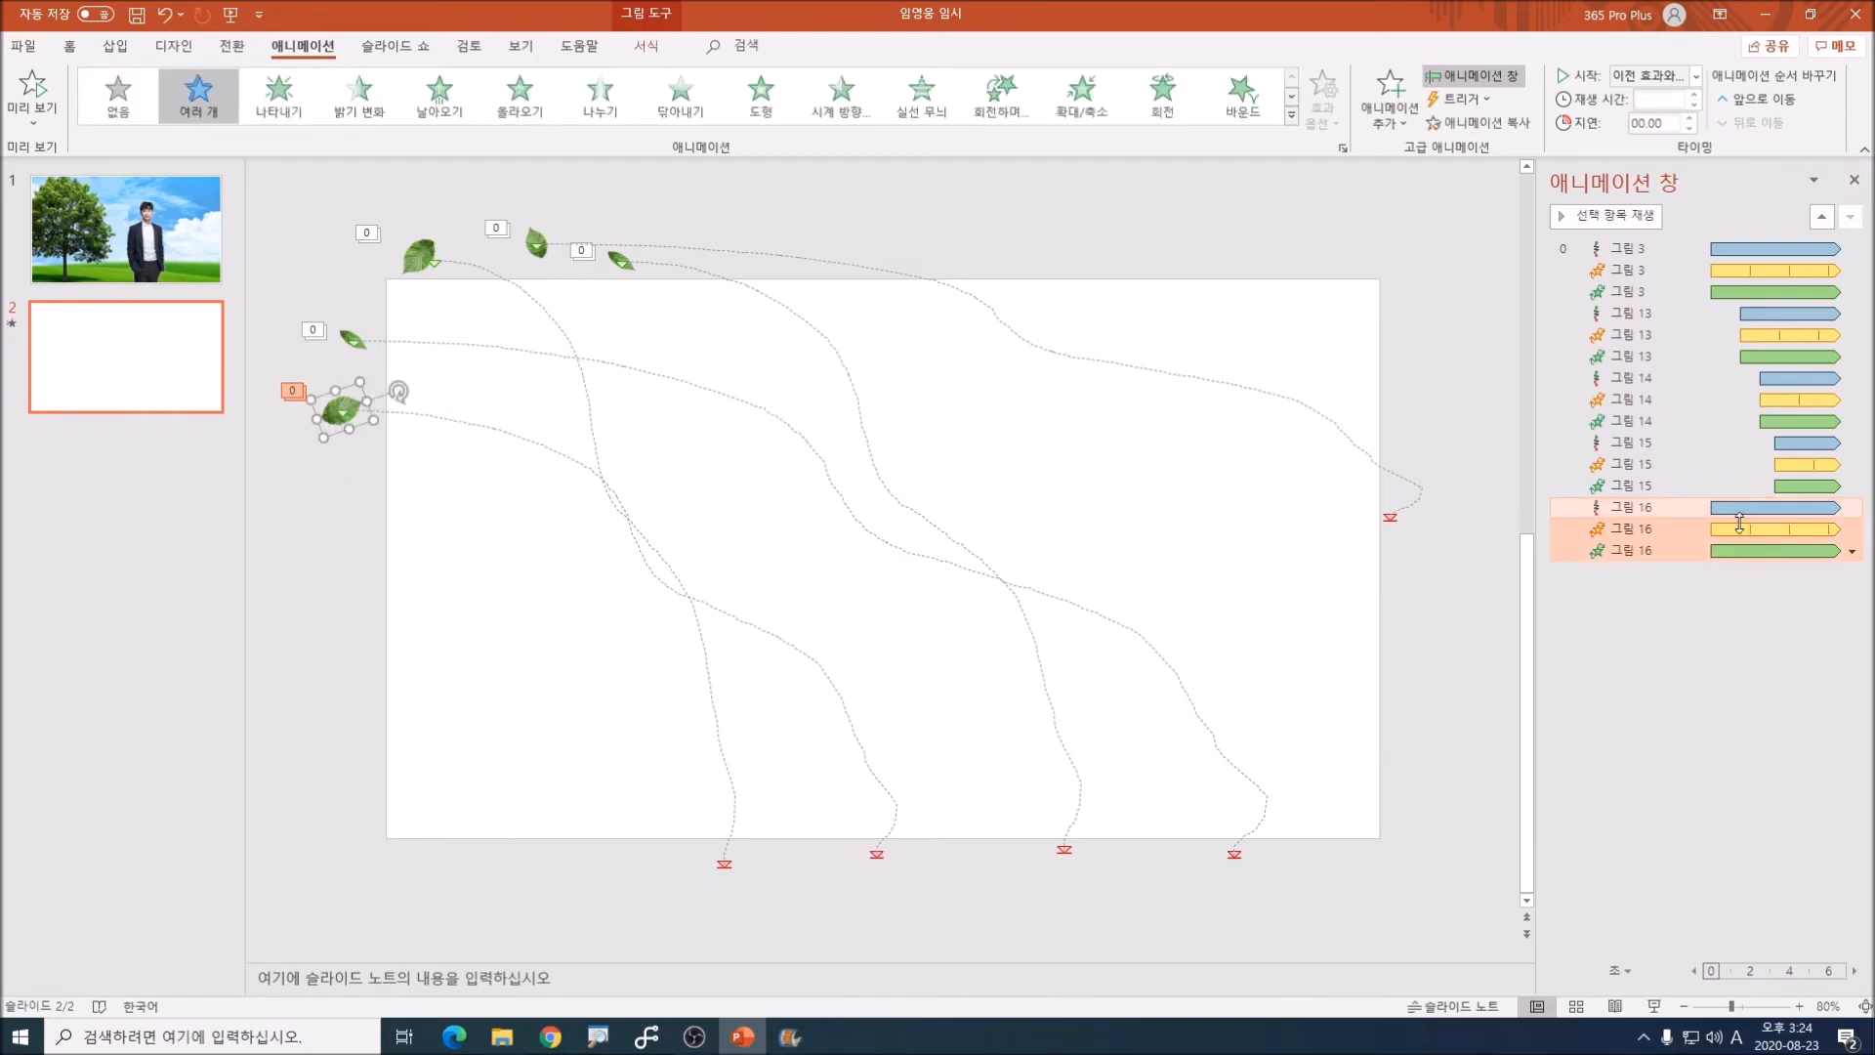
key(ctrl+1)
click(1637, 612)
mouse_move(1409, 527)
mouse_down()
mouse_move(1616, 523)
mouse_move(1390, 342)
mouse_move(1523, 535)
mouse_up()
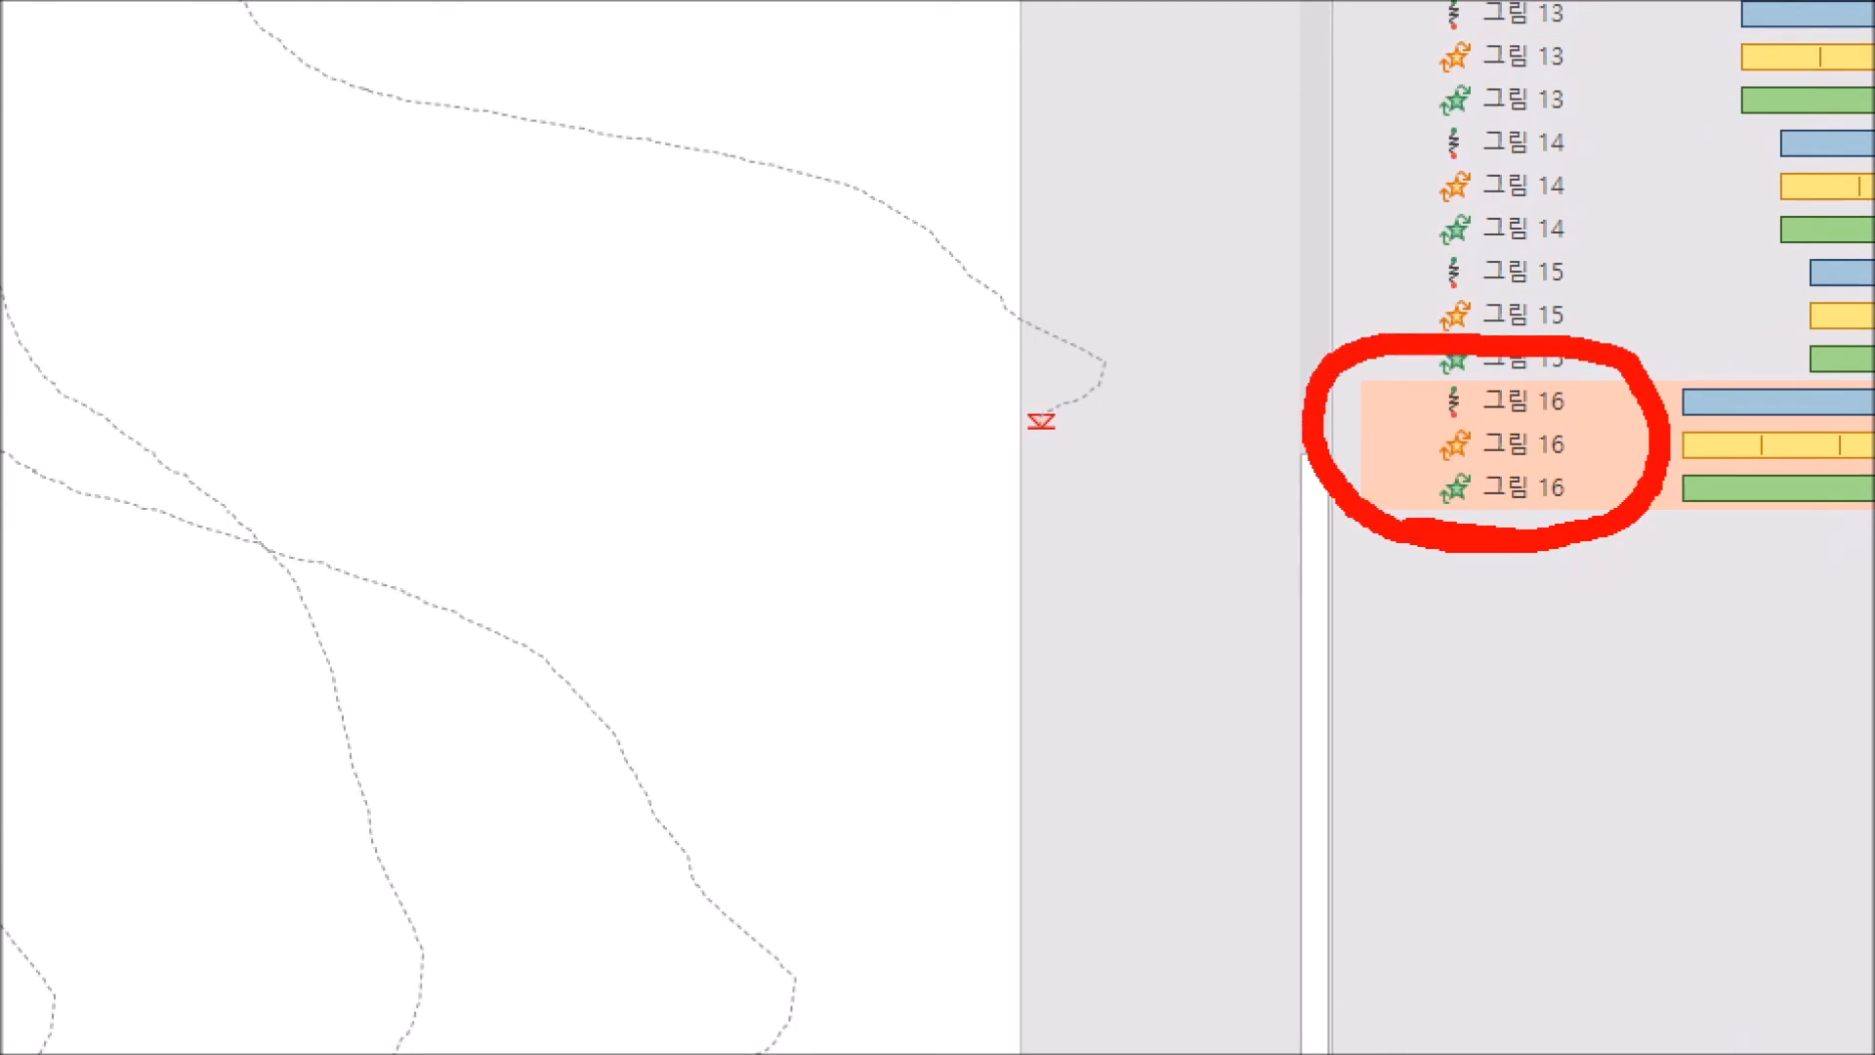
drag(1448, 457, 1477, 488)
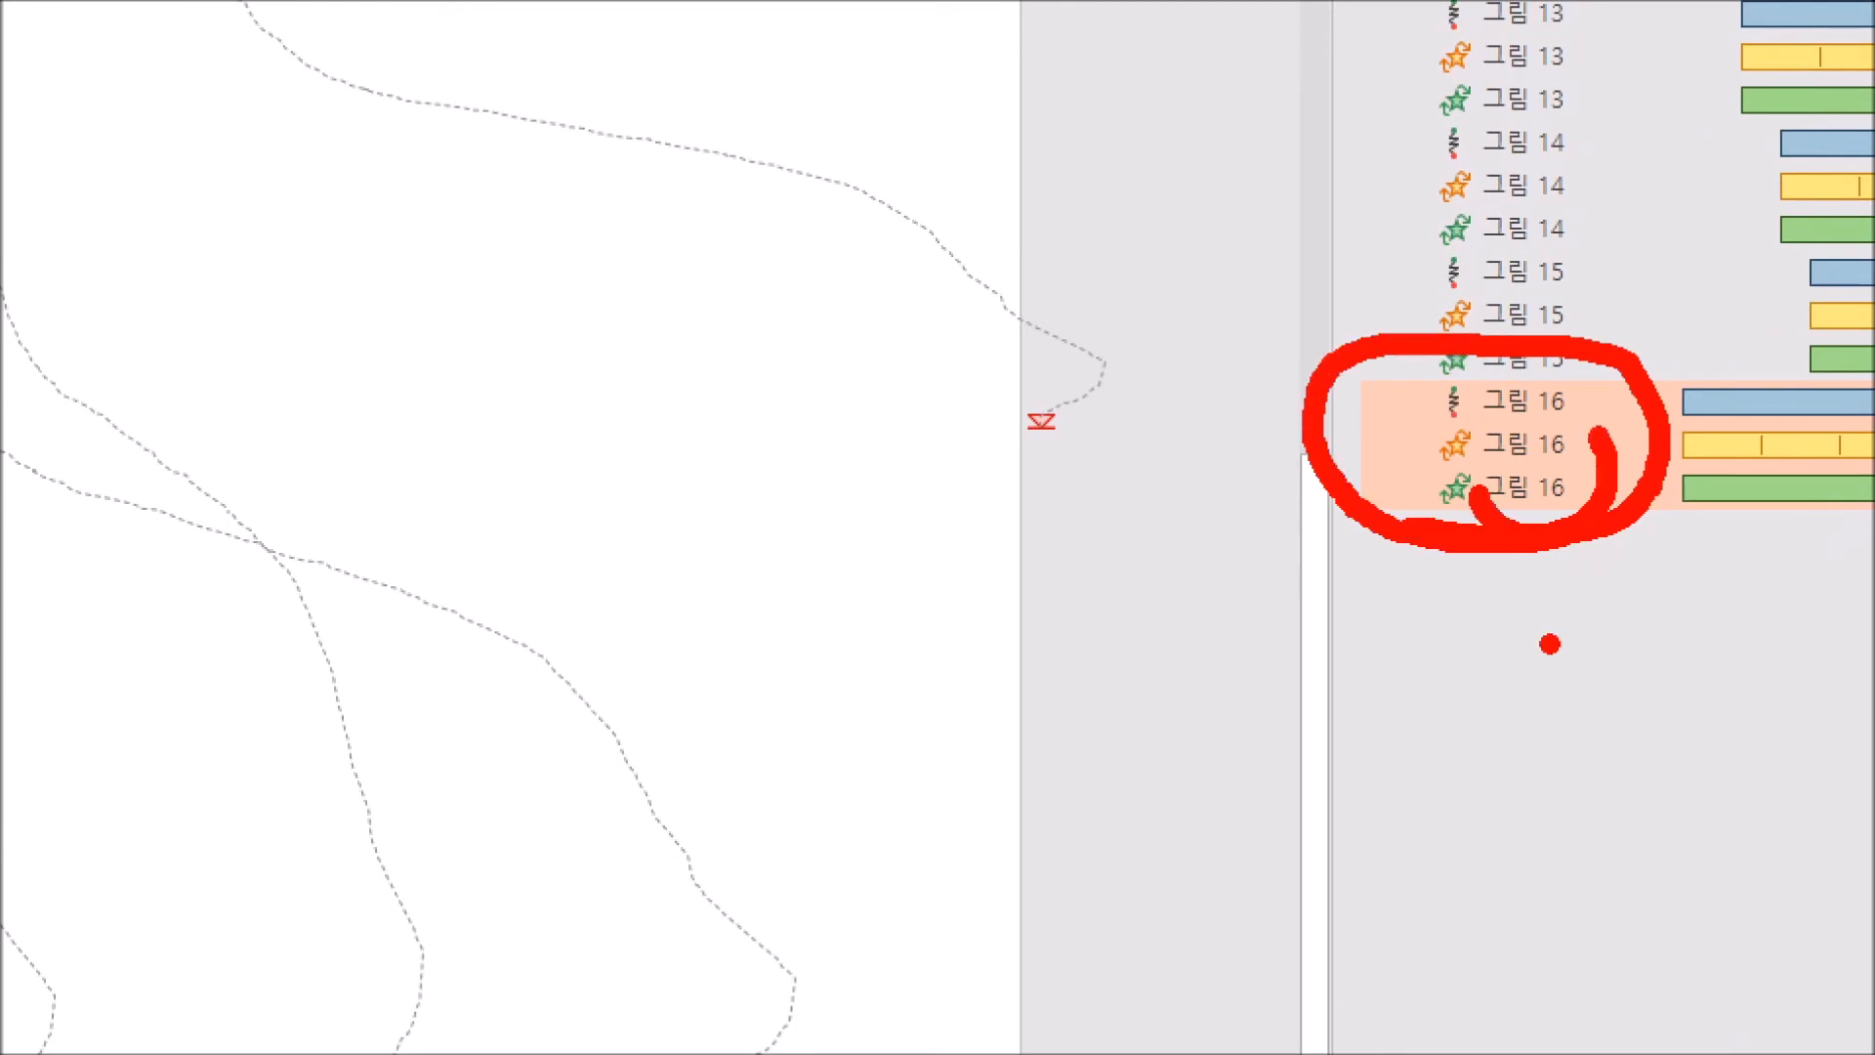
key(Escape)
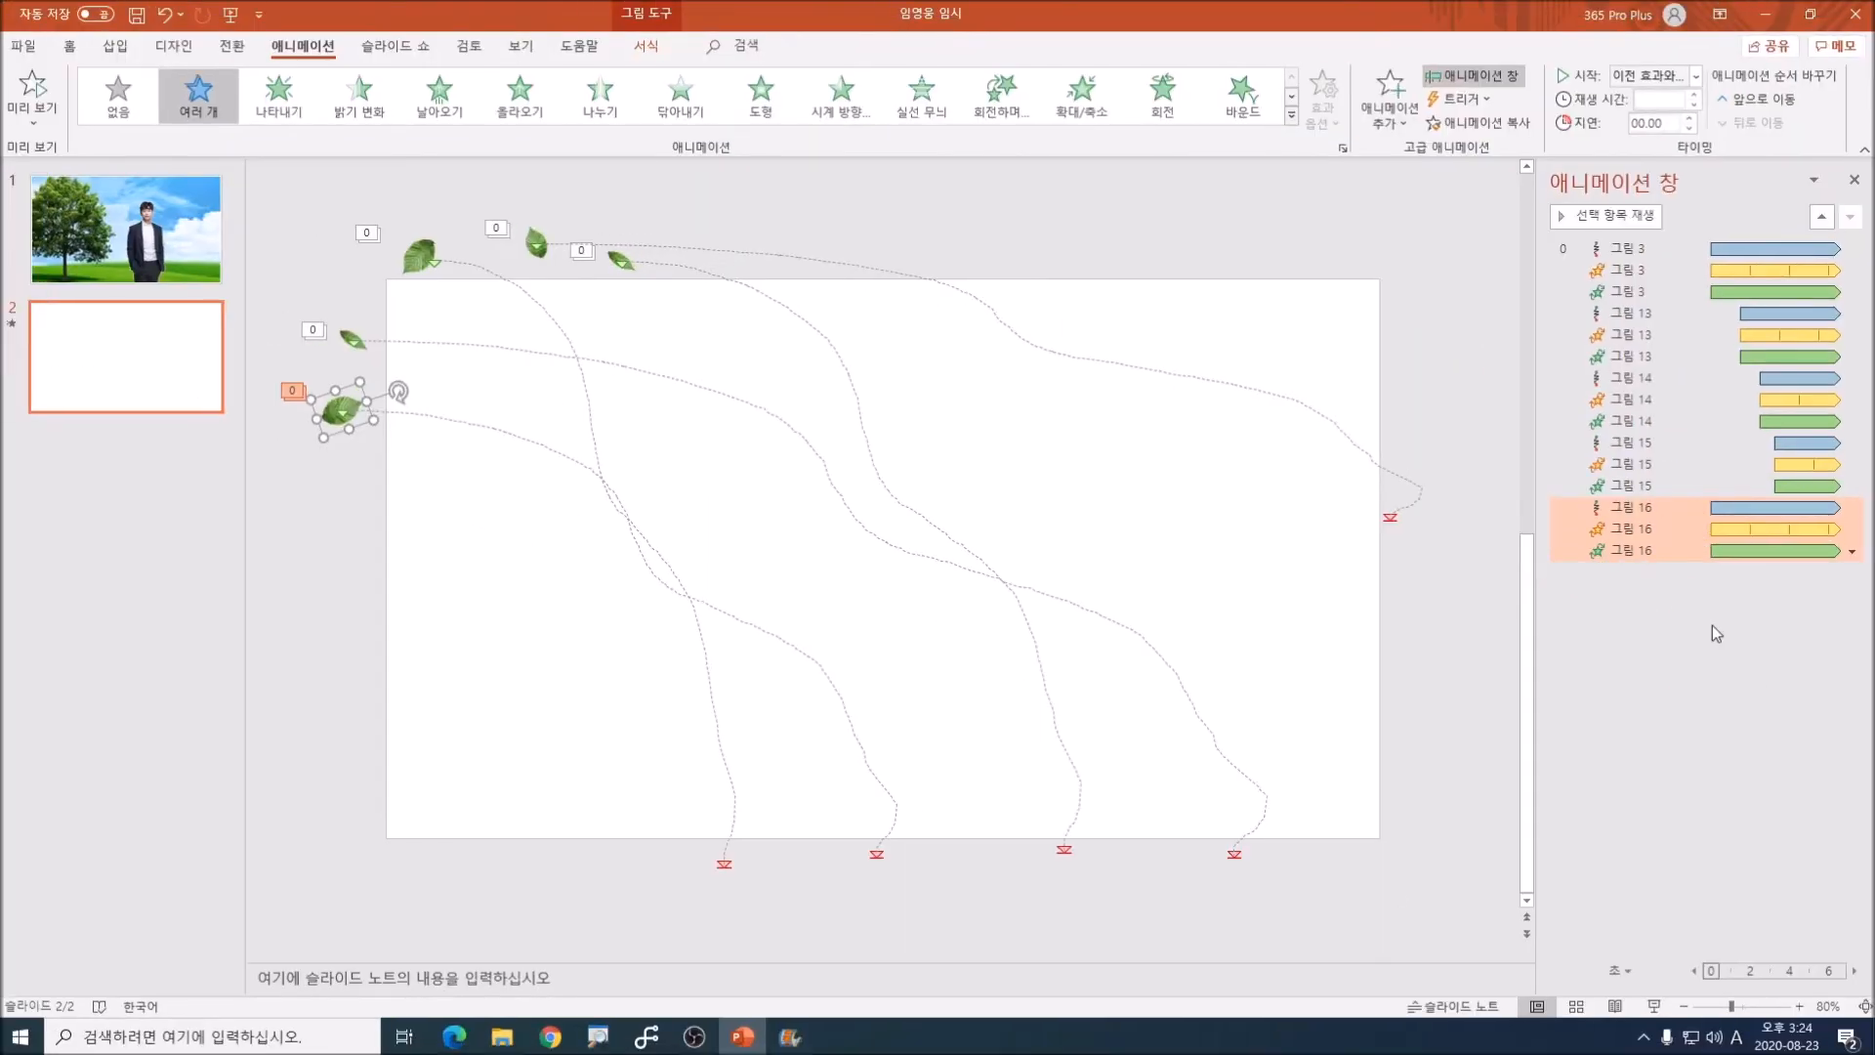
click(1690, 118)
click(1689, 119)
click(1689, 118)
click(1689, 118)
click(1689, 118)
click(1689, 119)
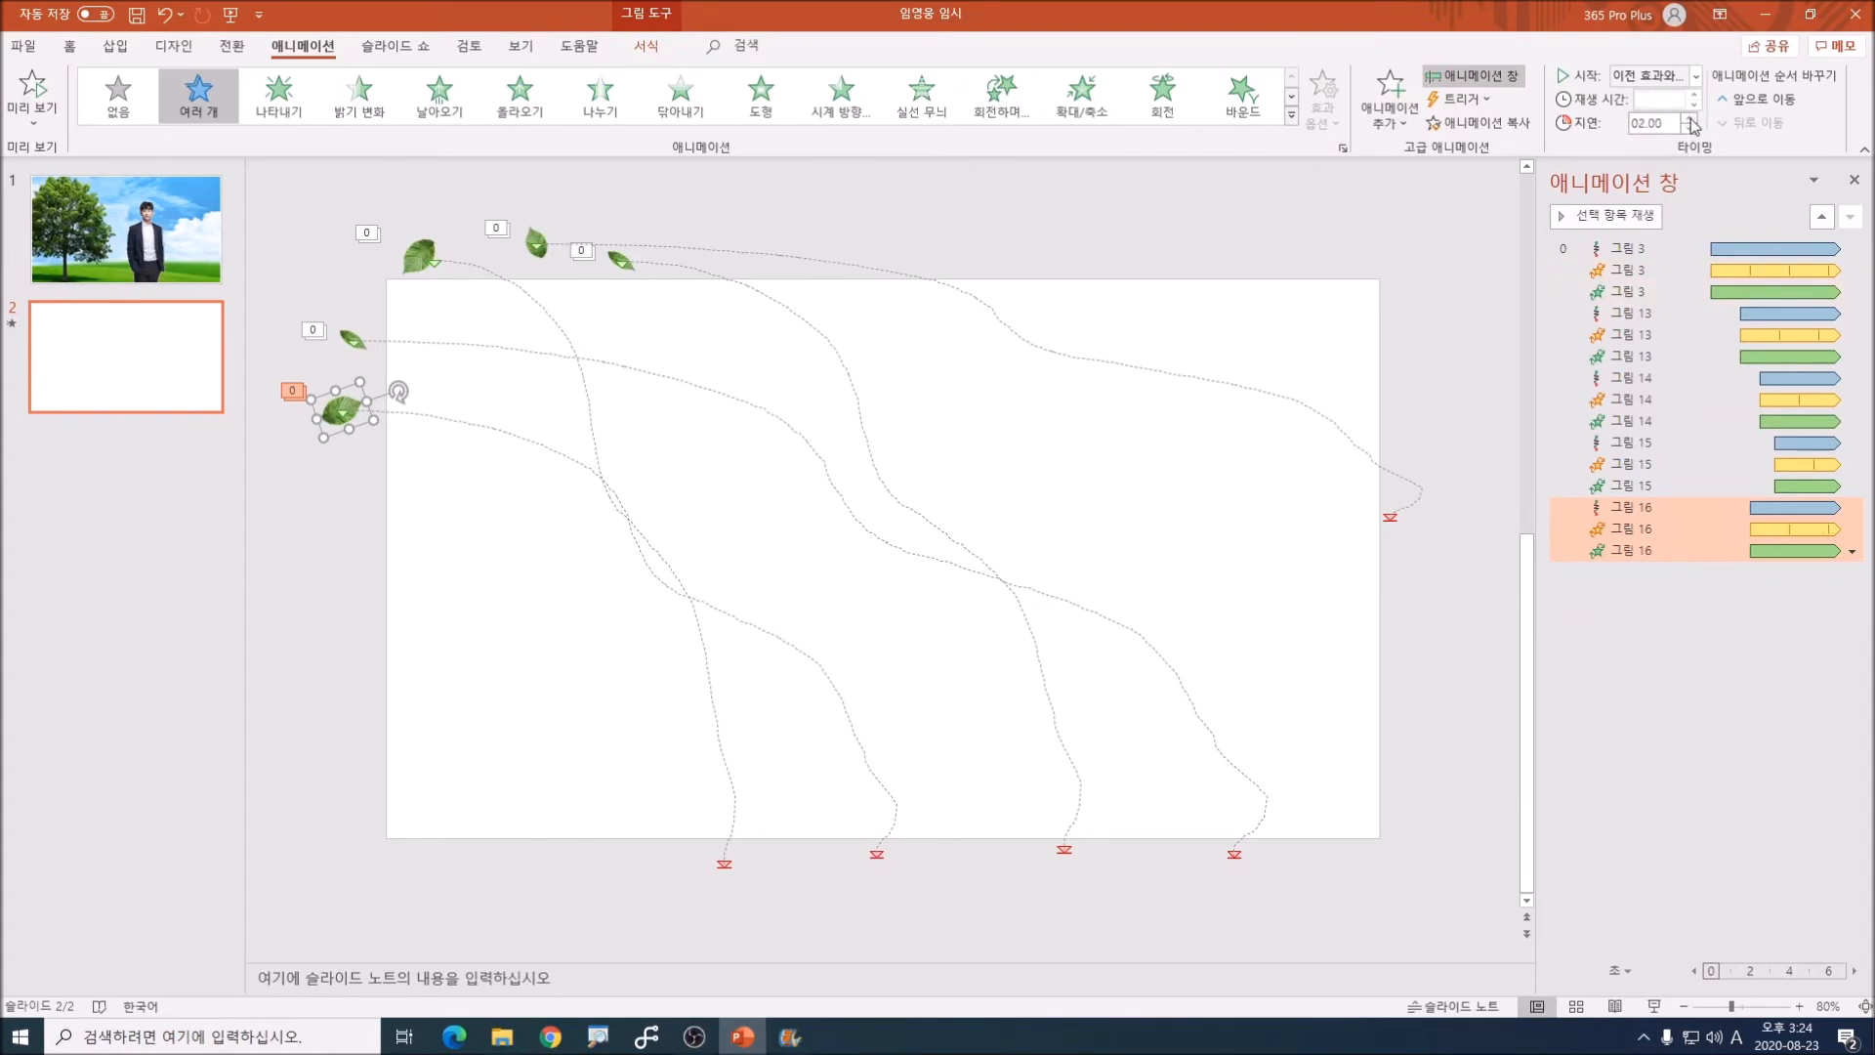
click(1689, 118)
click(1690, 118)
click(1690, 119)
click(1689, 118)
click(1689, 118)
click(1690, 118)
click(1689, 118)
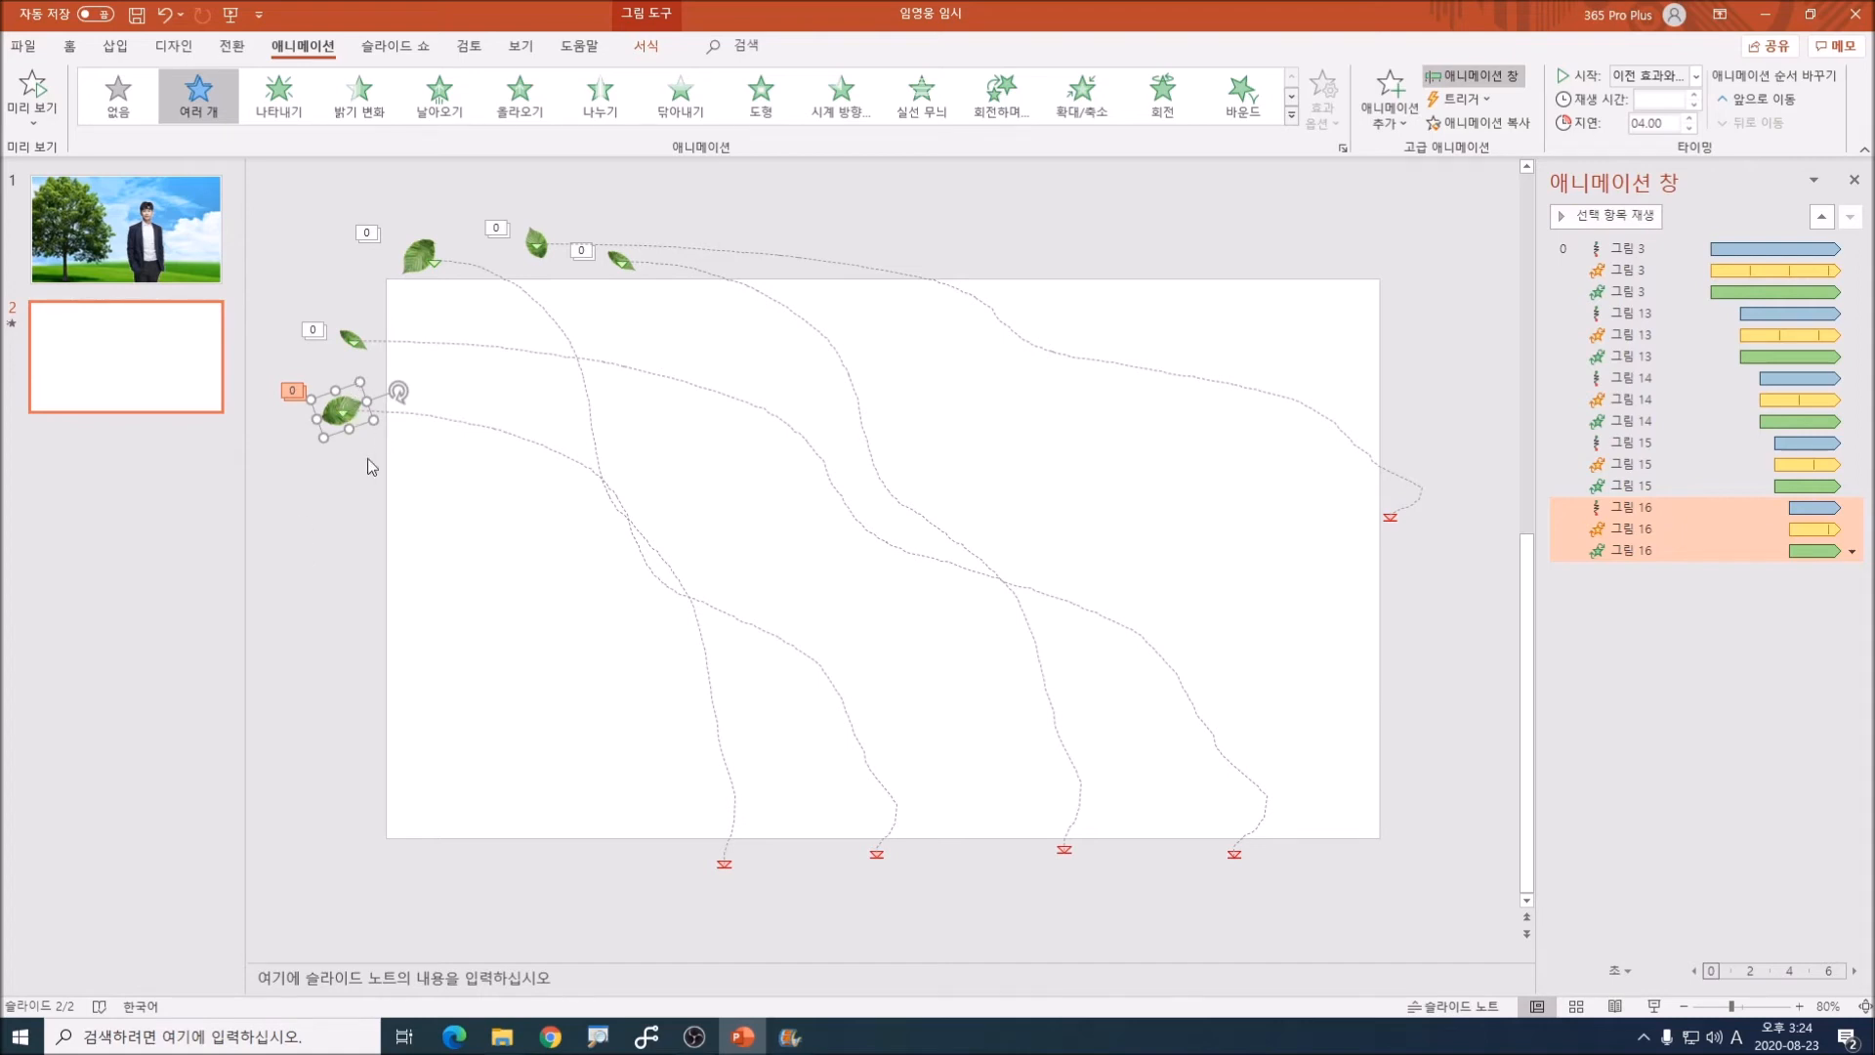
click(1755, 662)
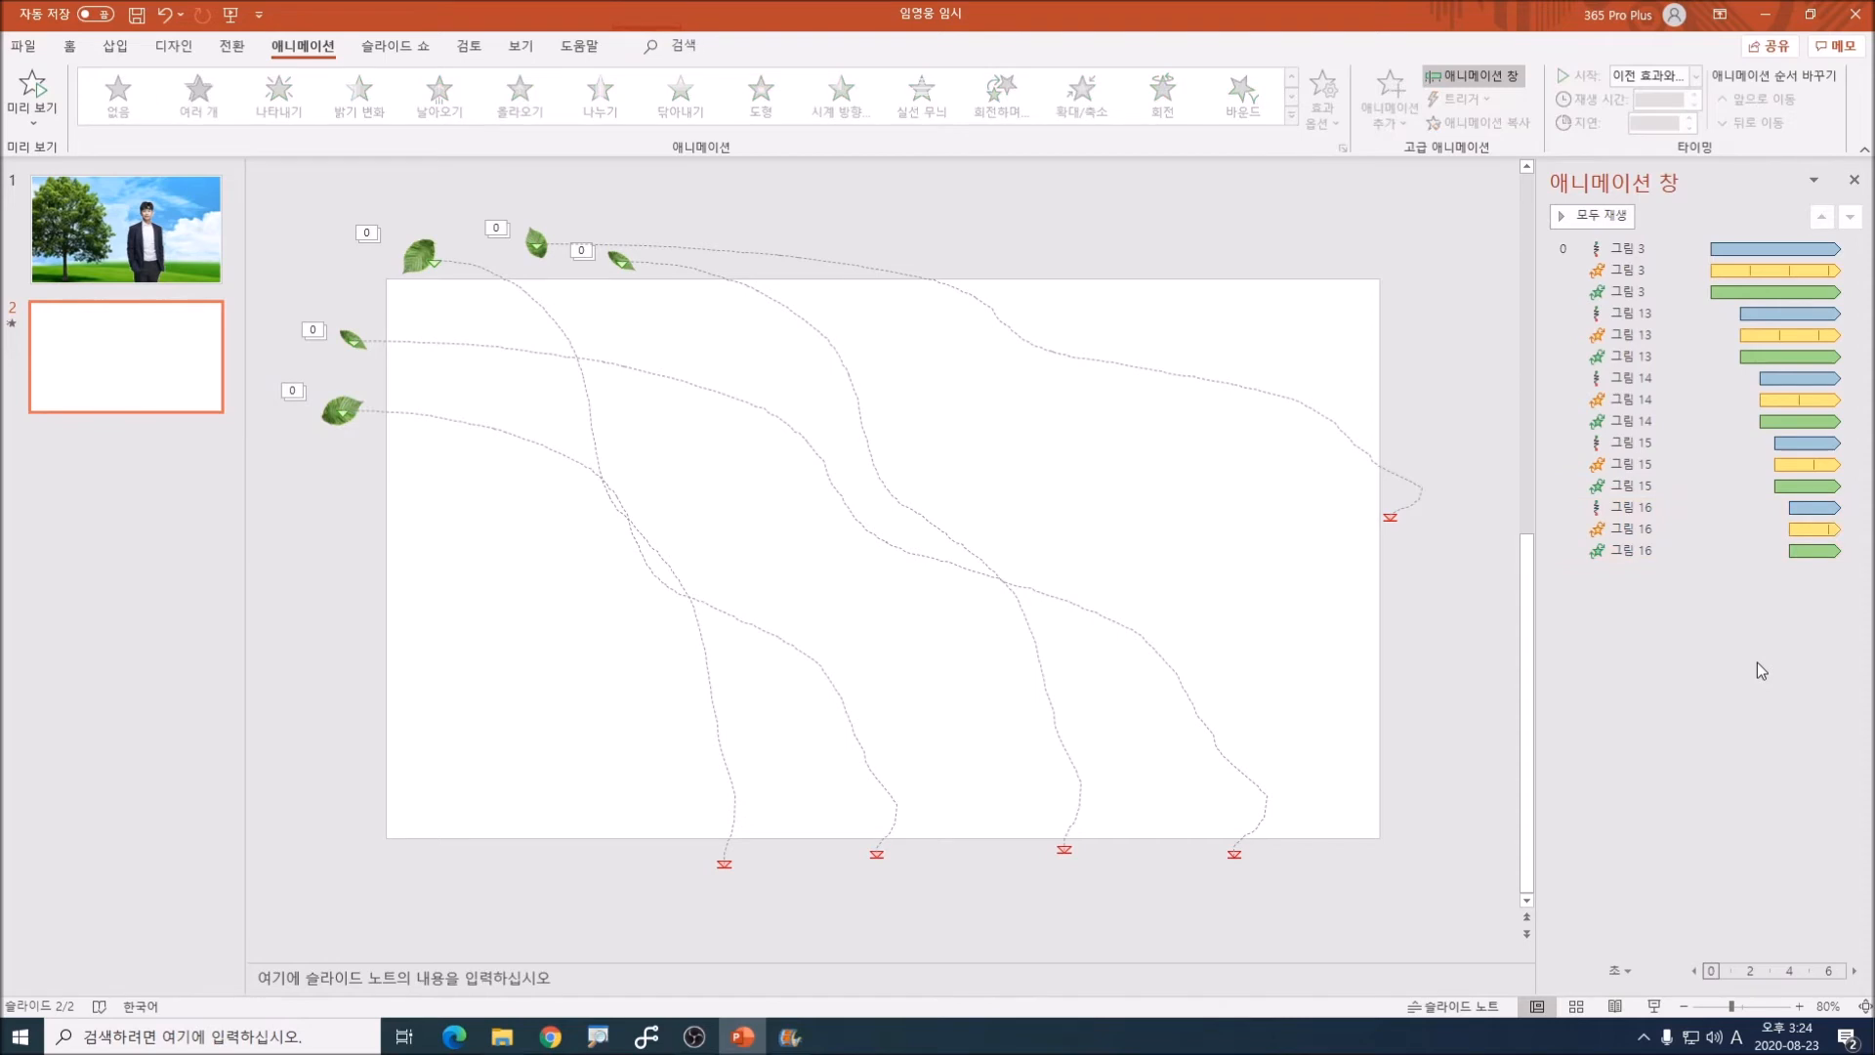
Step: Set the duration of the fifth leaf's custom motion path effect to 6 seconds
click(1655, 506)
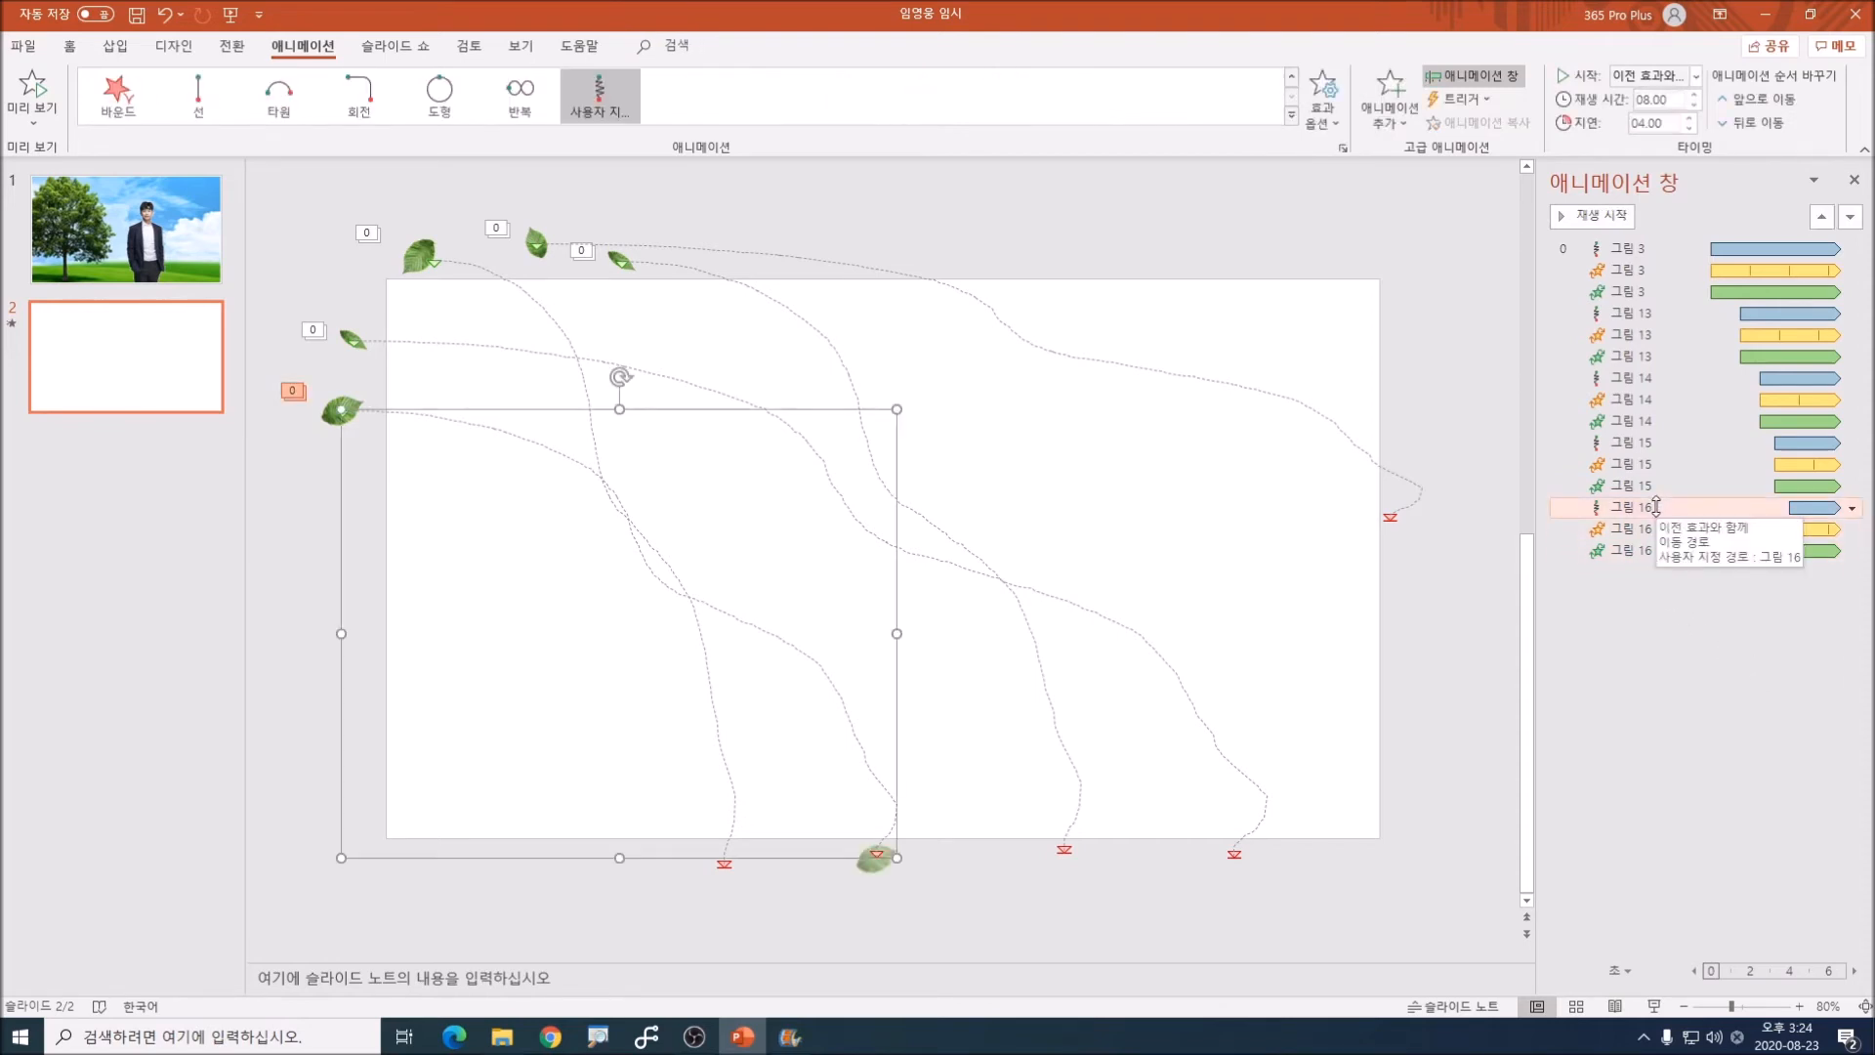
click(350, 405)
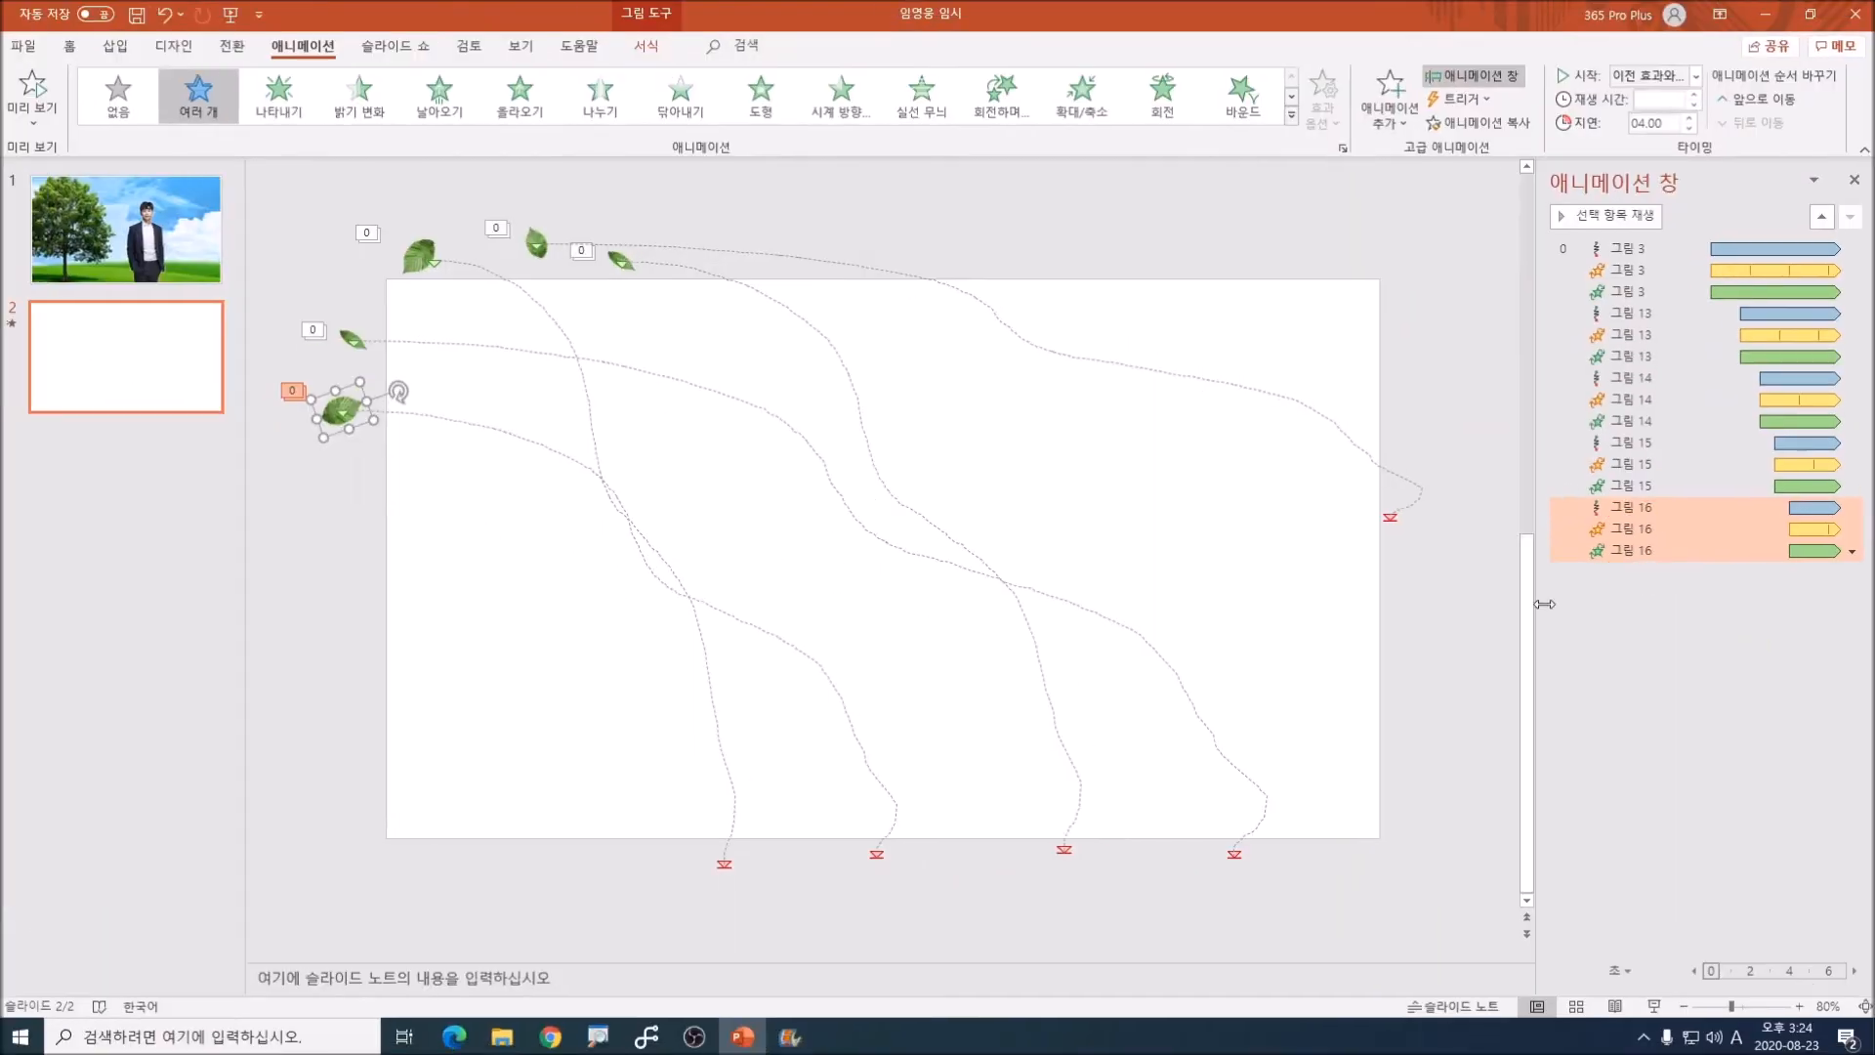
click(1621, 507)
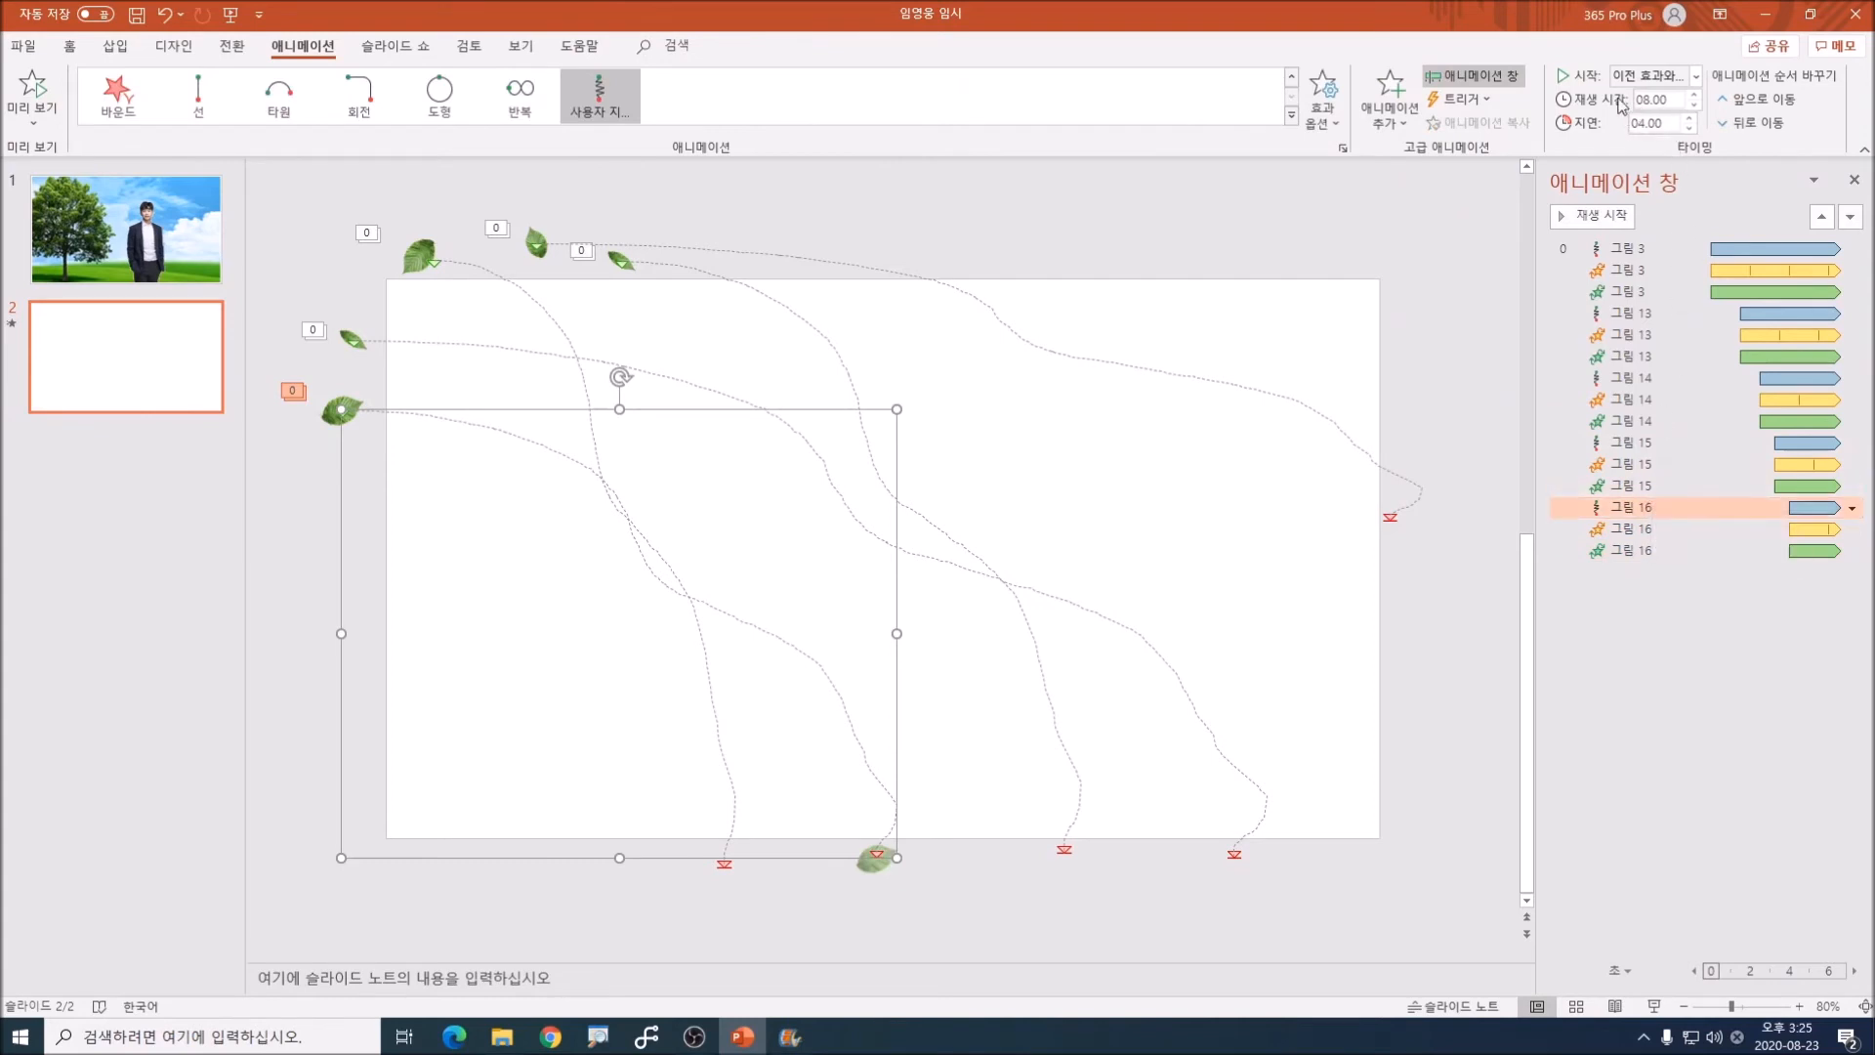
click(1695, 106)
click(1695, 106)
Step: Shorten the duration of the fifth leaf's entrance effect
click(1621, 550)
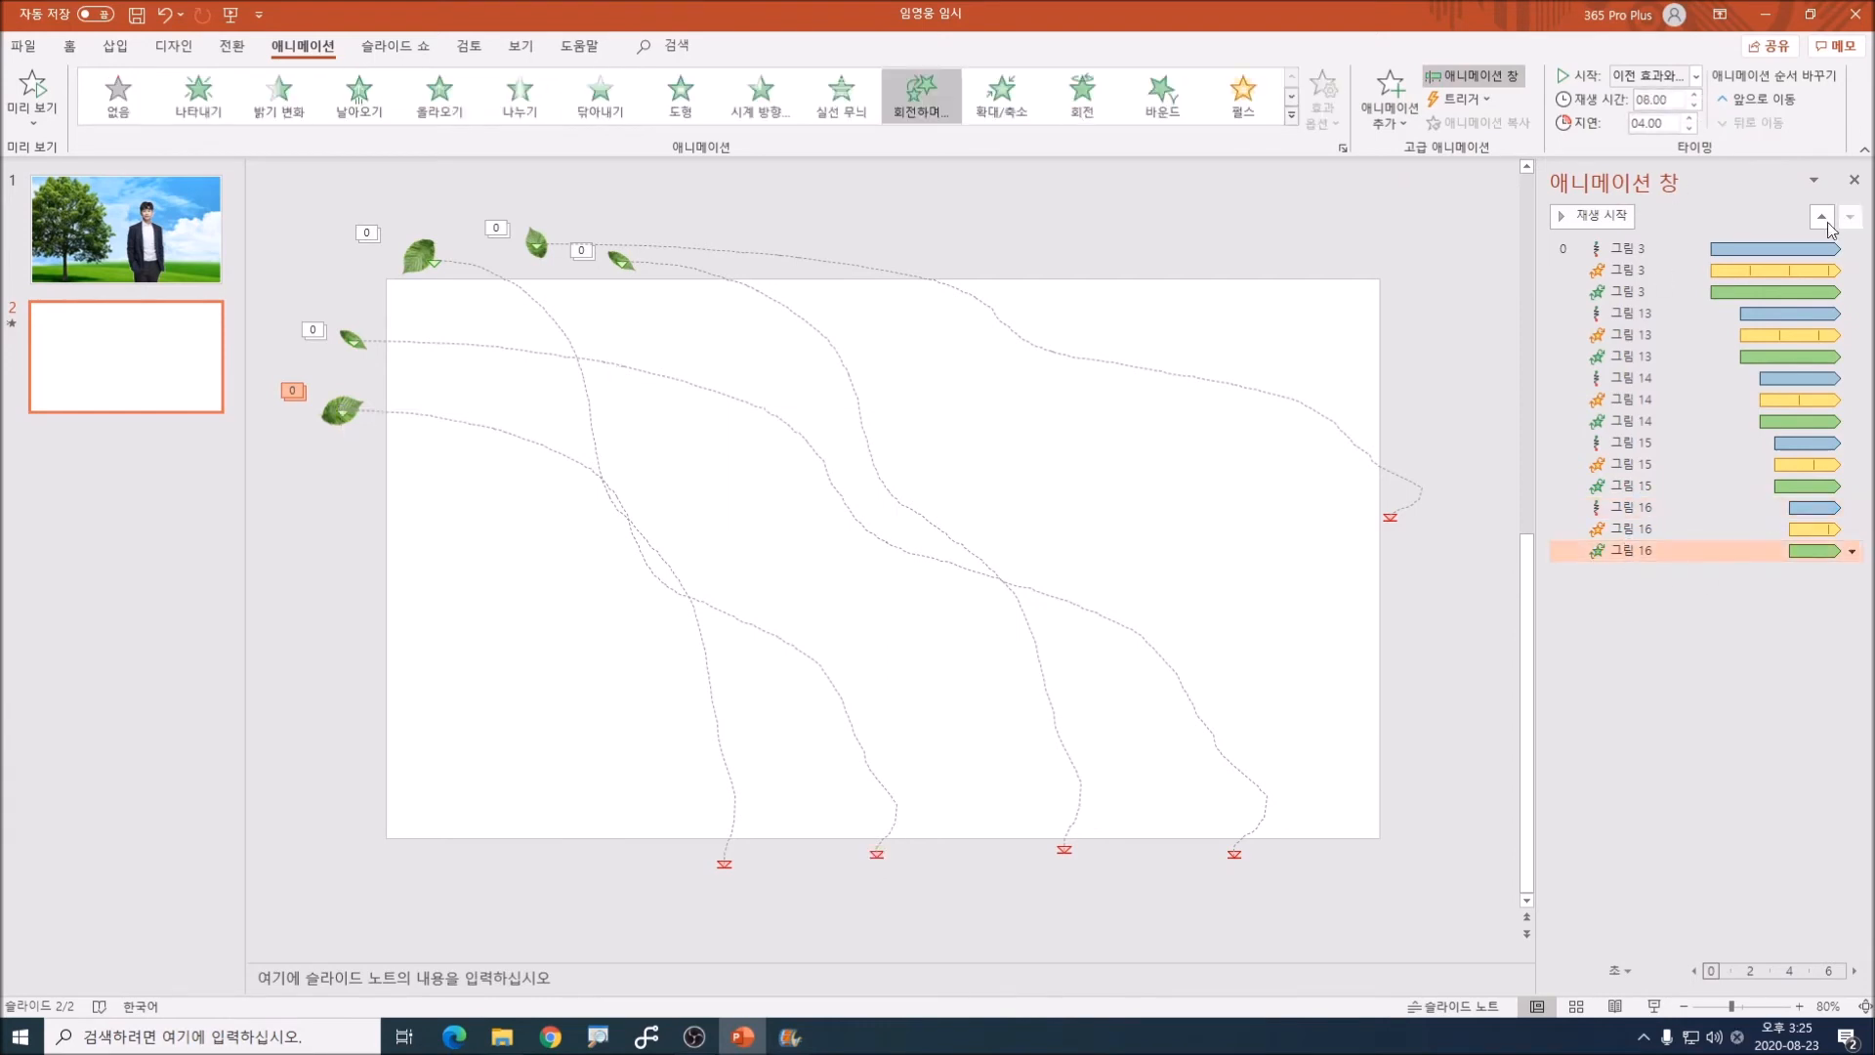
click(1695, 107)
click(1629, 606)
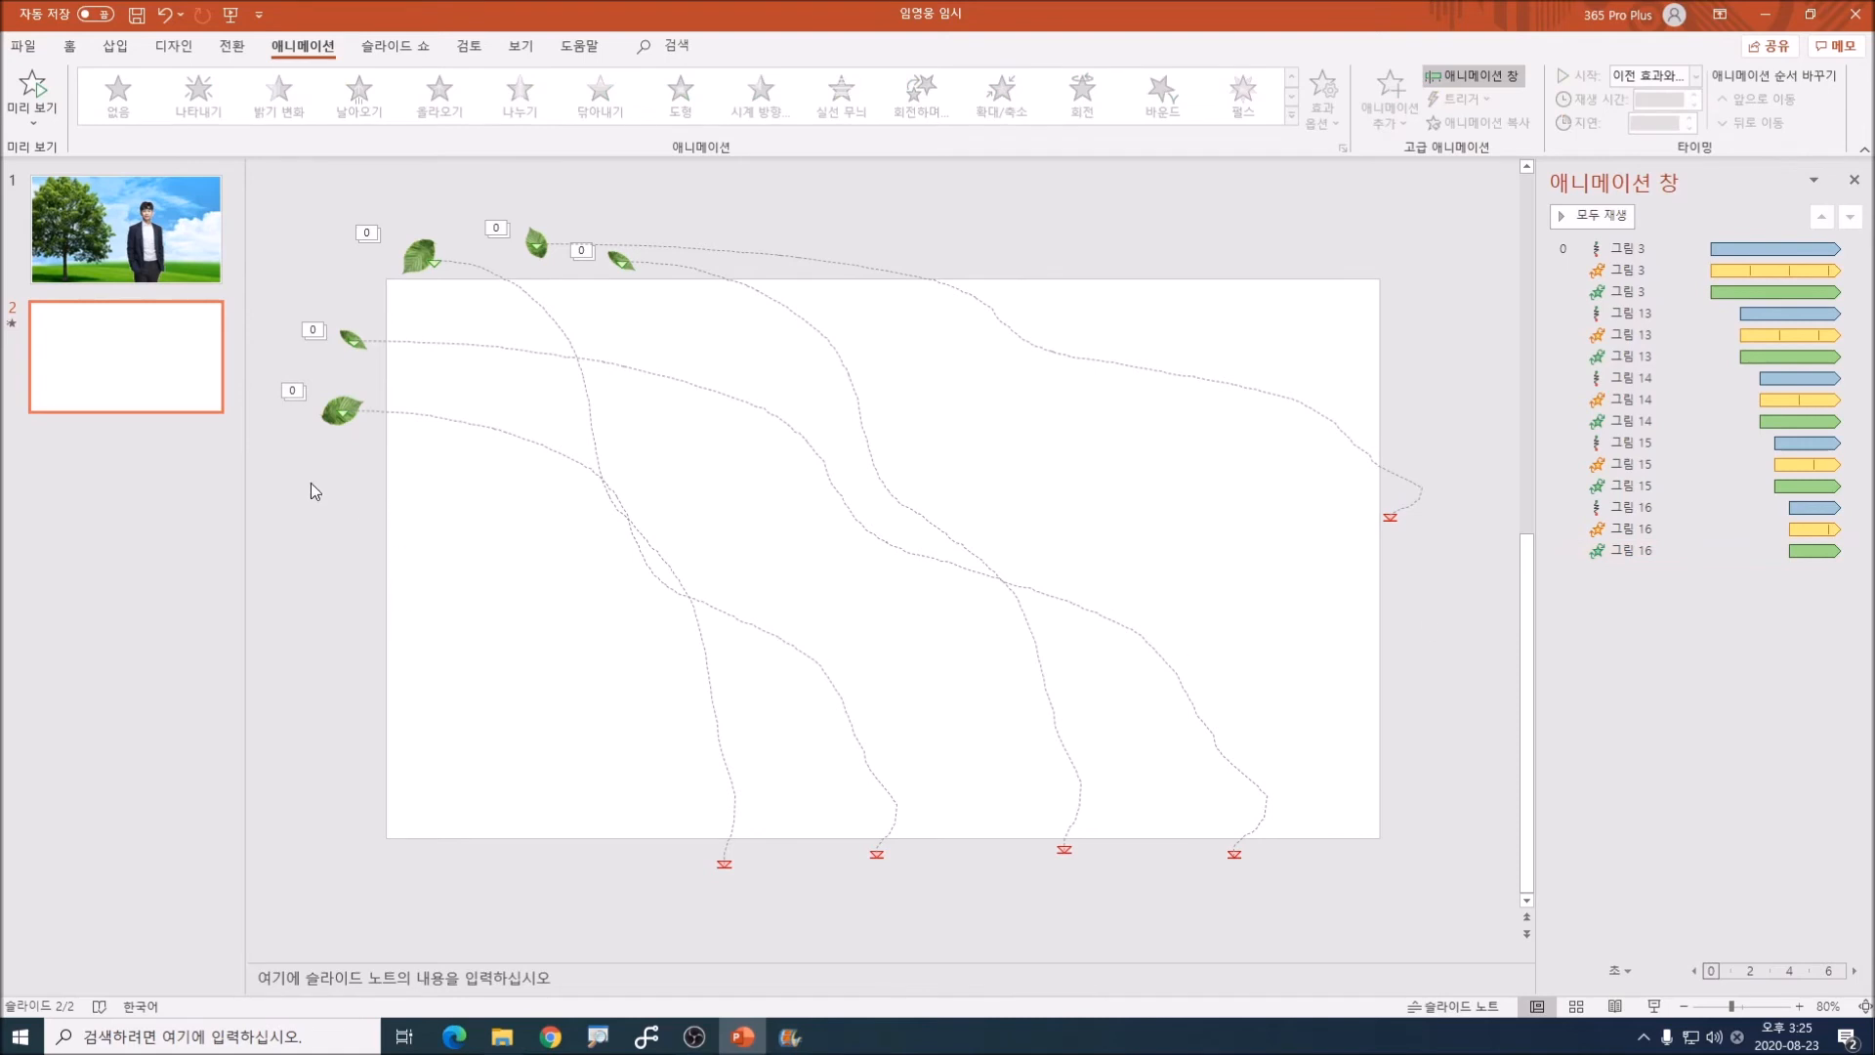
Step: Select the second leaf, whose path ends beyond the slide's right edge, and examine which three effects belong to it
key(ctrl+1)
click(556, 226)
mouse_move(568, 294)
mouse_down()
mouse_move(557, 305)
mouse_move(583, 253)
mouse_move(575, 312)
mouse_up()
key(Escape)
click(532, 237)
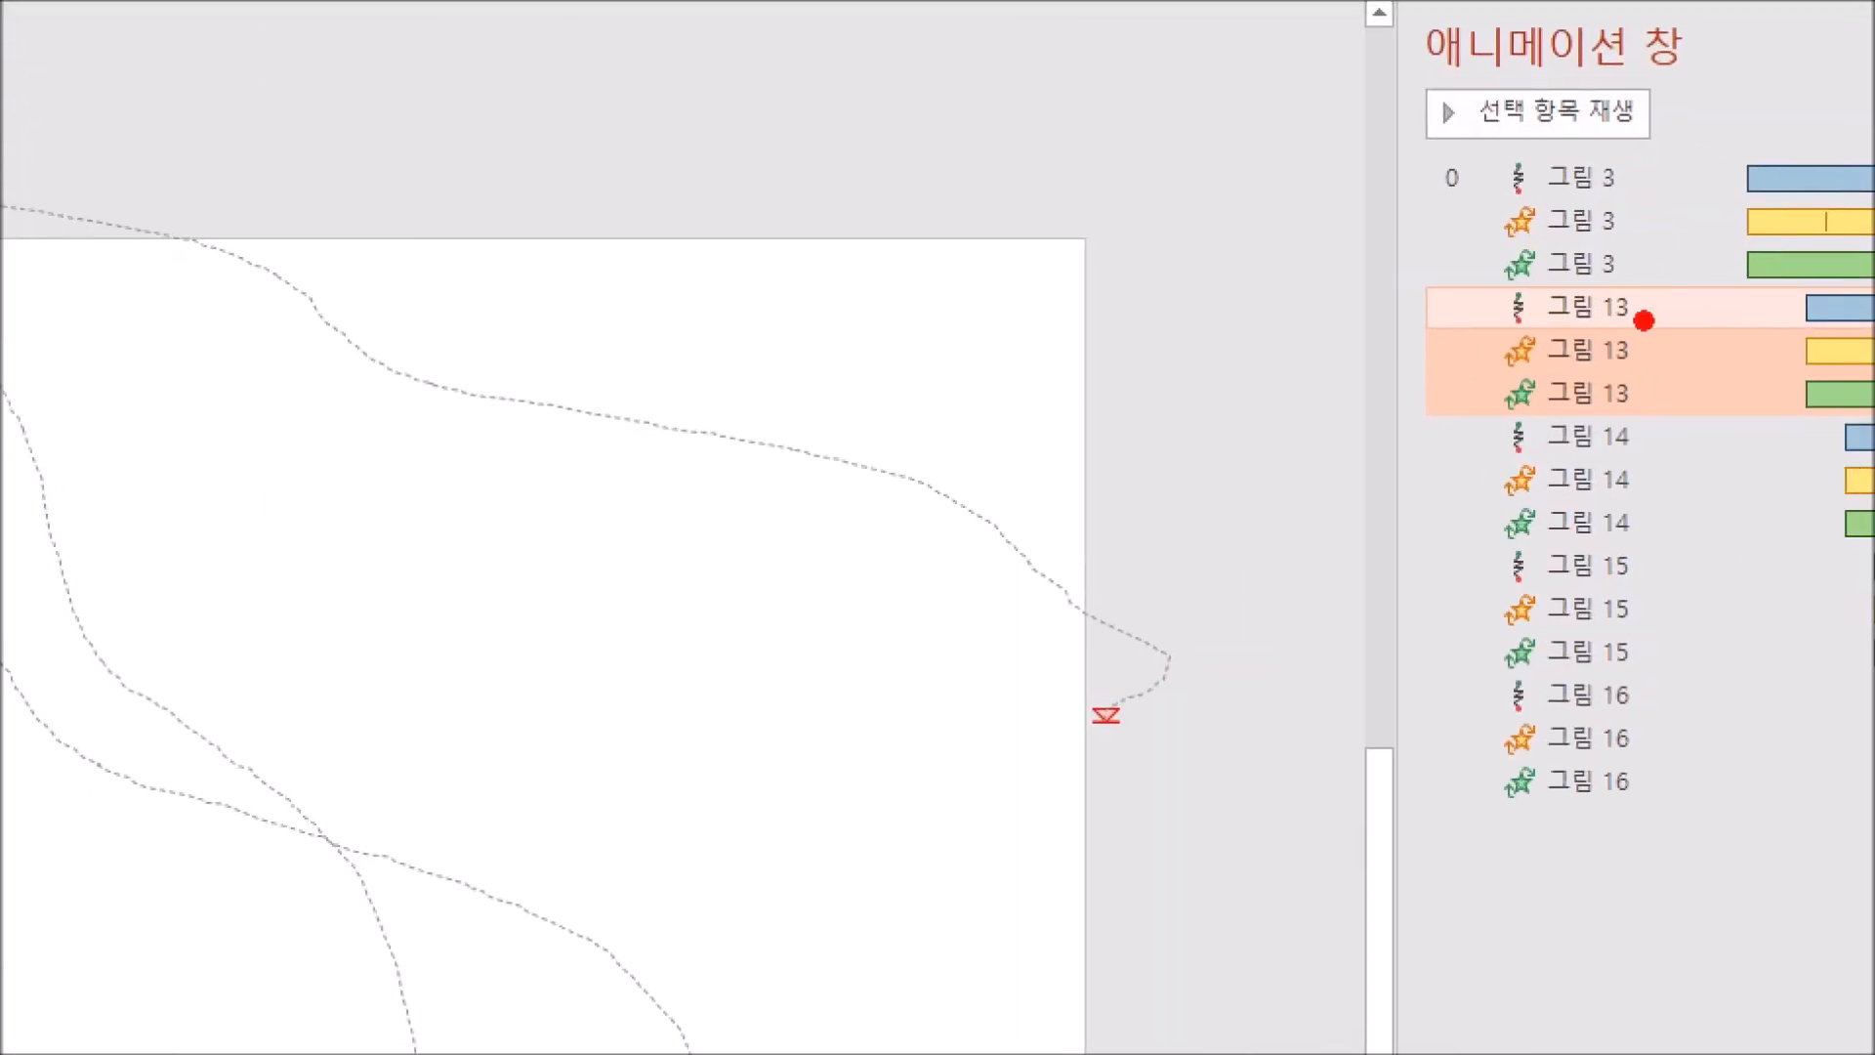
drag(1520, 373, 1663, 378)
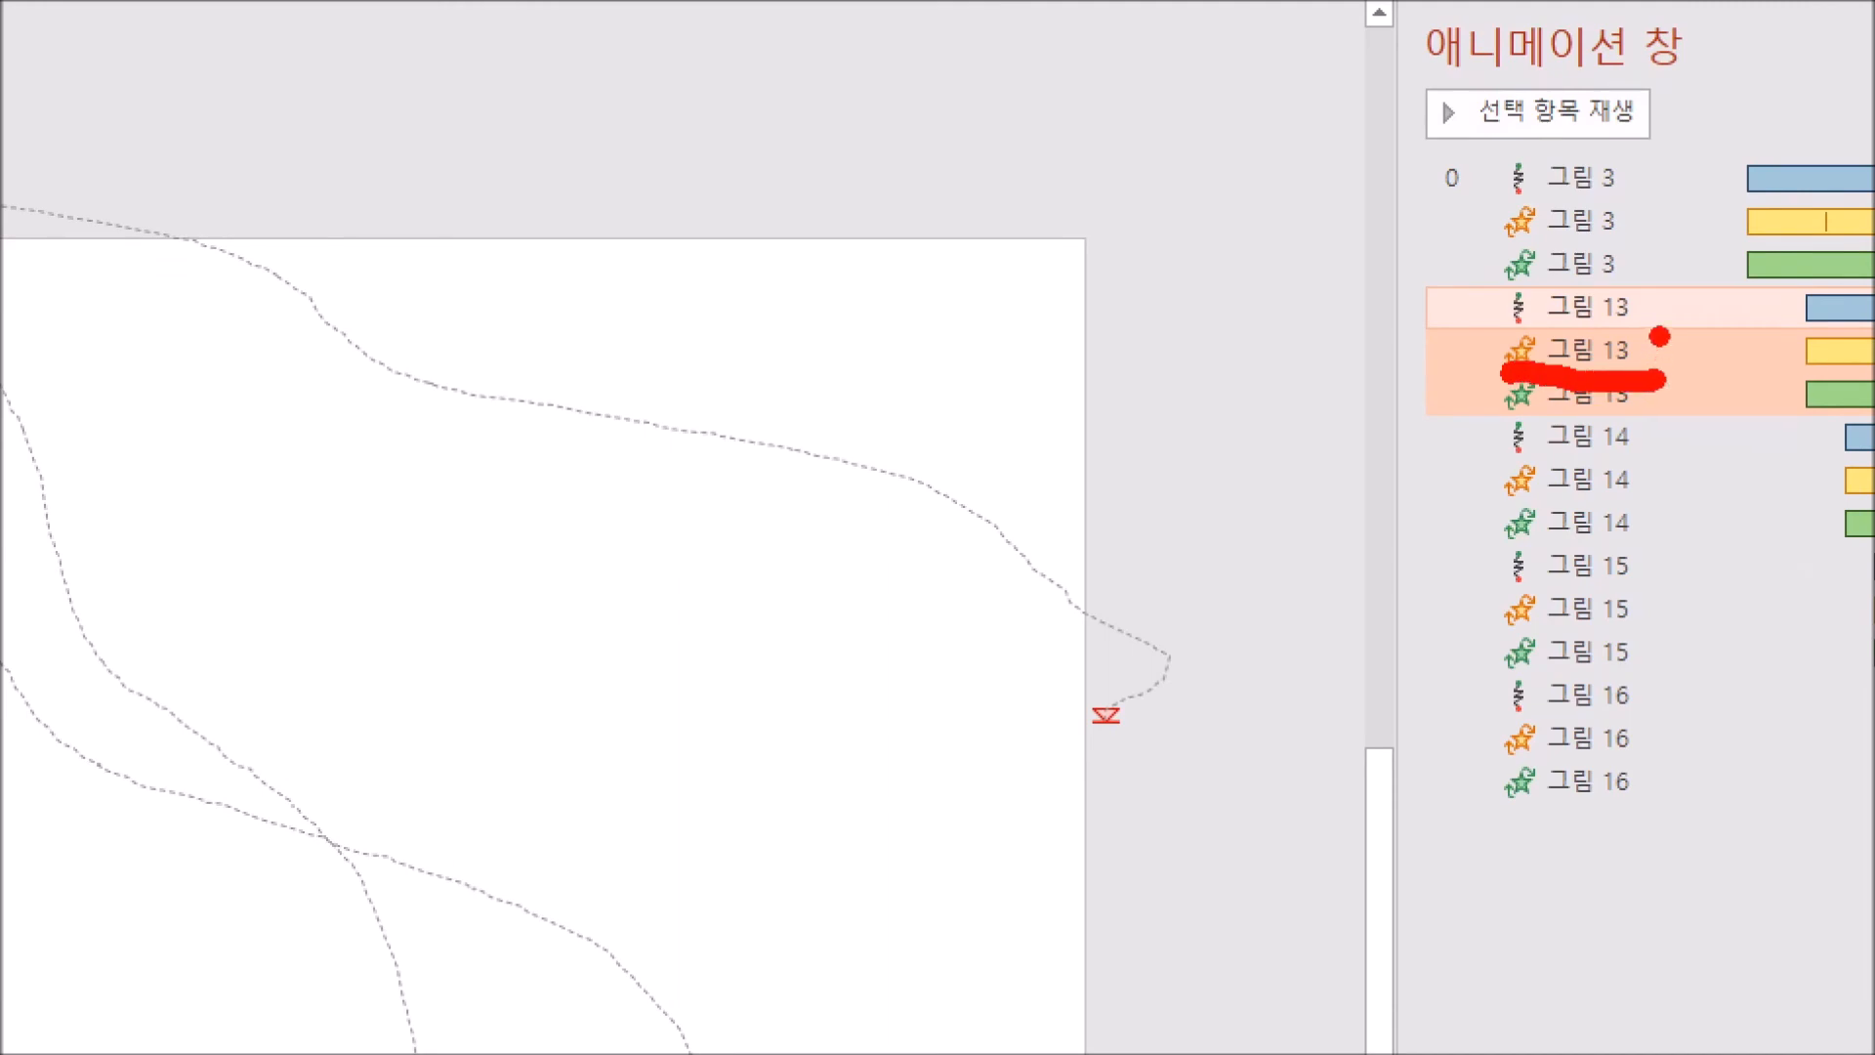
drag(1543, 318, 1624, 316)
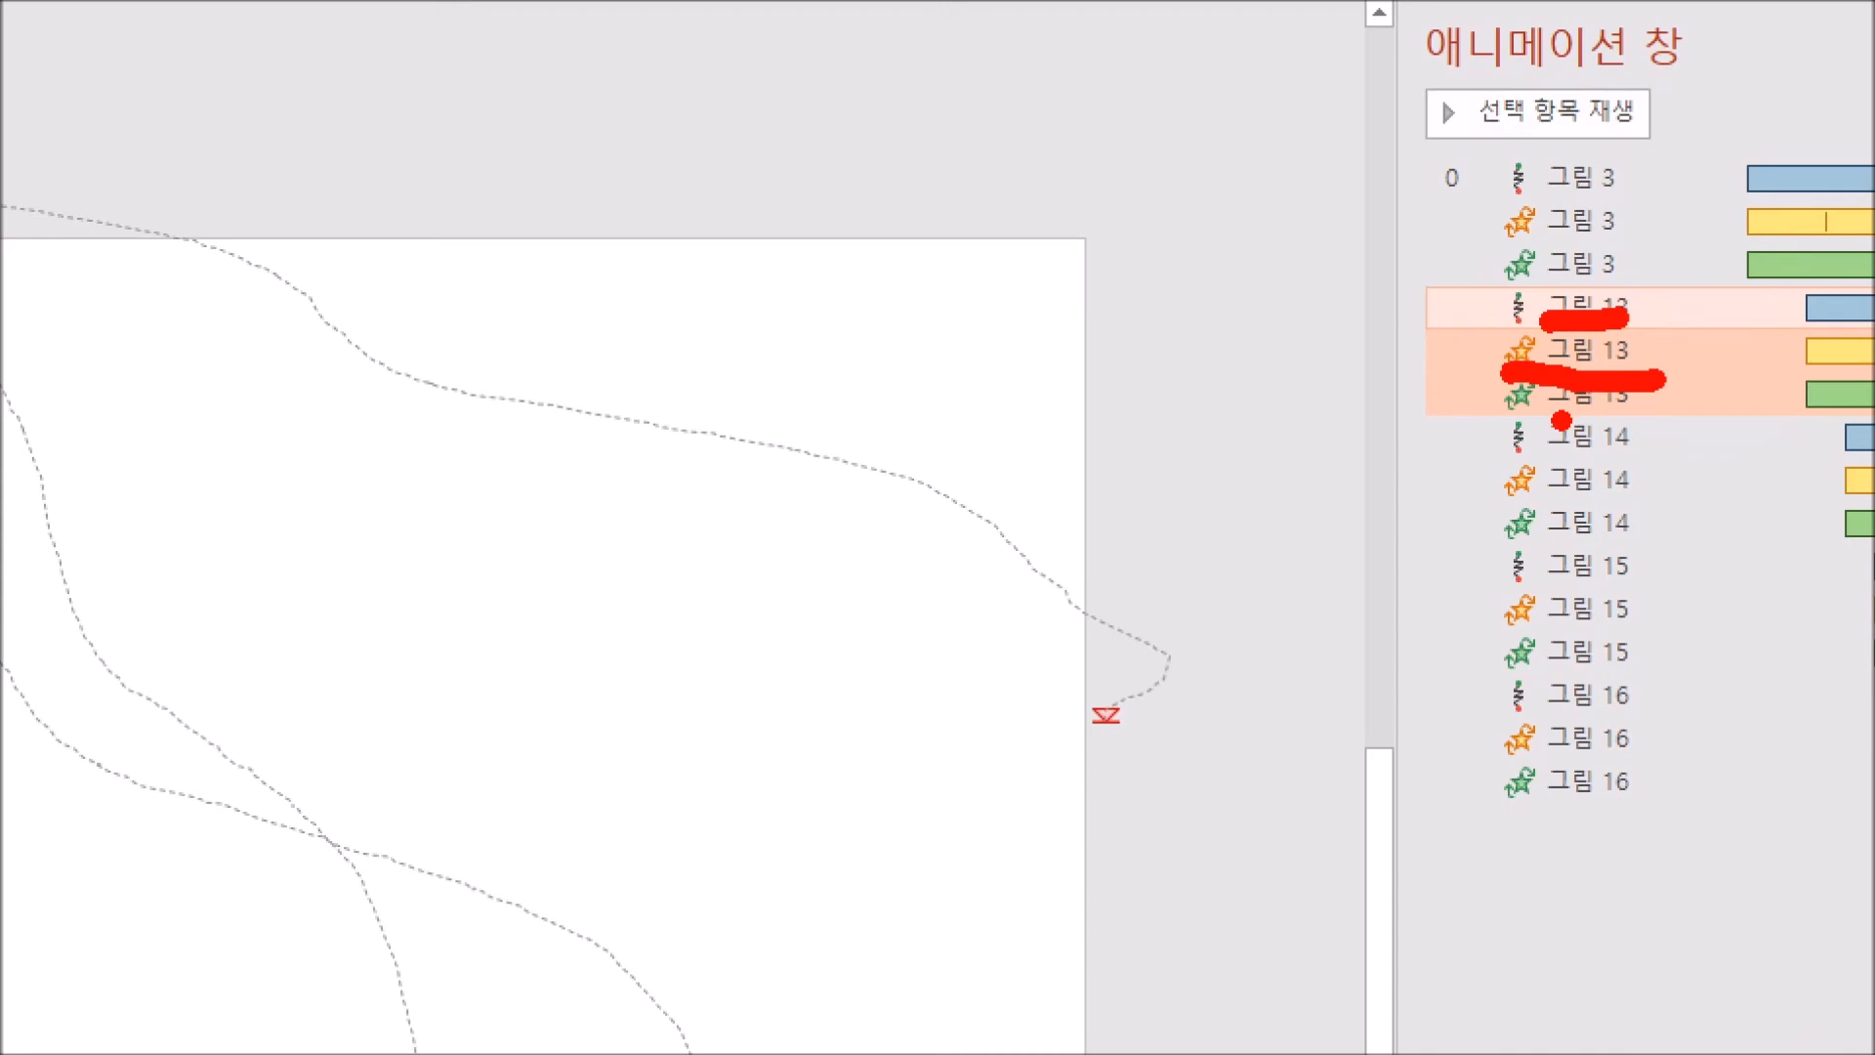
drag(1556, 420, 1677, 416)
key(Escape)
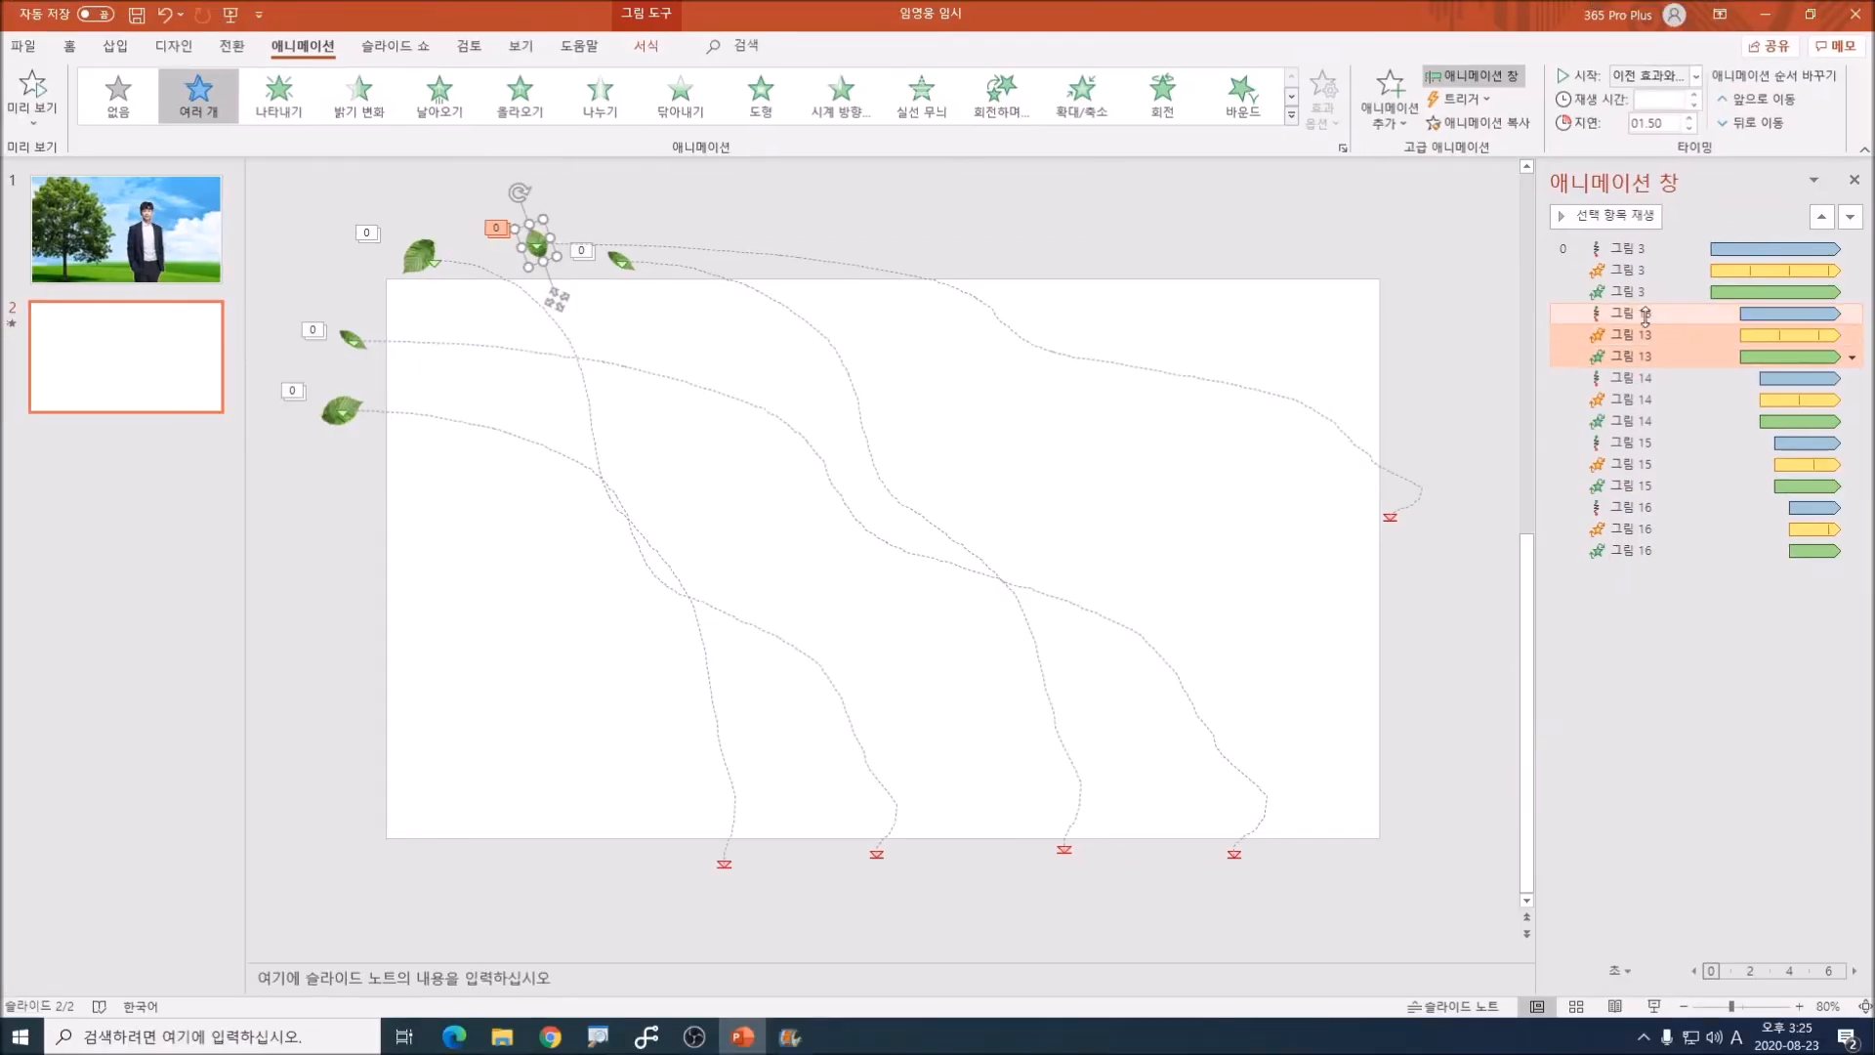
Step: Set the second leaf's custom motion path duration to 9 seconds and adjust the duration of its entrance effect
click(1642, 316)
click(1645, 317)
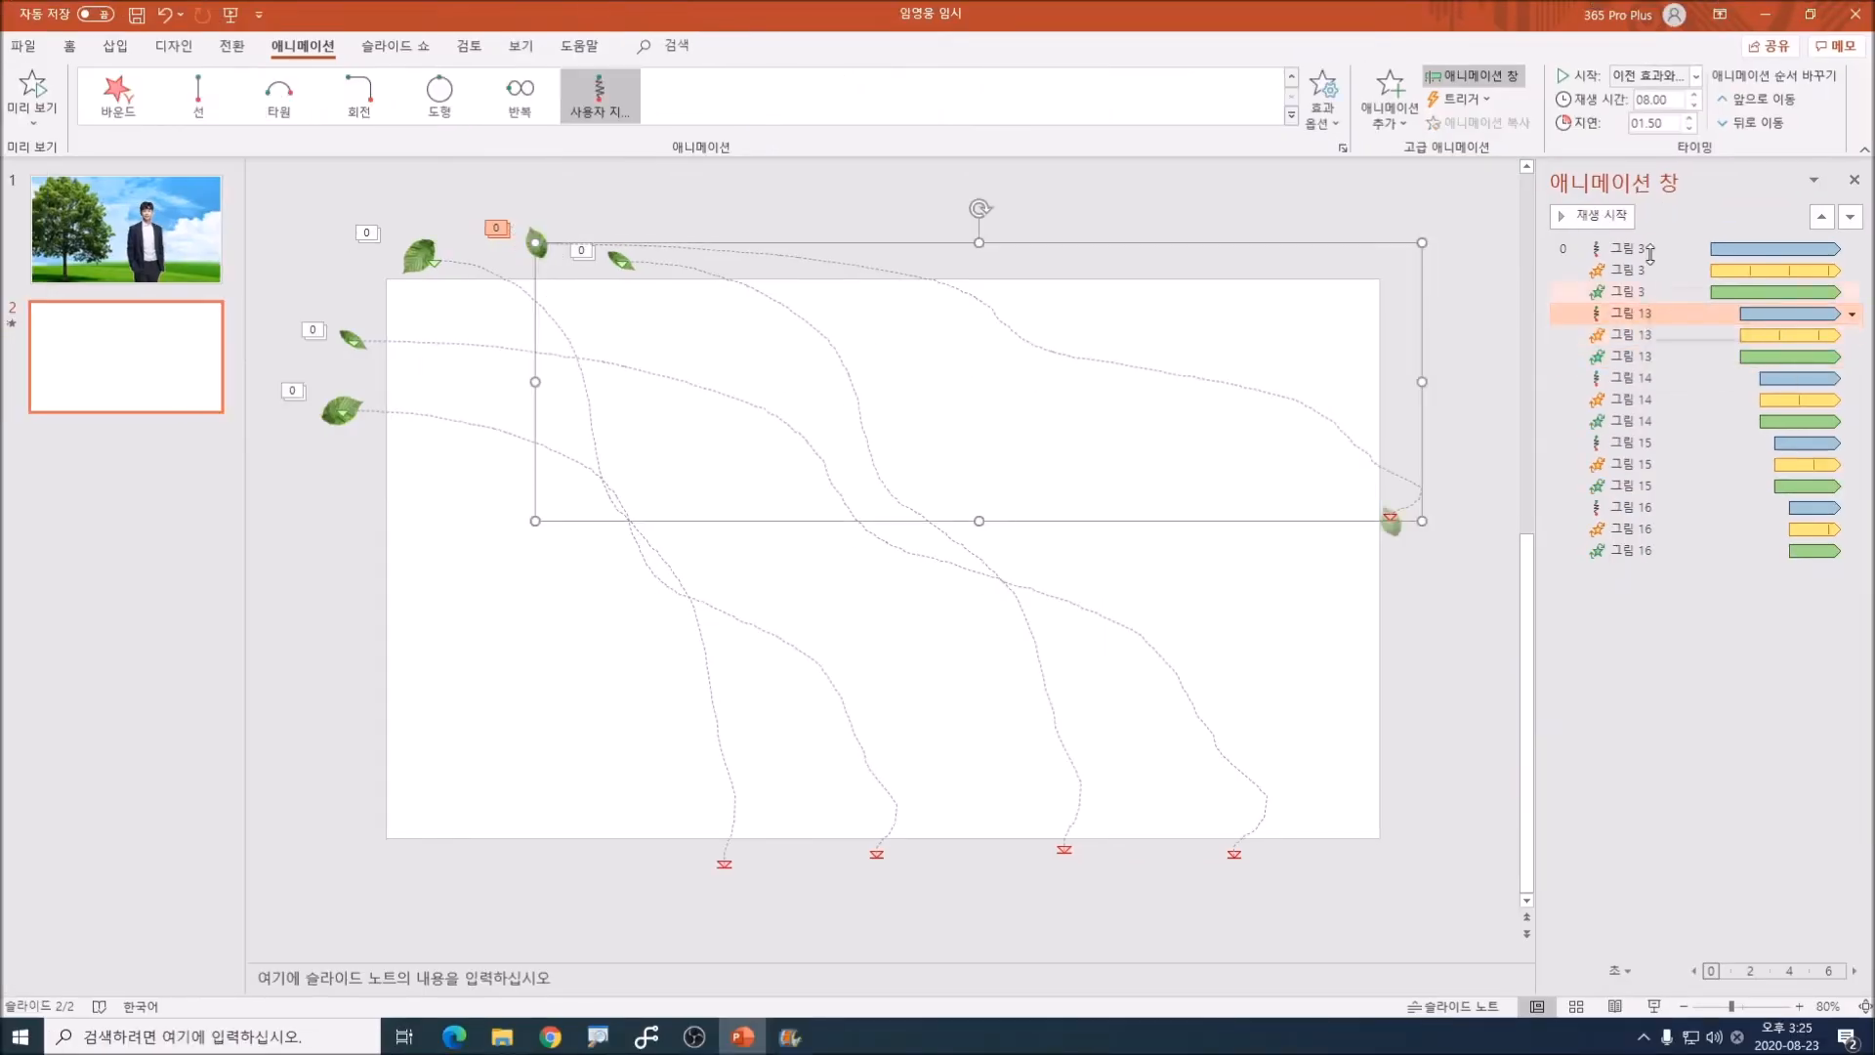
click(1696, 95)
click(1696, 95)
click(1696, 96)
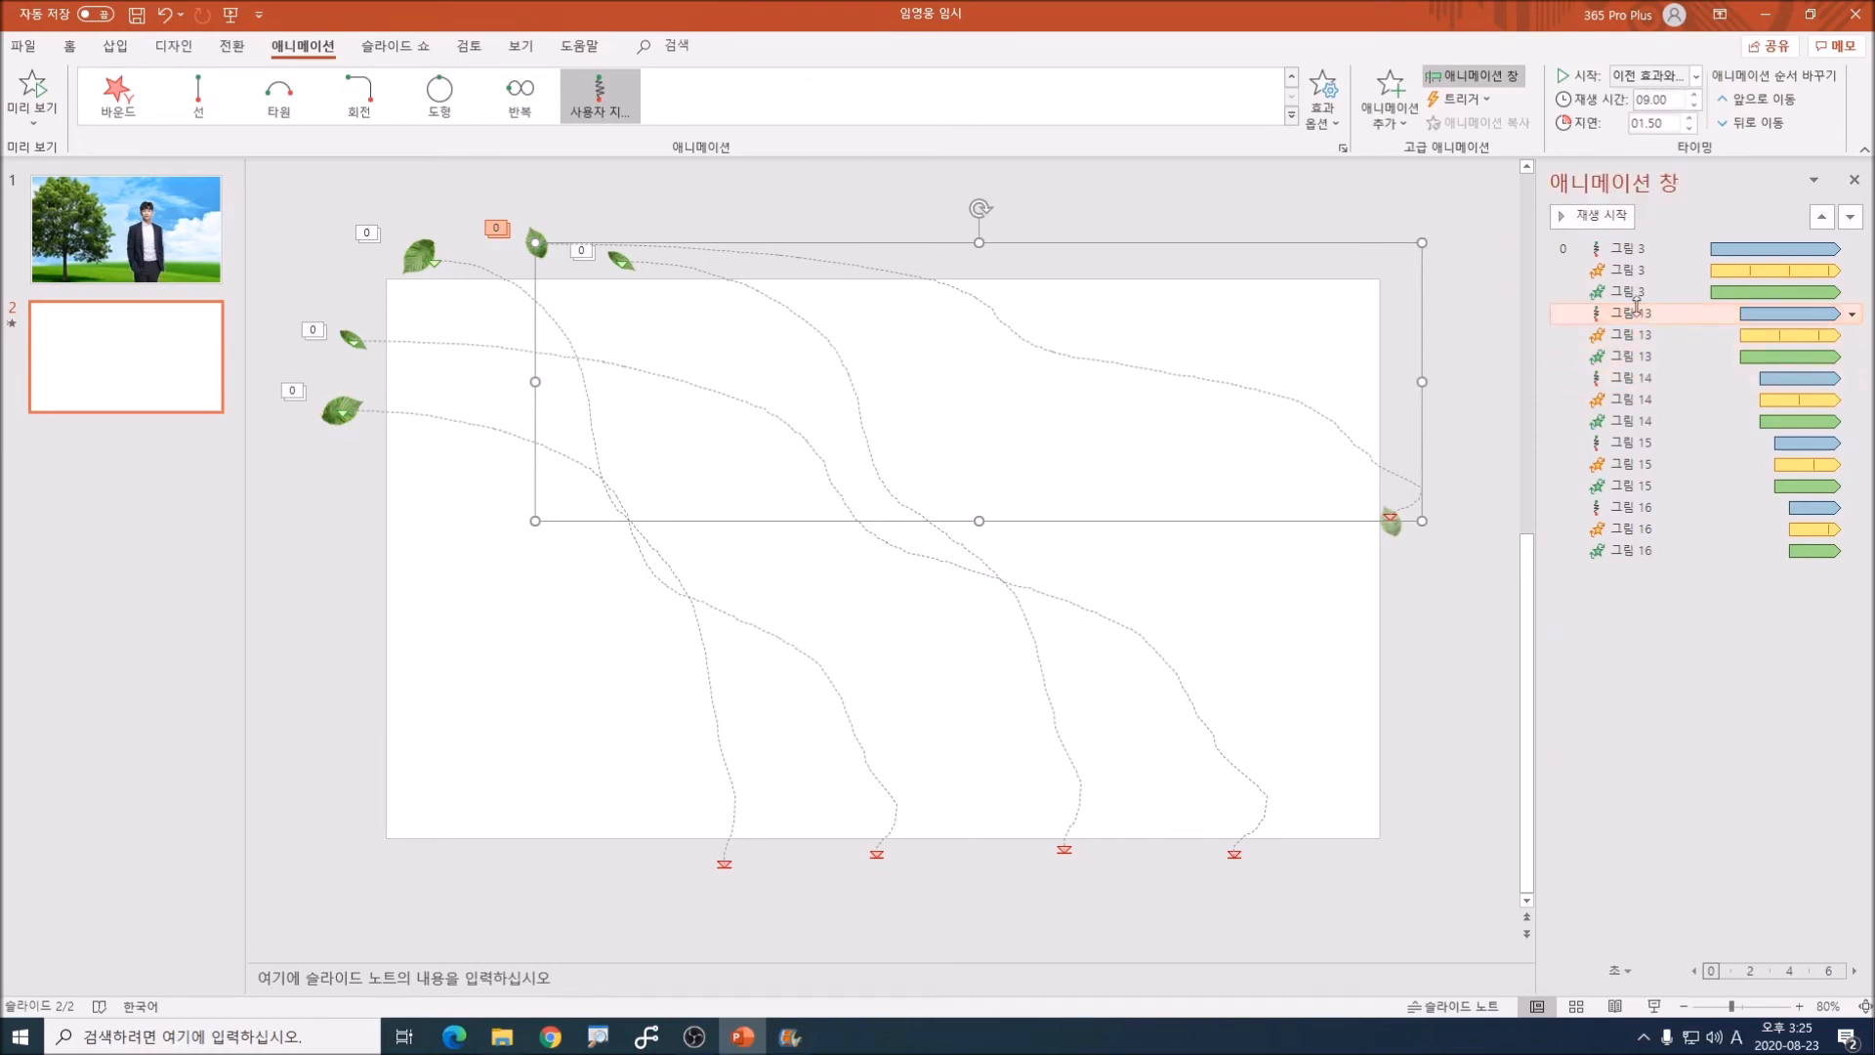
click(1636, 356)
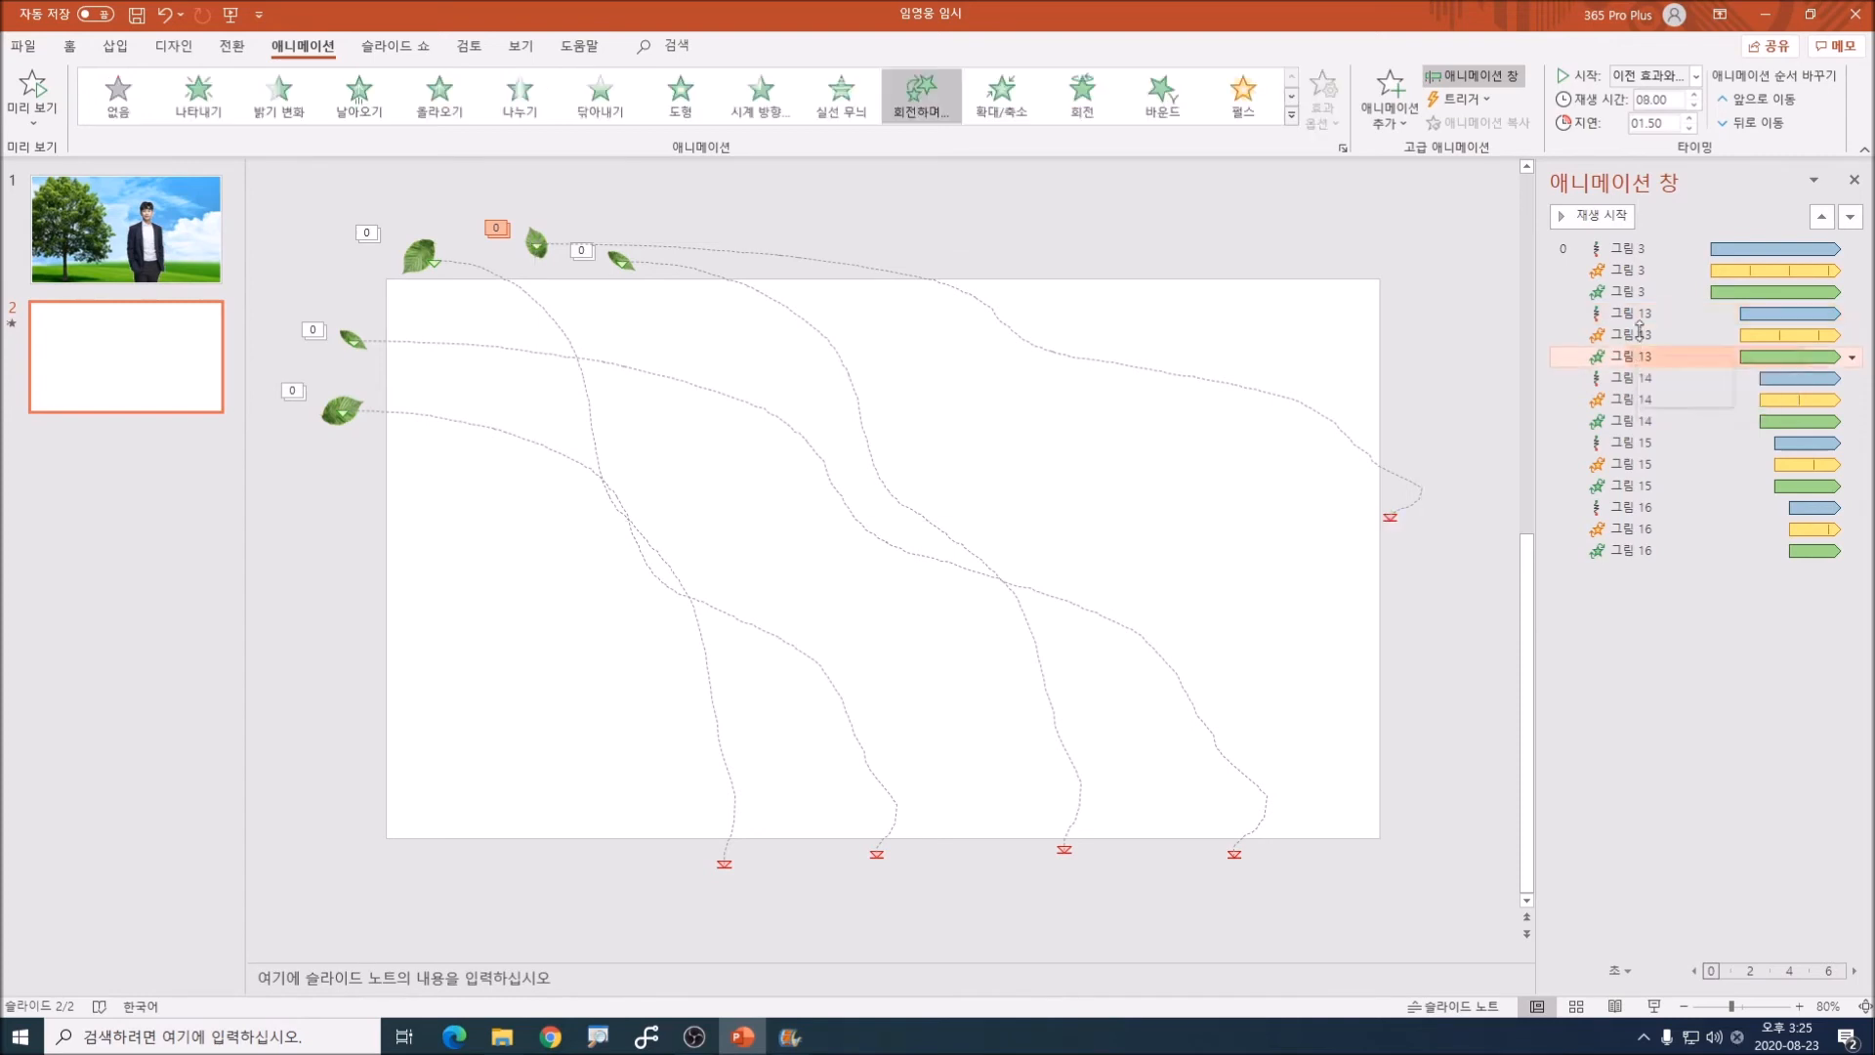
click(1695, 105)
click(1695, 105)
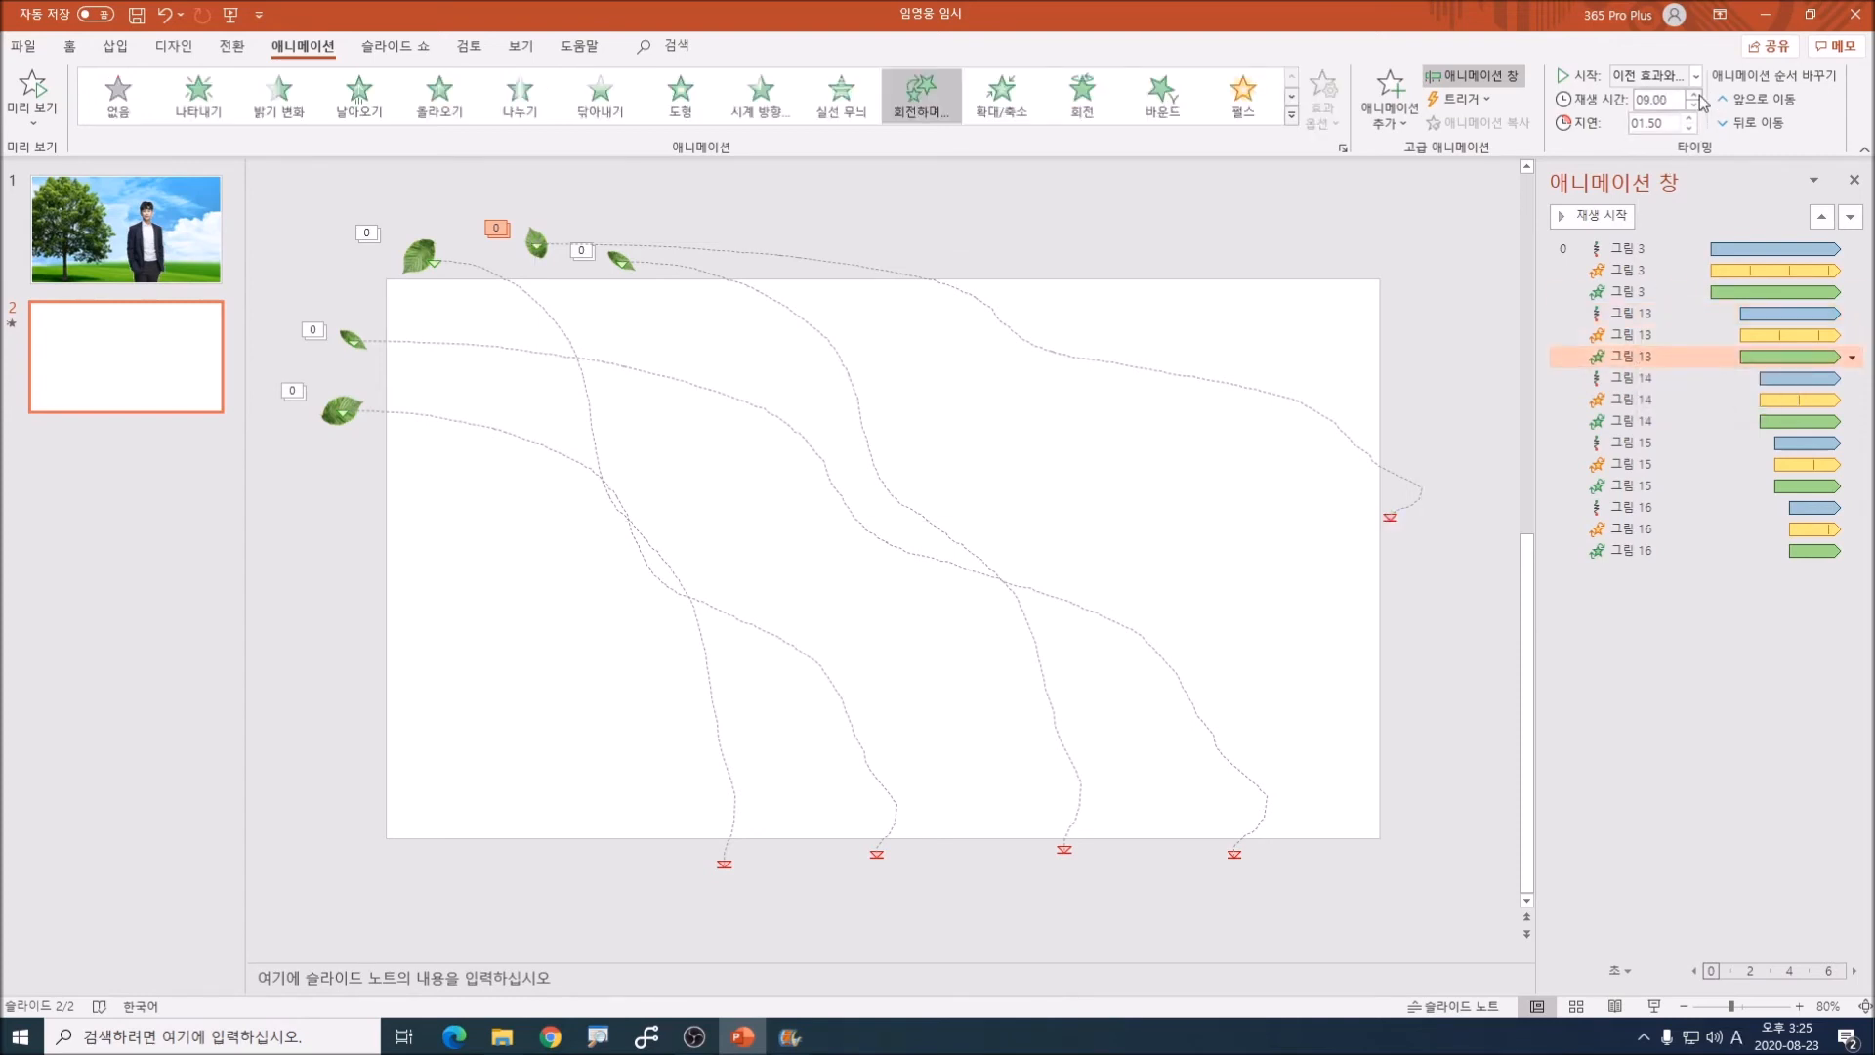
click(1464, 447)
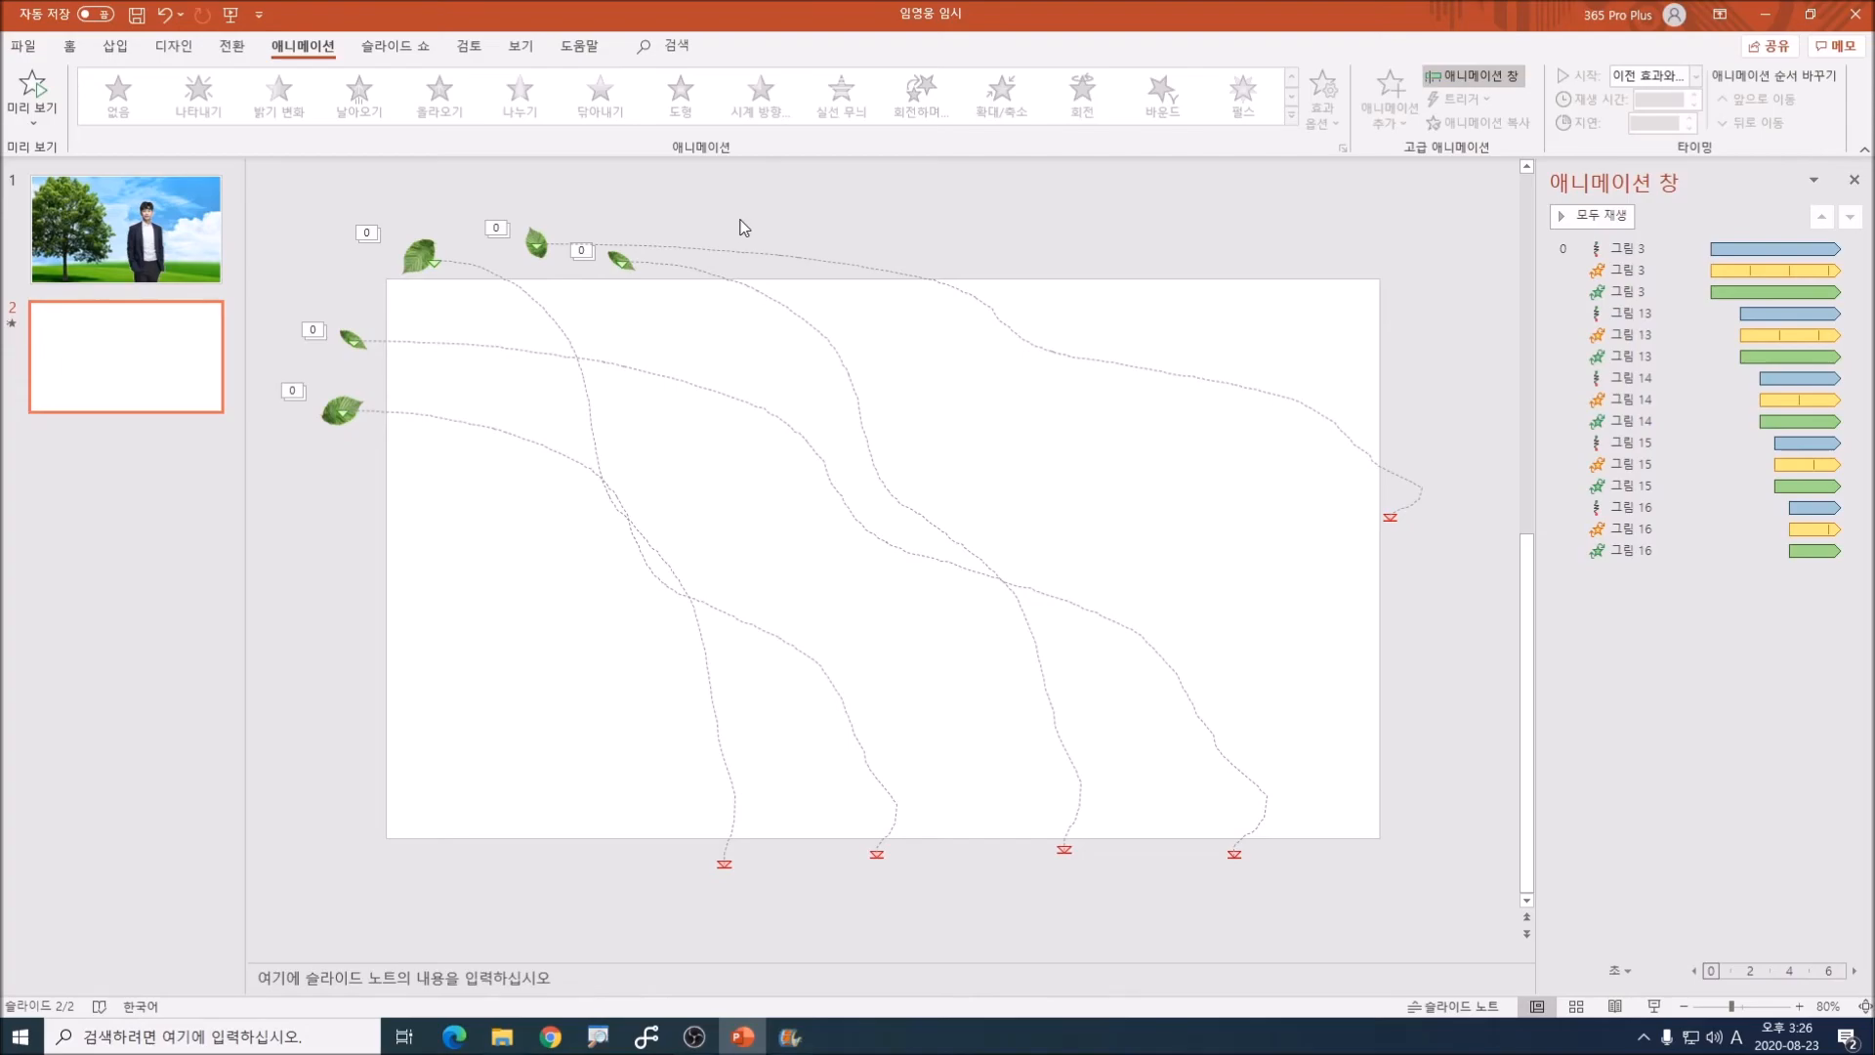
Step: Play the slide show from the beginning through the leaves slide to check the falling-leaves animation
key(F5)
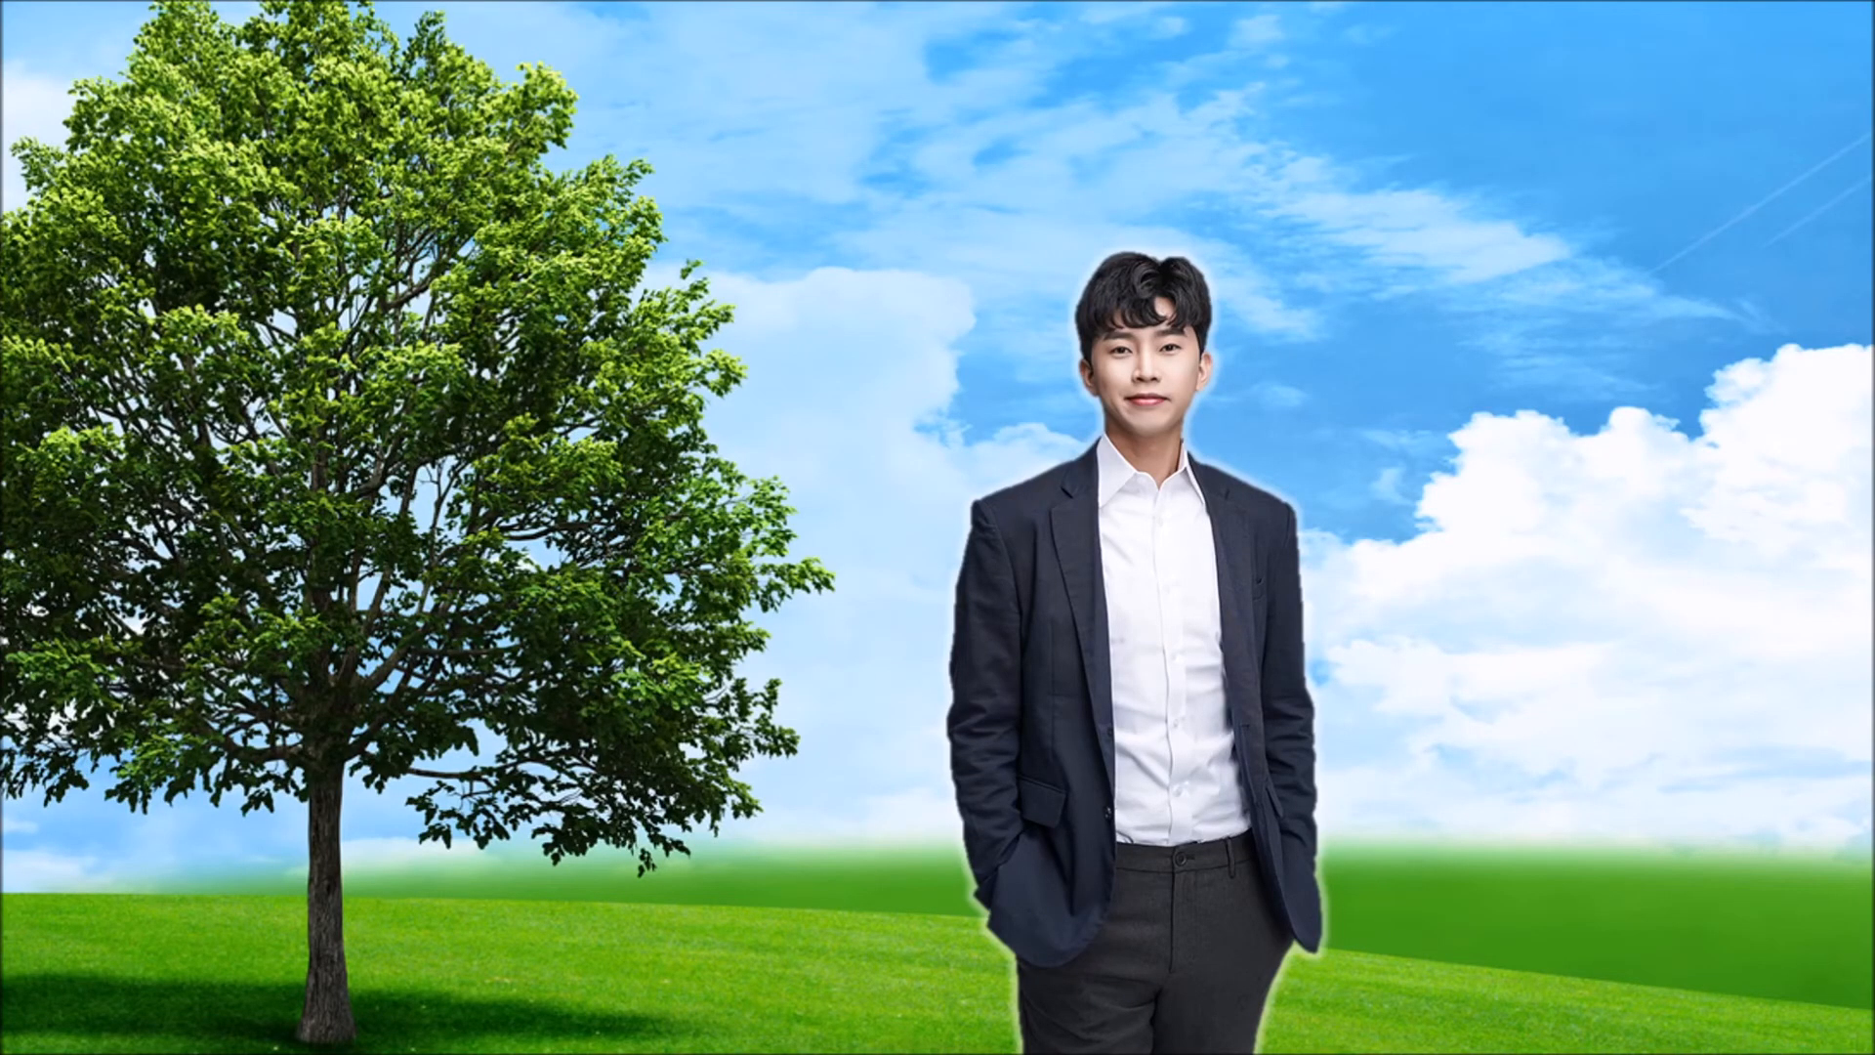
key(Return)
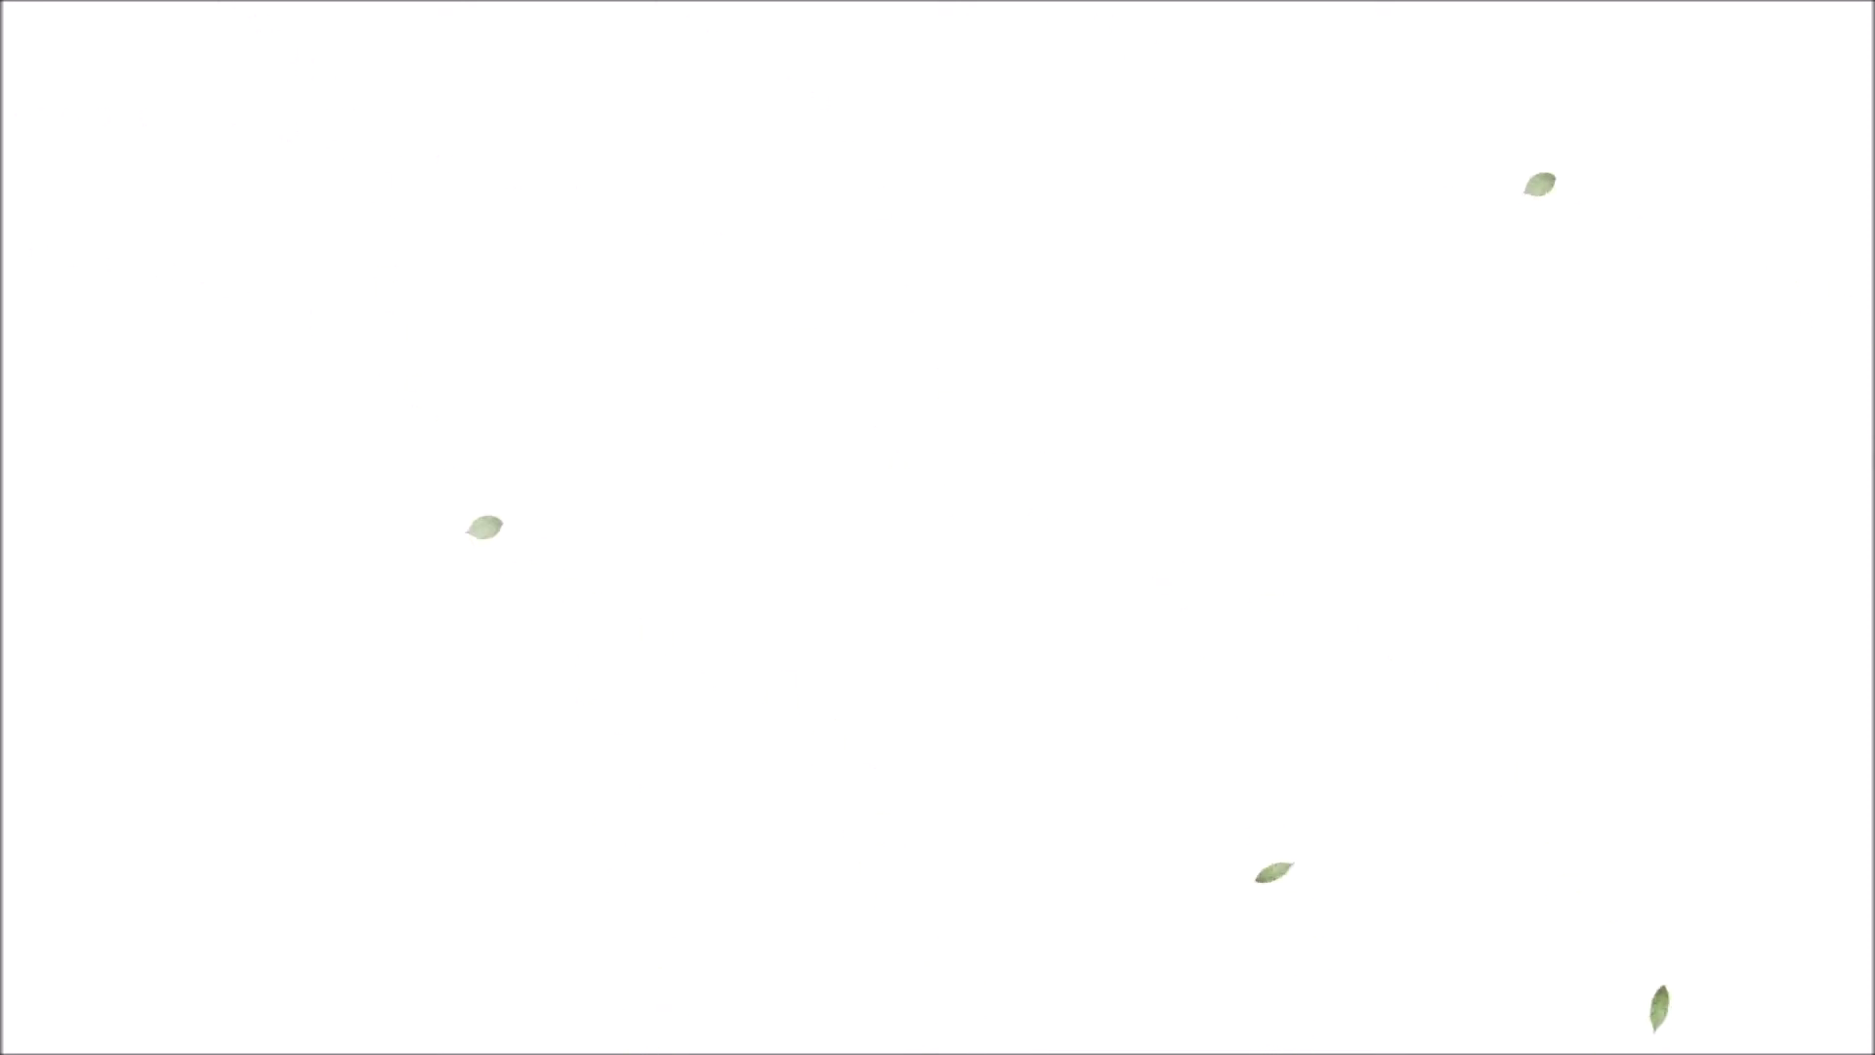
key(Escape)
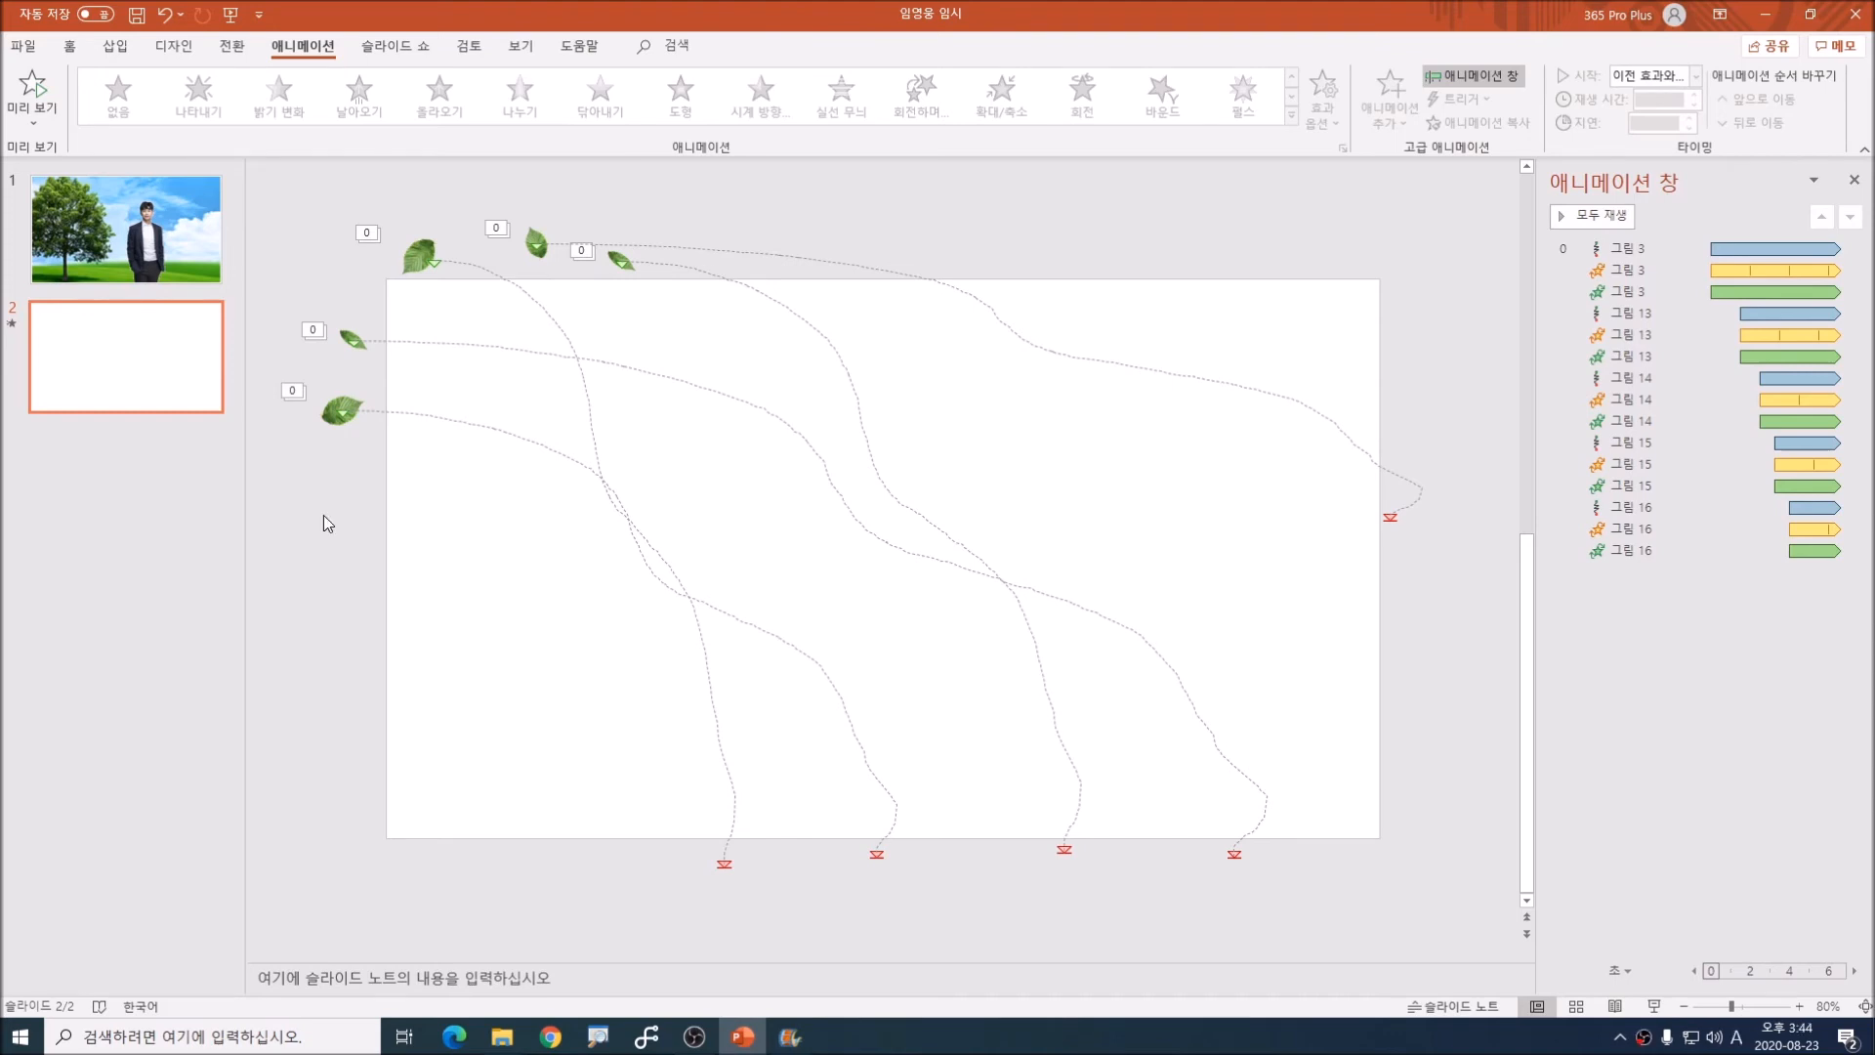
Step: Cut all five animated leaves from slide 2 and paste them onto slide 1 over the tree scene
click(134, 399)
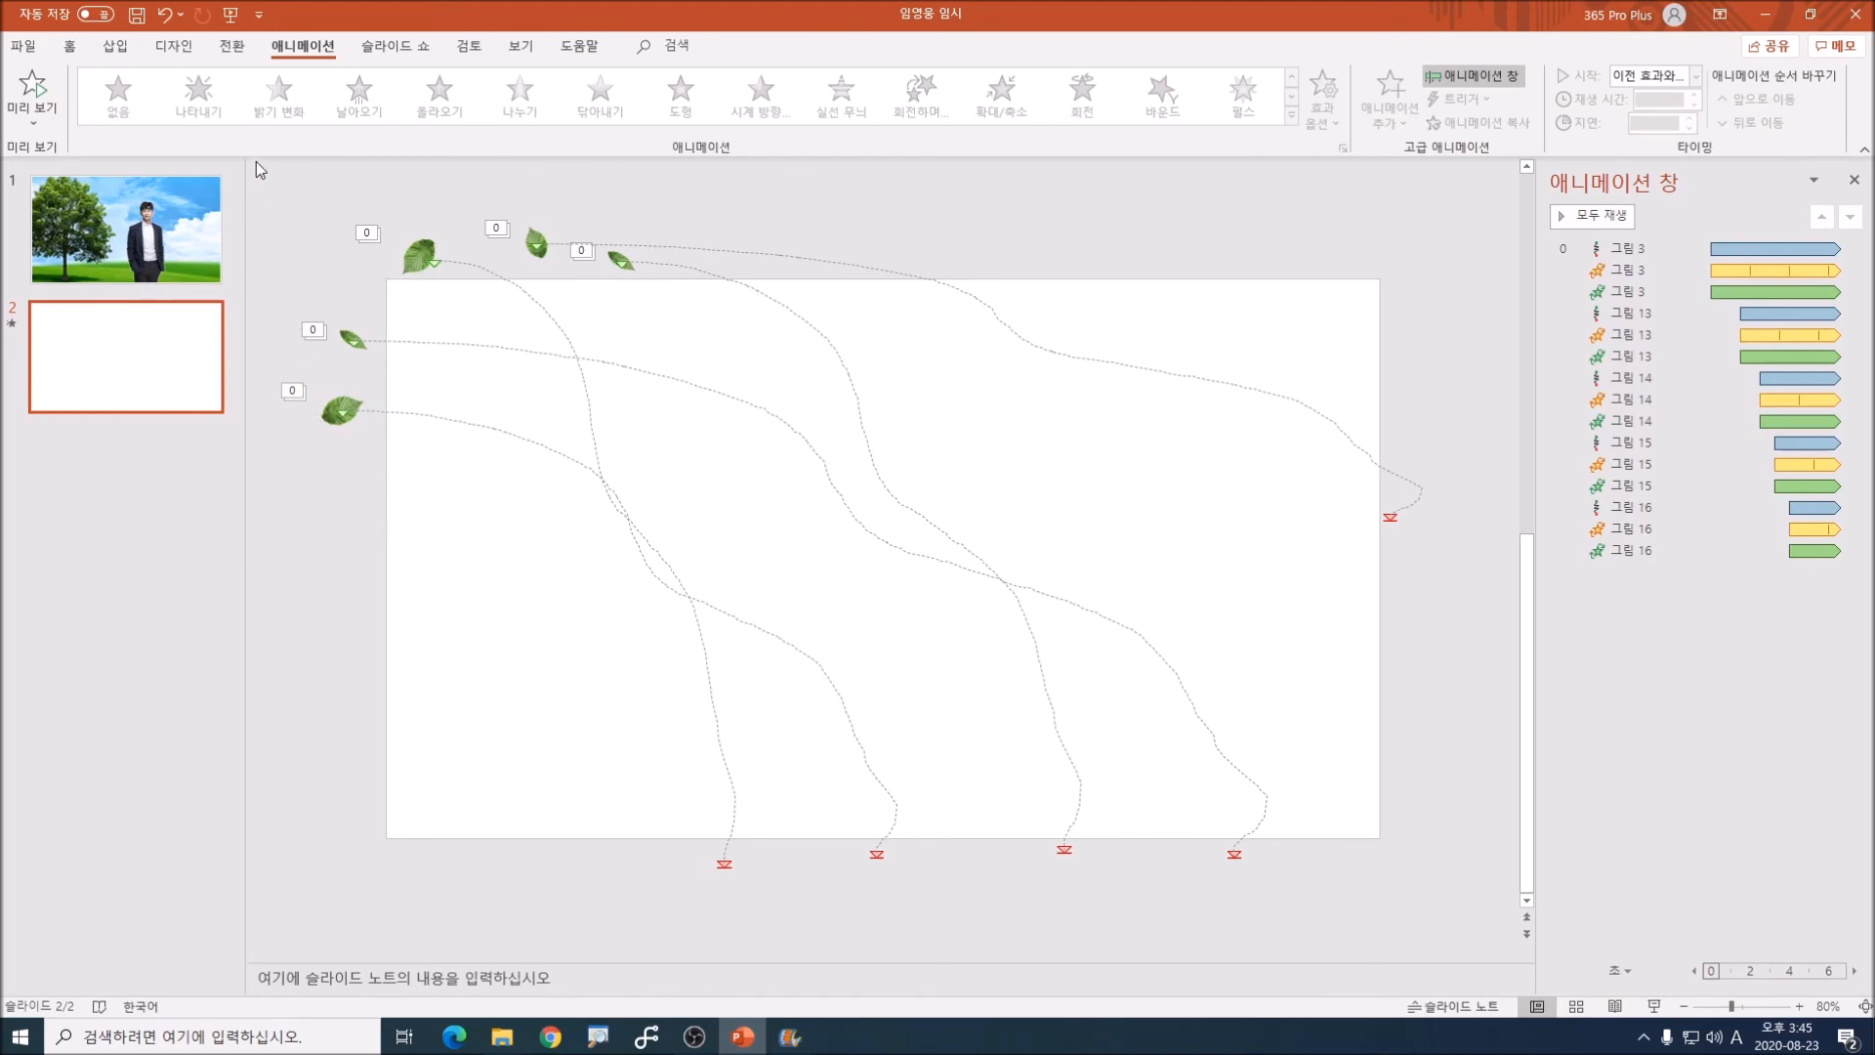
drag(255, 161, 776, 524)
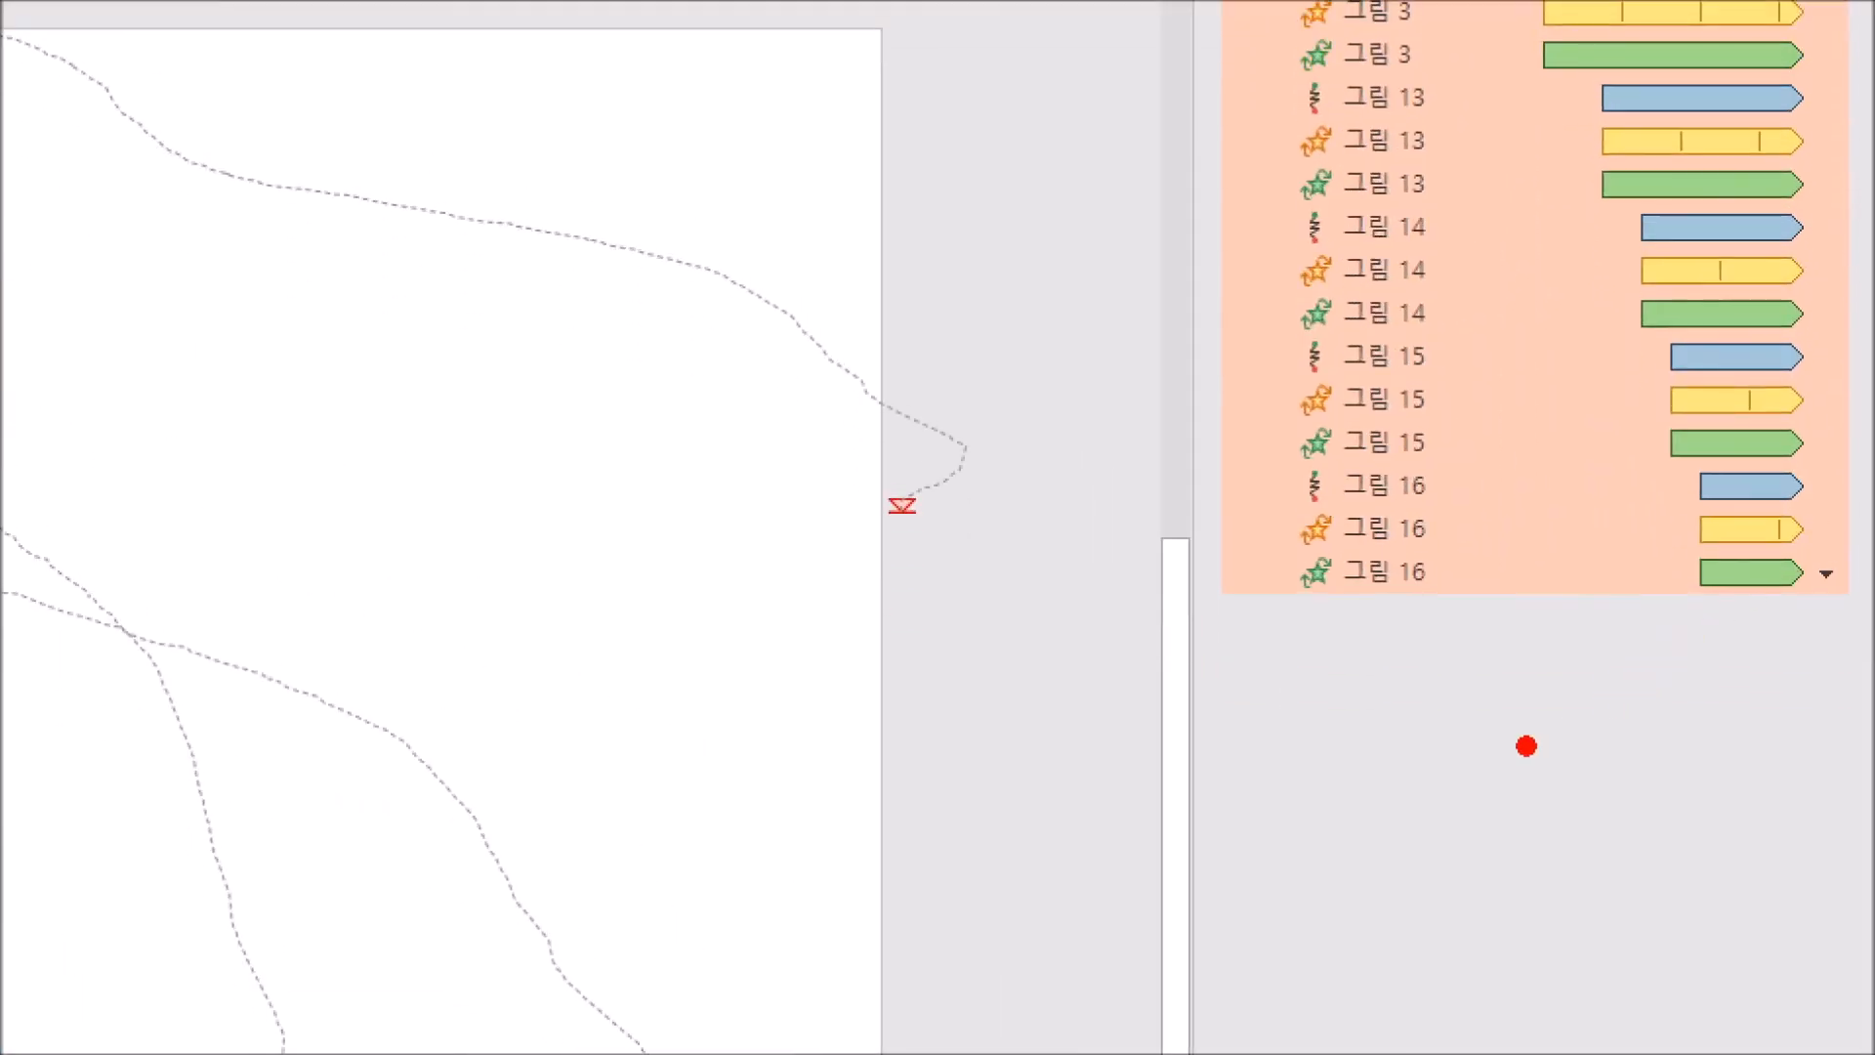
drag(1269, 687, 1860, 709)
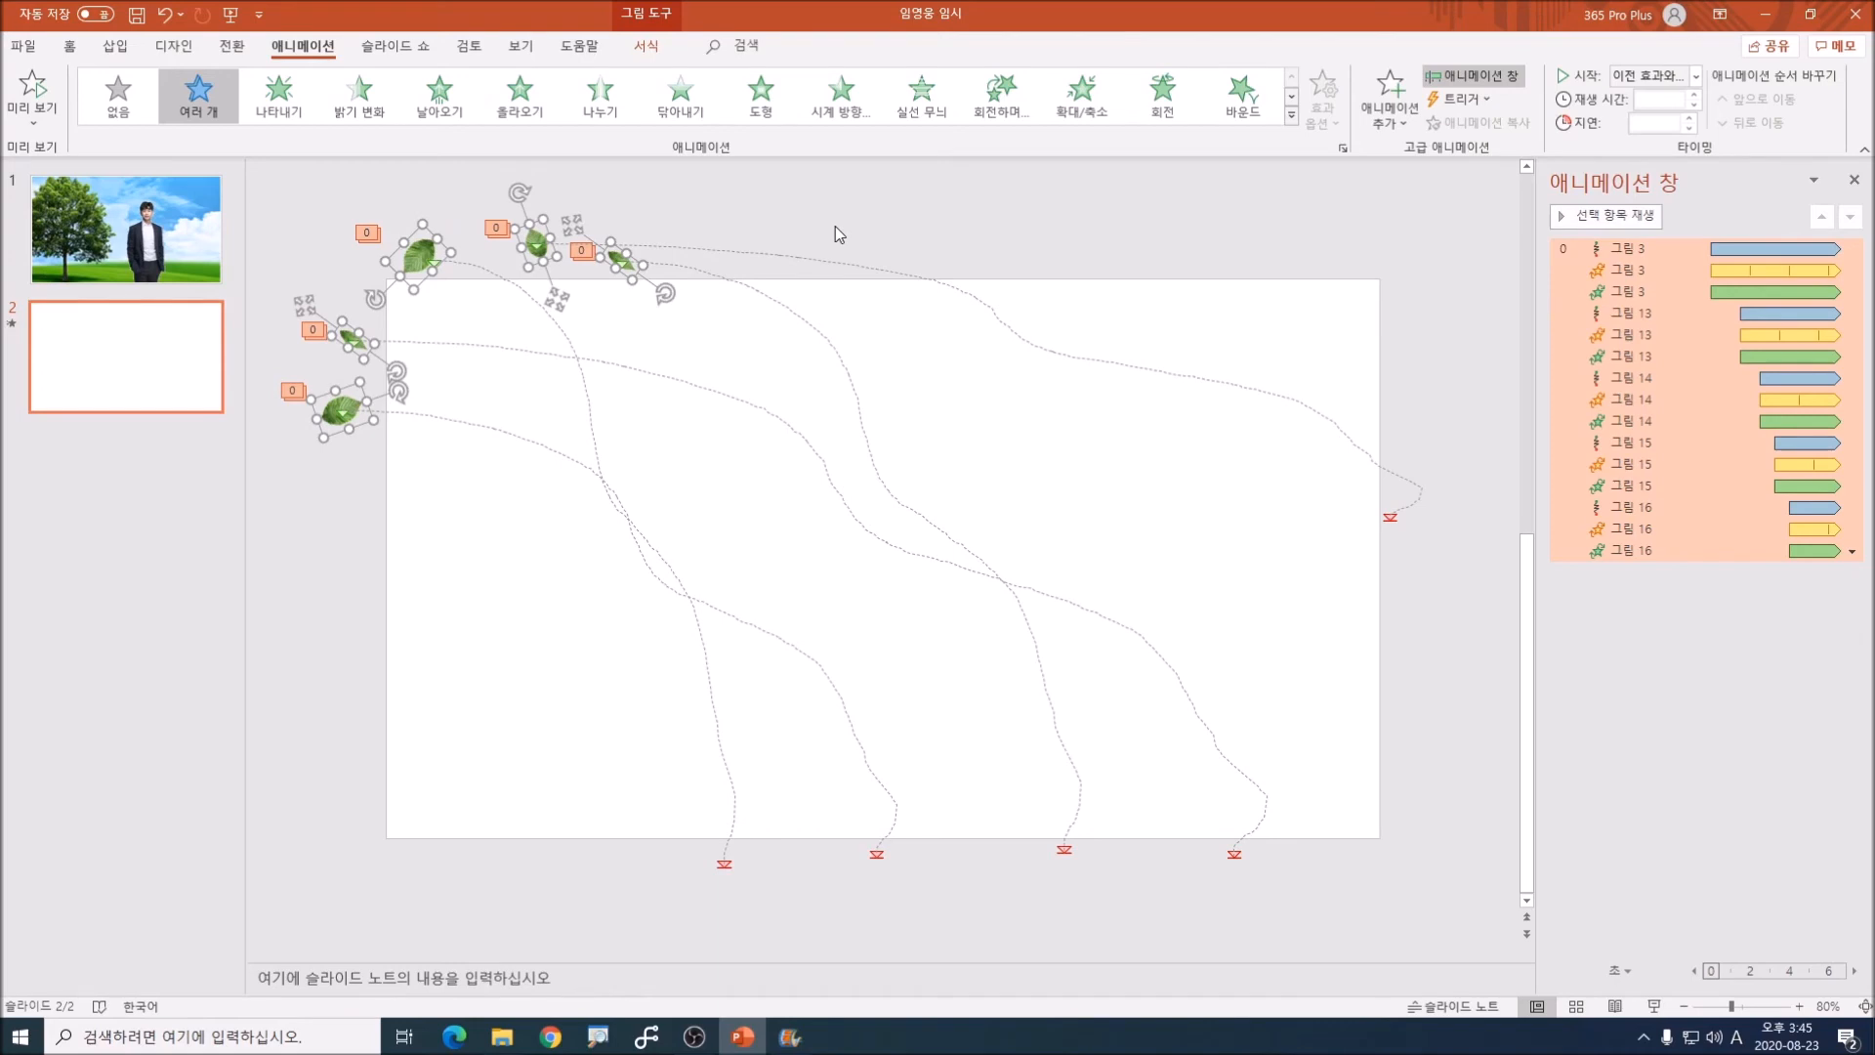
key(Delete)
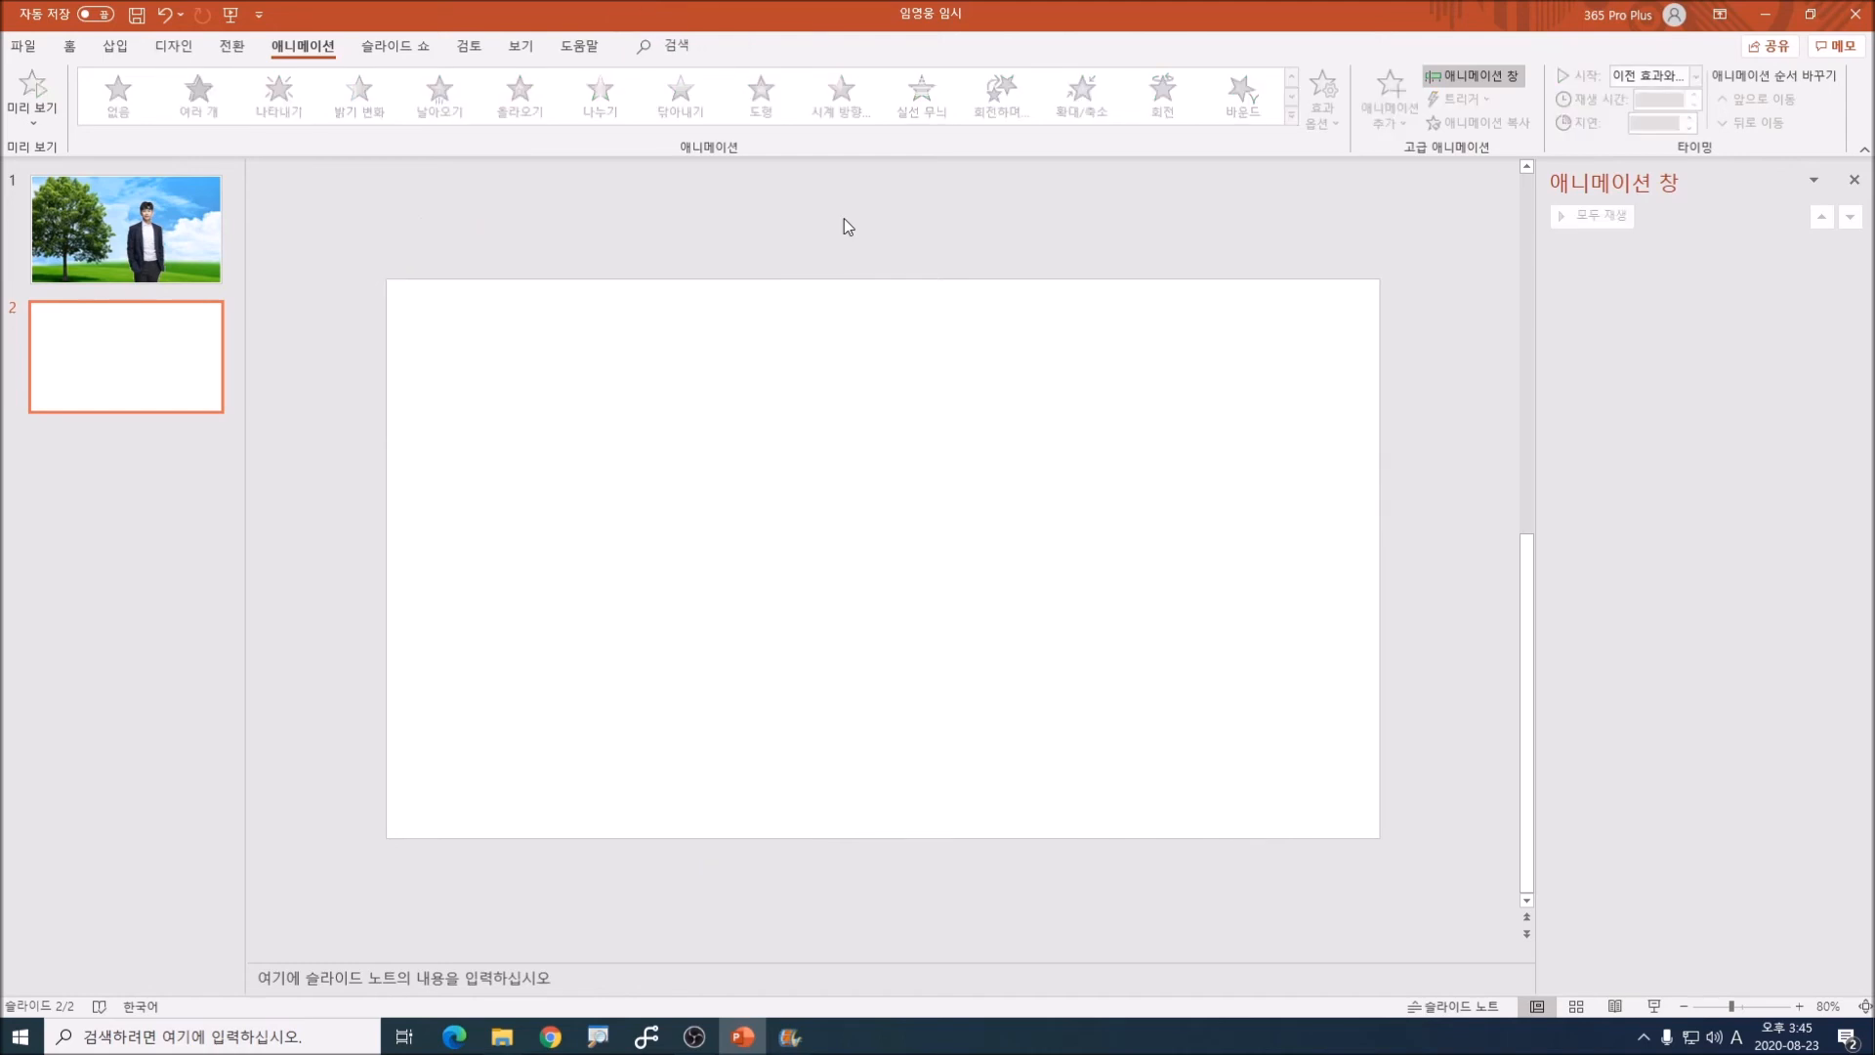
click(186, 252)
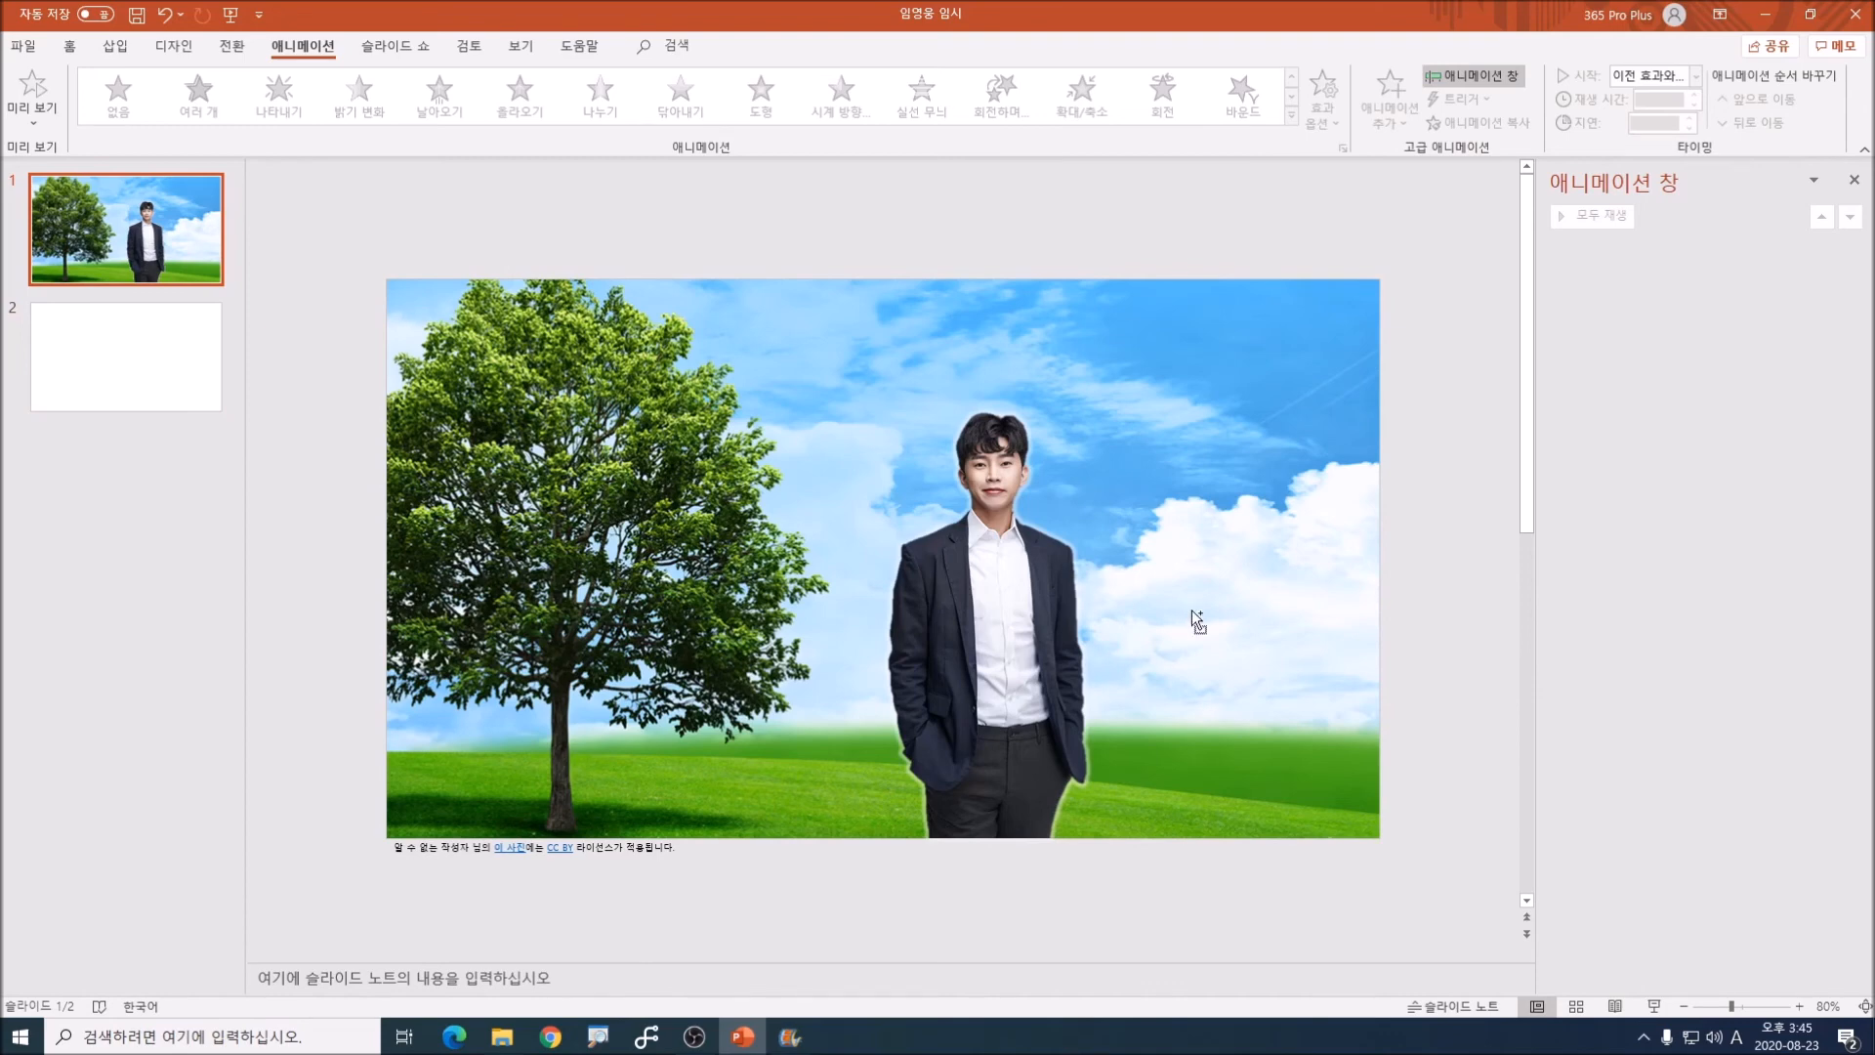
key(ctrl+v)
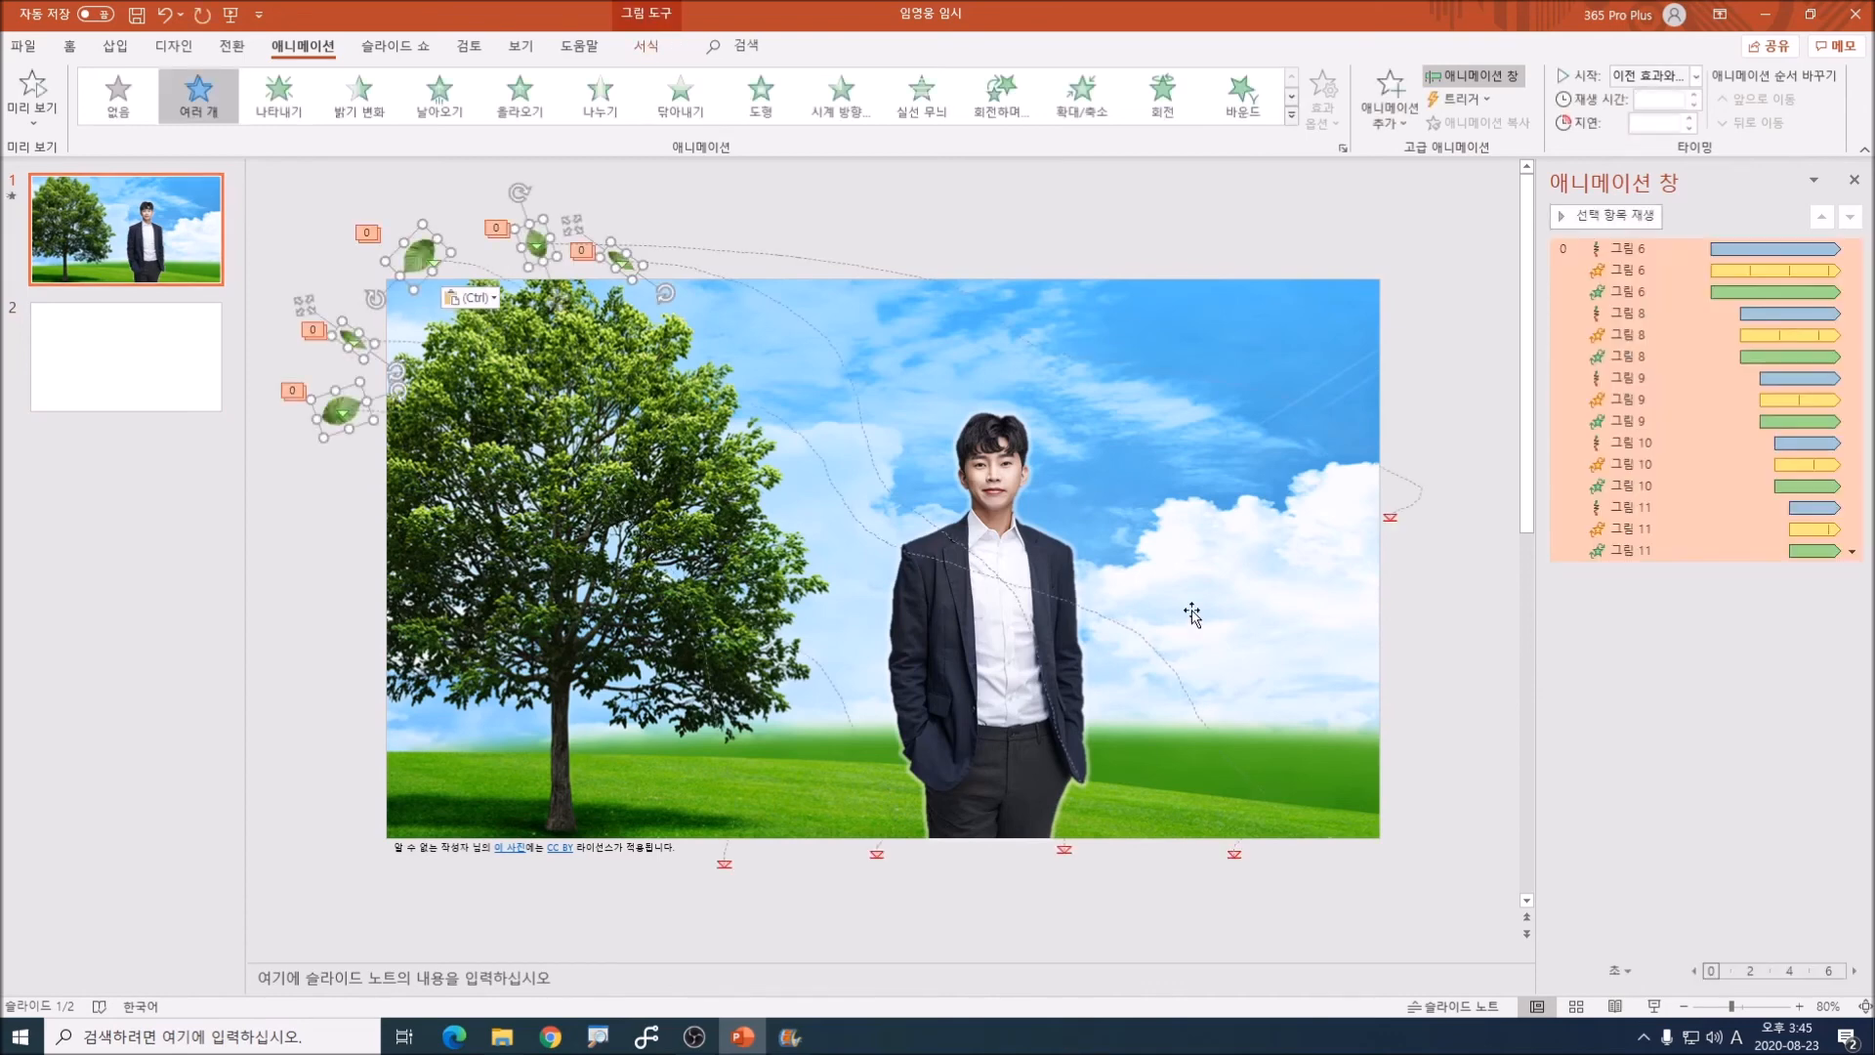
click(1040, 237)
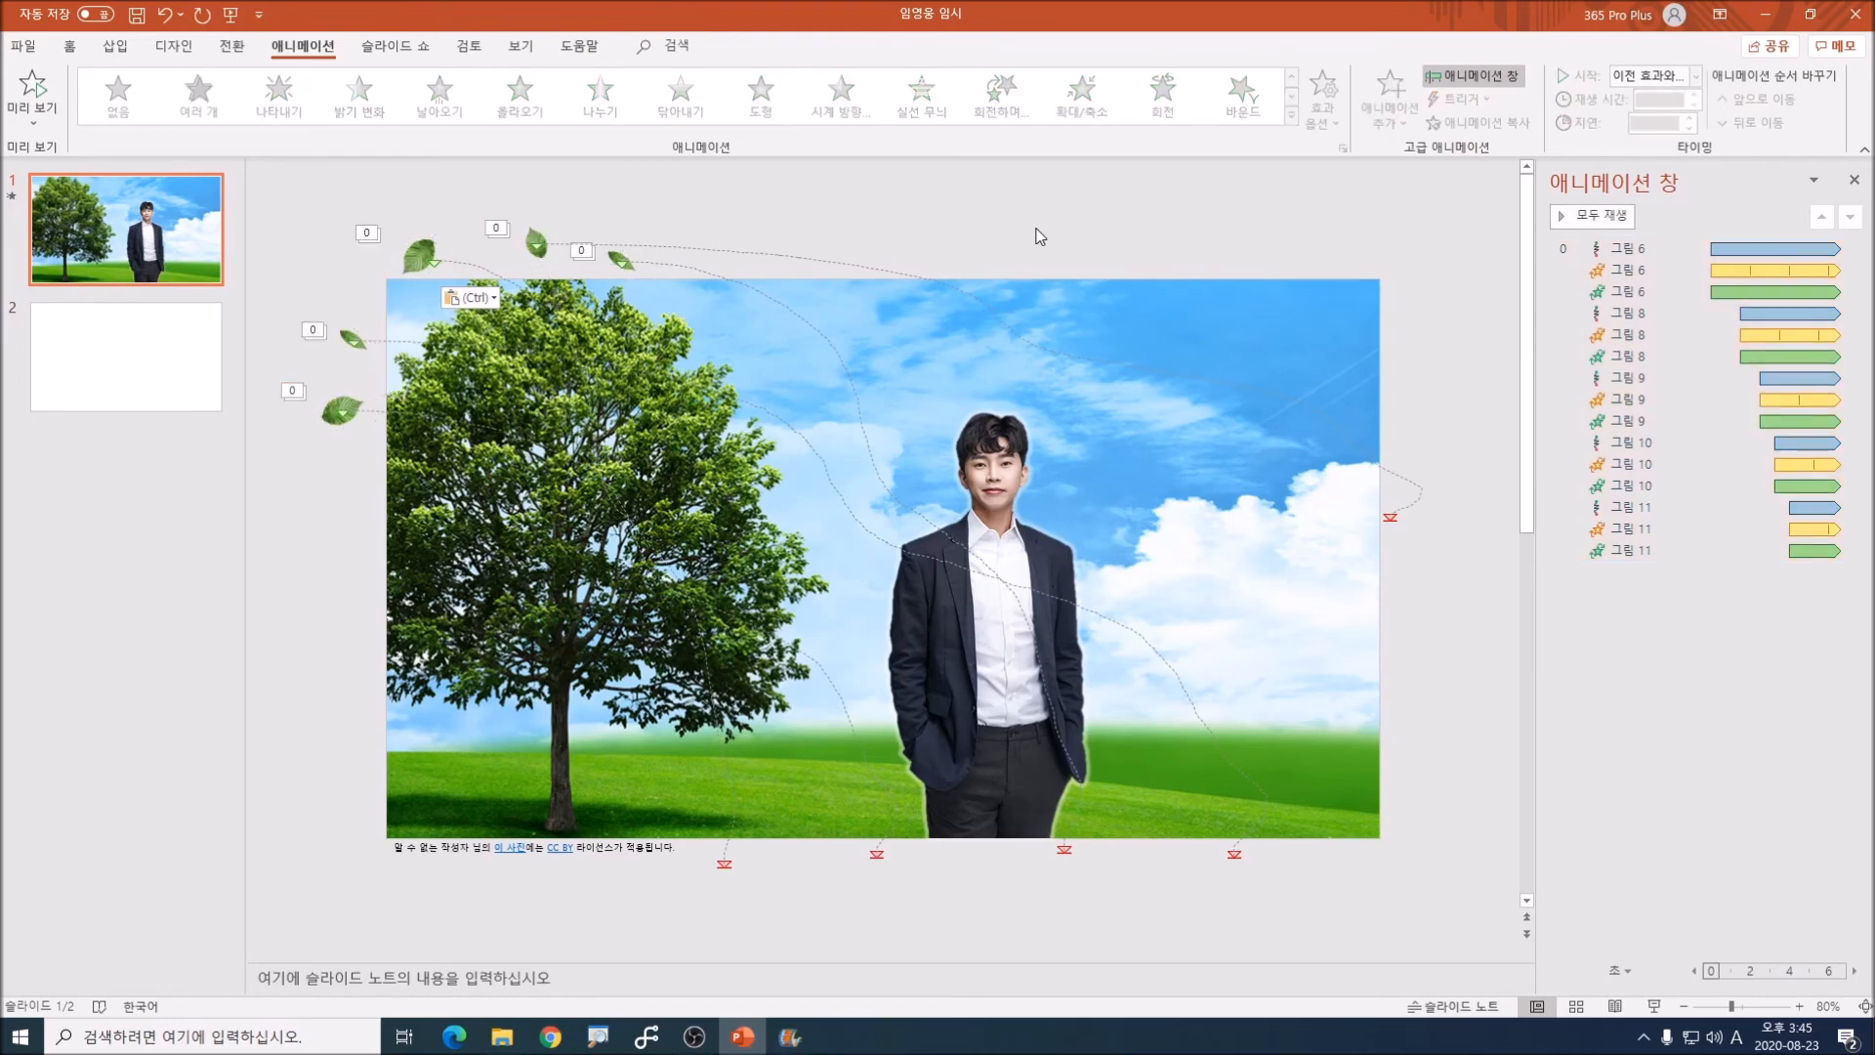
Step: Delete the empty second slide and preview the leaves over the tree scene in the slide show
click(133, 376)
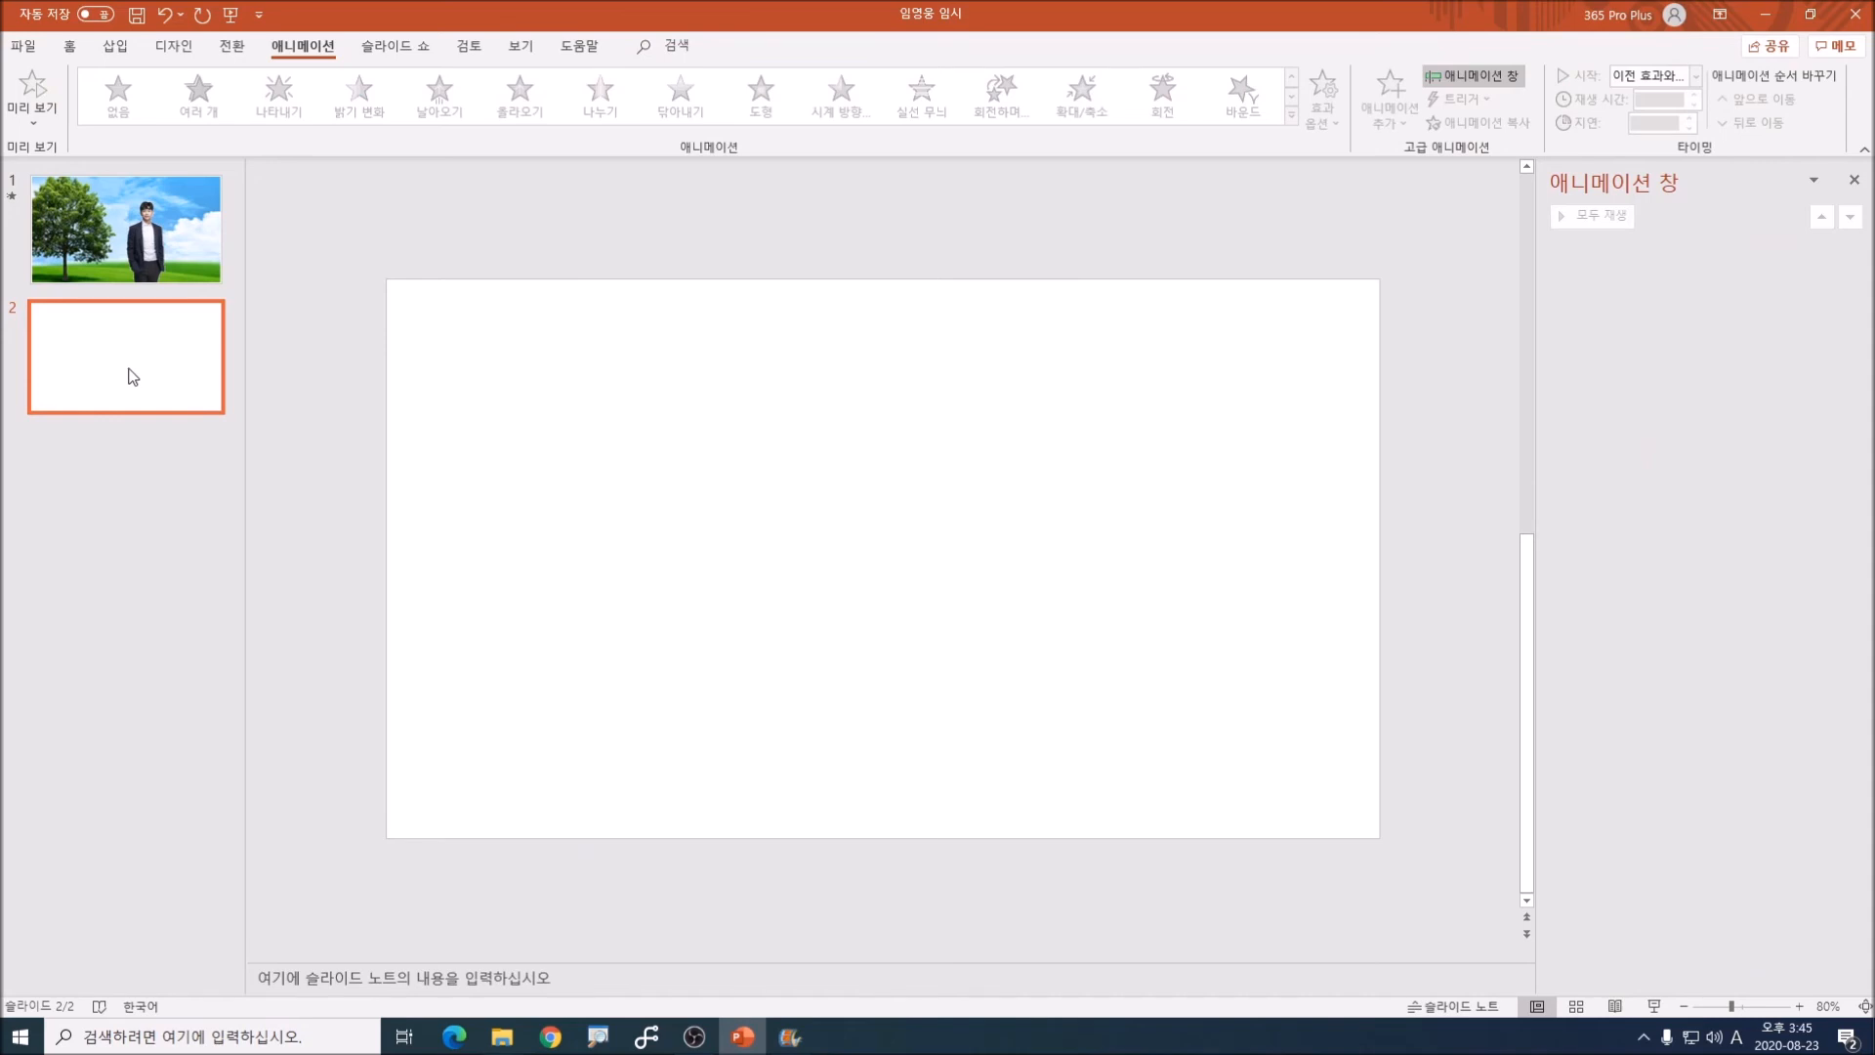
key(Delete)
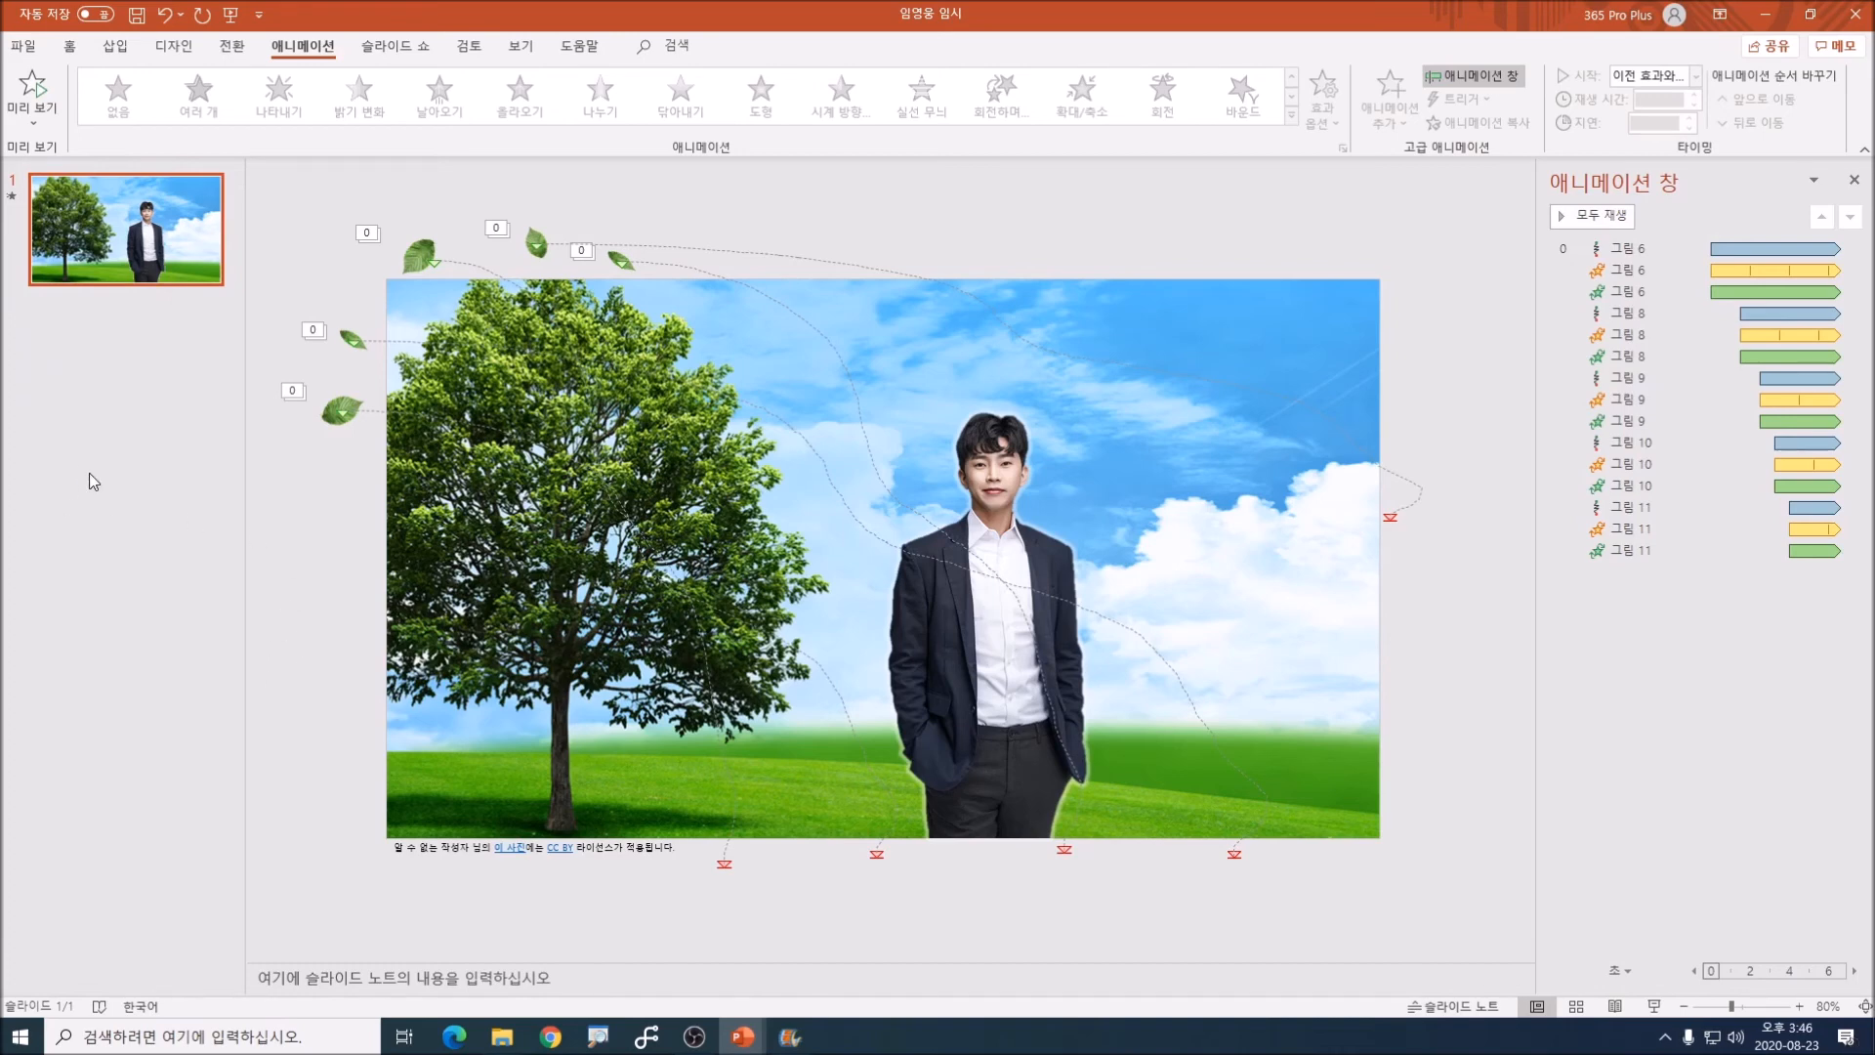
key(F5)
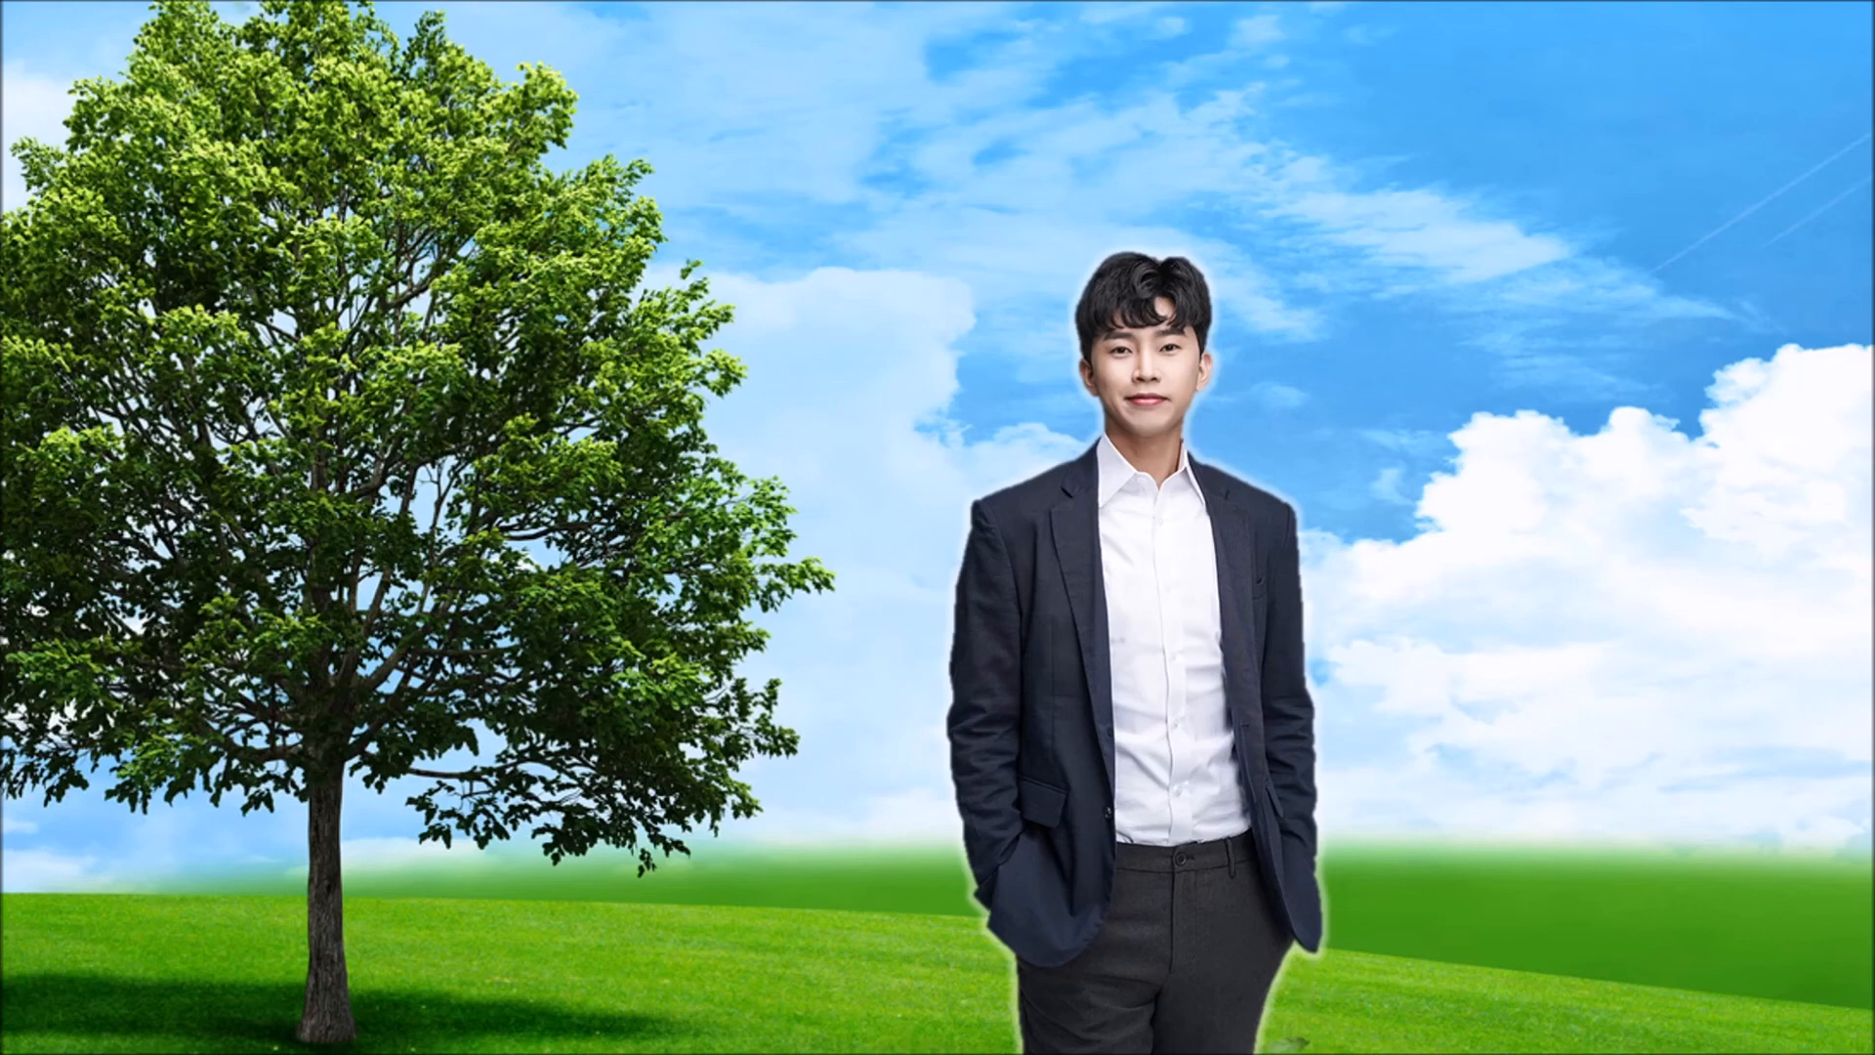
key(Escape)
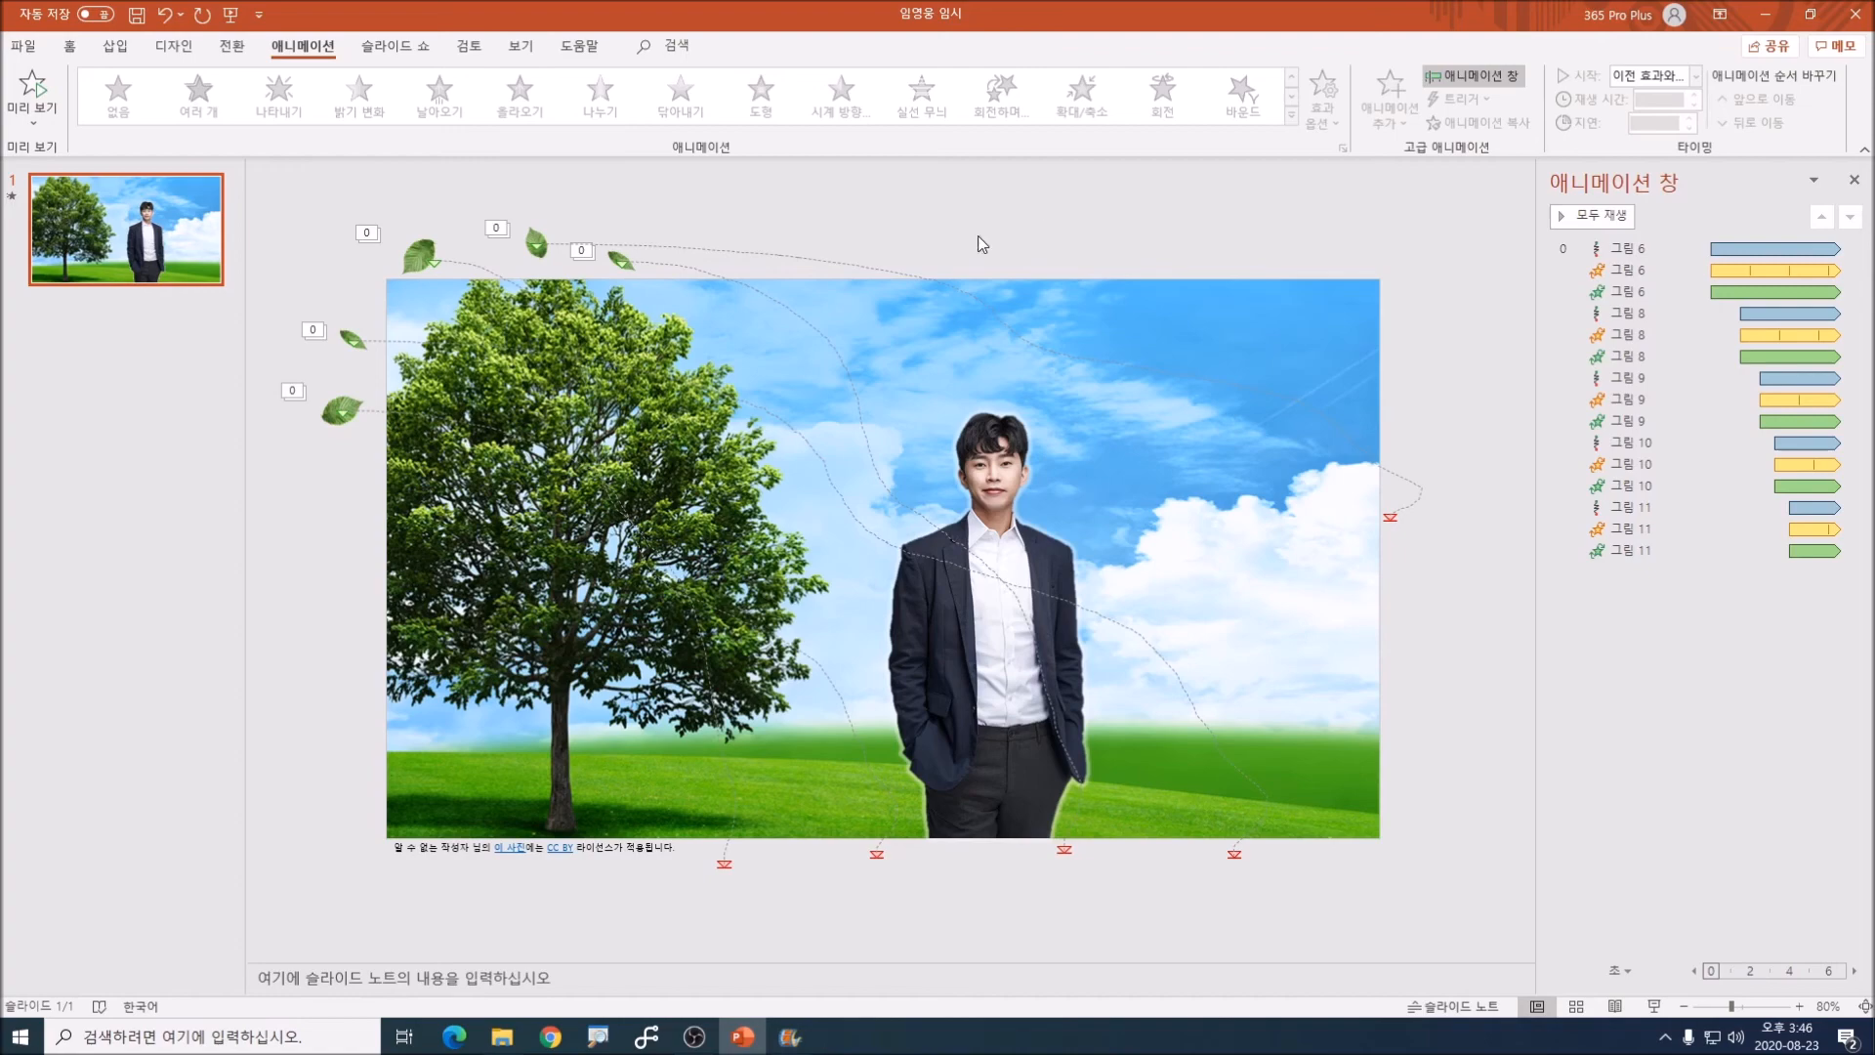
Step: Rehearse the slide show's timing for about 34 seconds and save the new slide timings
click(403, 48)
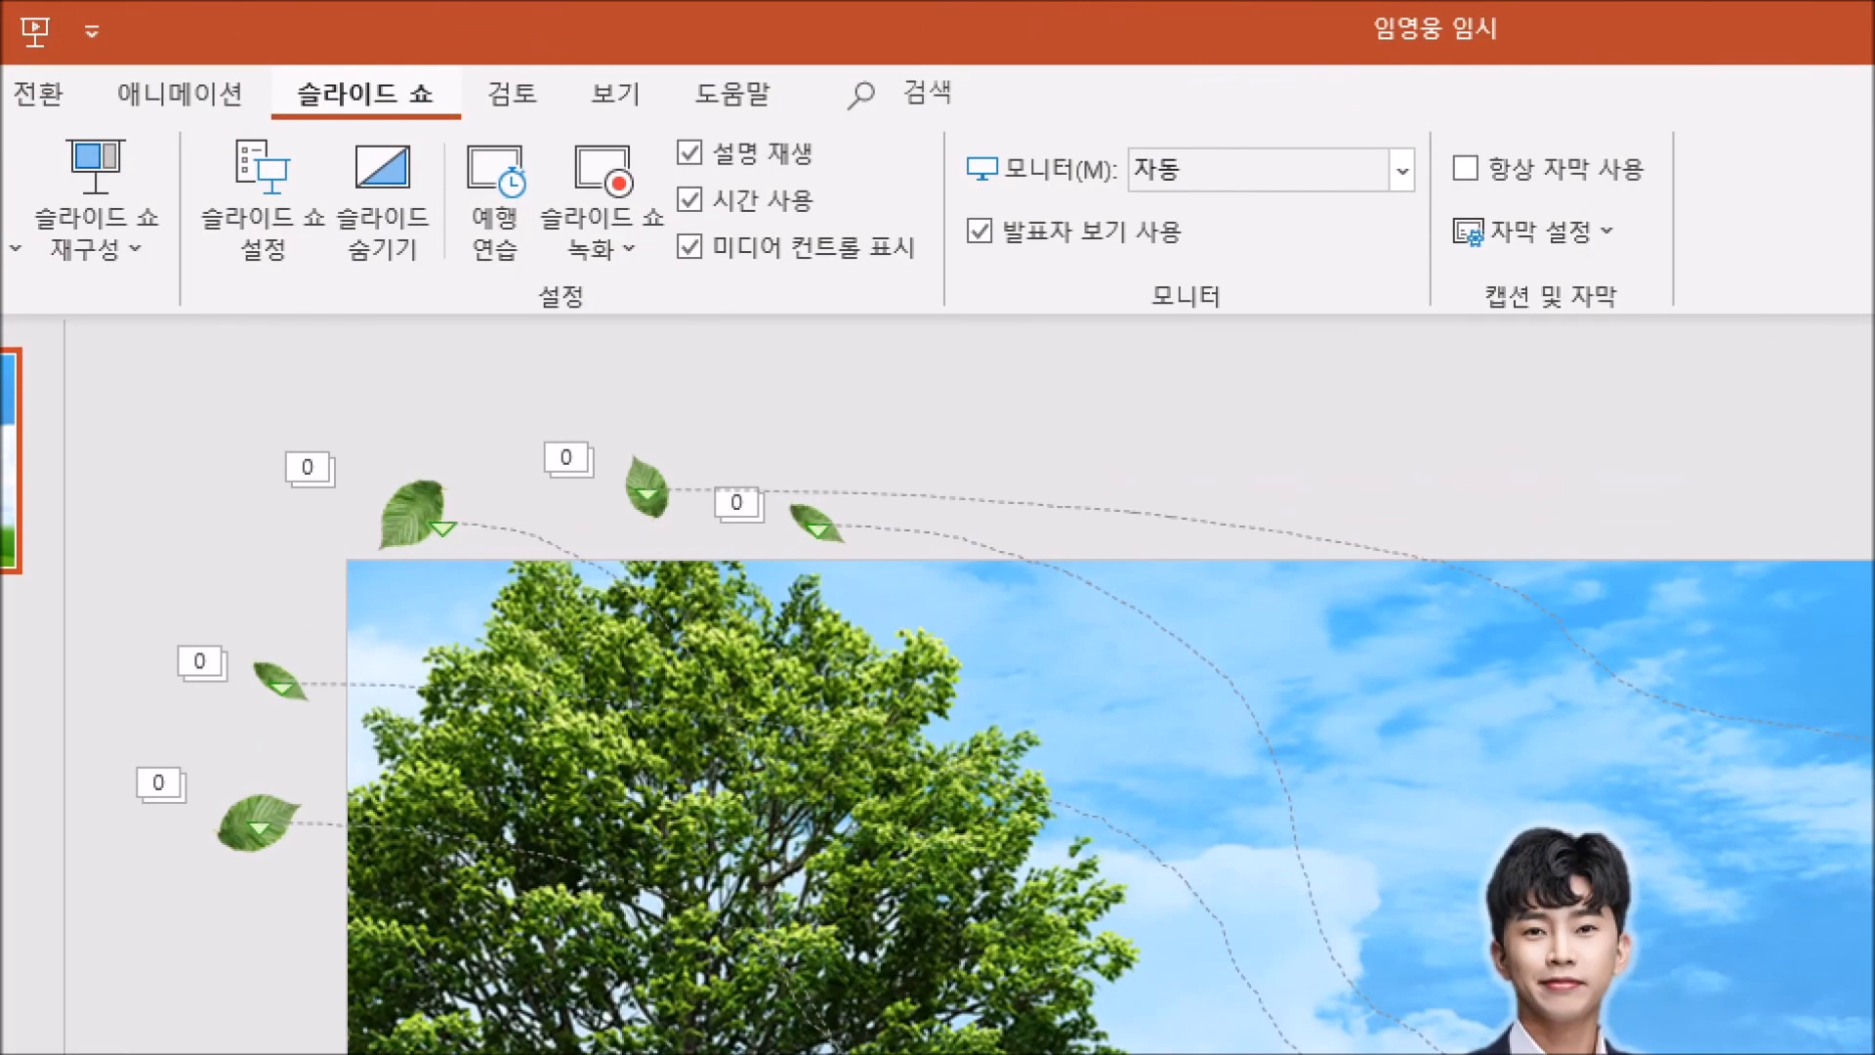
mouse_move(452, 285)
mouse_down()
mouse_move(559, 266)
mouse_move(532, 122)
mouse_move(429, 195)
mouse_move(457, 279)
mouse_up()
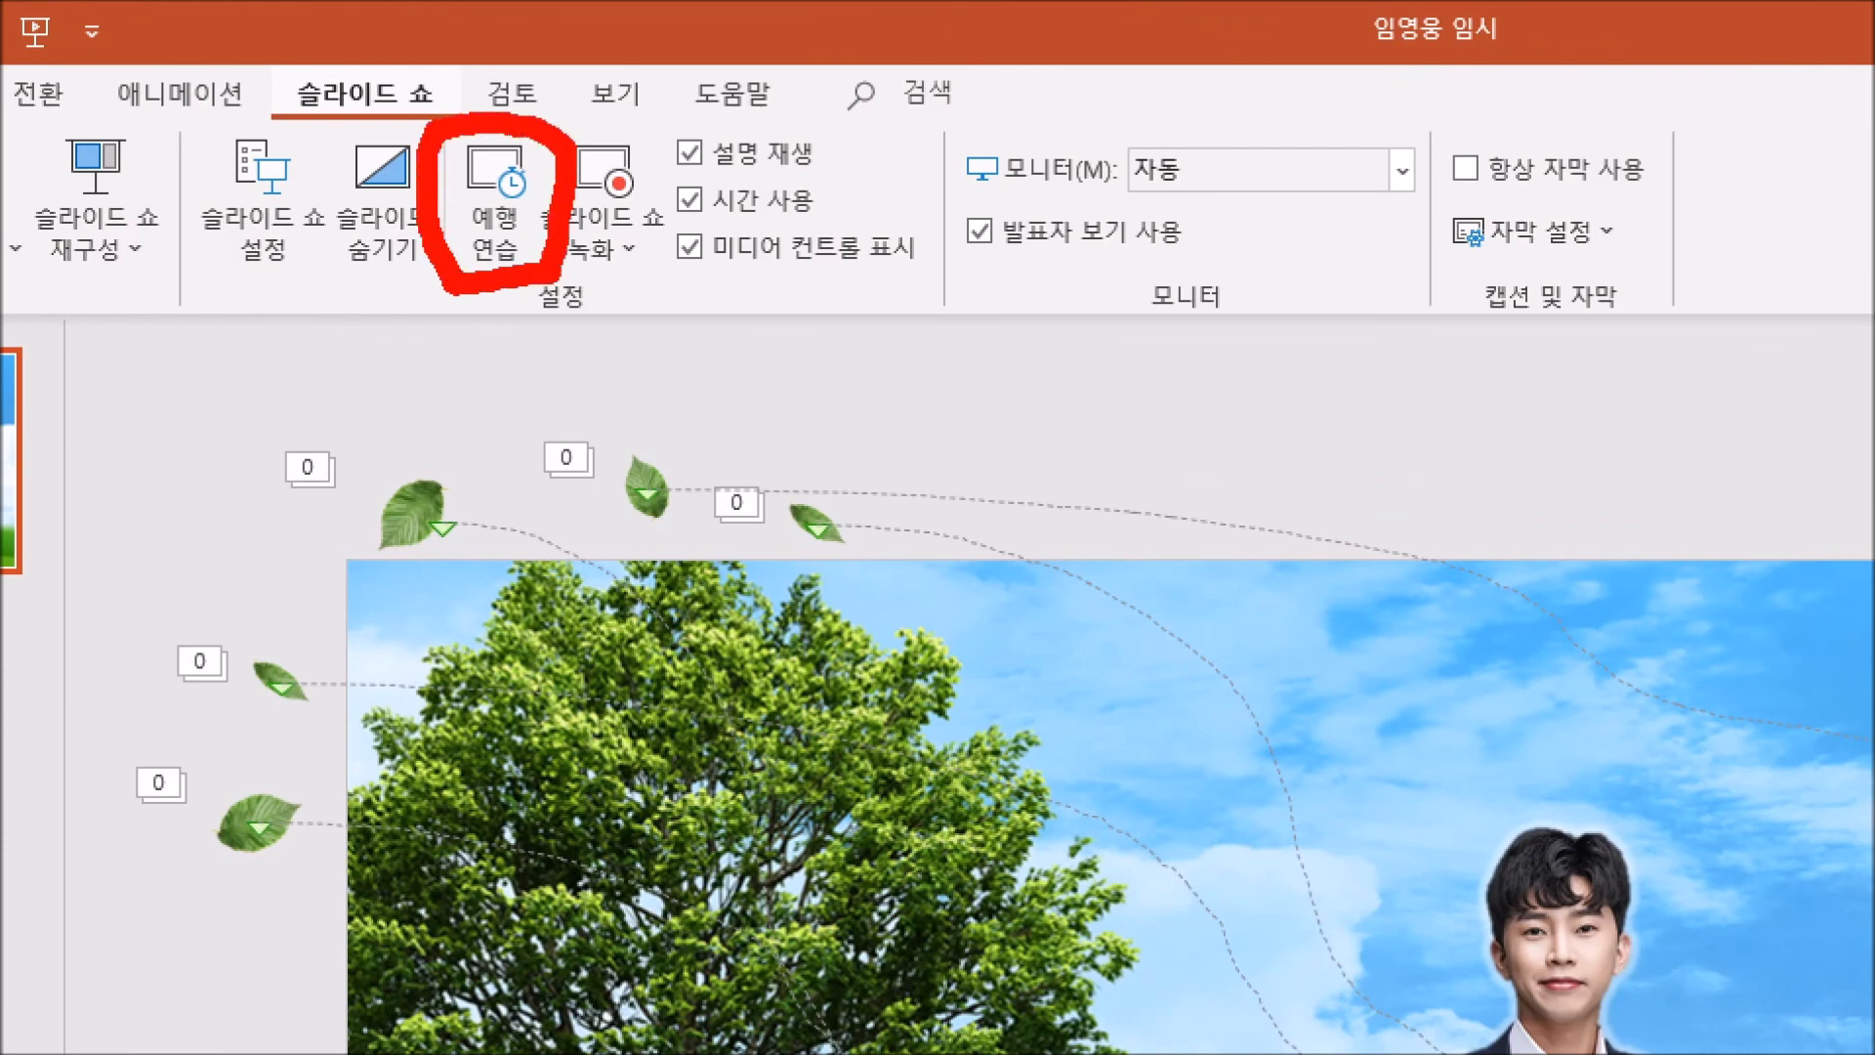
drag(457, 283, 535, 296)
key(Escape)
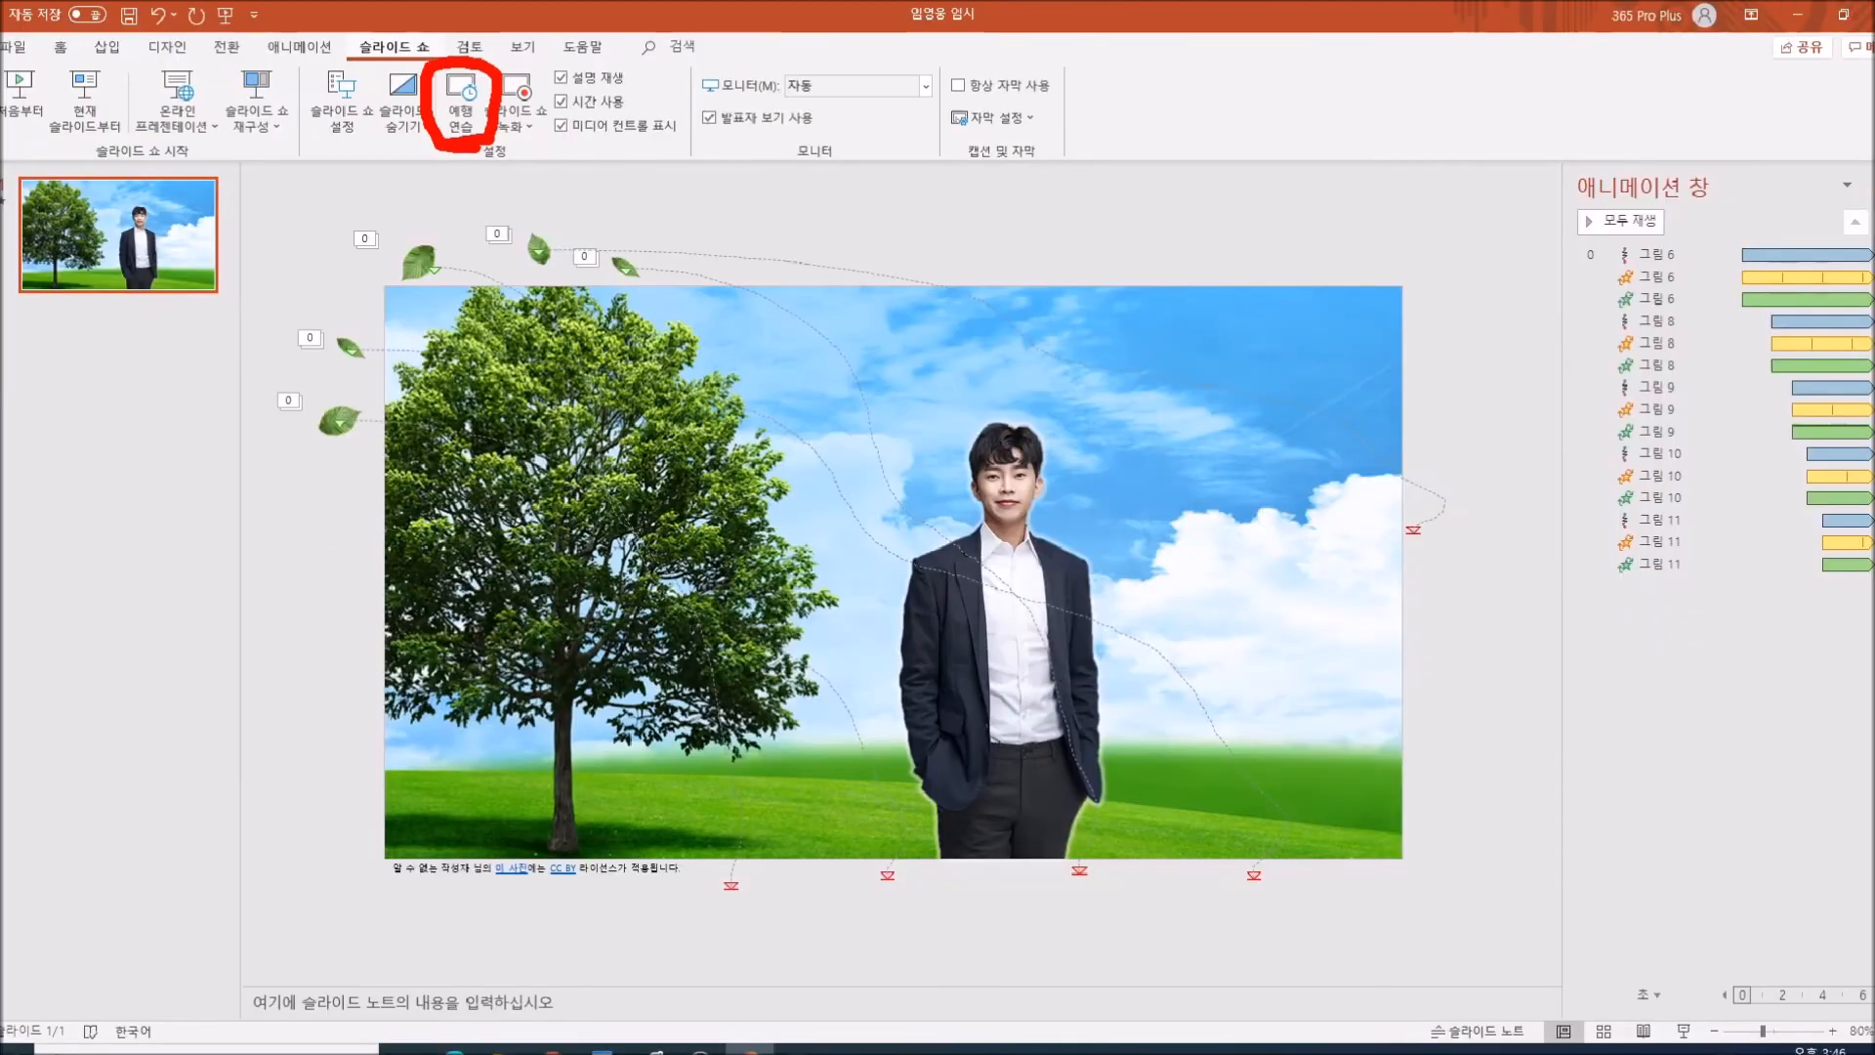
click(464, 92)
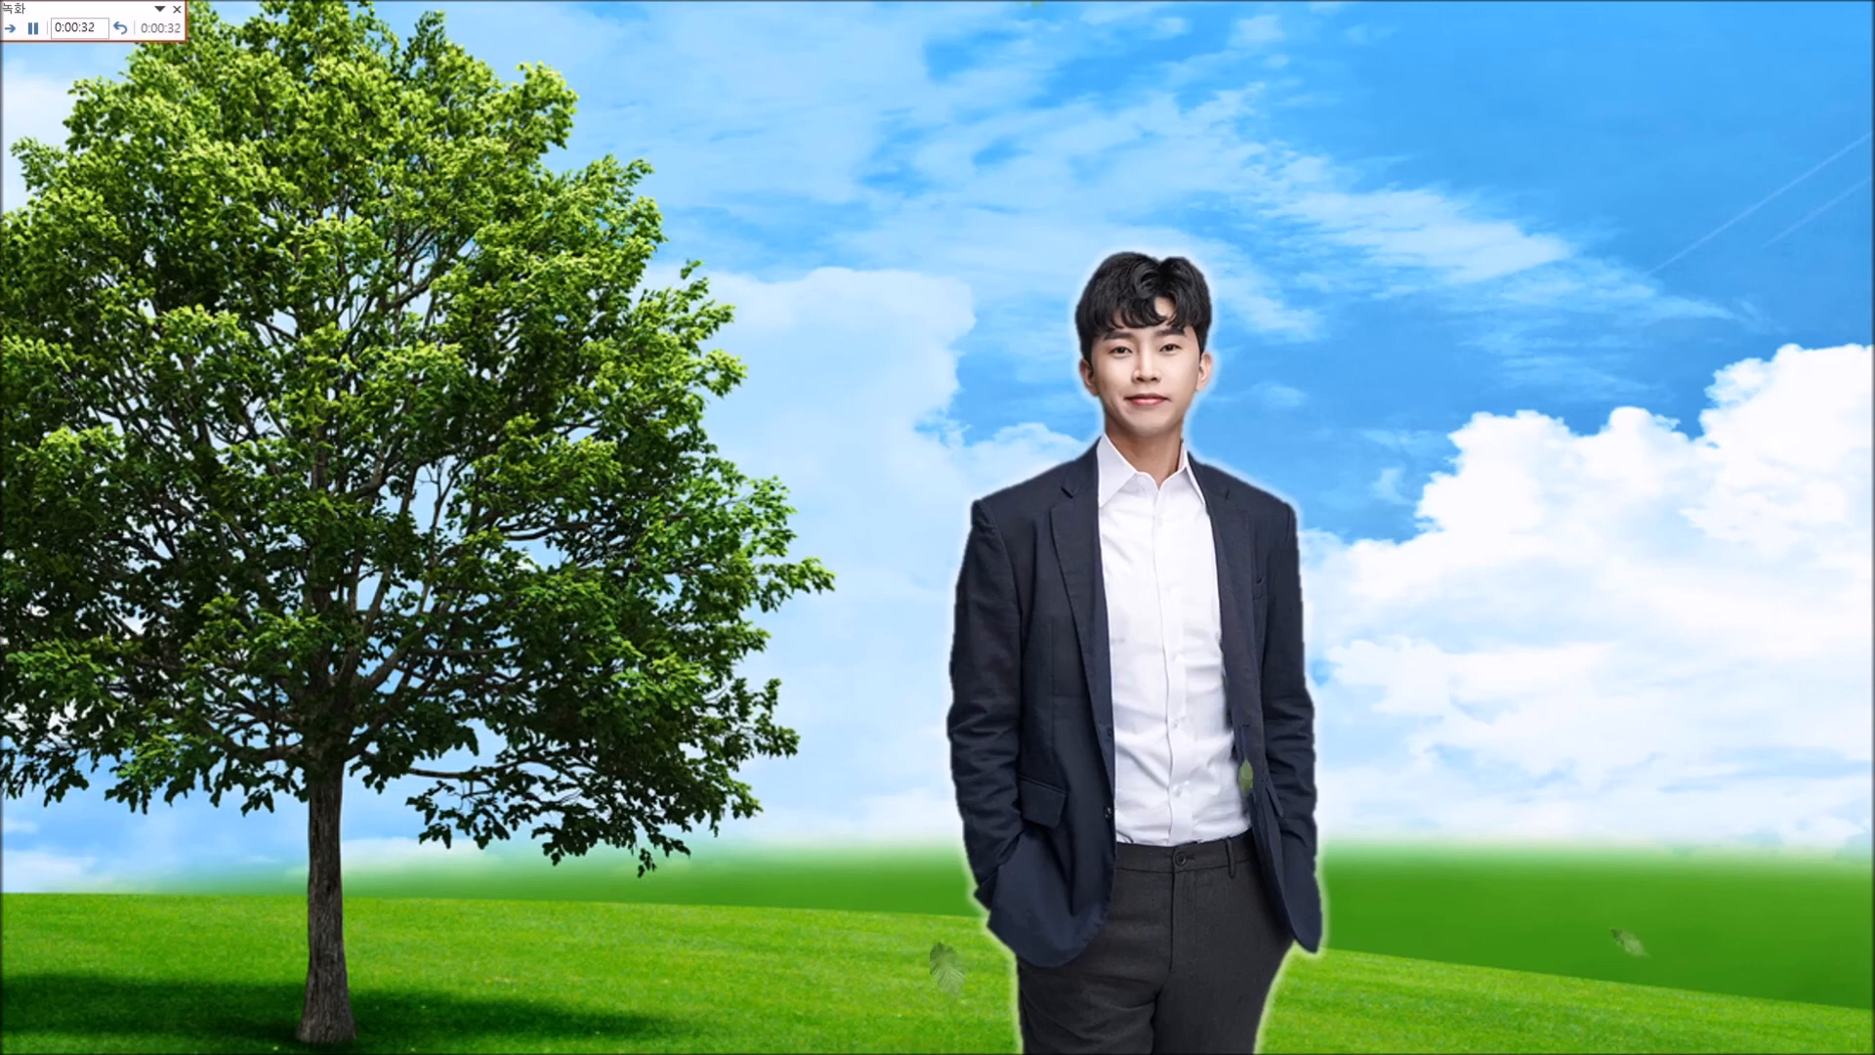
key(Escape)
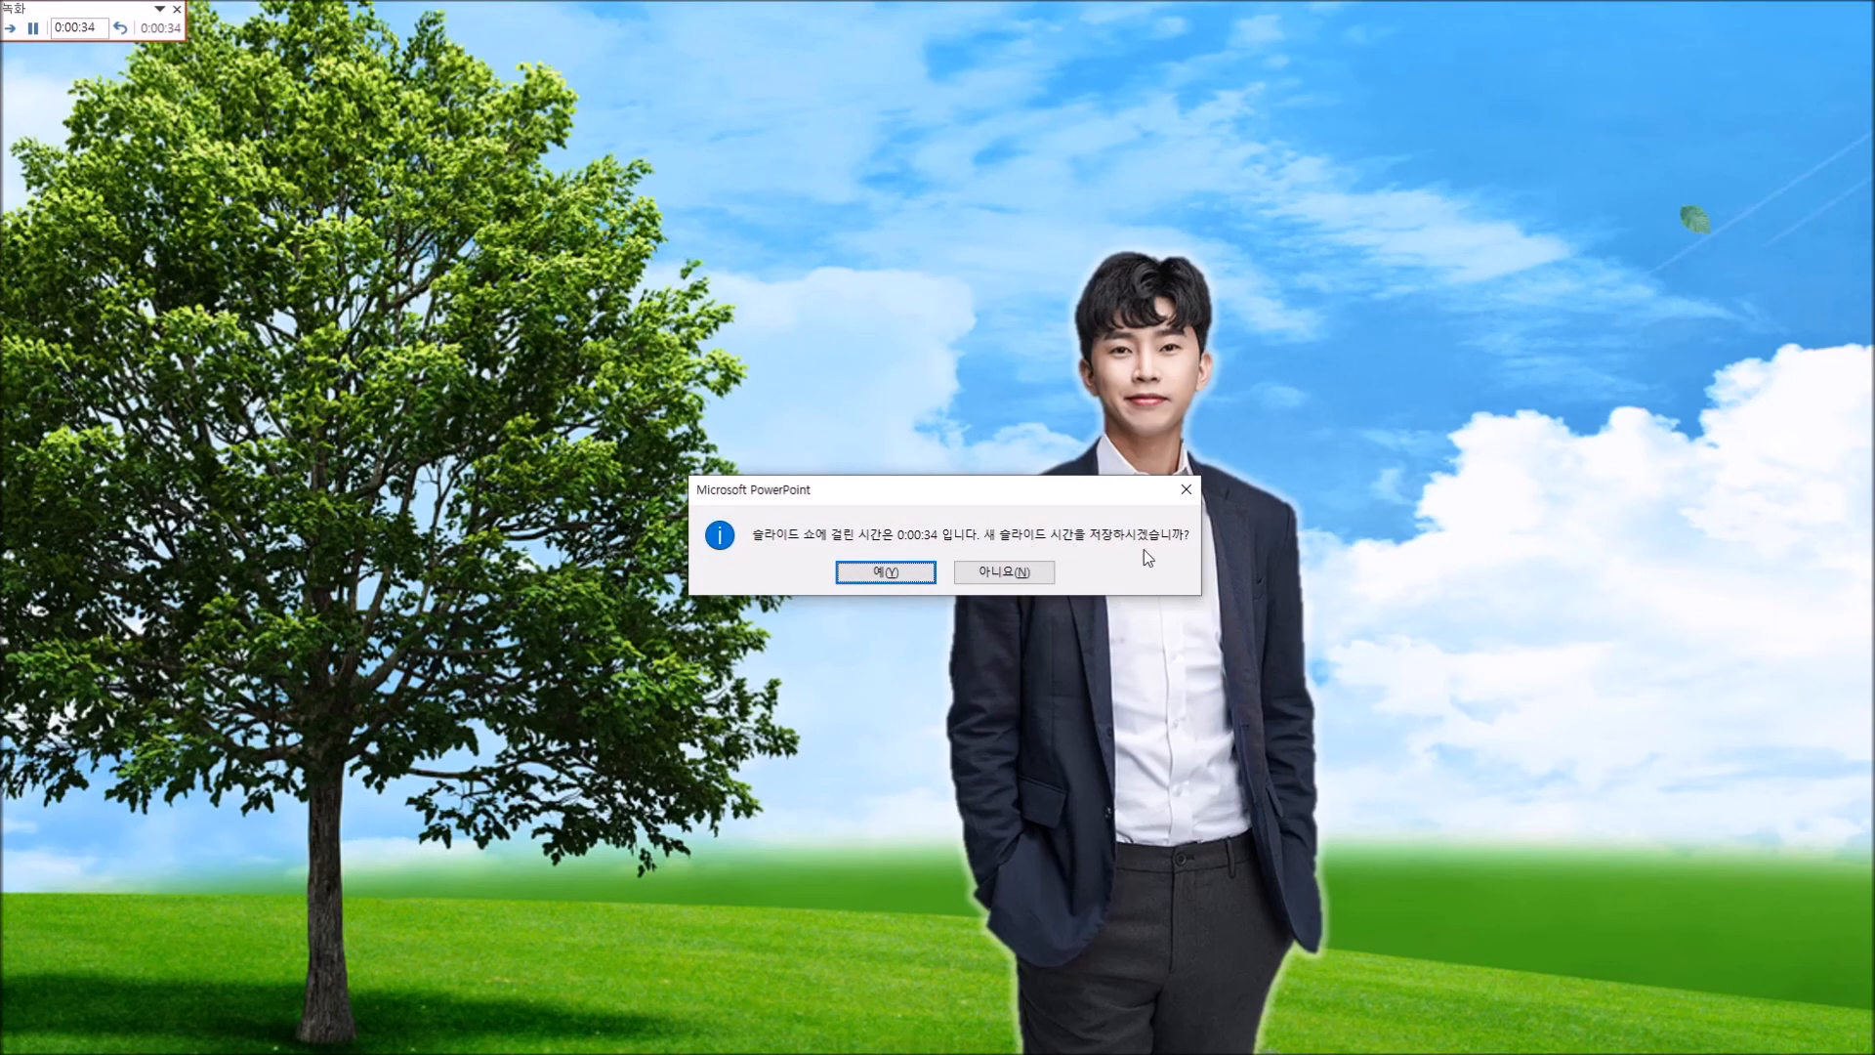
click(885, 573)
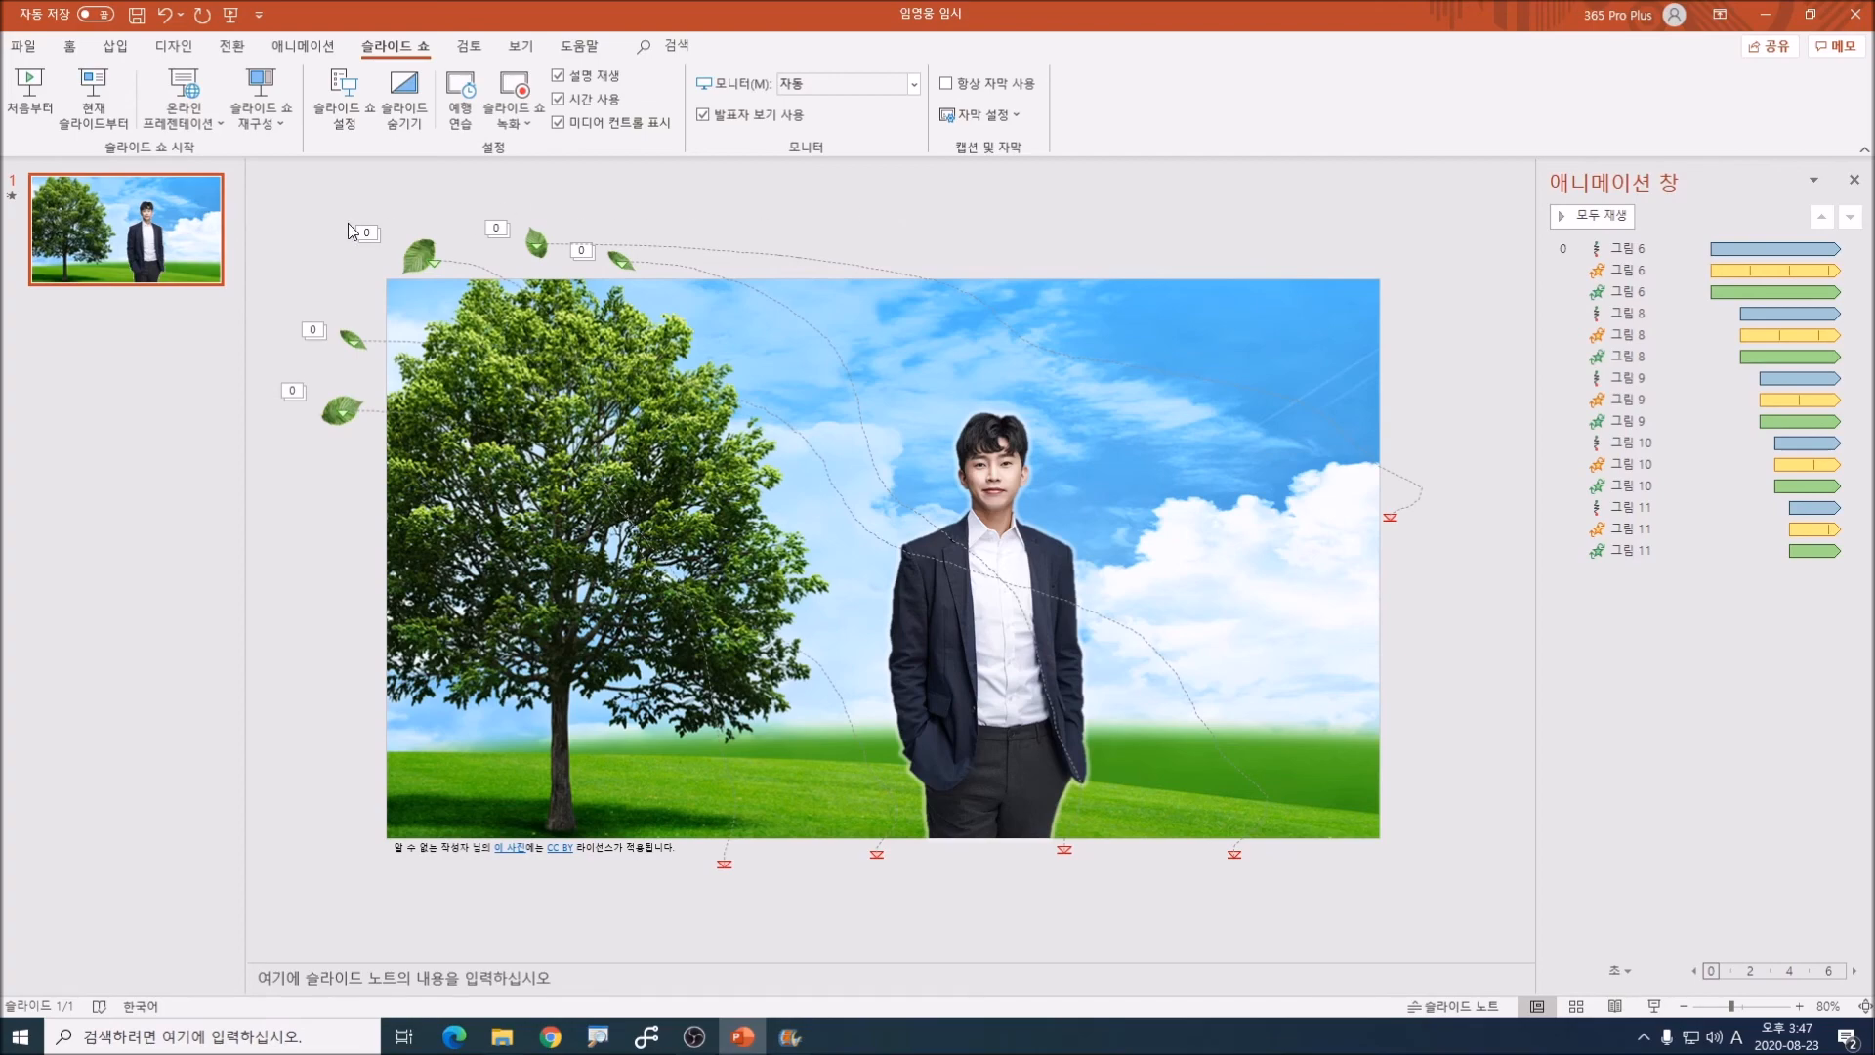
Step: Start exporting the presentation as a Full HD (1080p) video that uses the recorded timings and narrations
click(23, 47)
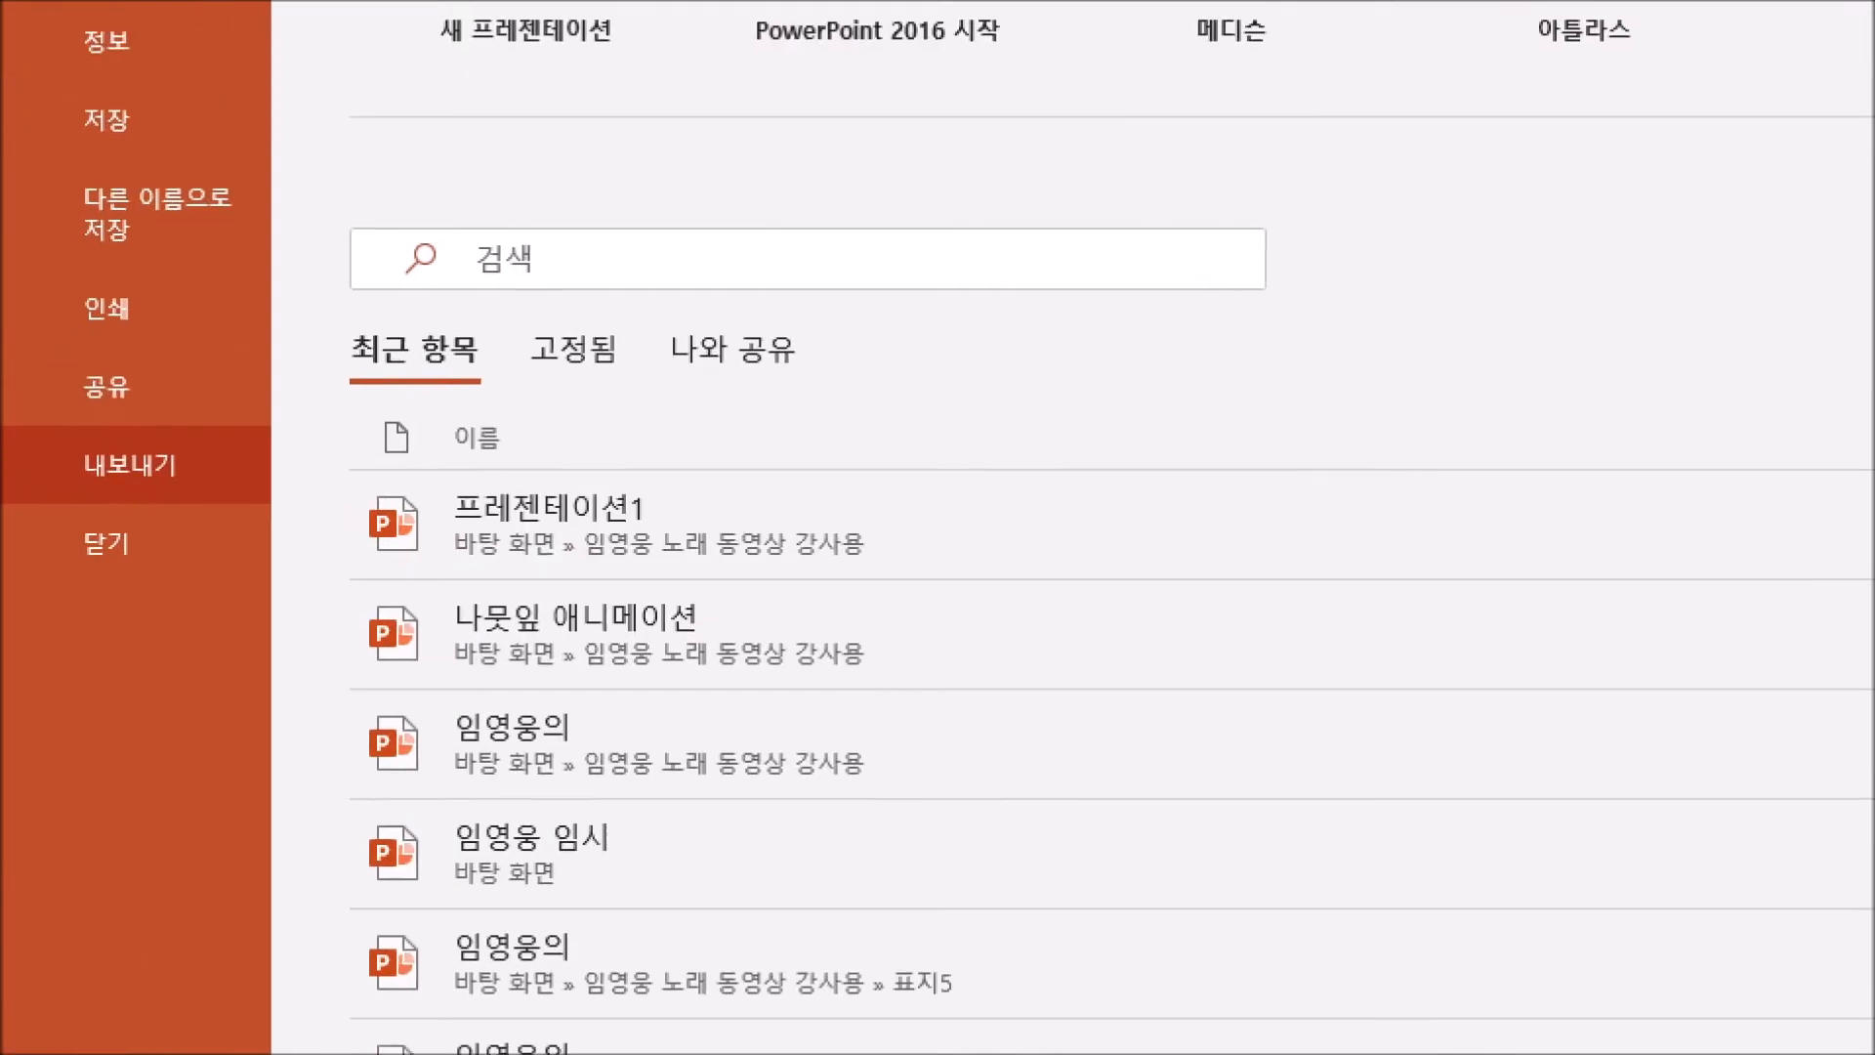
key(ctrl+2)
mouse_move(47, 505)
mouse_down()
mouse_move(157, 510)
mouse_move(249, 439)
mouse_up()
mouse_move(250, 354)
mouse_down()
mouse_move(120, 345)
mouse_move(49, 449)
mouse_up()
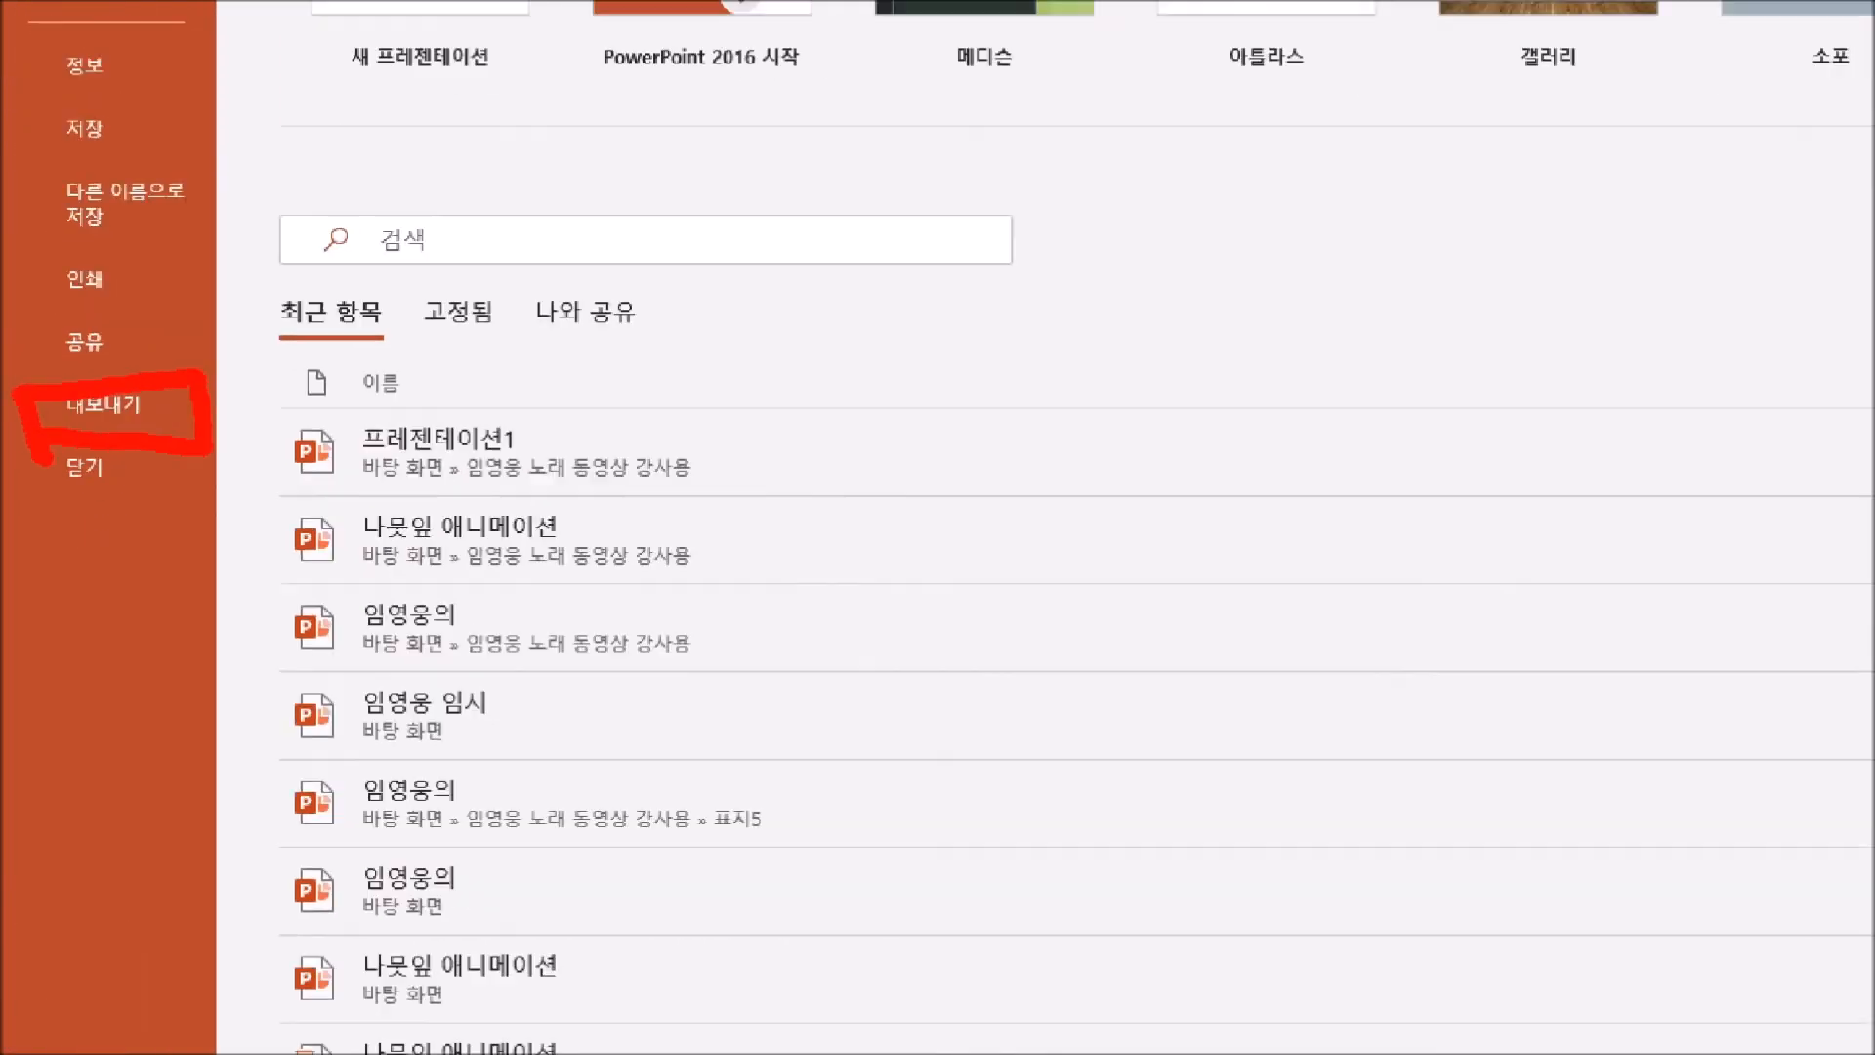
click(115, 407)
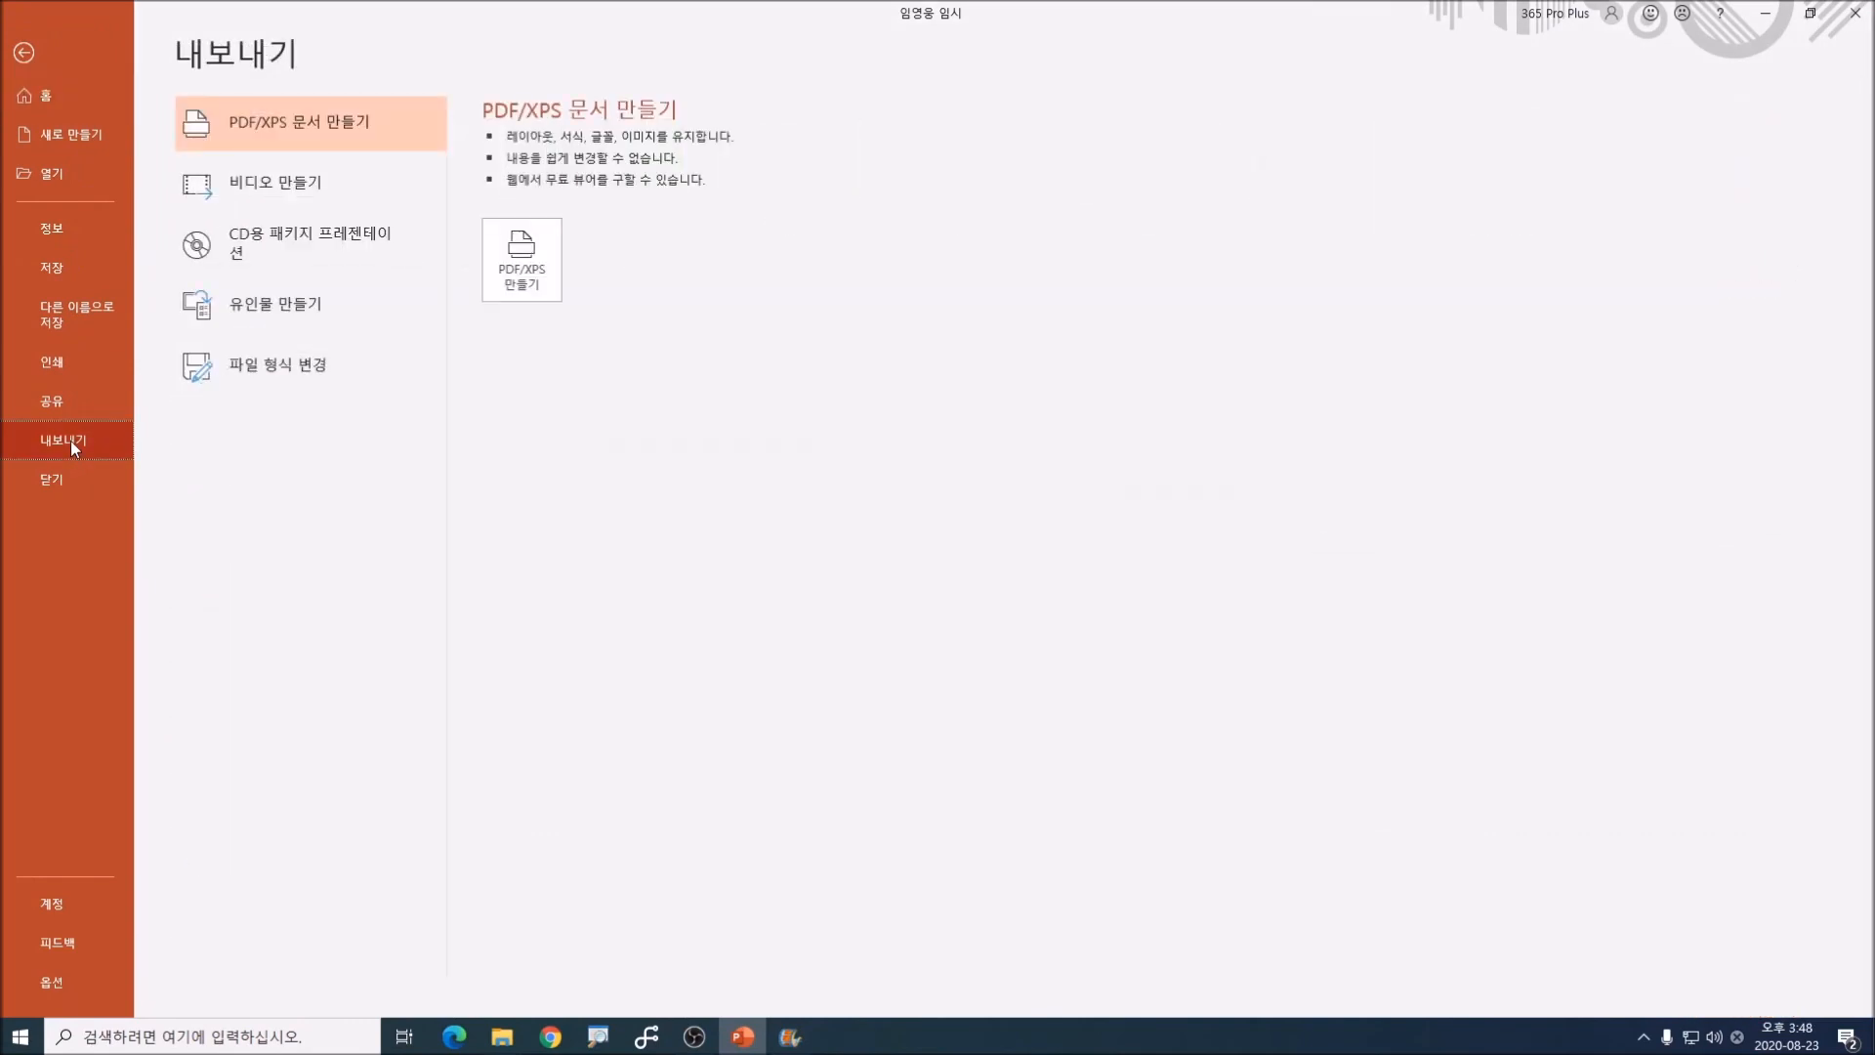
click(273, 185)
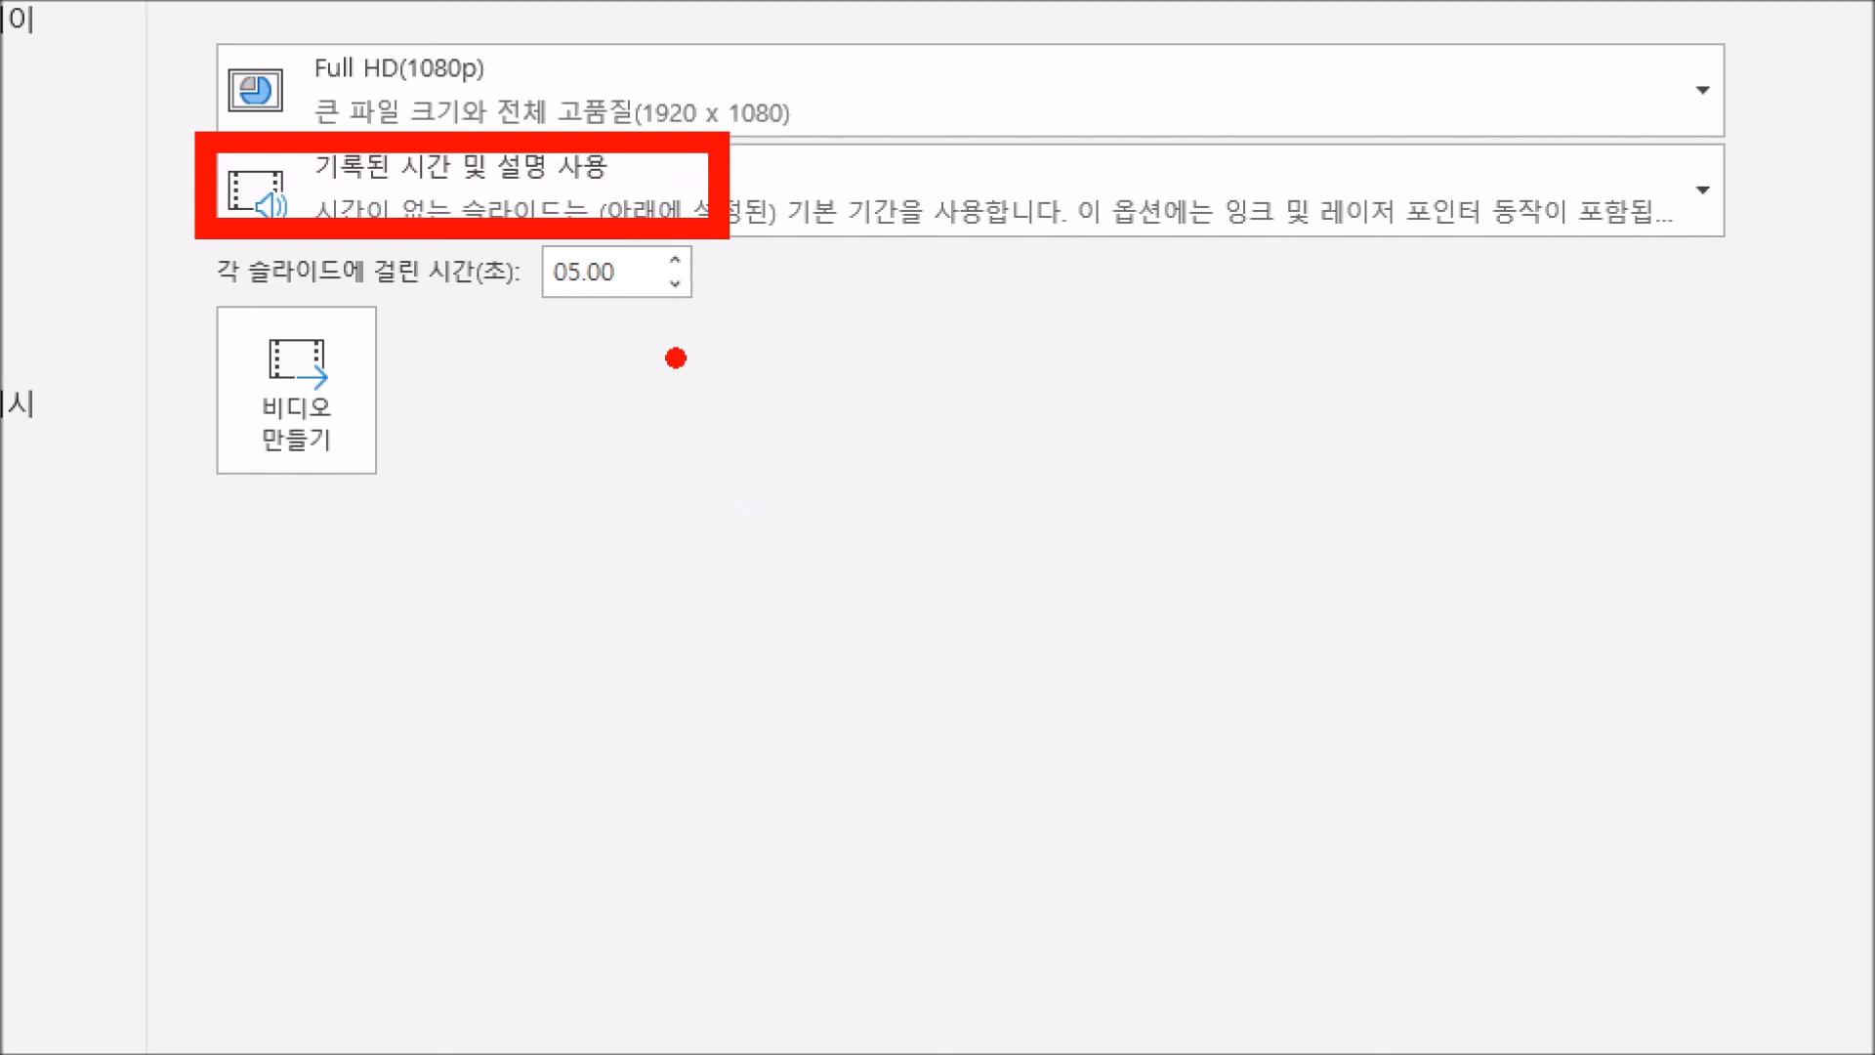
mouse_move(660, 234)
mouse_down()
mouse_move(577, 306)
mouse_move(660, 320)
mouse_up()
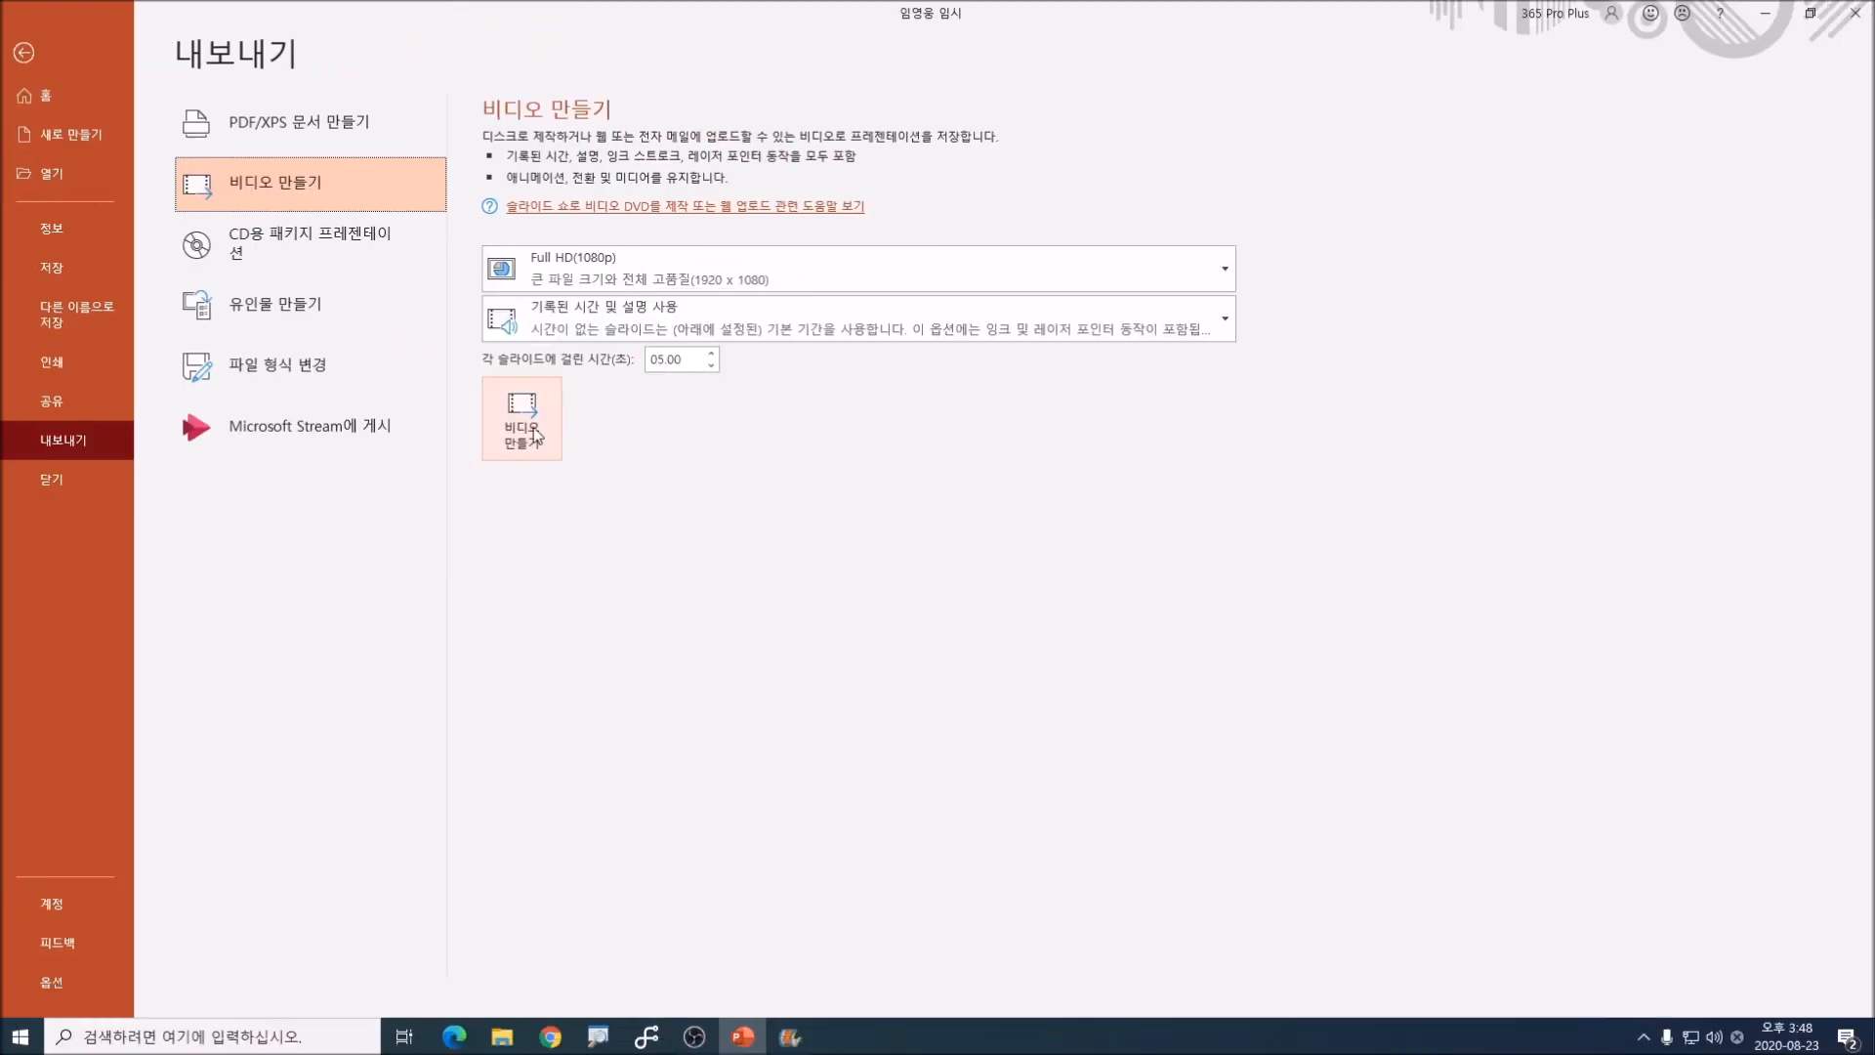
click(533, 430)
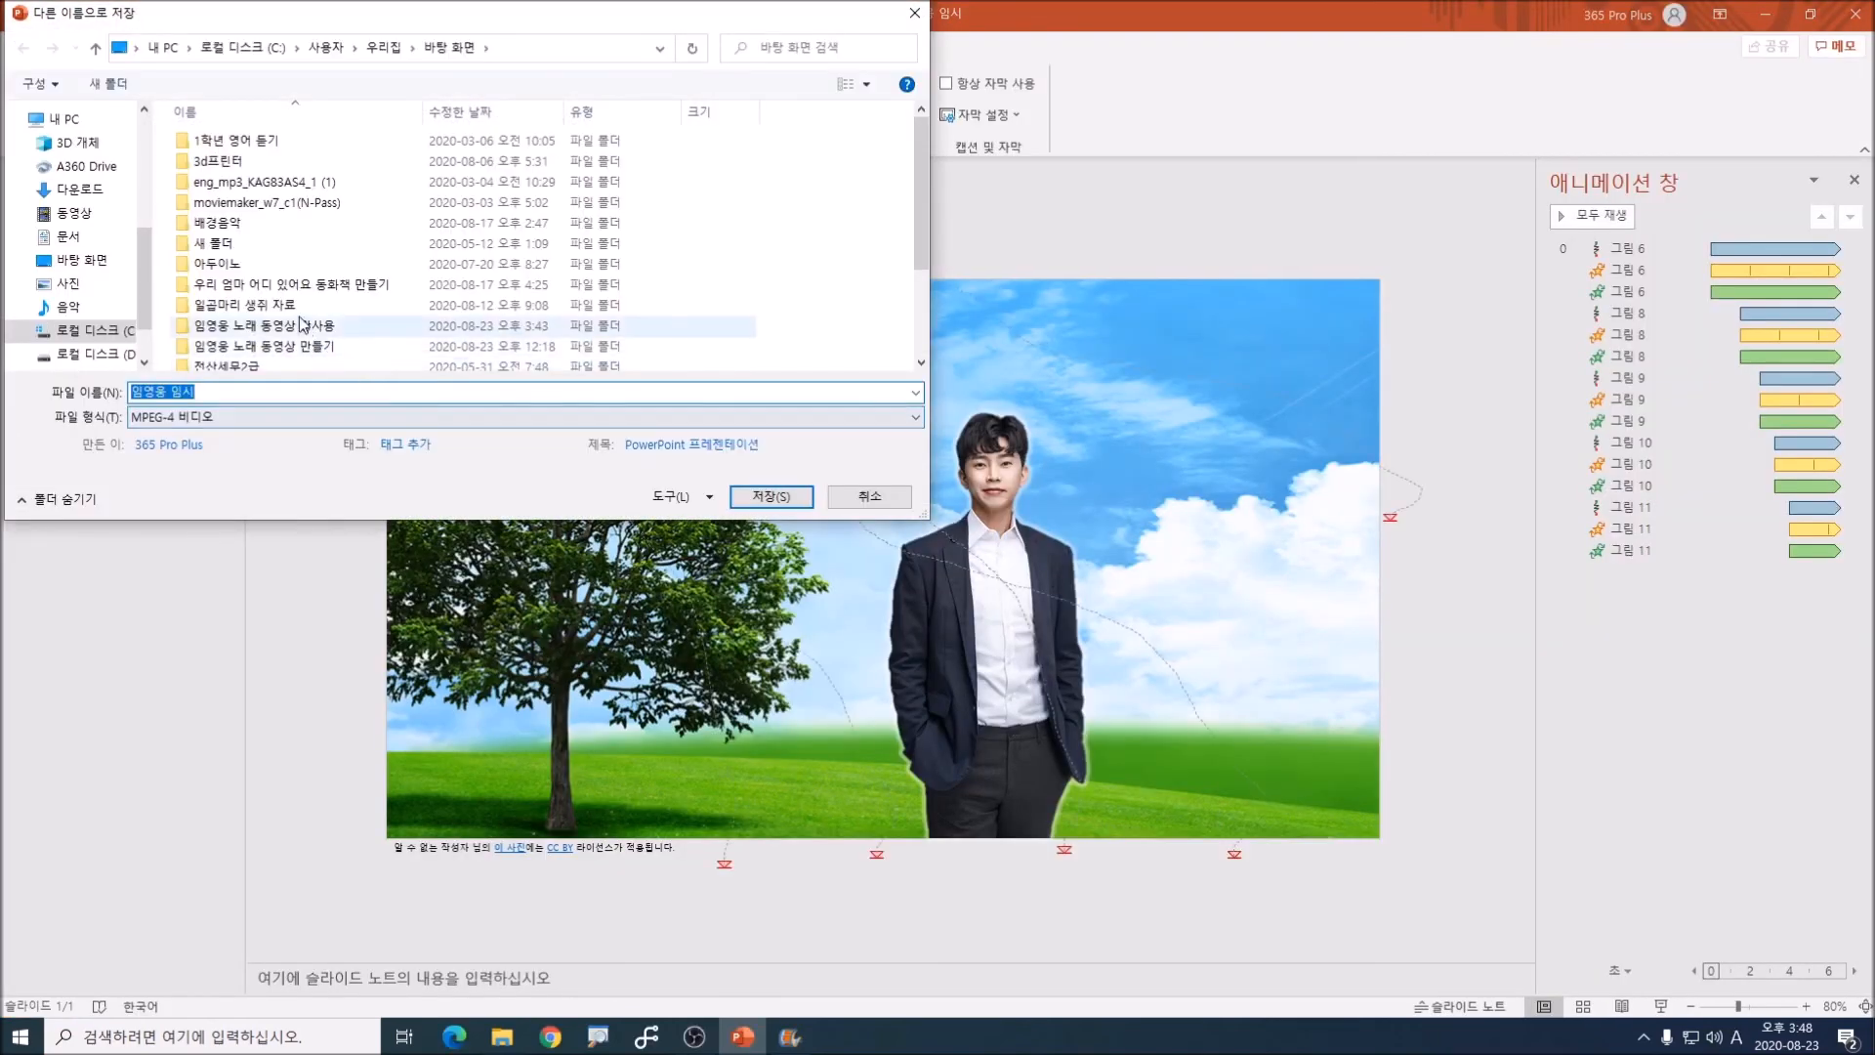
Step: Choose the desktop folder 임영웅 노래 동영상 만들기 as the video's save location and clear the proposed file name
double_click(317, 347)
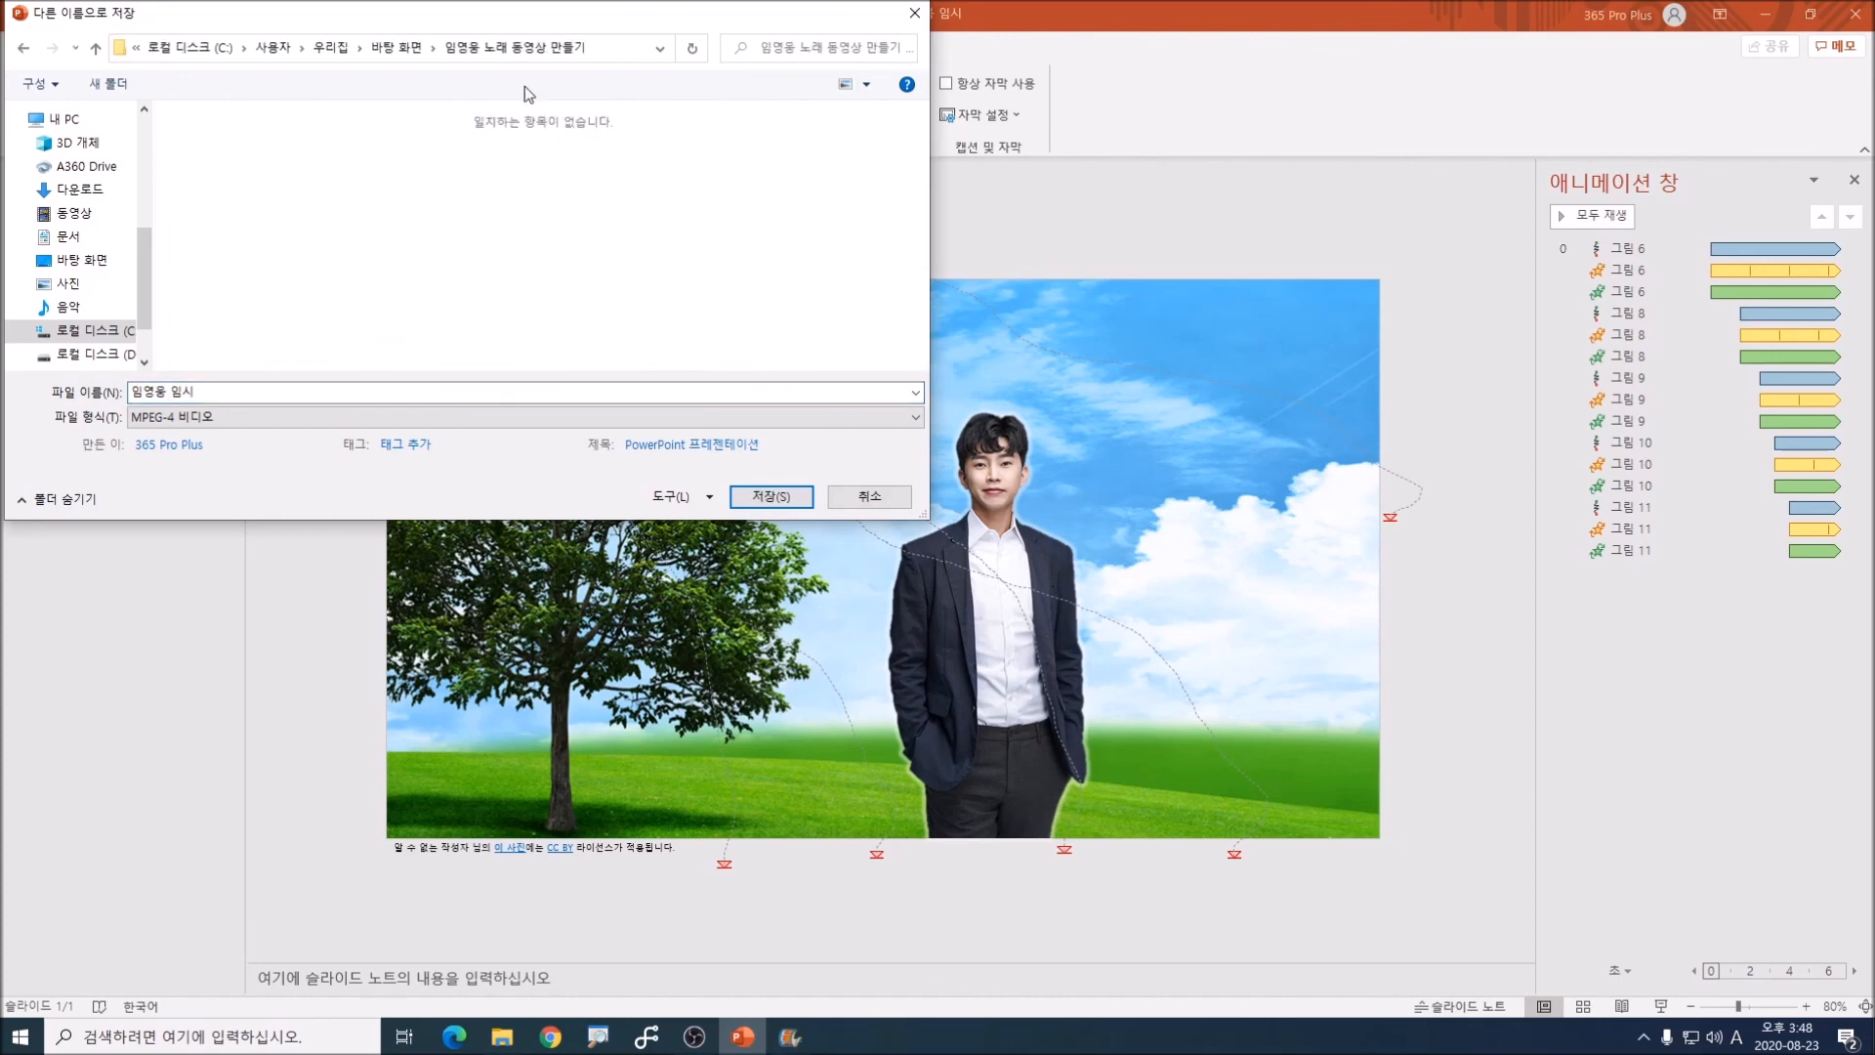
click(261, 390)
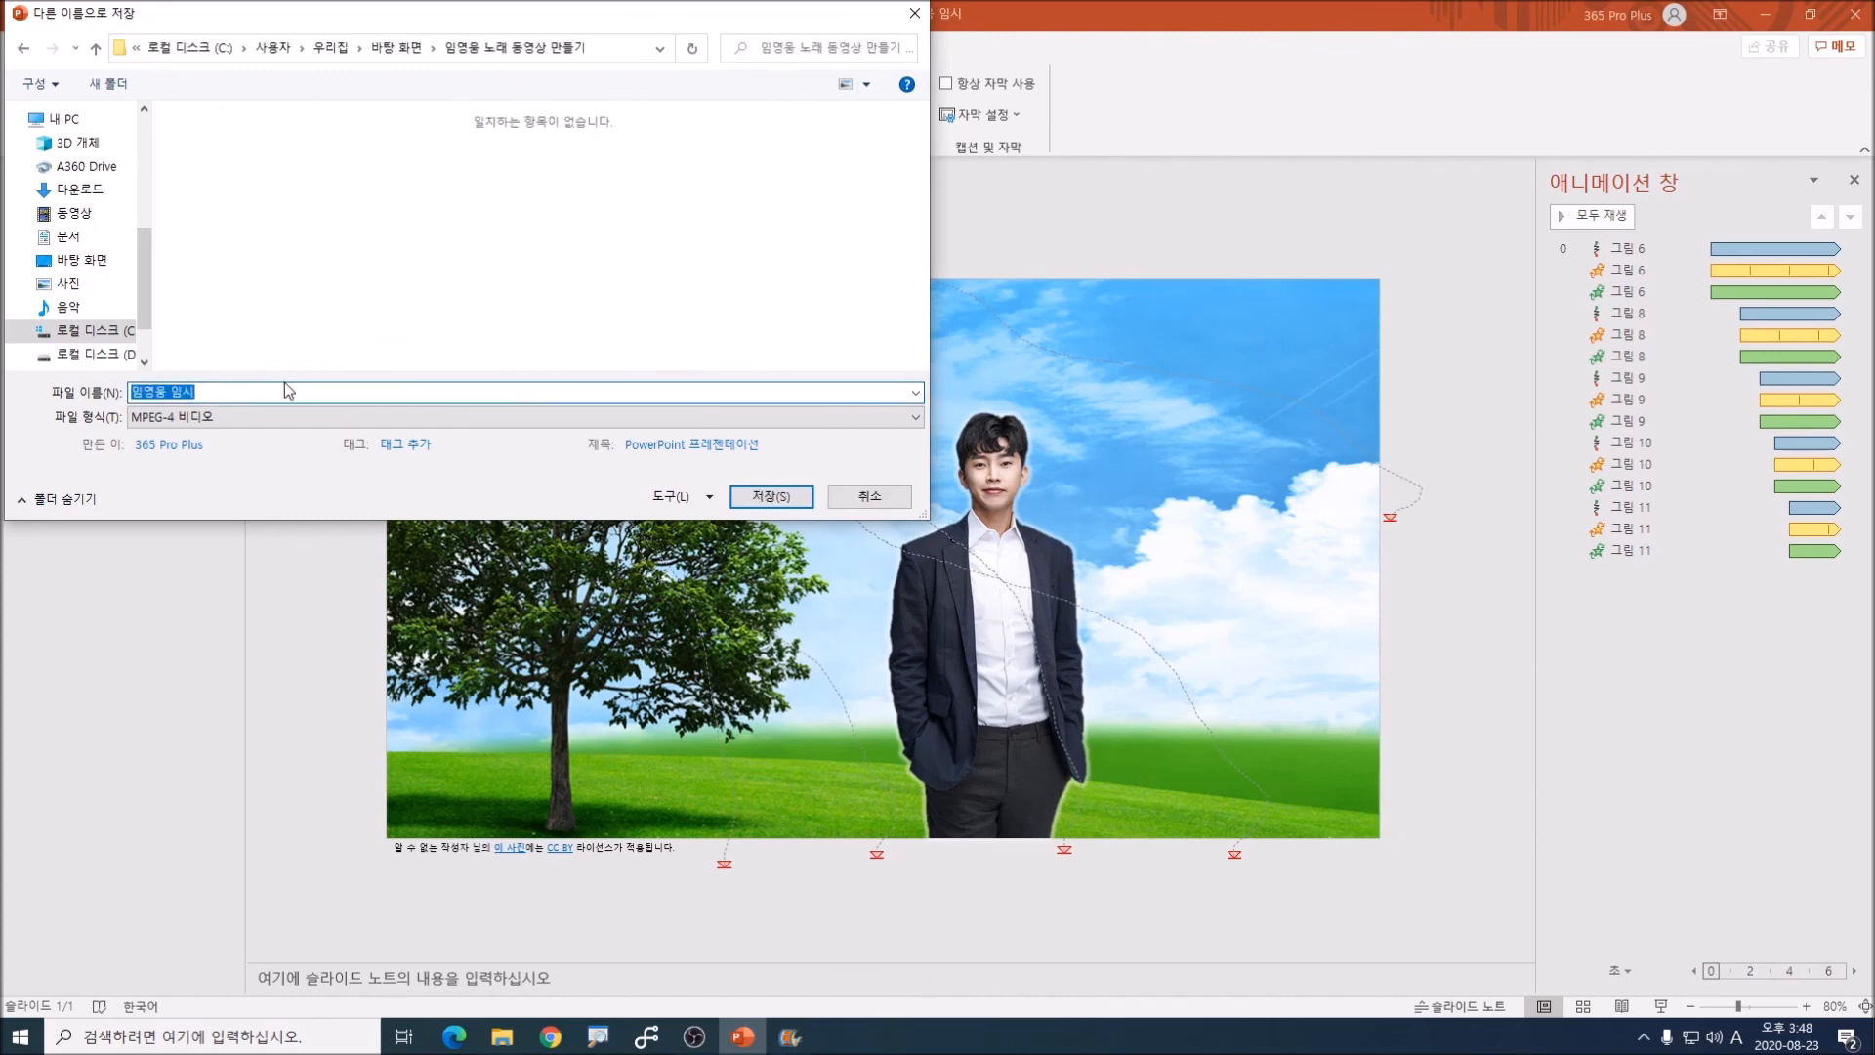
key(BackSpace)
text(dla)
key(BackSpace)
text(adudnd sh fo abwlrqleldh)
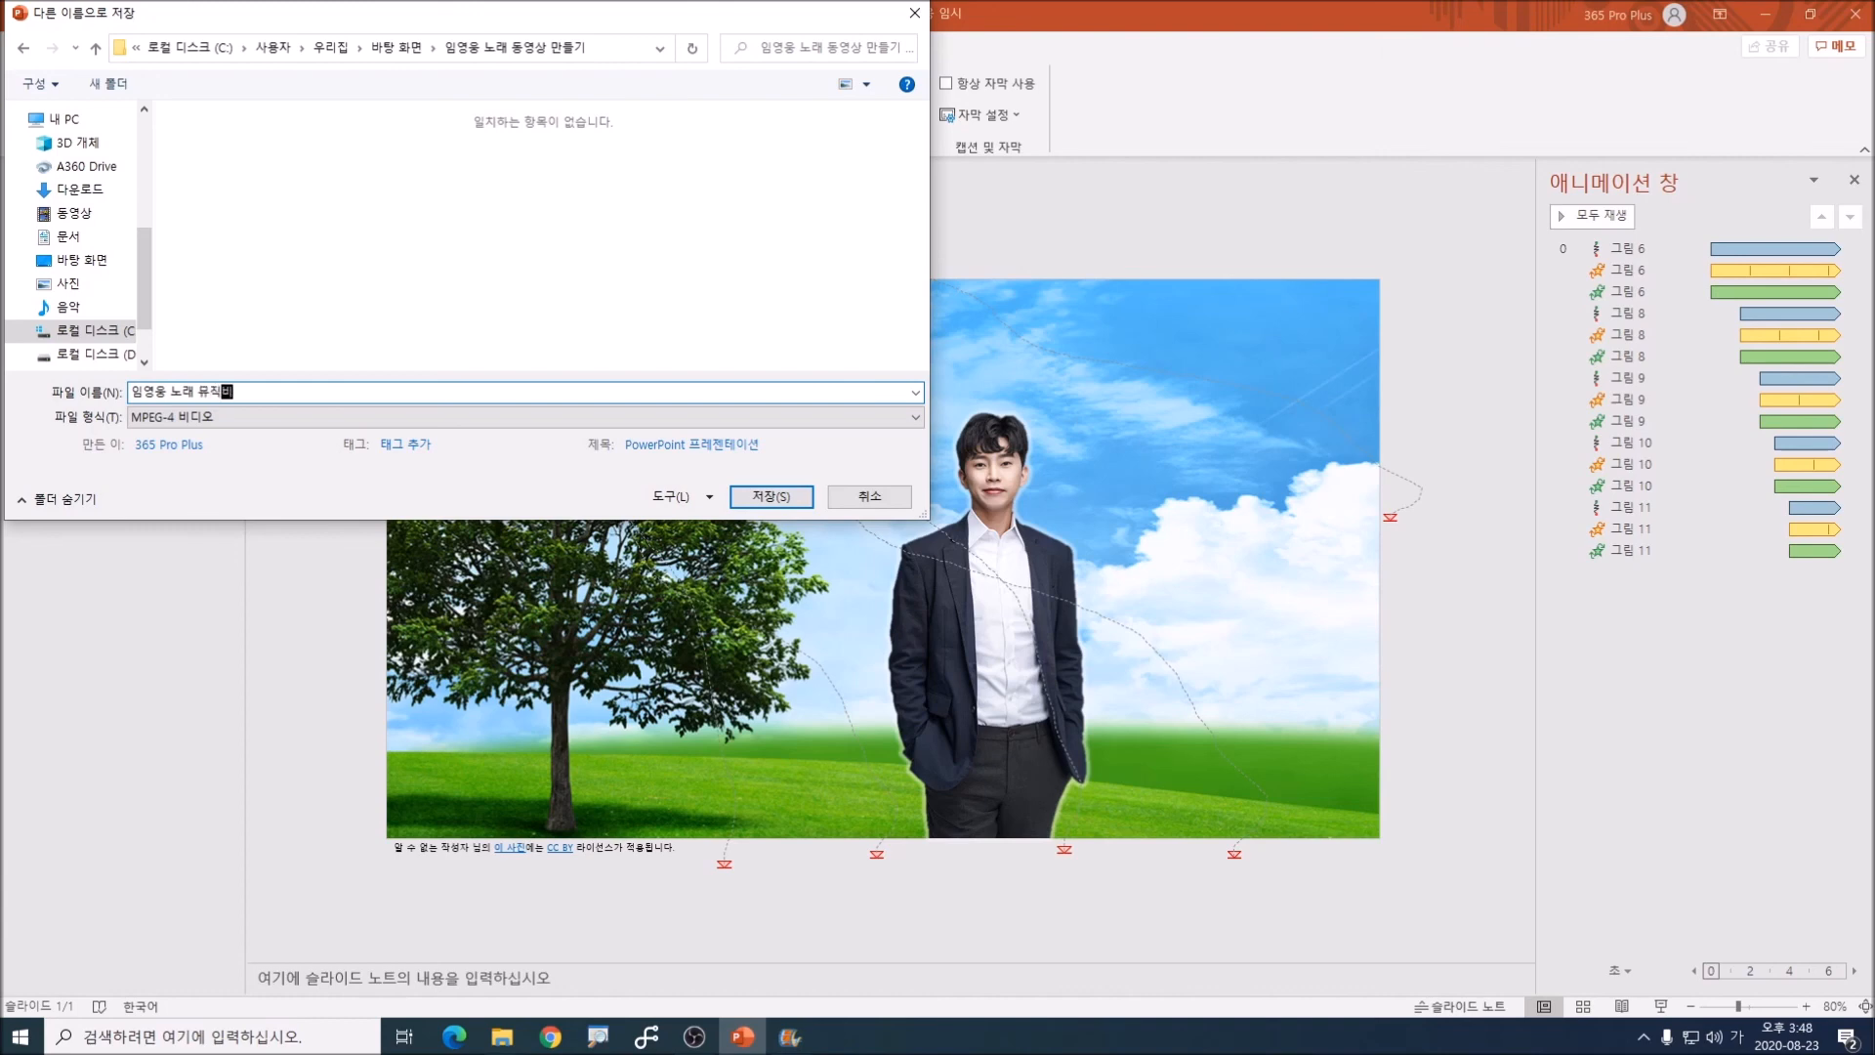
text( aksemfrl)
key(BackSpace)
key(BackSpace)
key(BackSpace)
key(BackSpace)
key(BackSpace)
key(BackSpace)
key(BackSpace)
key(BackSpace)
key(BackSpace)
key(BackSpace)
key(BackSpace)
key(BackSpace)
key(BackSpace)
key(BackSpace)
key(BackSpace)
key(BackSpace)
Step: Name the MPEG-4 video file 나뭇잎 날아가기 and save it to start the export
text(skantdlv skfdkrkrl)
key(Return)
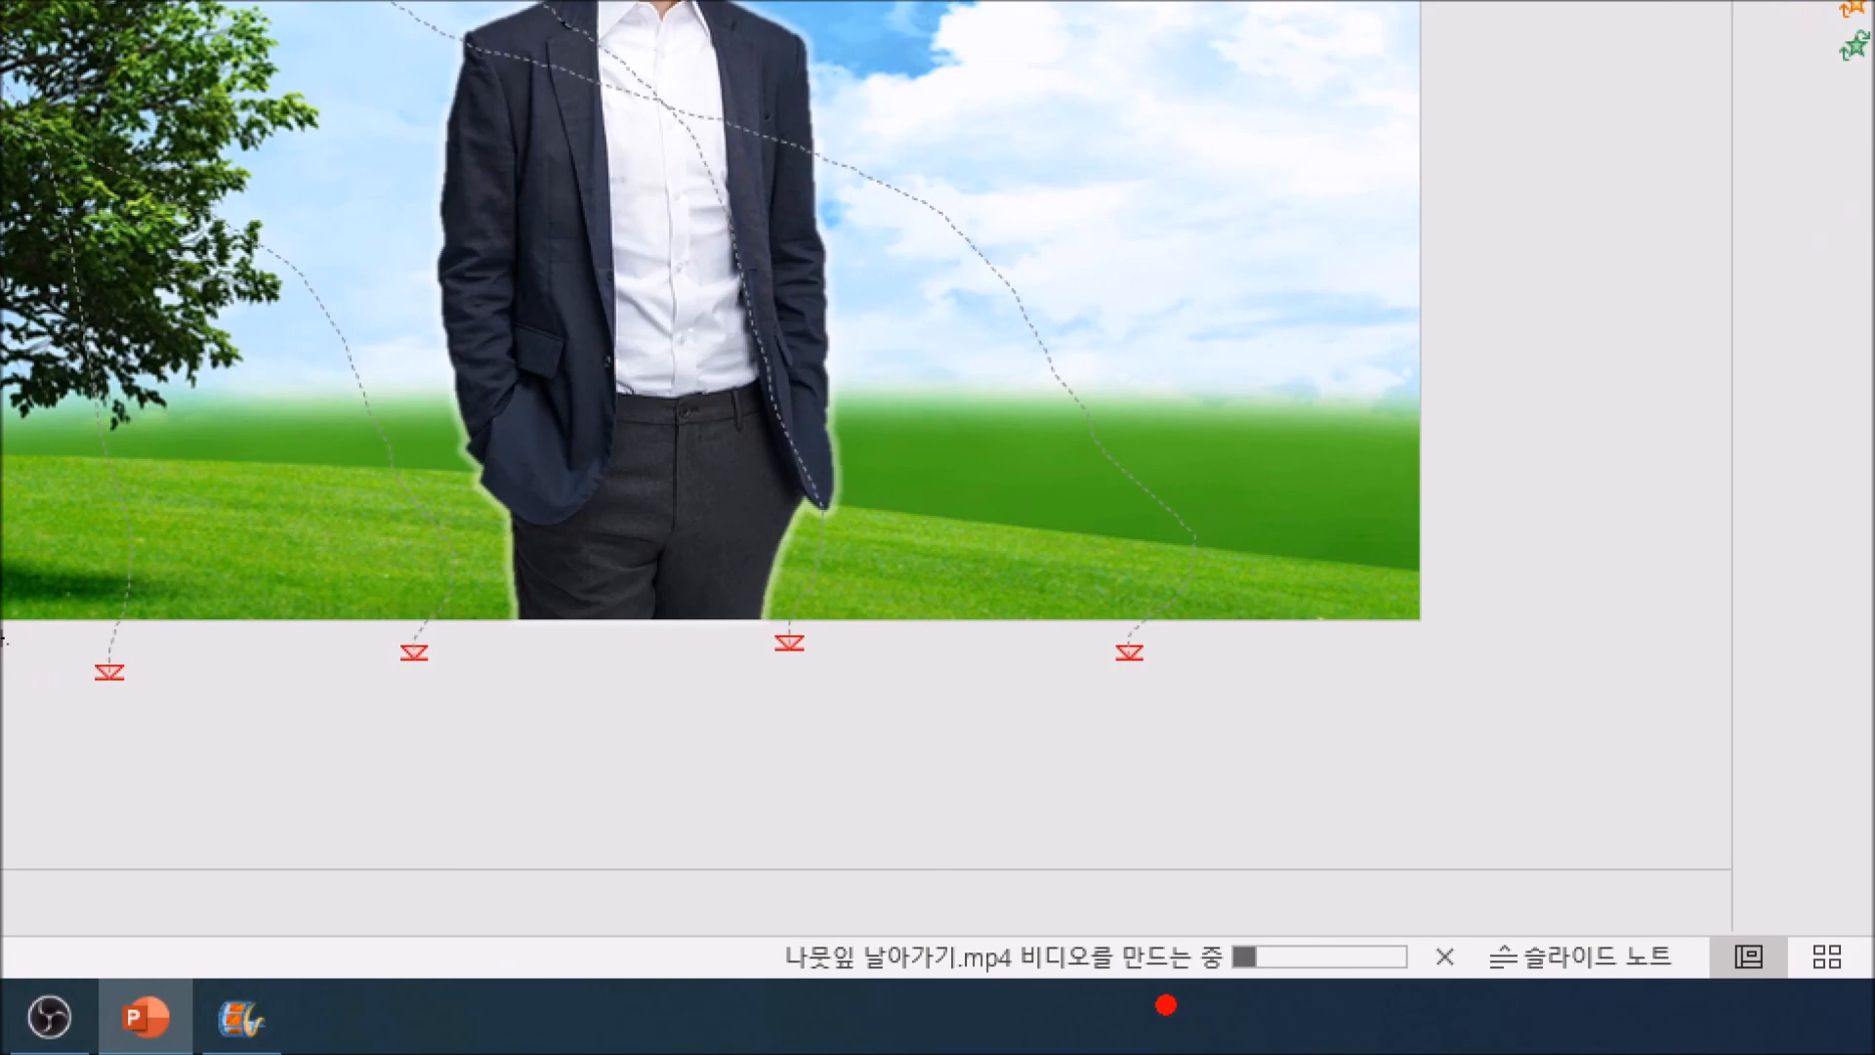
drag(1166, 1004, 1431, 995)
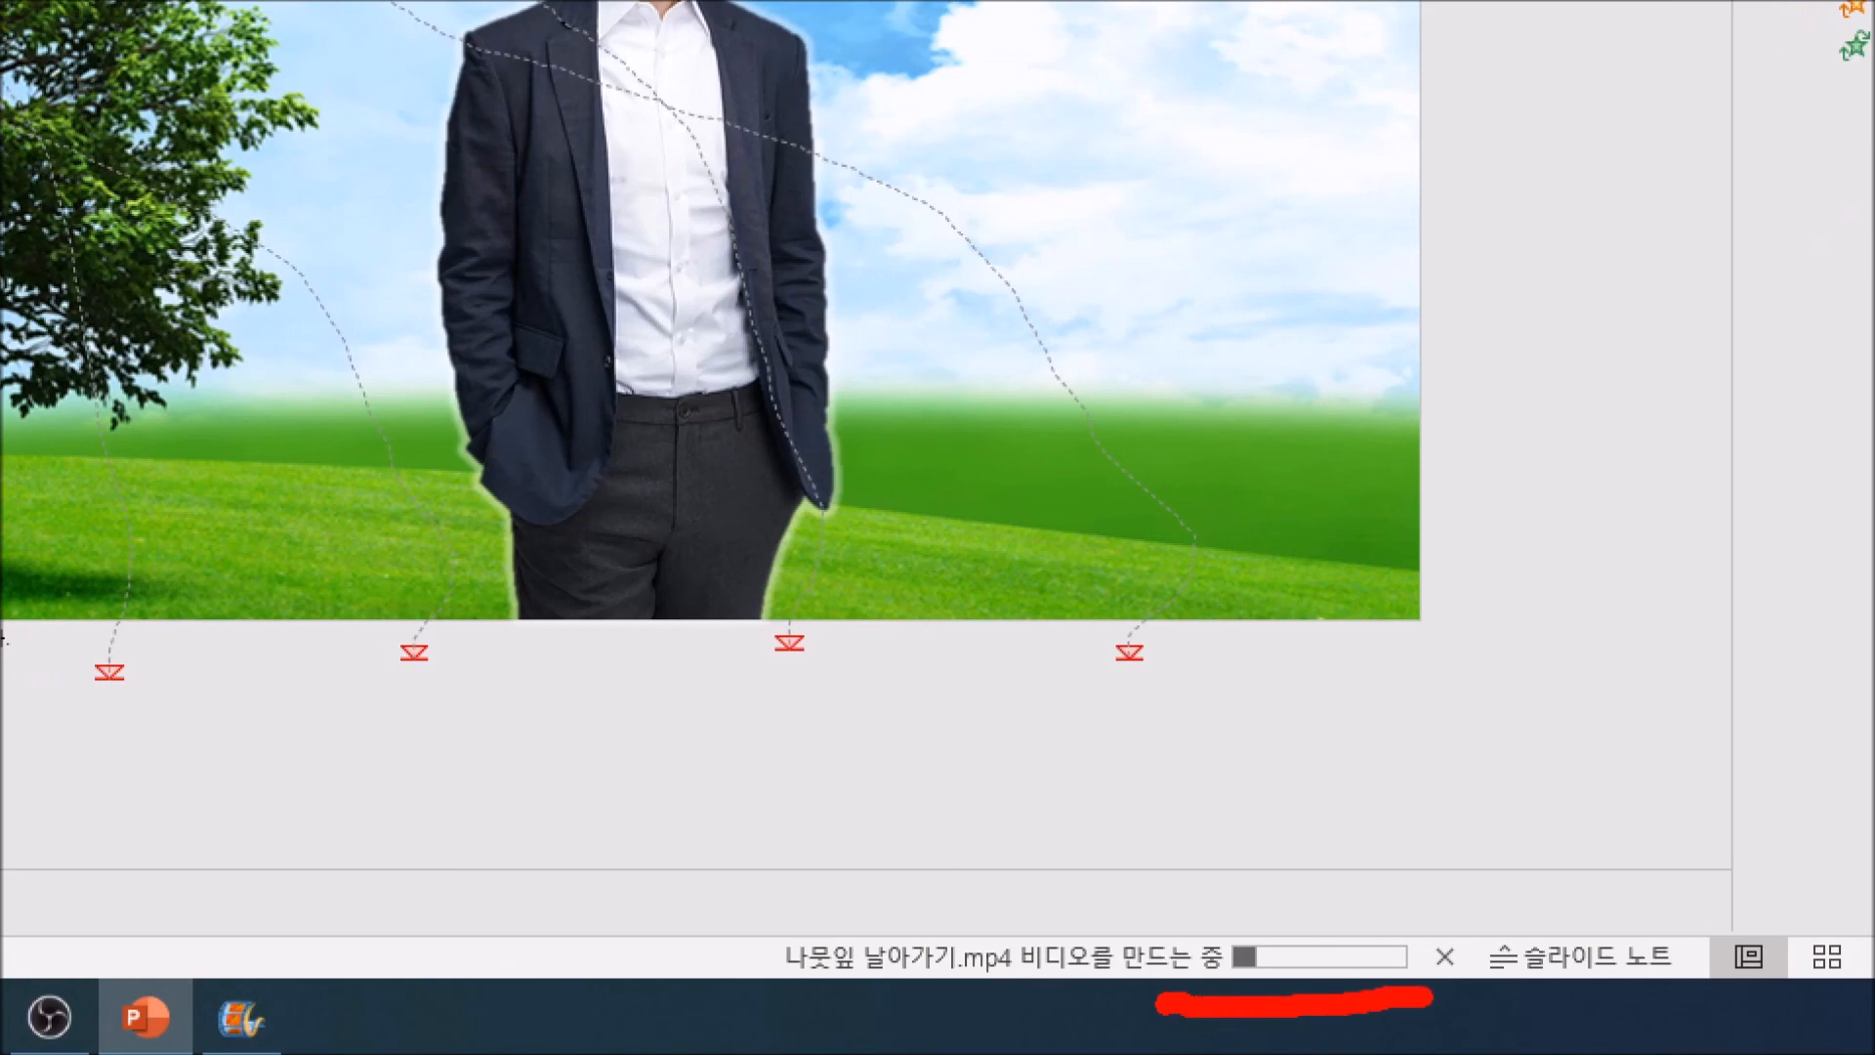
mouse_move(1352, 910)
mouse_down()
mouse_move(1427, 882)
mouse_move(1385, 946)
mouse_up()
key(Escape)
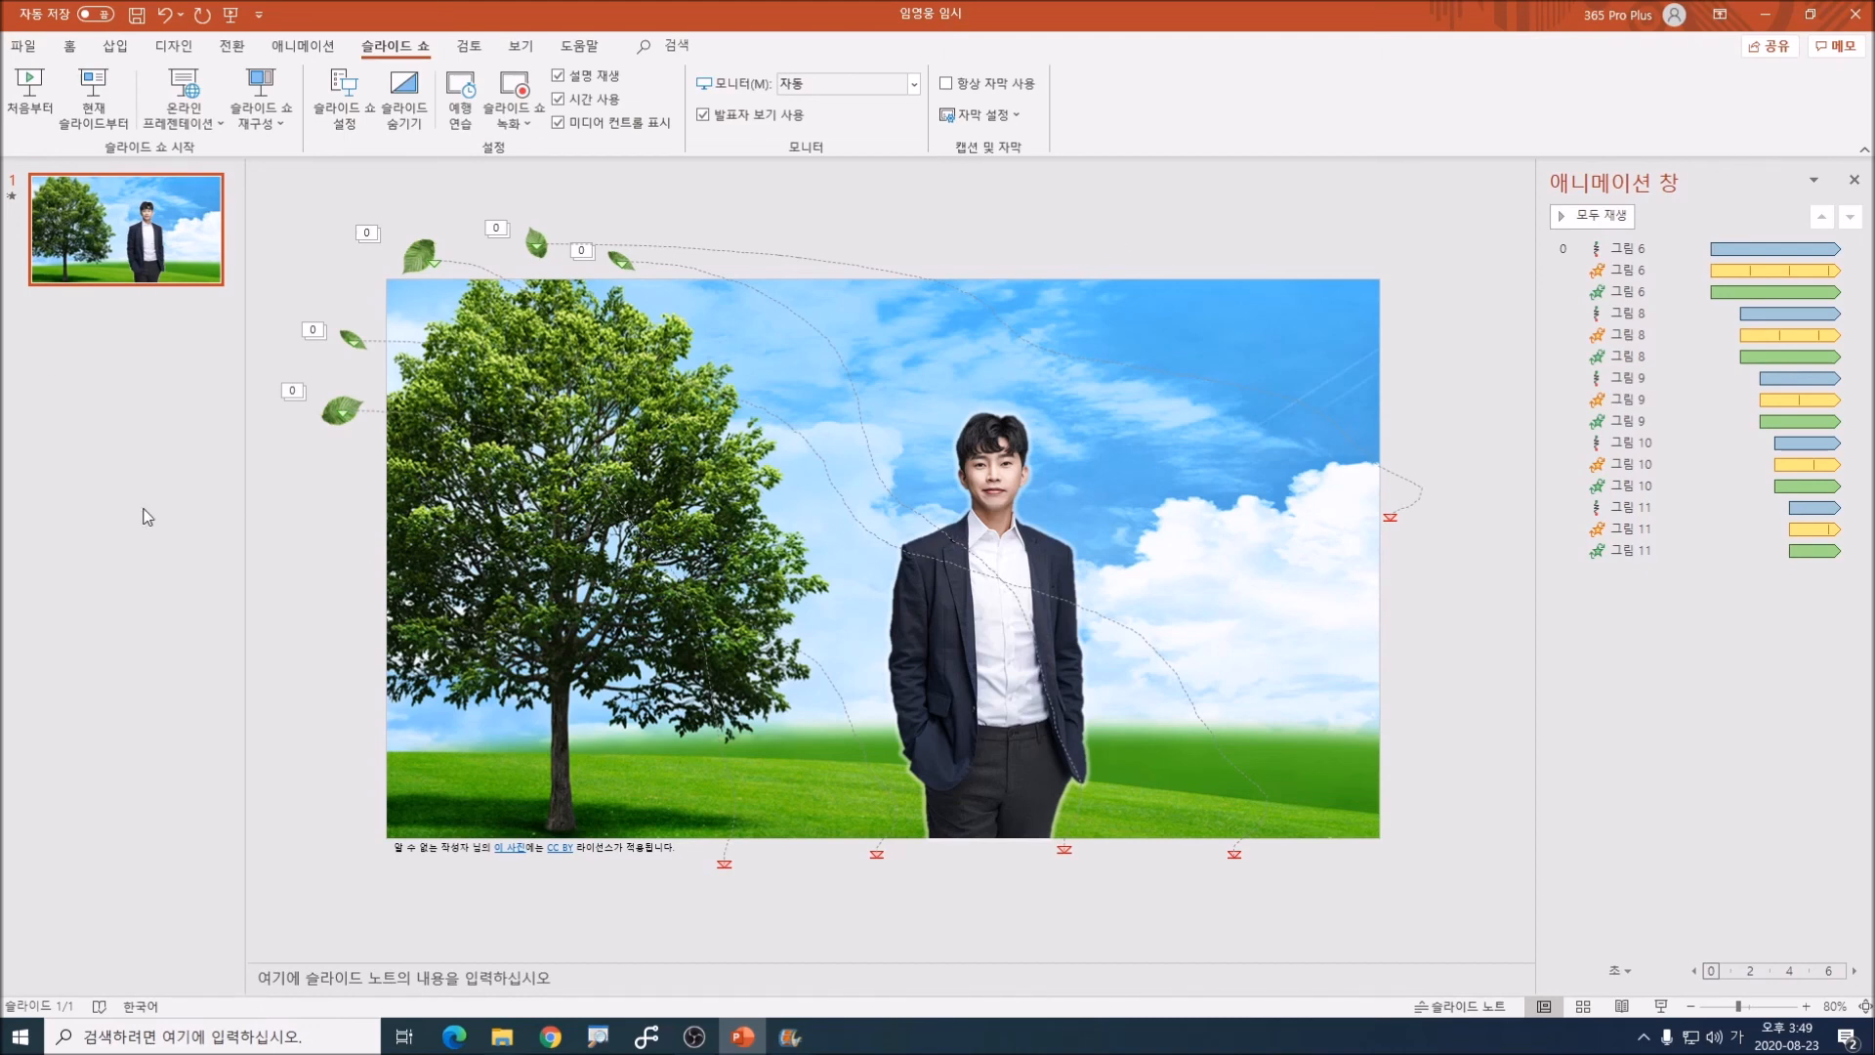
Step: Save a copy of the presentation as 임영웅 노래 프레젠테이션 in the desktop folder 임영웅 노래 동영상 만들기
click(27, 46)
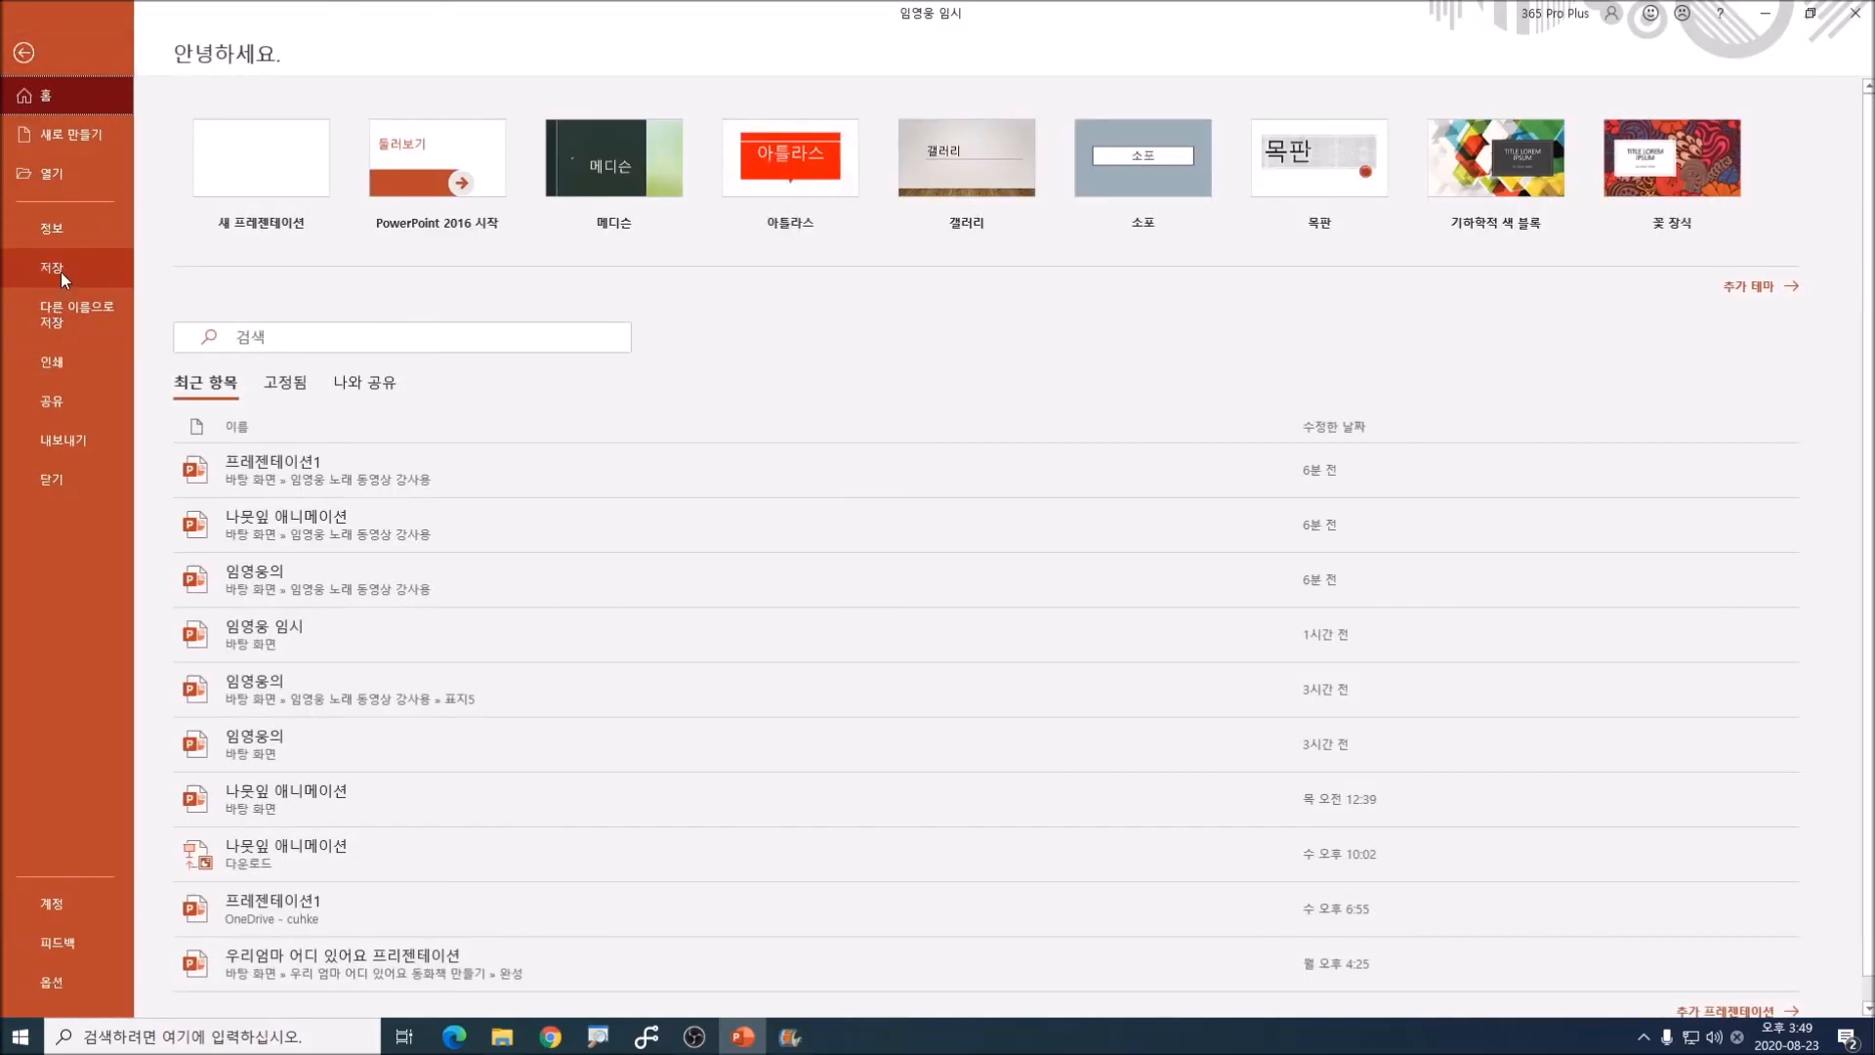
click(65, 309)
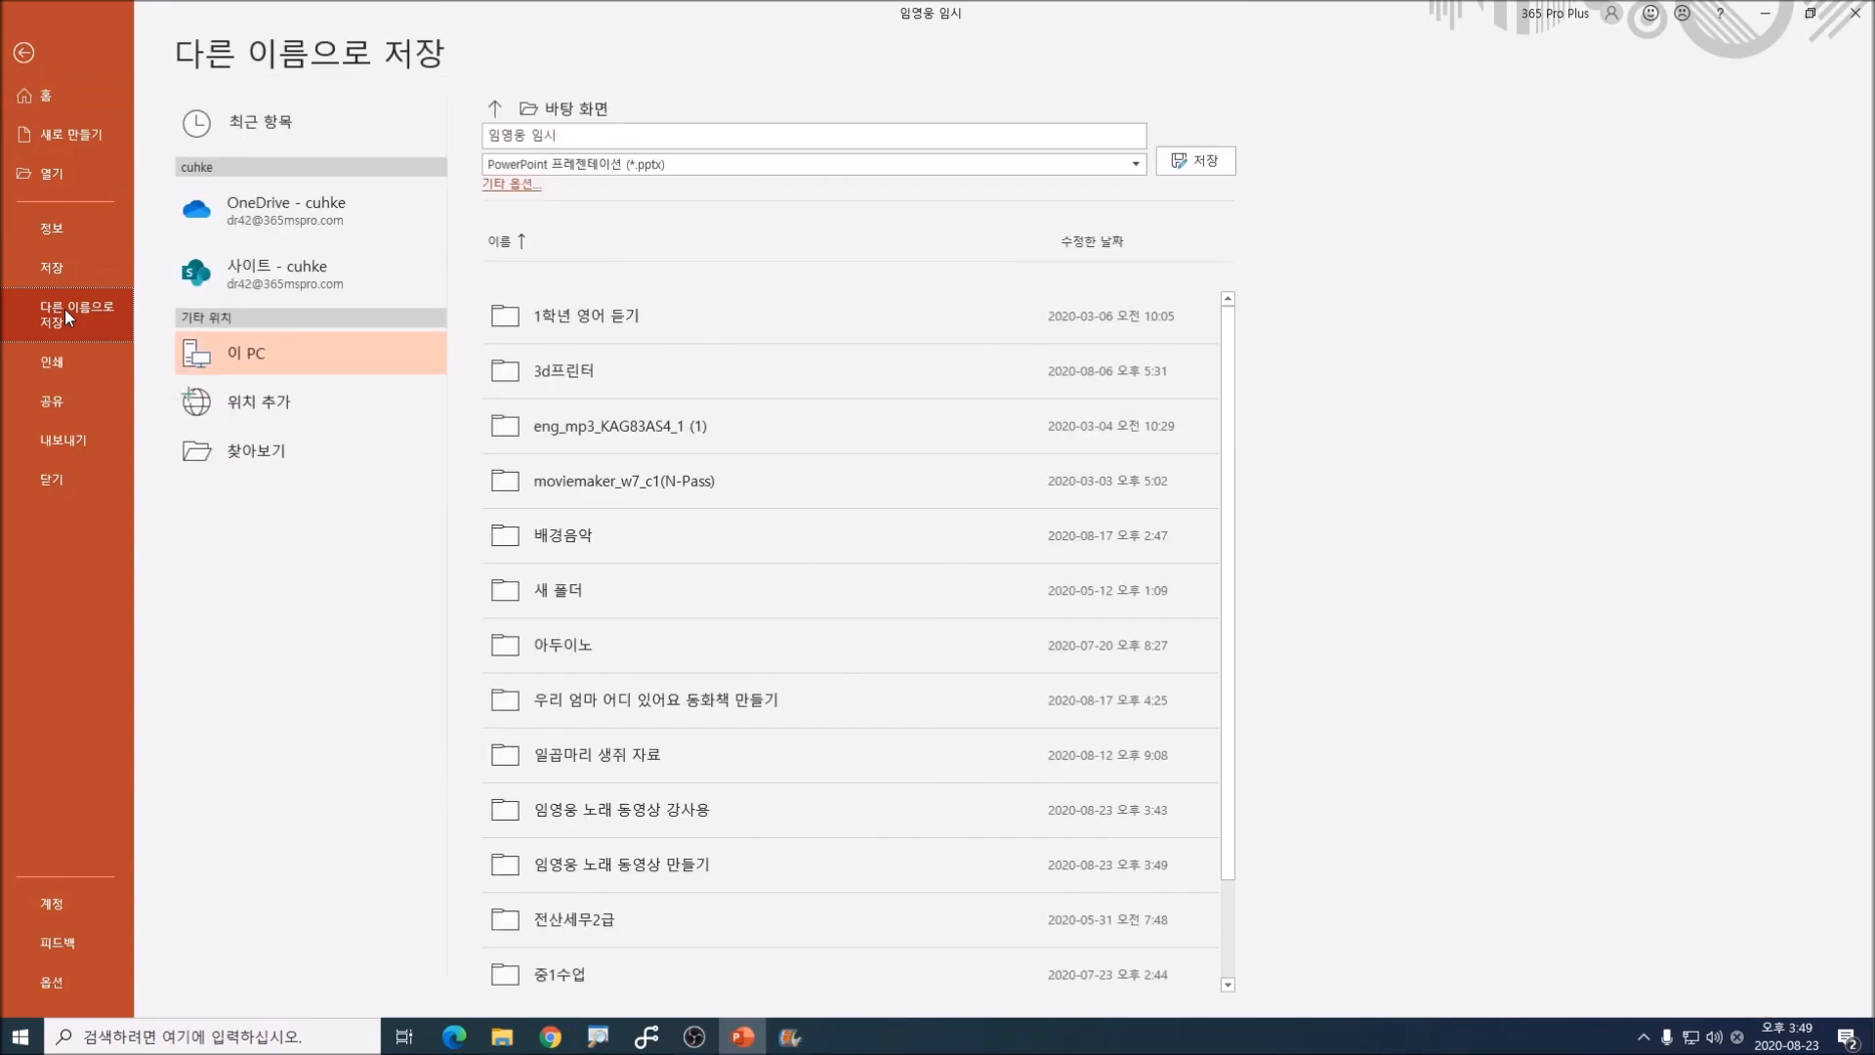
click(257, 453)
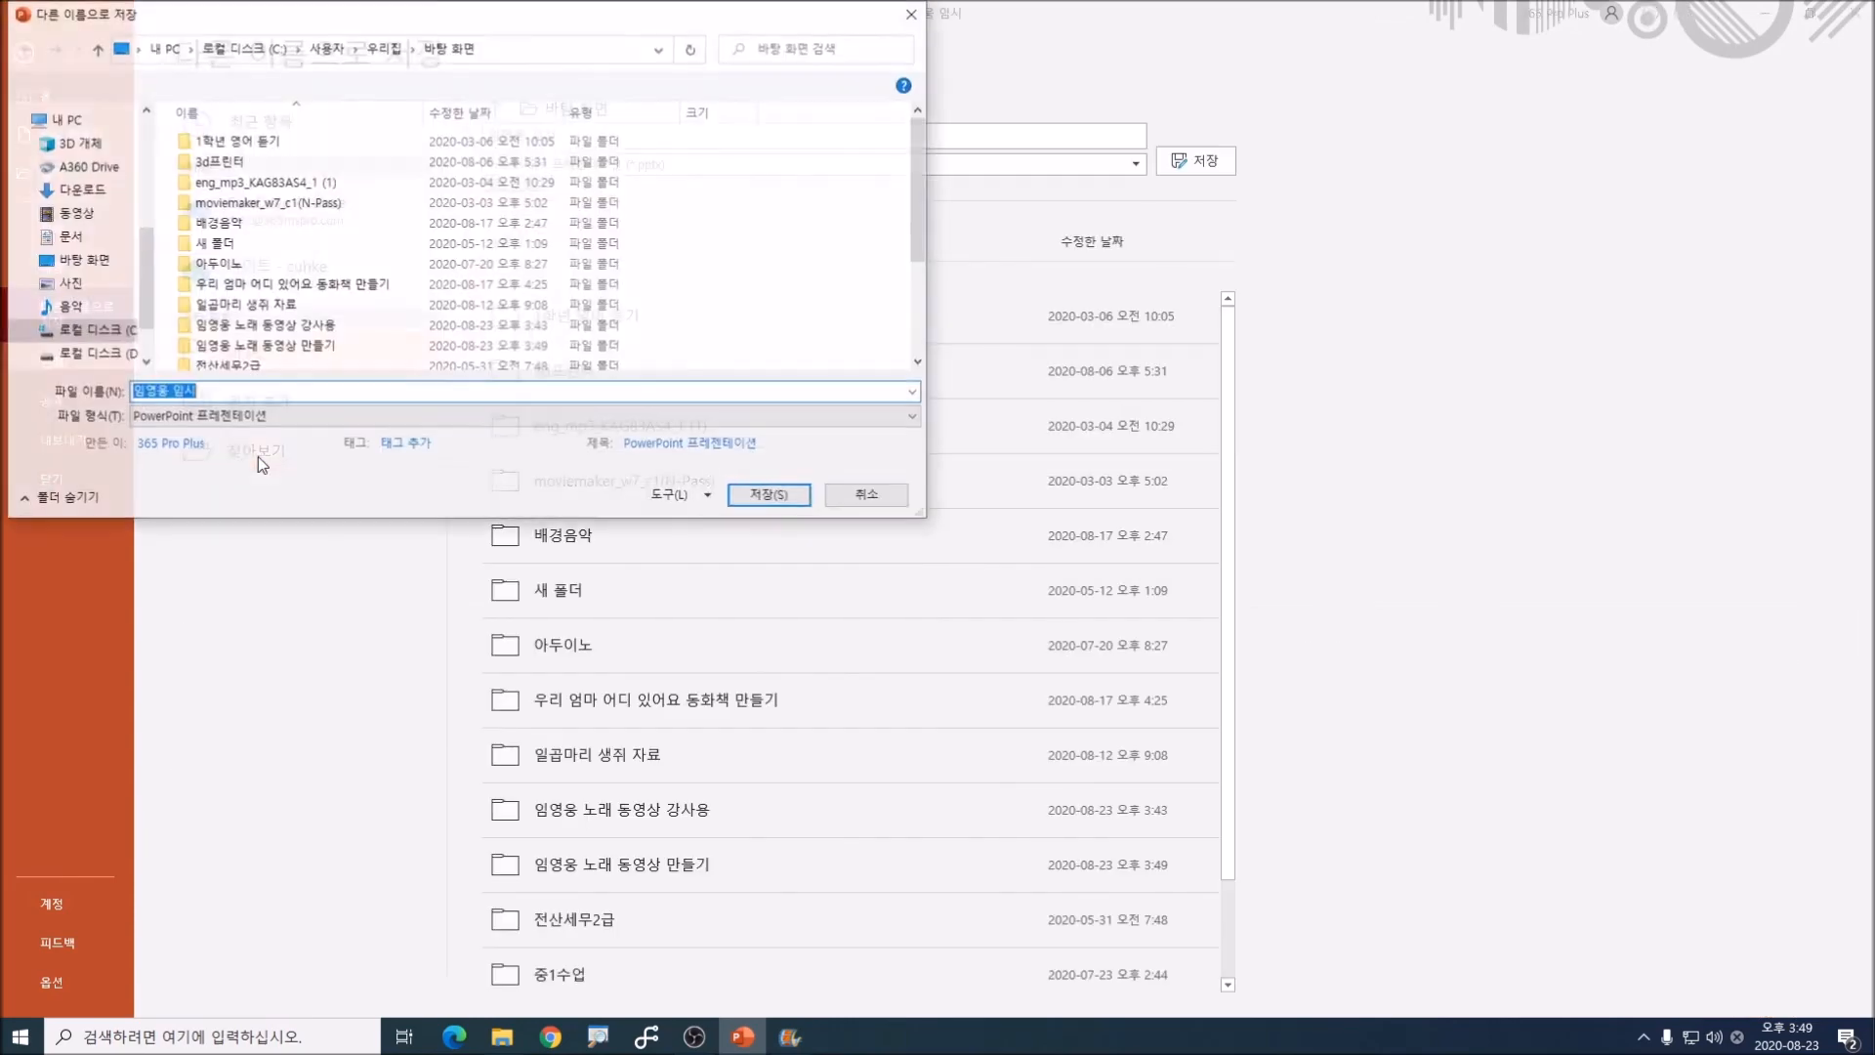
double_click(279, 345)
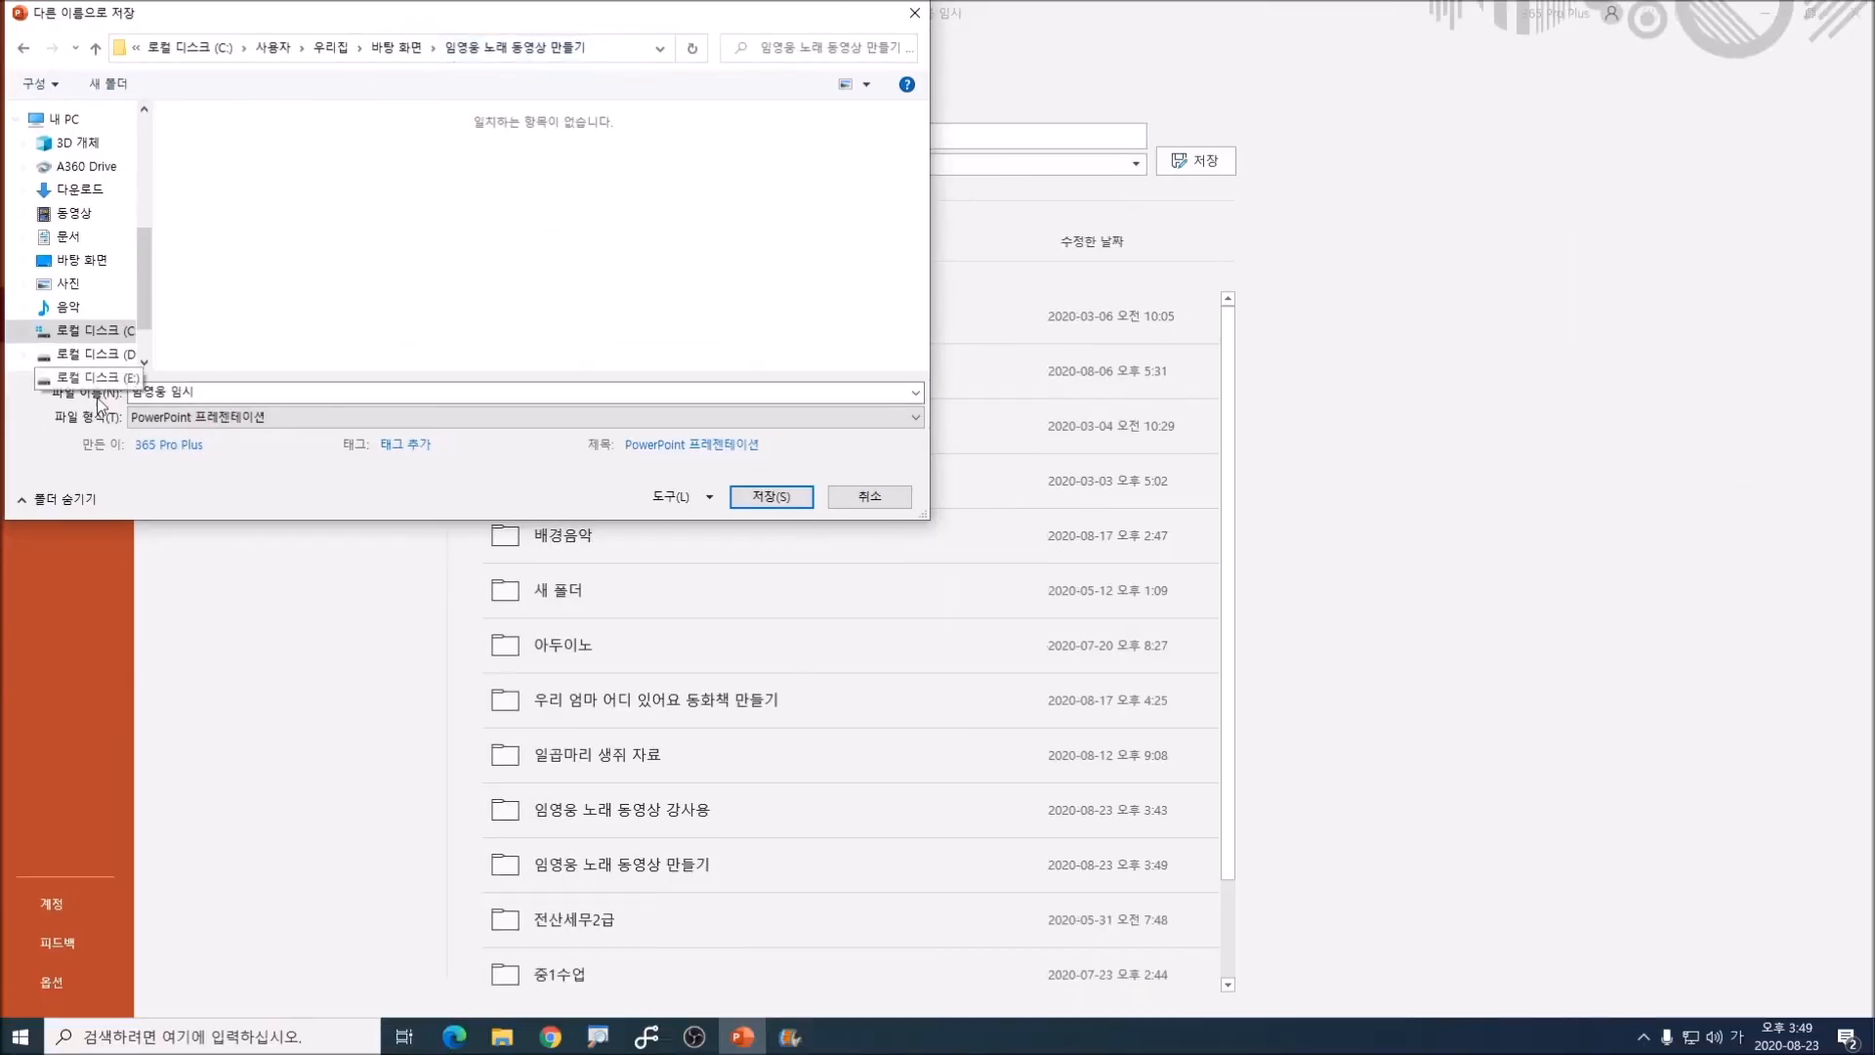
click(215, 391)
key(BackSpace)
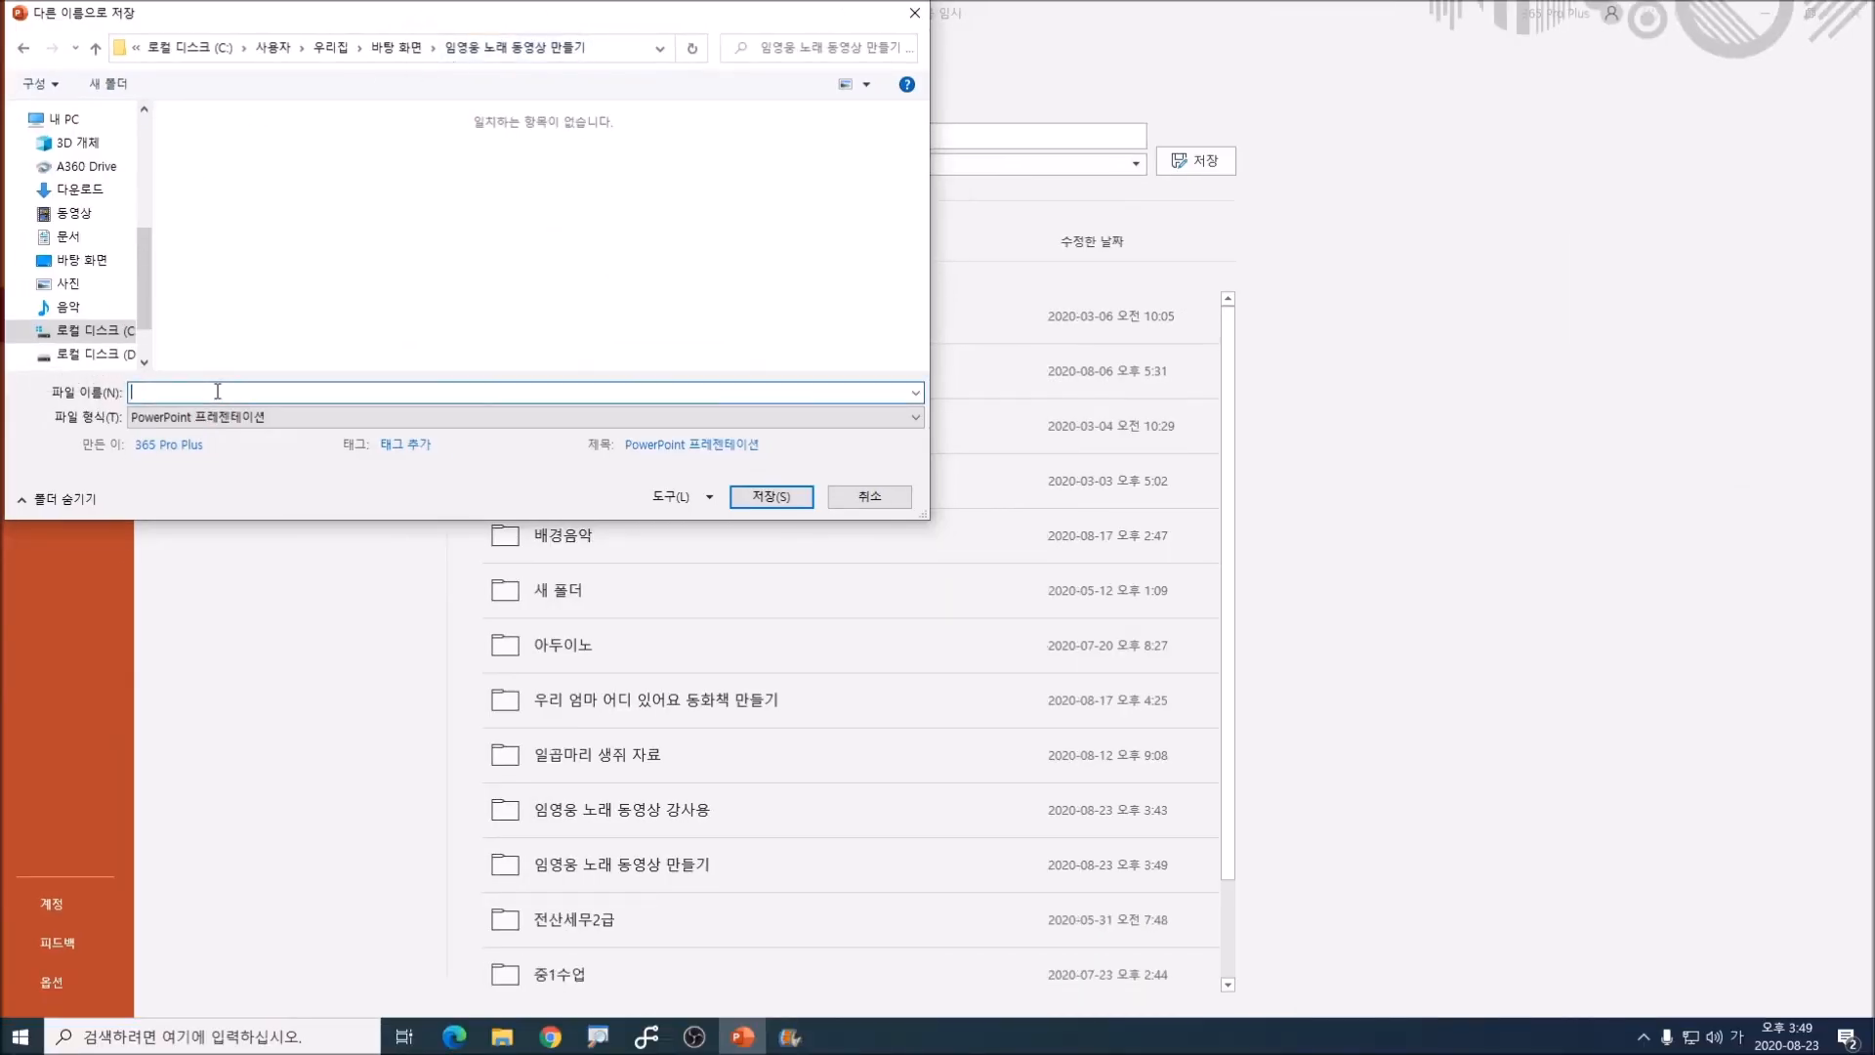
text(임영웅 )
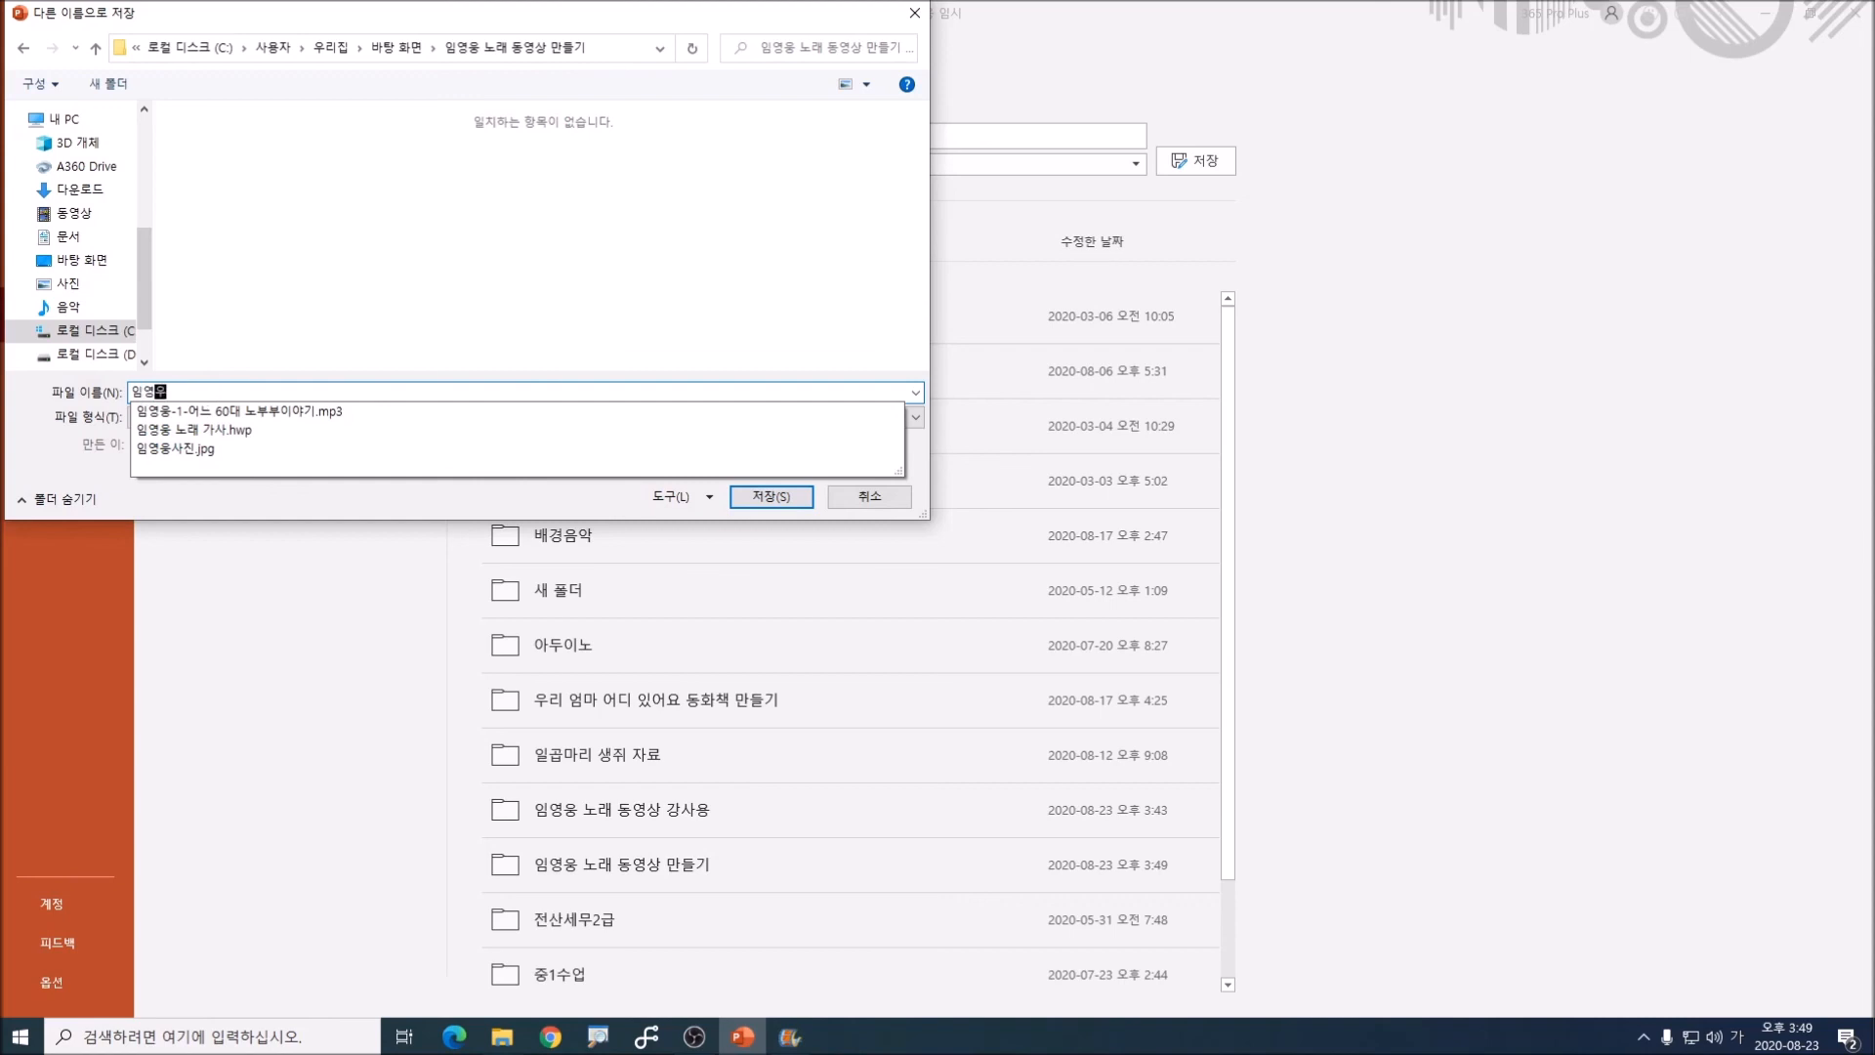
text(노래 )
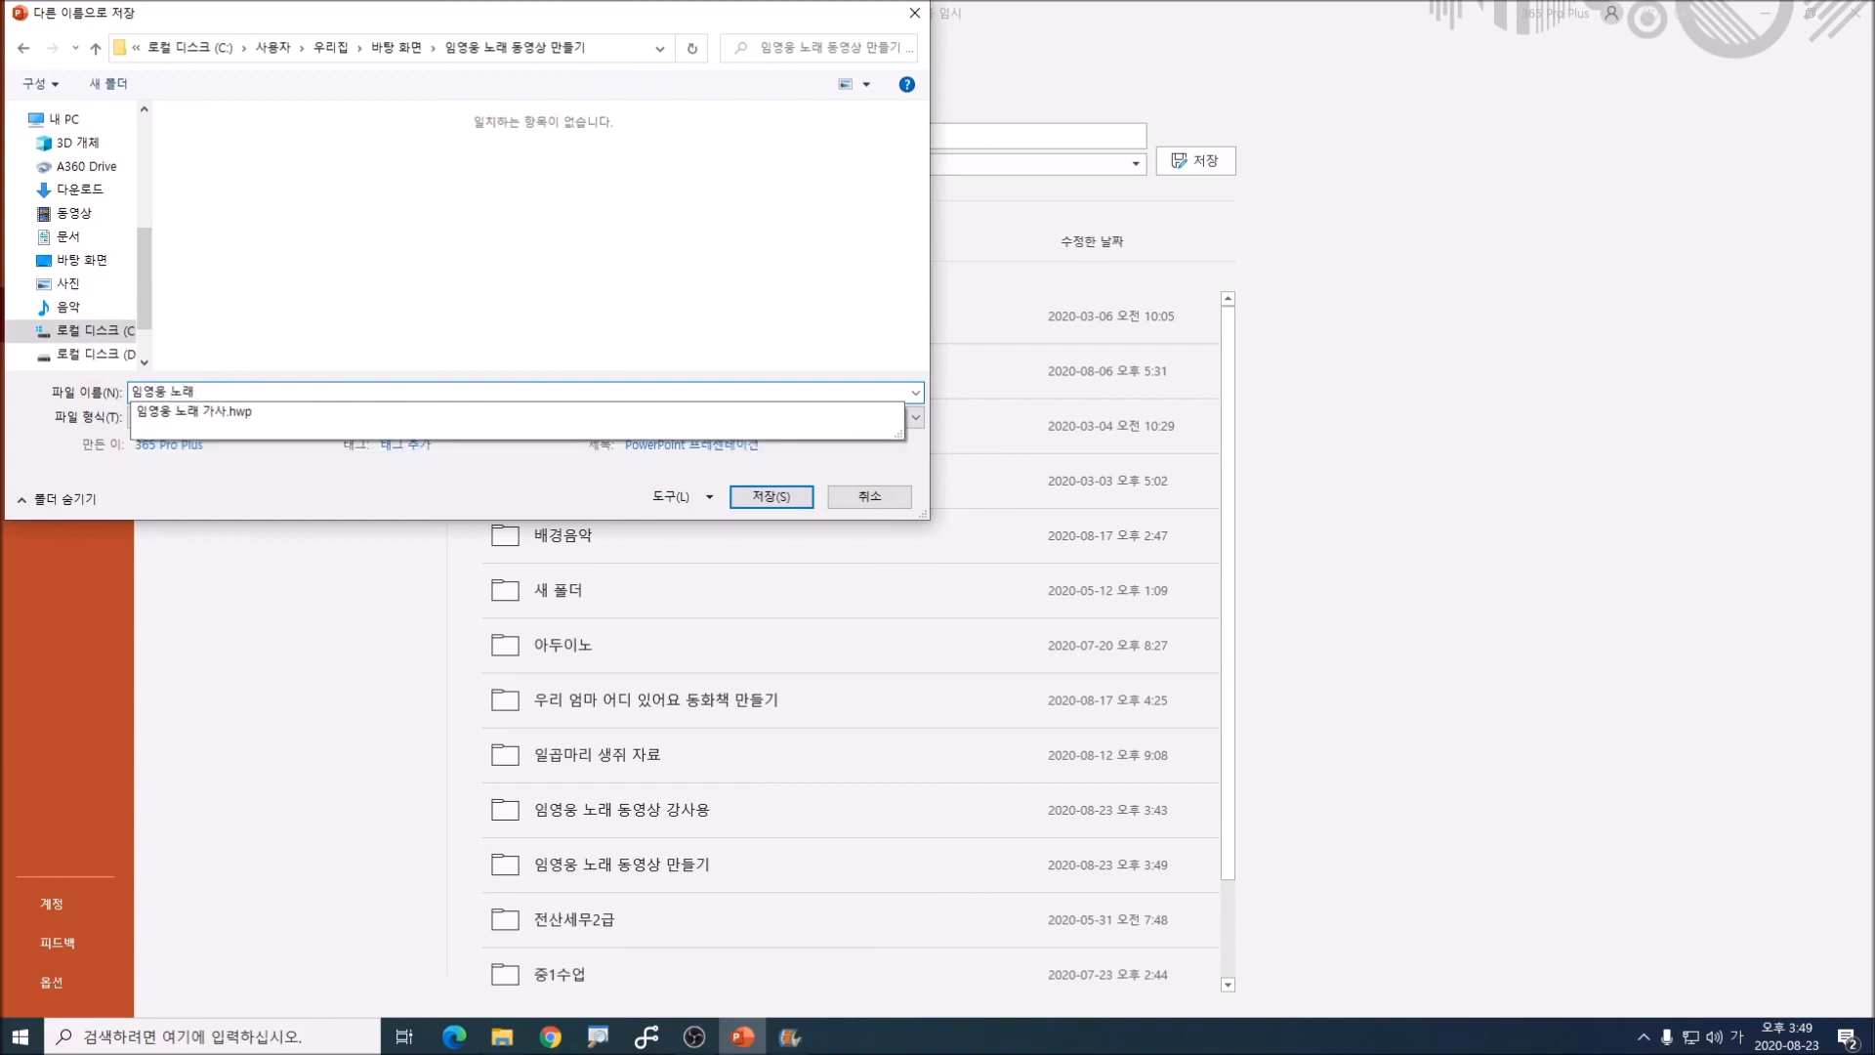
text(프레)
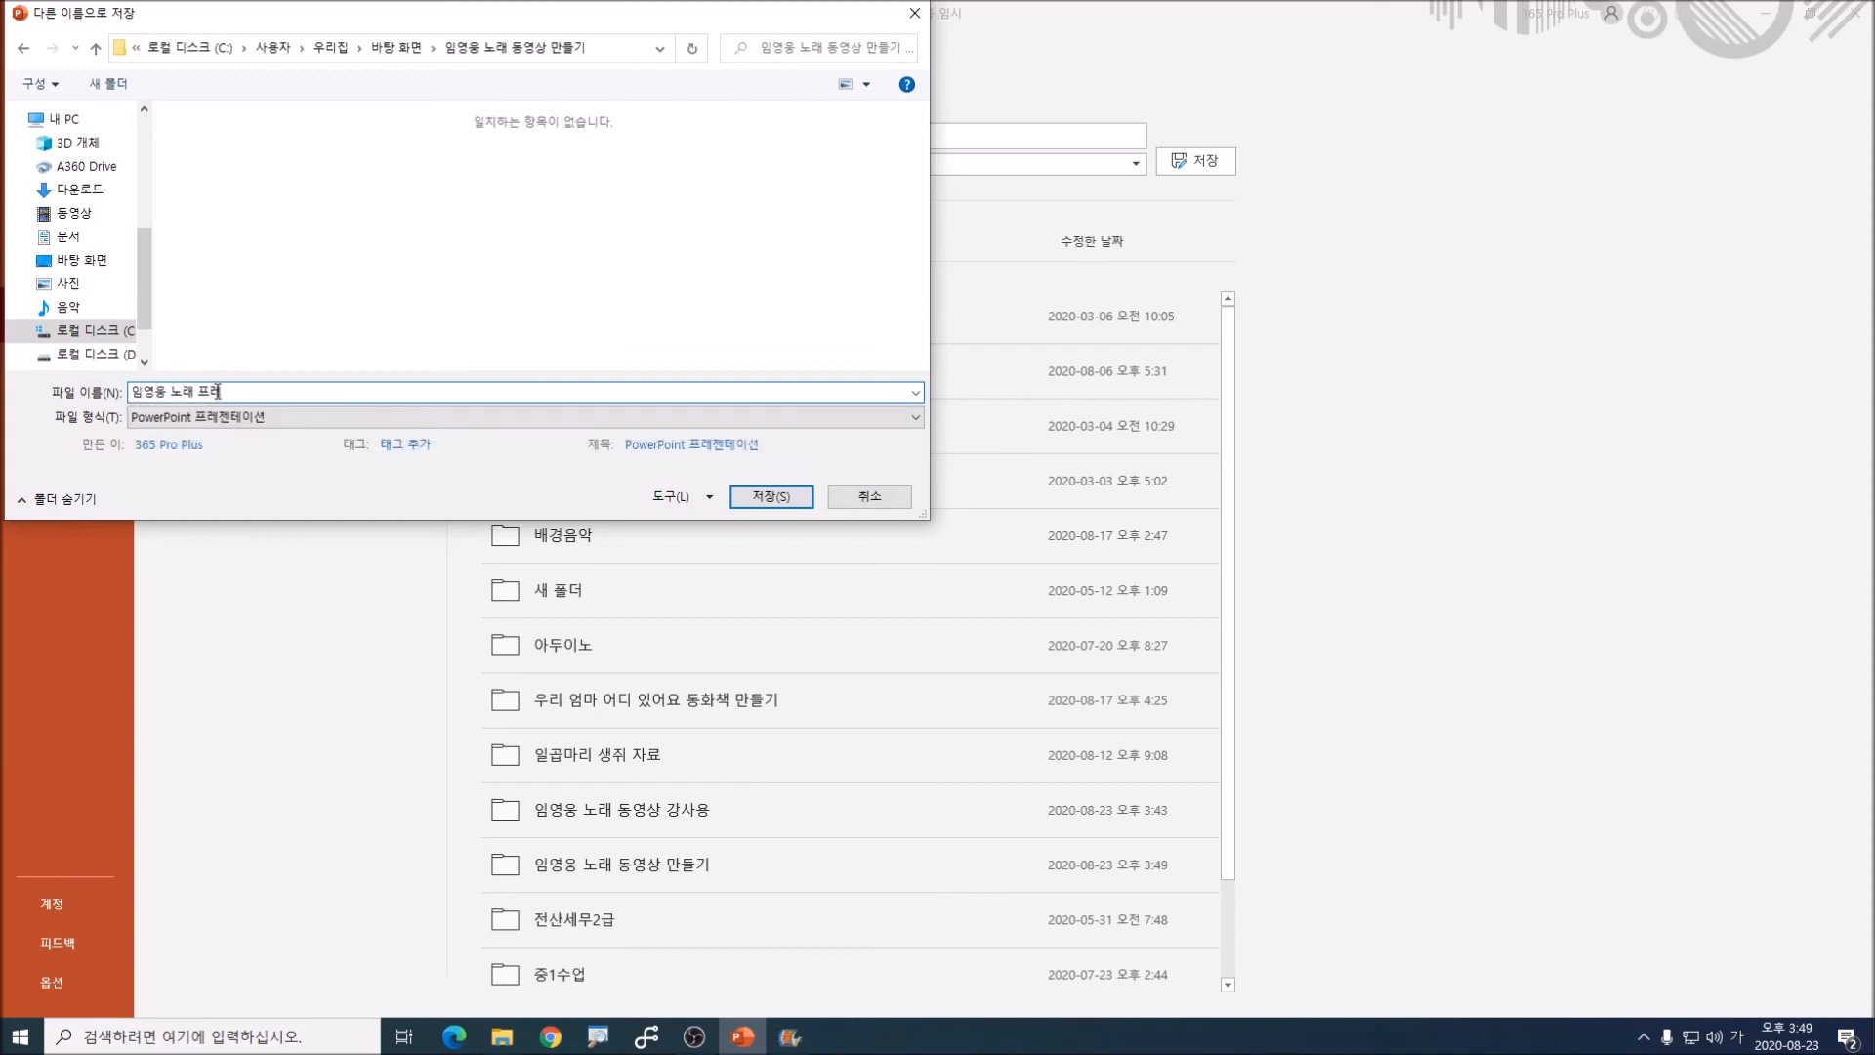
text(젠테이션)
click(772, 496)
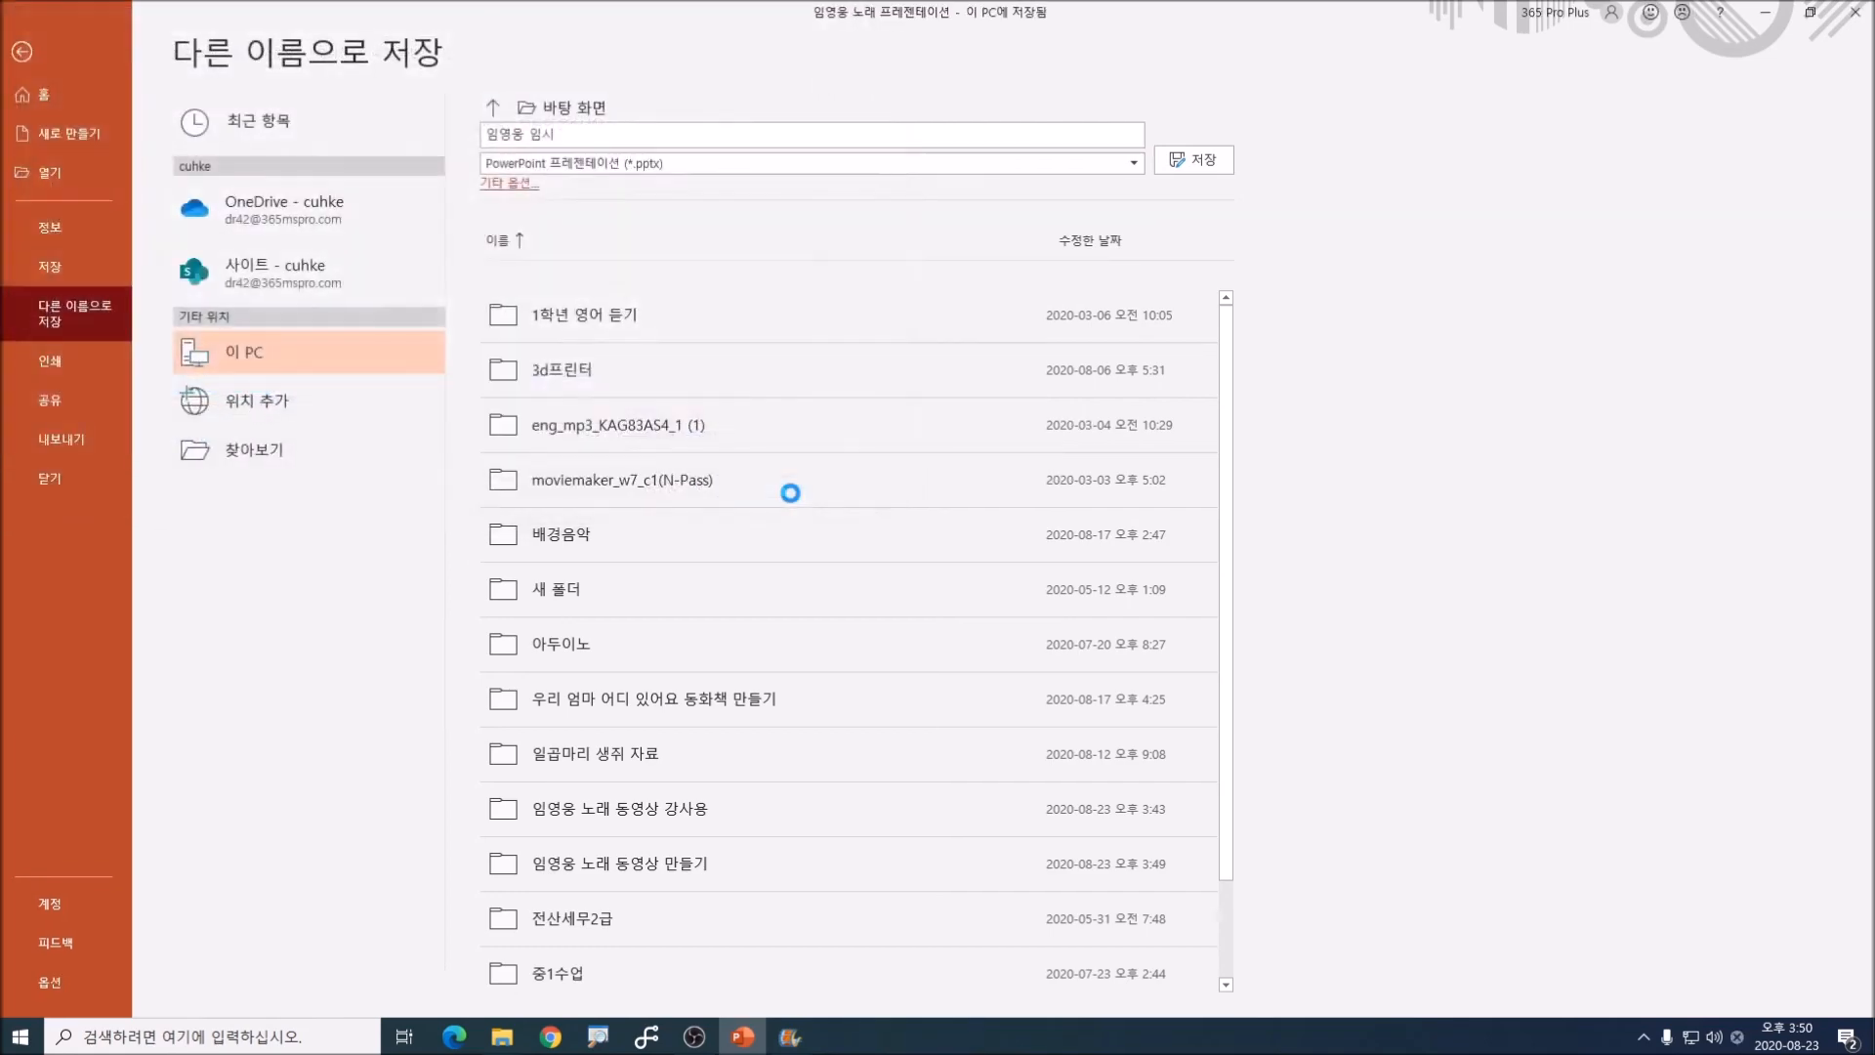